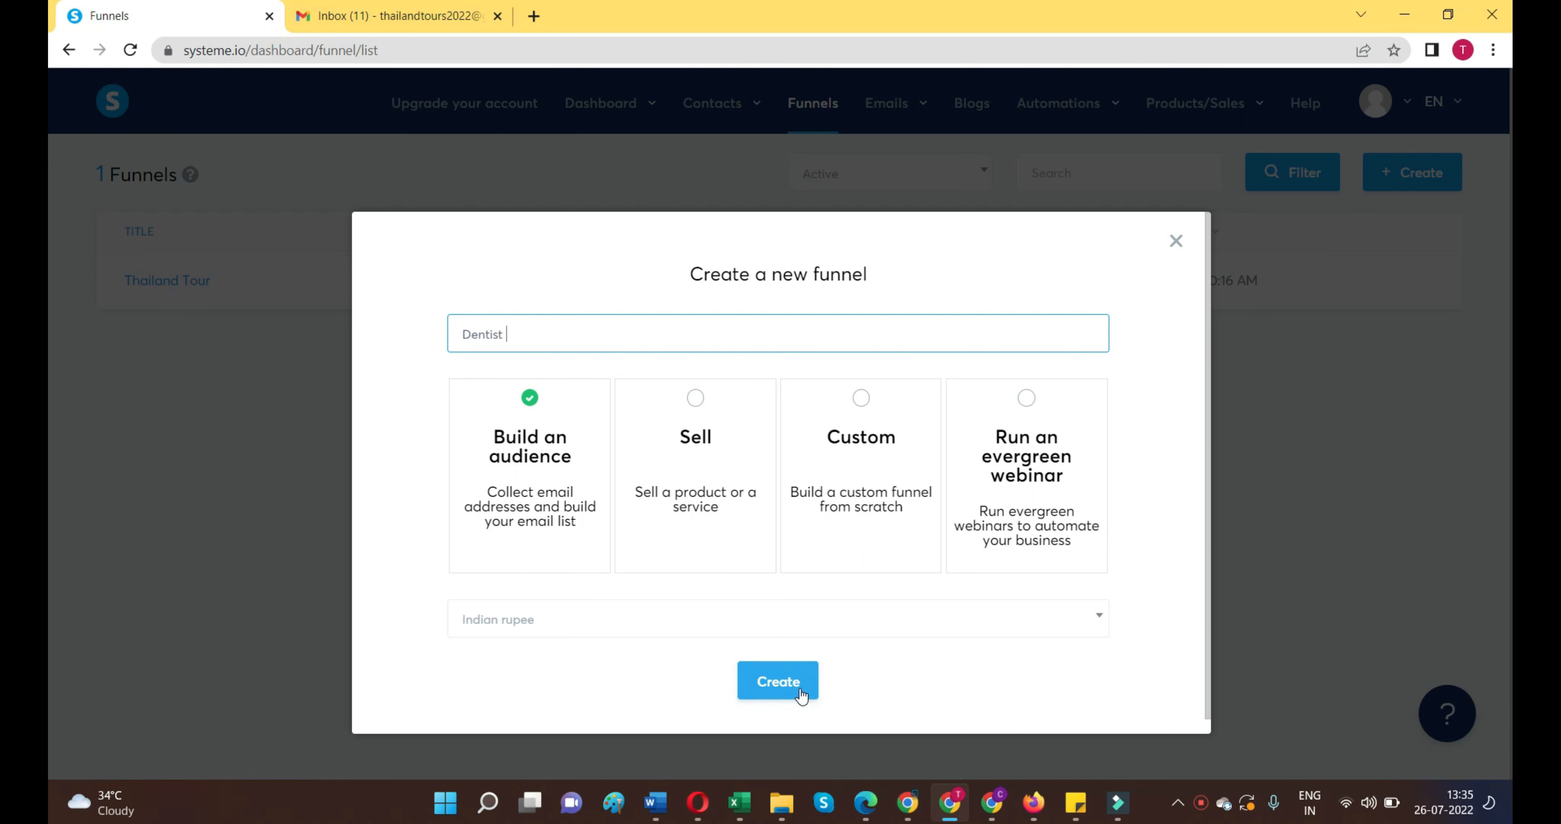
Step: Create the "Dentist" funnel for building an audience in Indian rupees, and move the Lead Magnet step to the start of the funnel
left_click(778, 680)
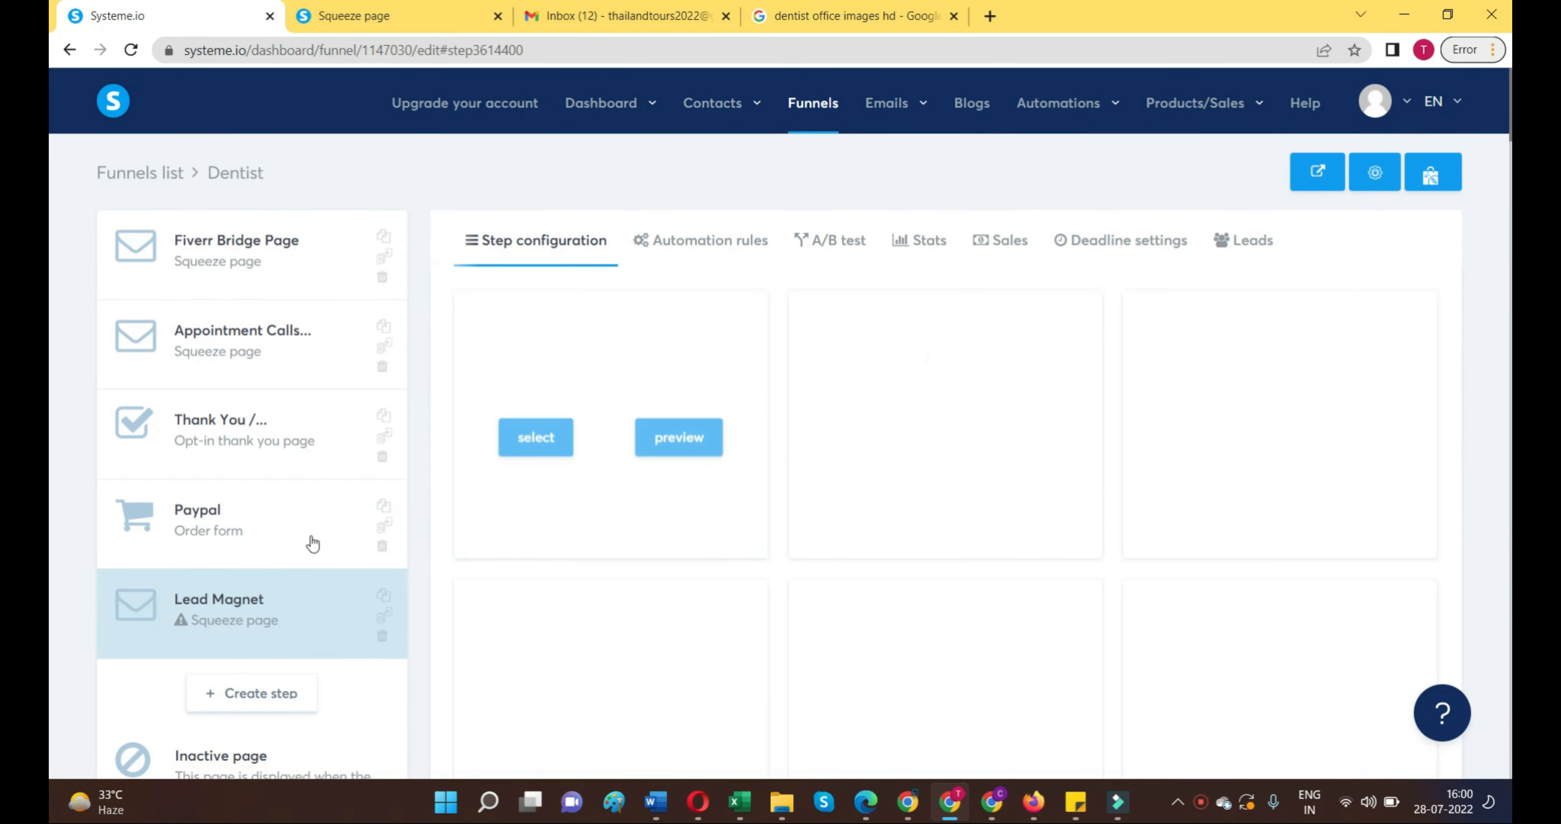
left_click_drag(303, 616, 311, 254)
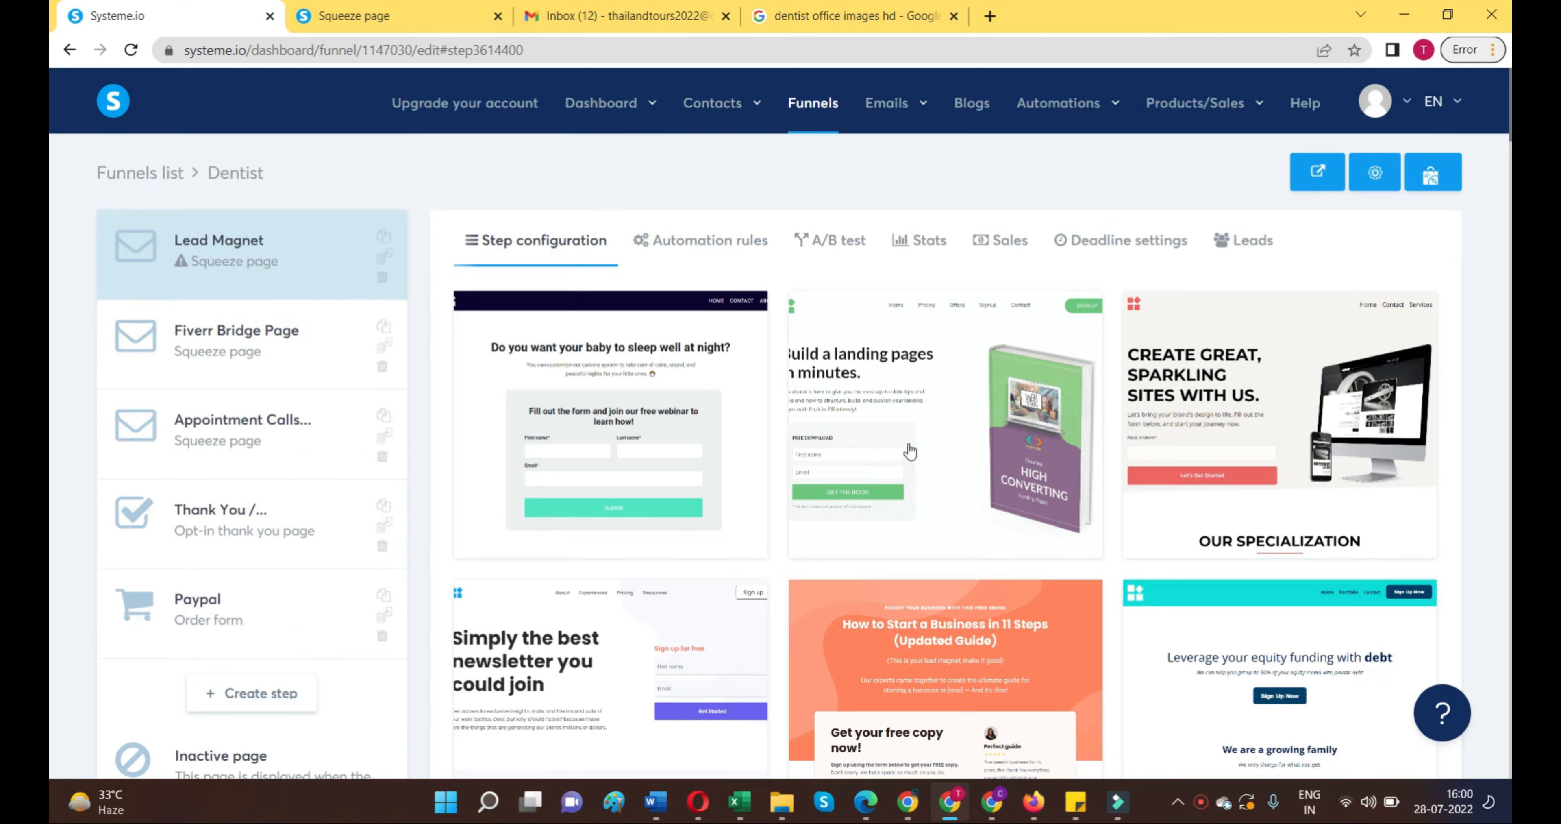
Step: Browse the Lead Magnet squeeze page templates and open the page based on the "Create great, sparkling sites with us" template for editing
scroll(772, 451, "down", 3)
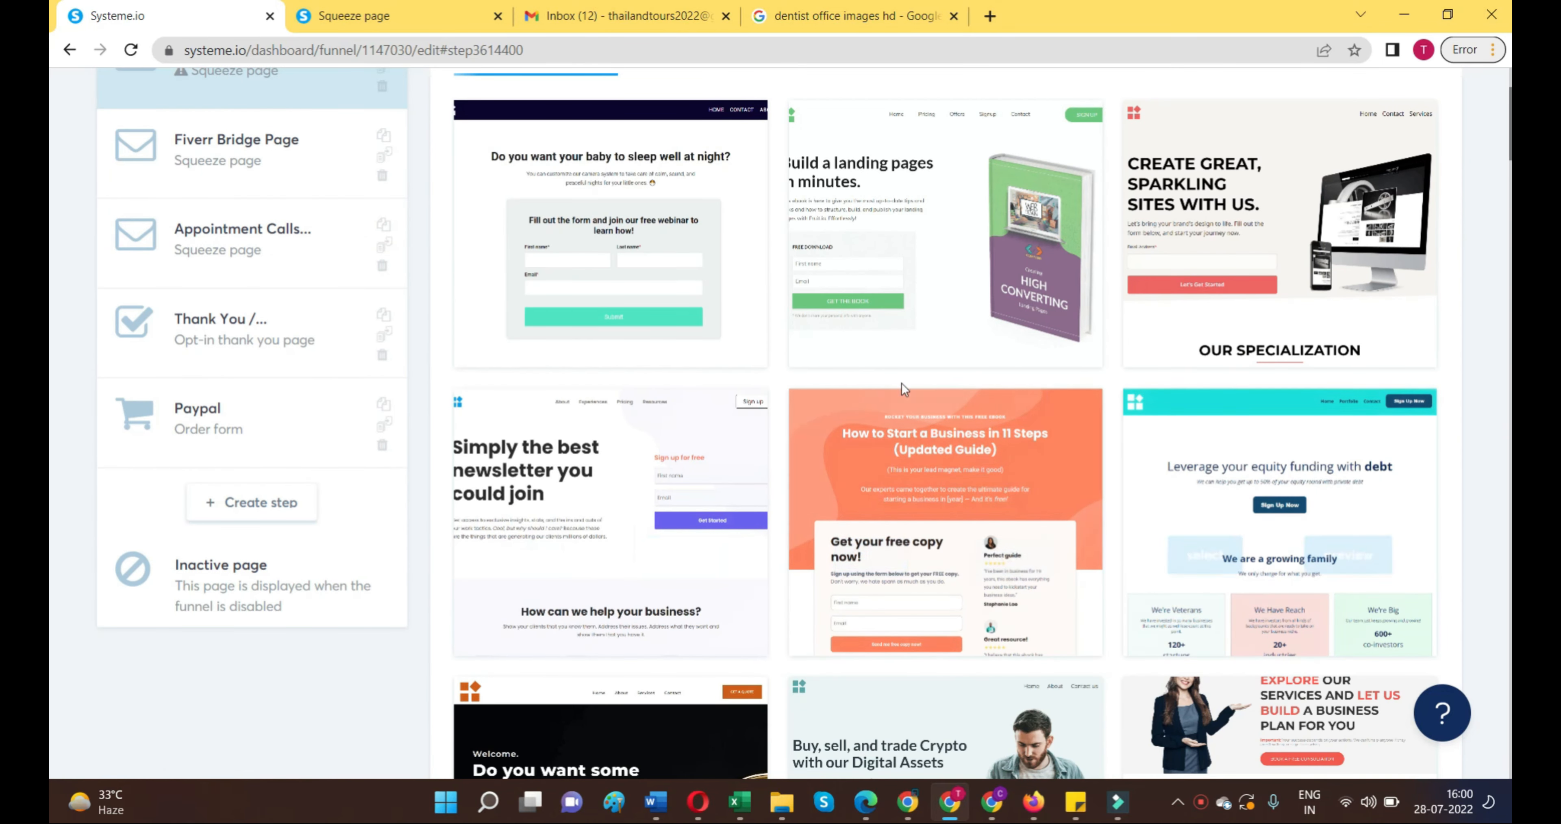
mouse_move(927, 459)
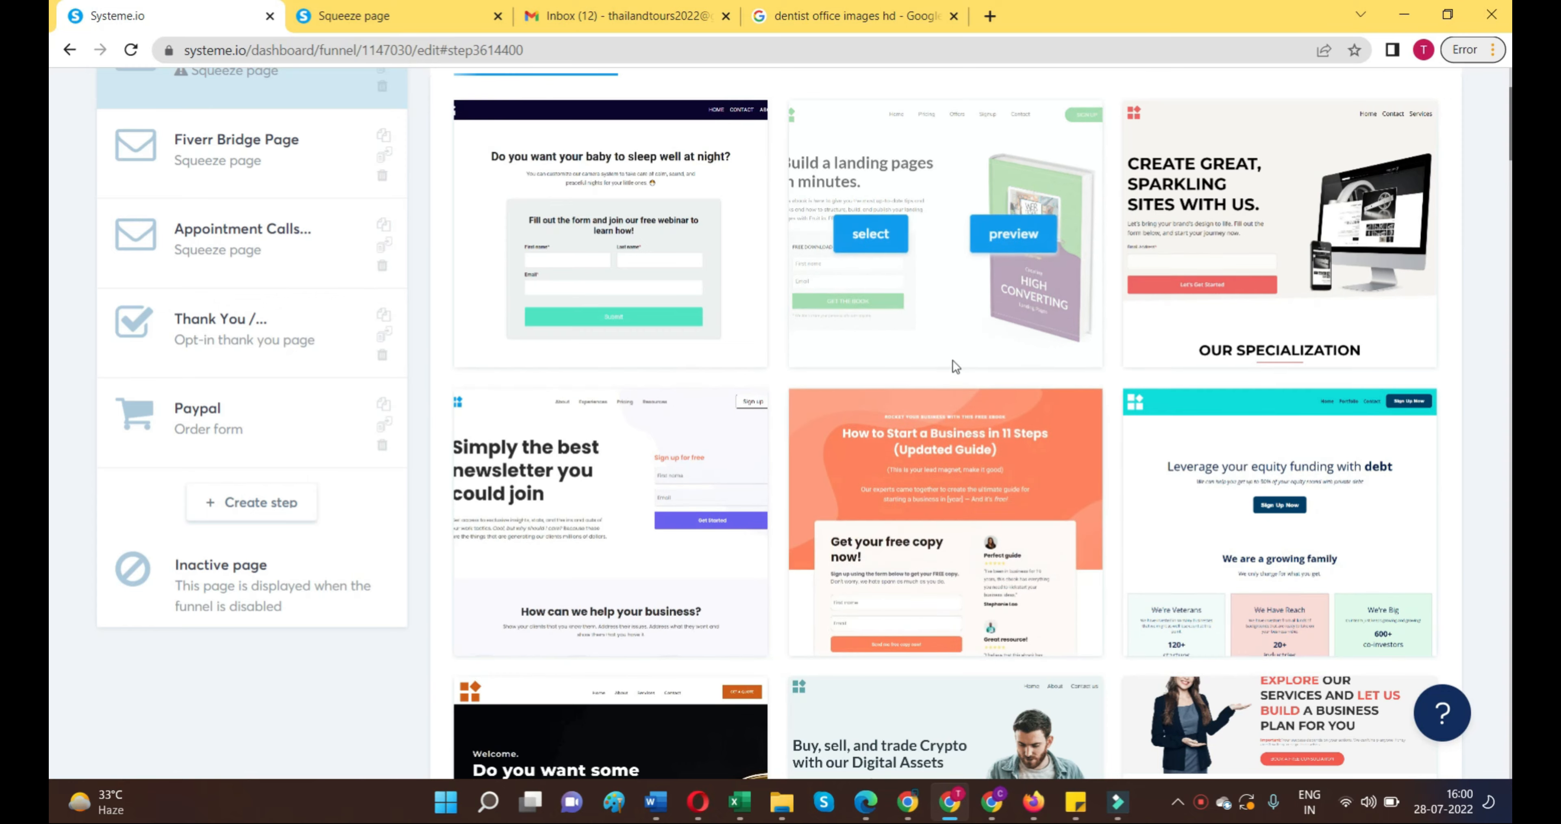
scroll(940, 364, "down", 5)
mouse_move(697, 467)
scroll(788, 445, "down", 8)
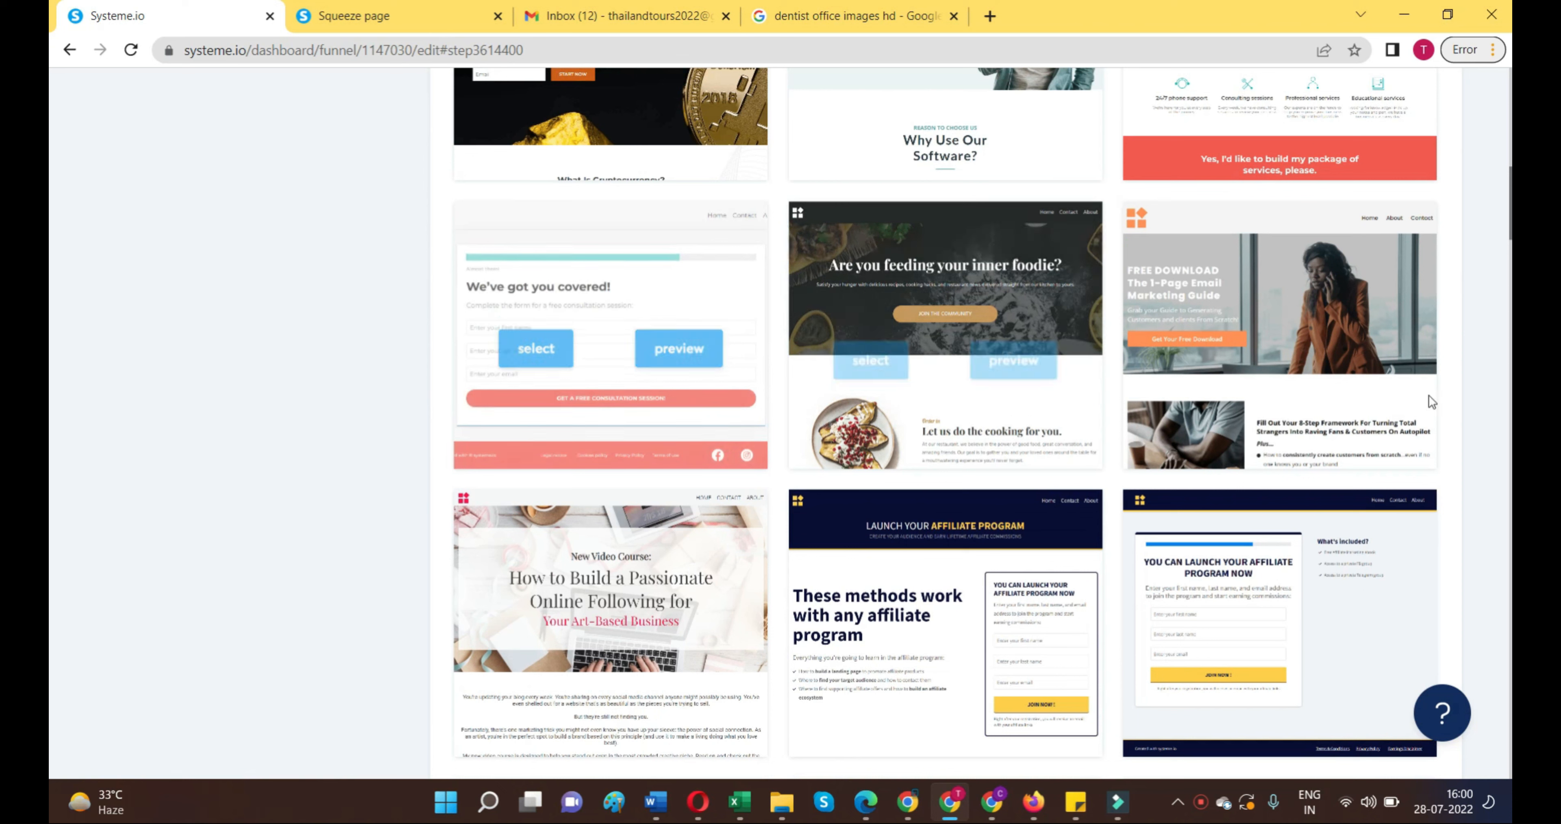
mouse_move(1272, 596)
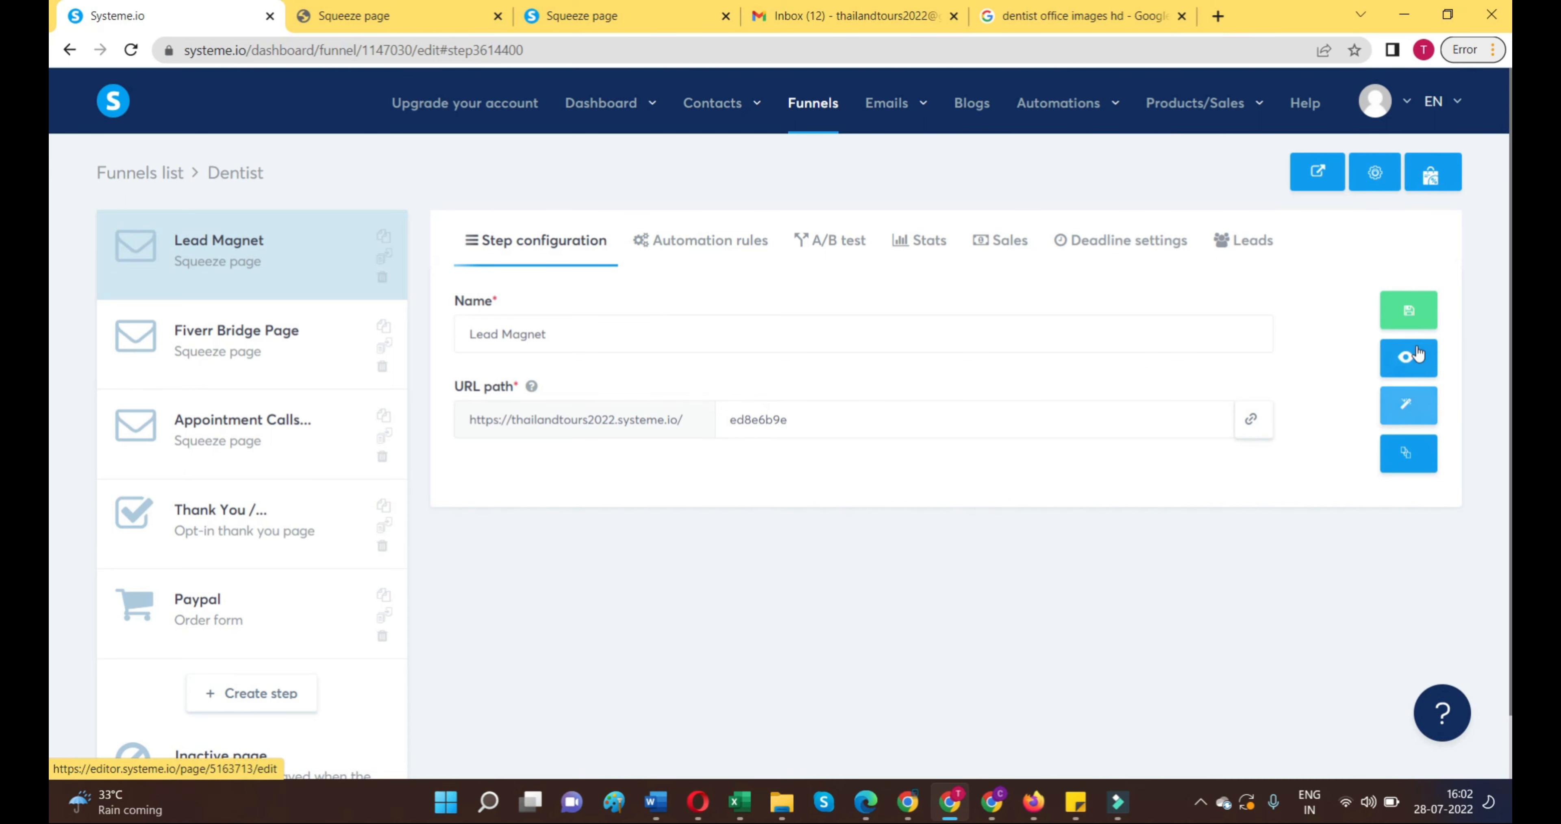
left_click(1408, 406)
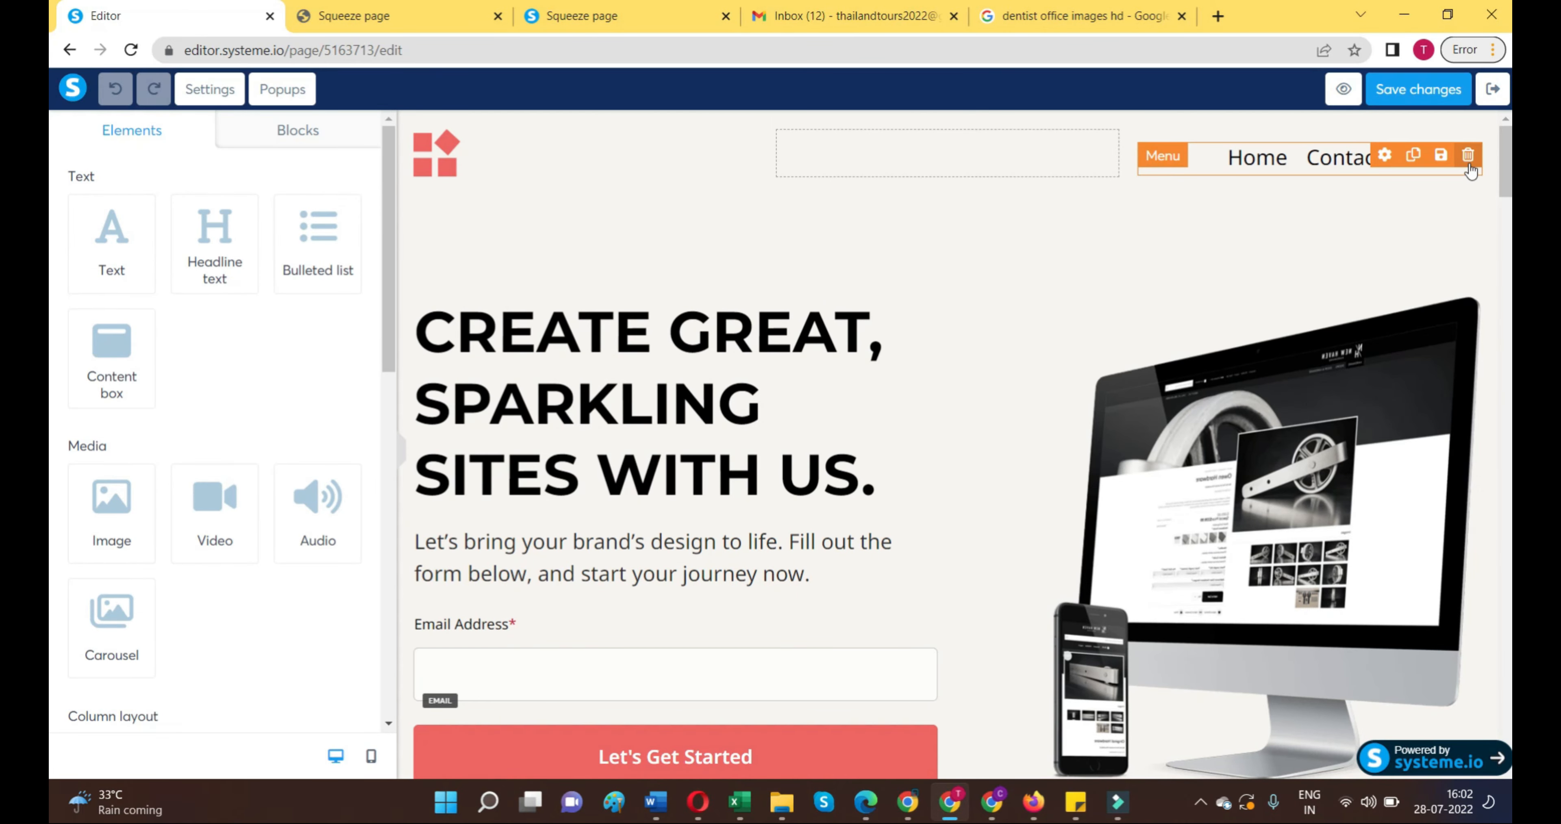
Step: Delete the header's navigation menu and the Testimonials section from the page
left_click(1468, 156)
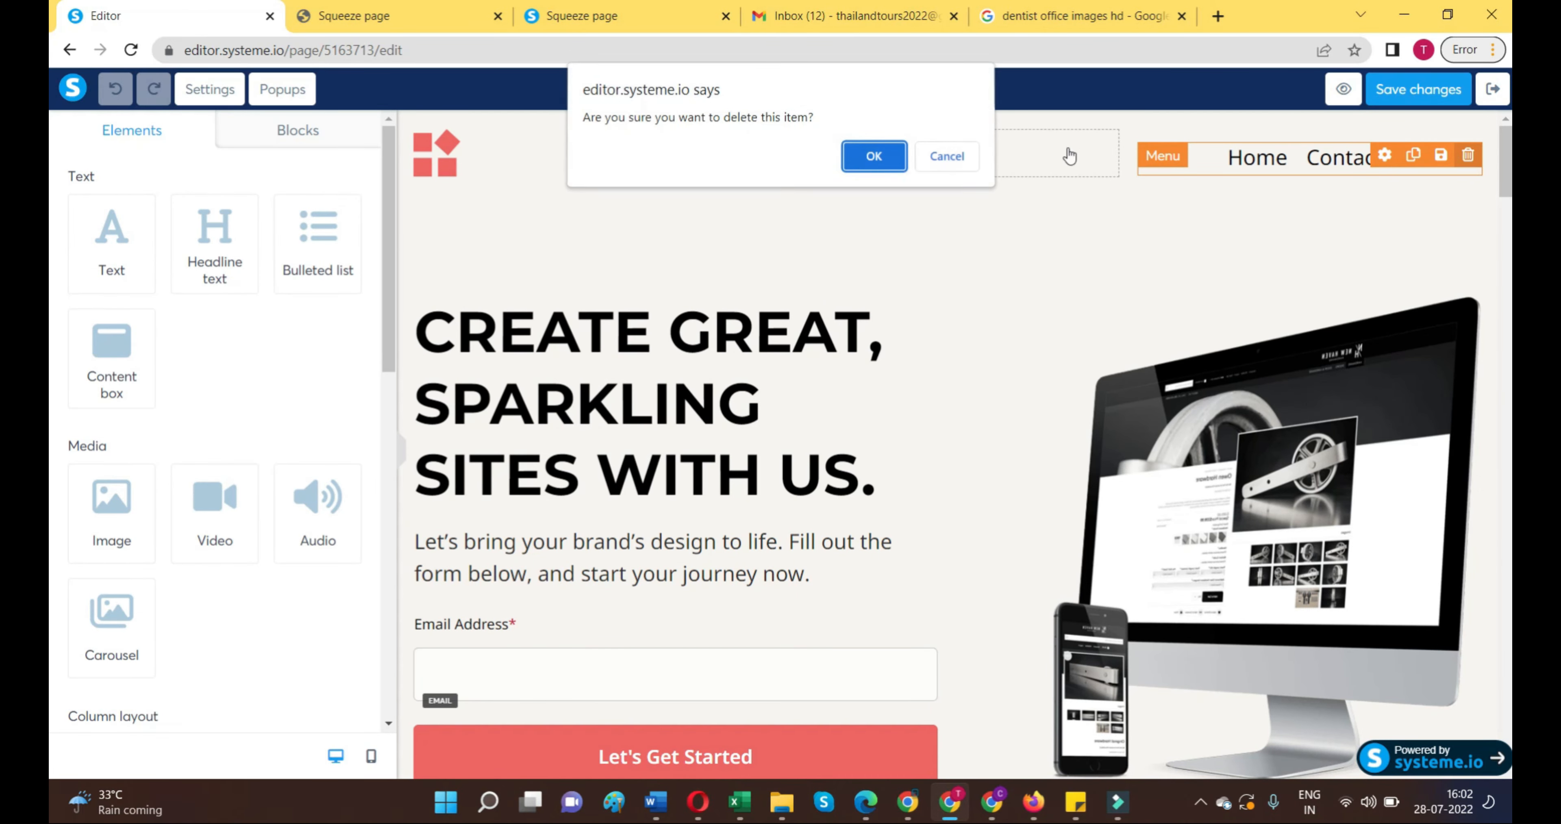
left_click(874, 157)
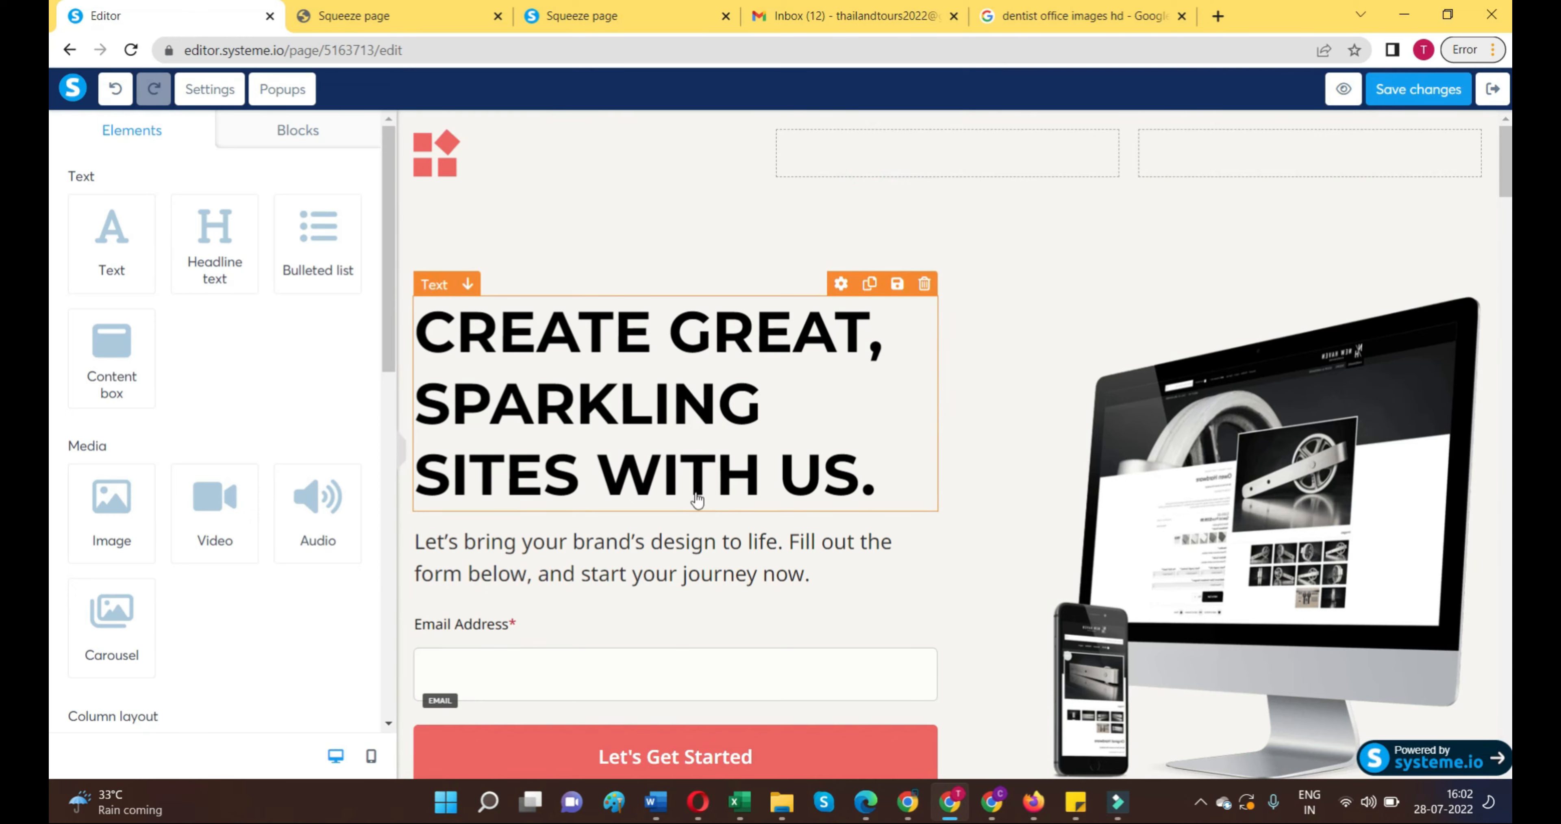
scroll(784, 499, "down", 20)
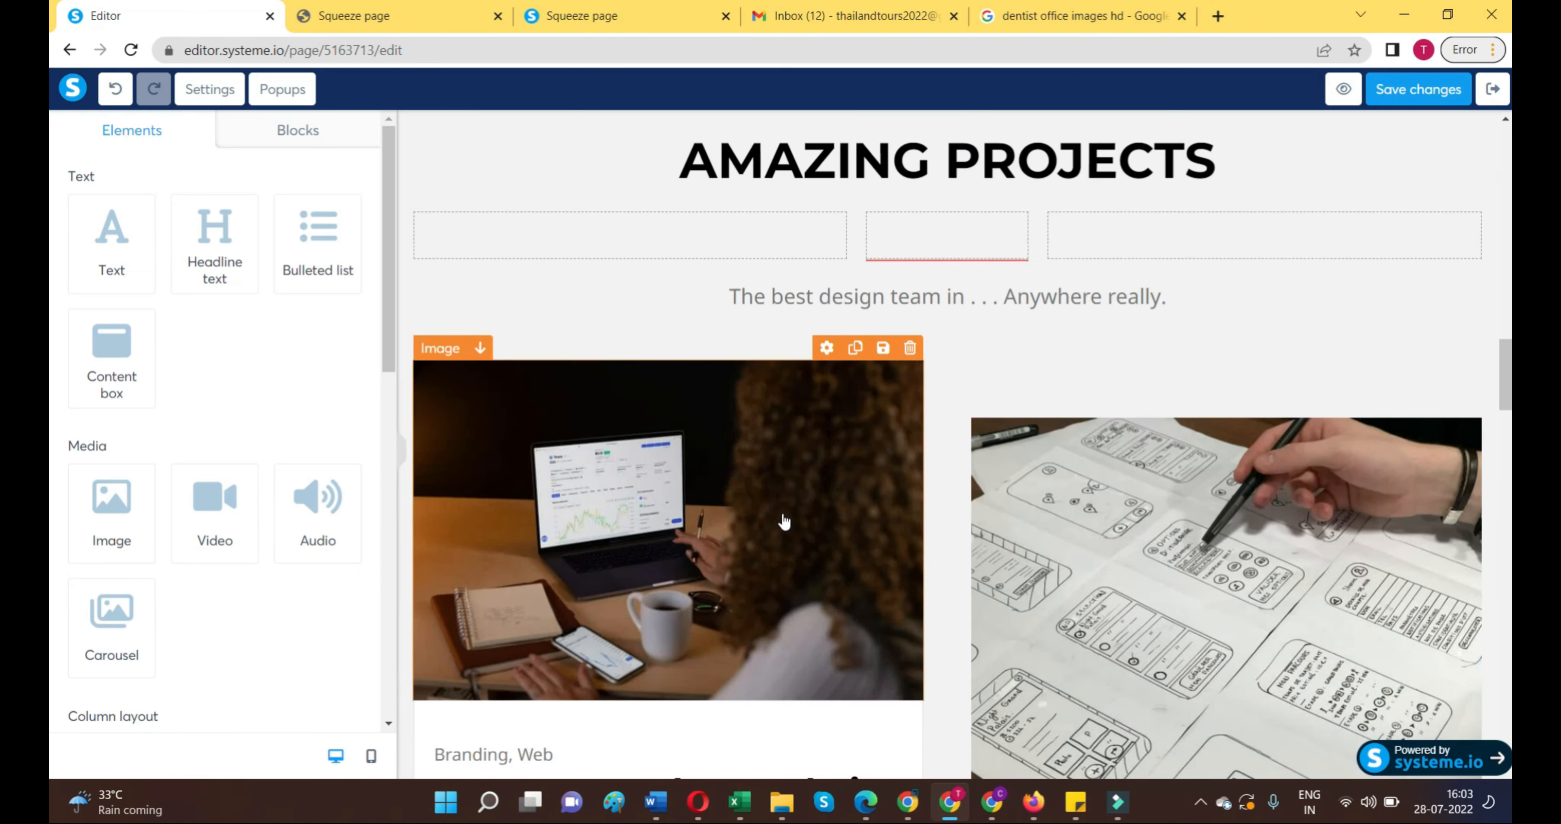
scroll(783, 521, "down", 20)
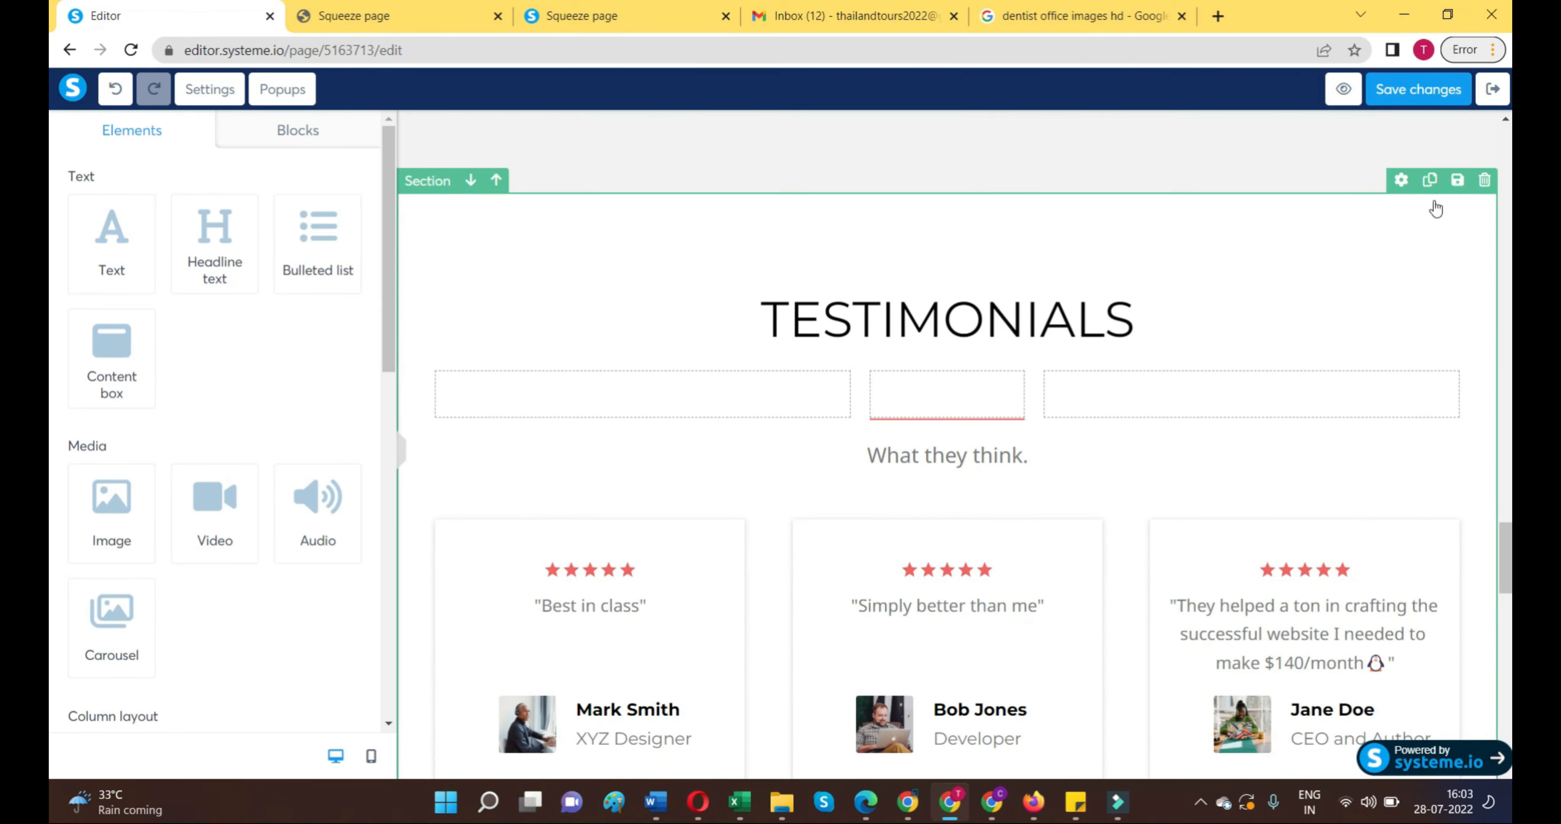
scroll(1435, 209, "up", 8)
scroll(1292, 498, "down", 6)
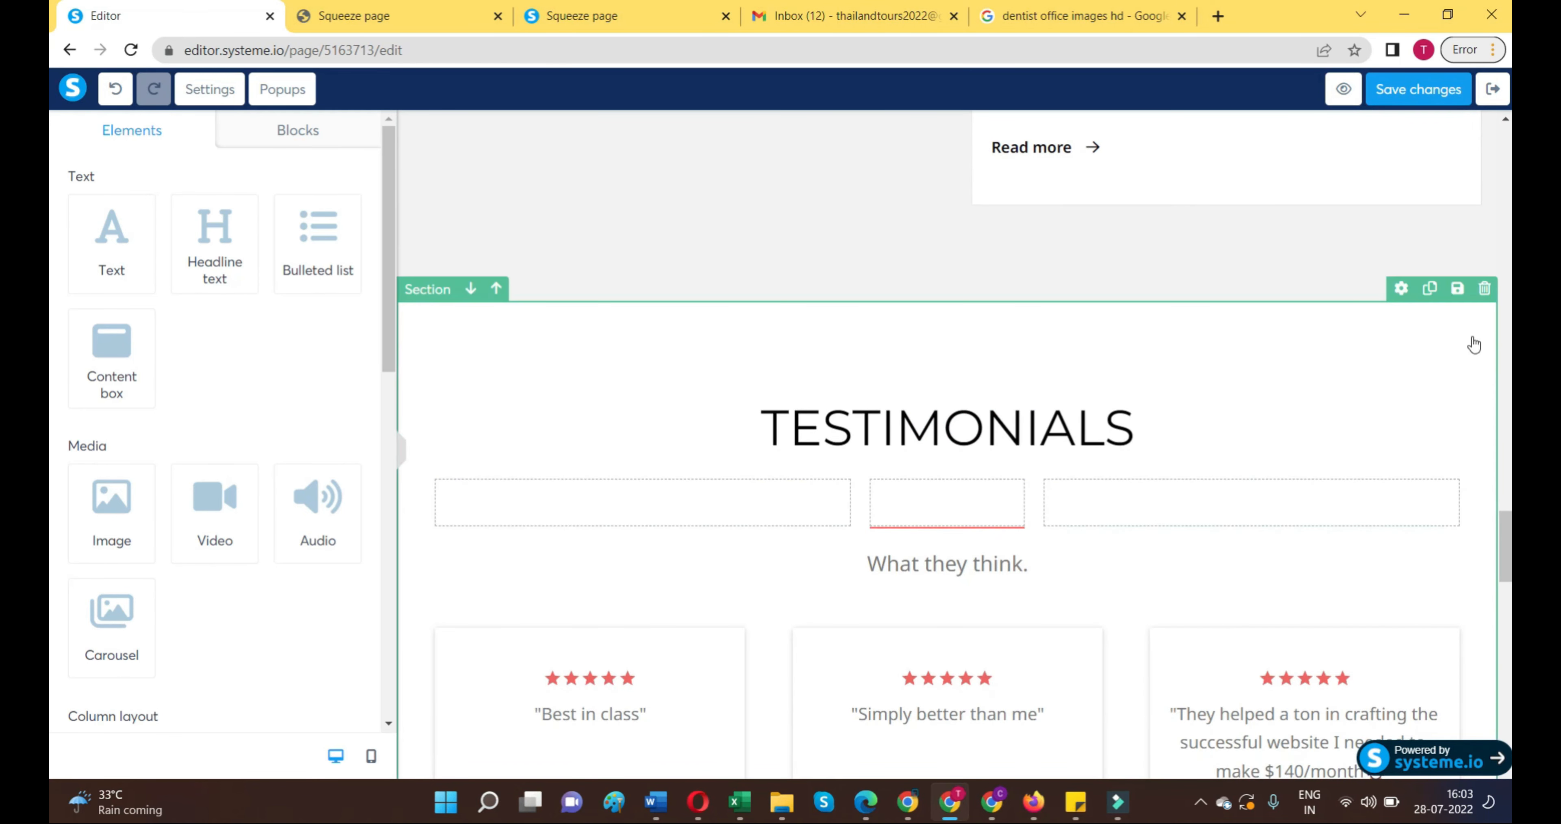
left_click(1484, 289)
left_click(874, 154)
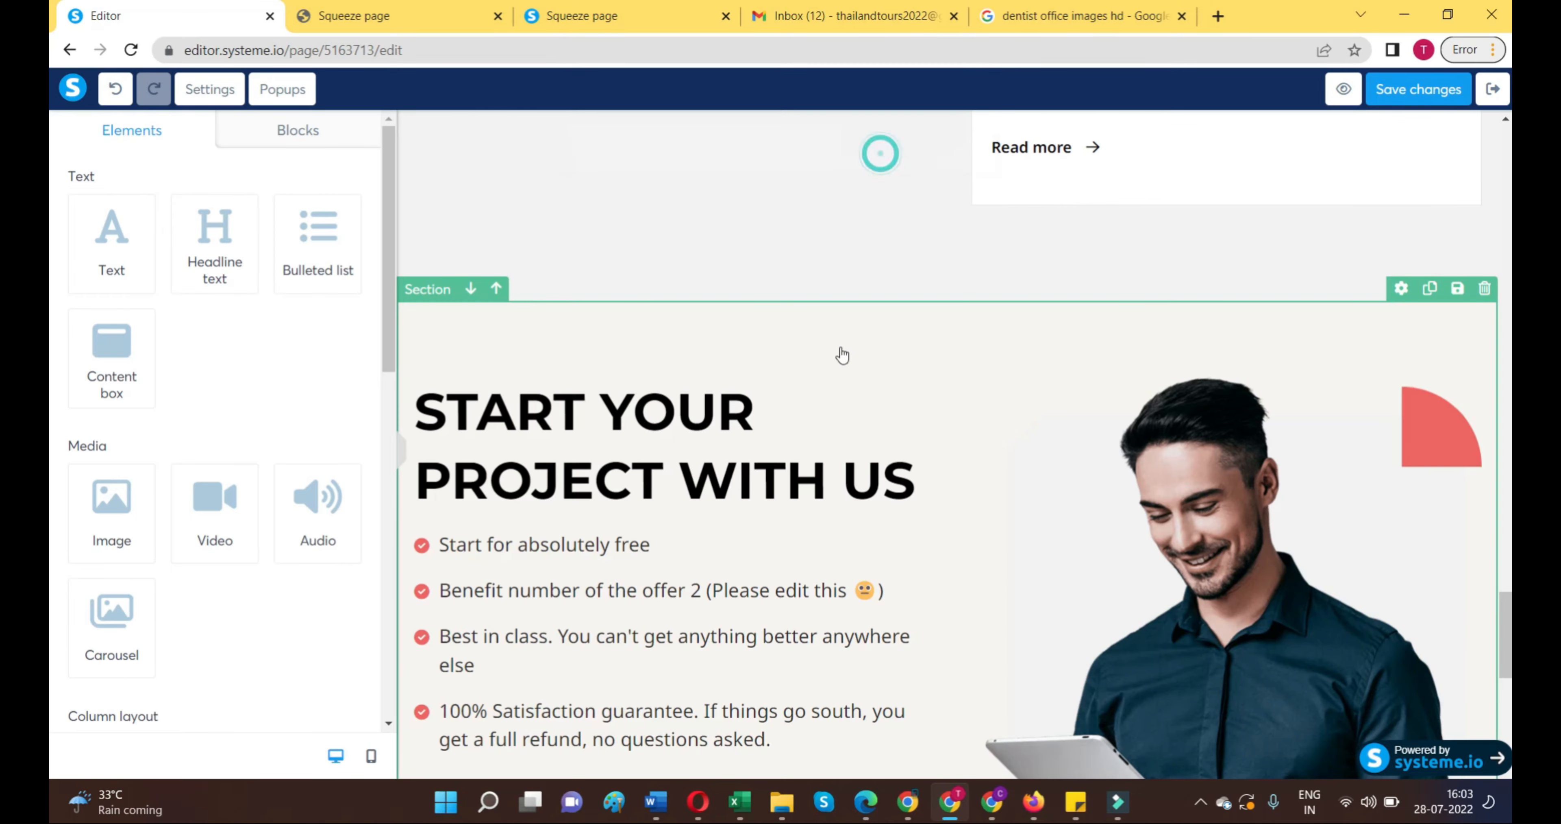
Step: Delete the "Create great, sparkling sites with us" row with its email form and device image
scroll(845, 410, "down", 3)
scroll(943, 450, "up", 8)
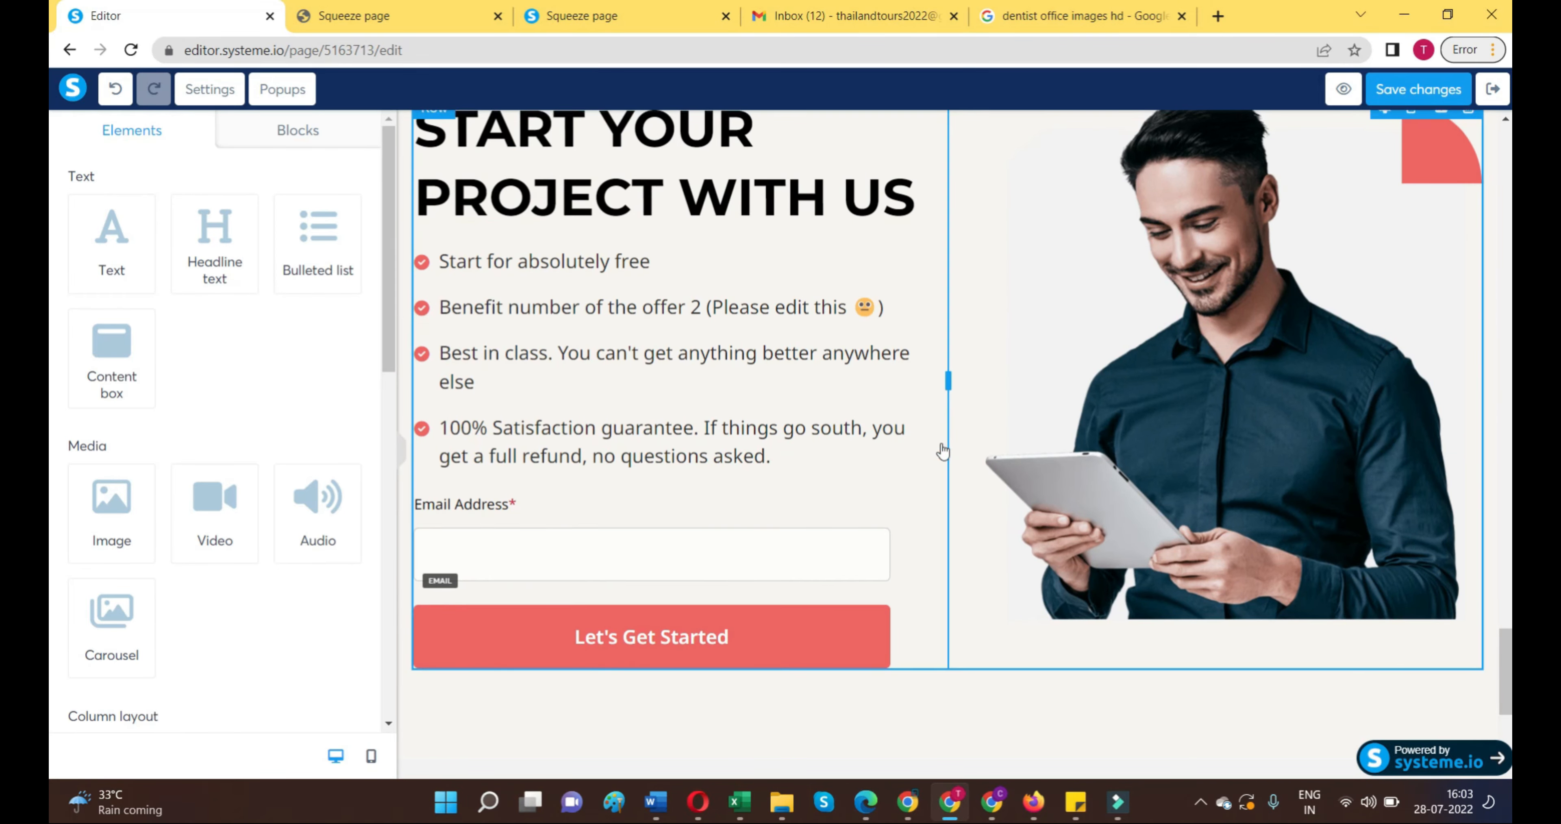
scroll(943, 449, "up", 15)
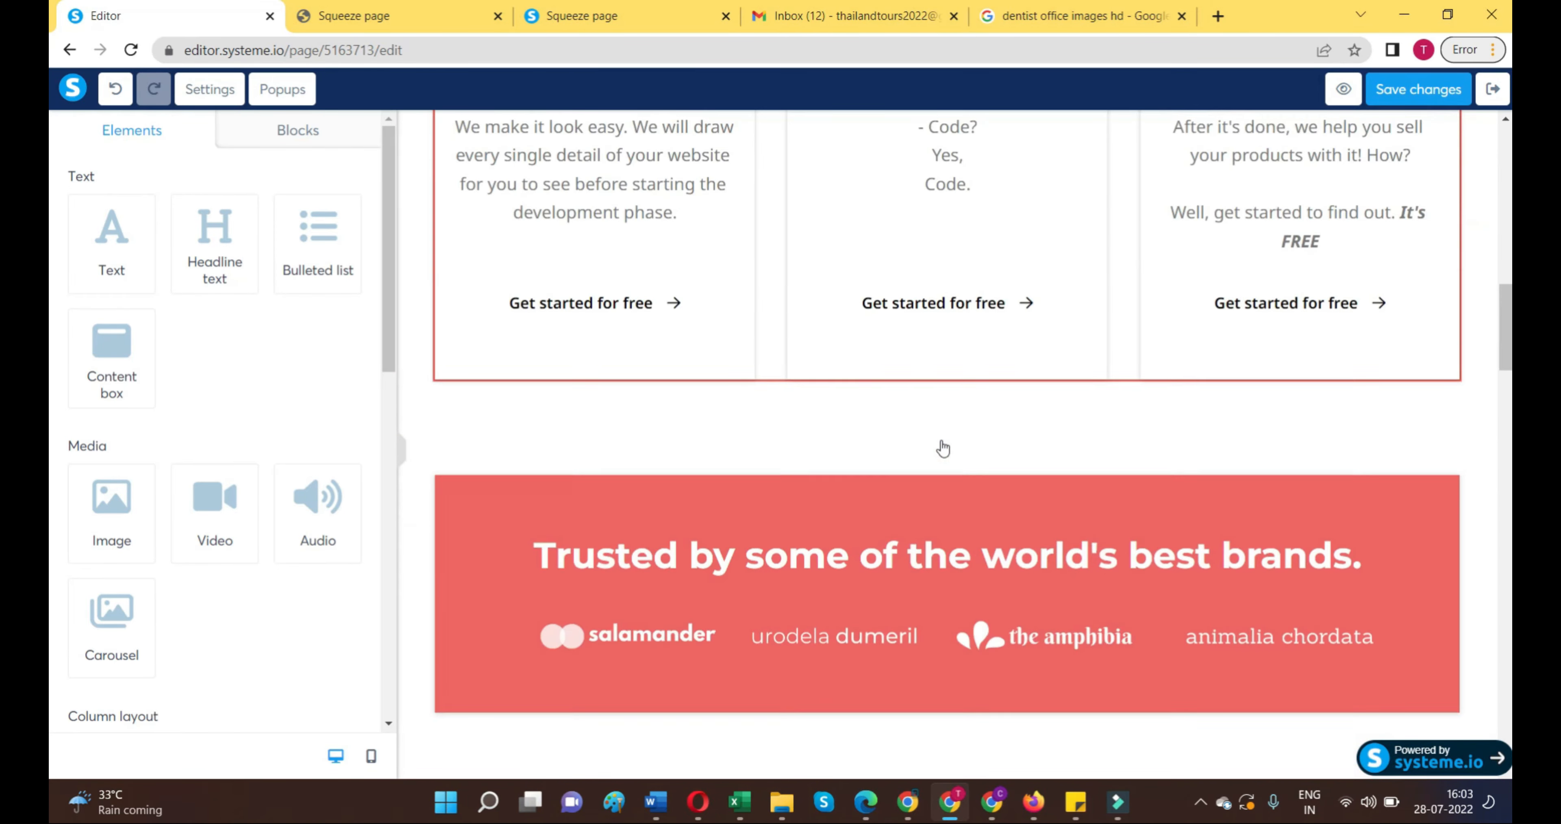
scroll(943, 448, "up", 10)
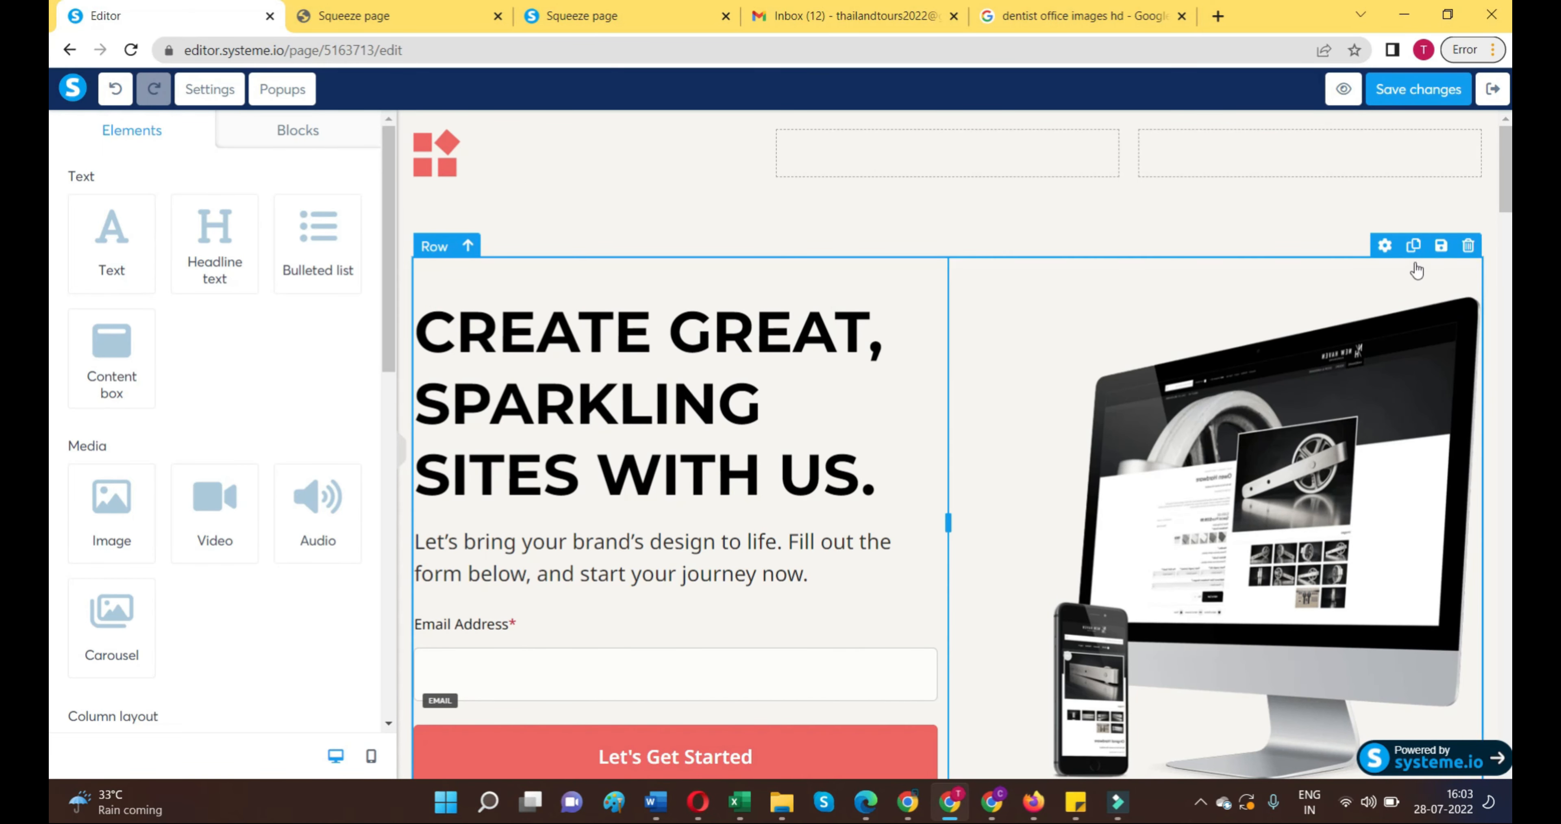
left_click(1468, 245)
left_click(867, 169)
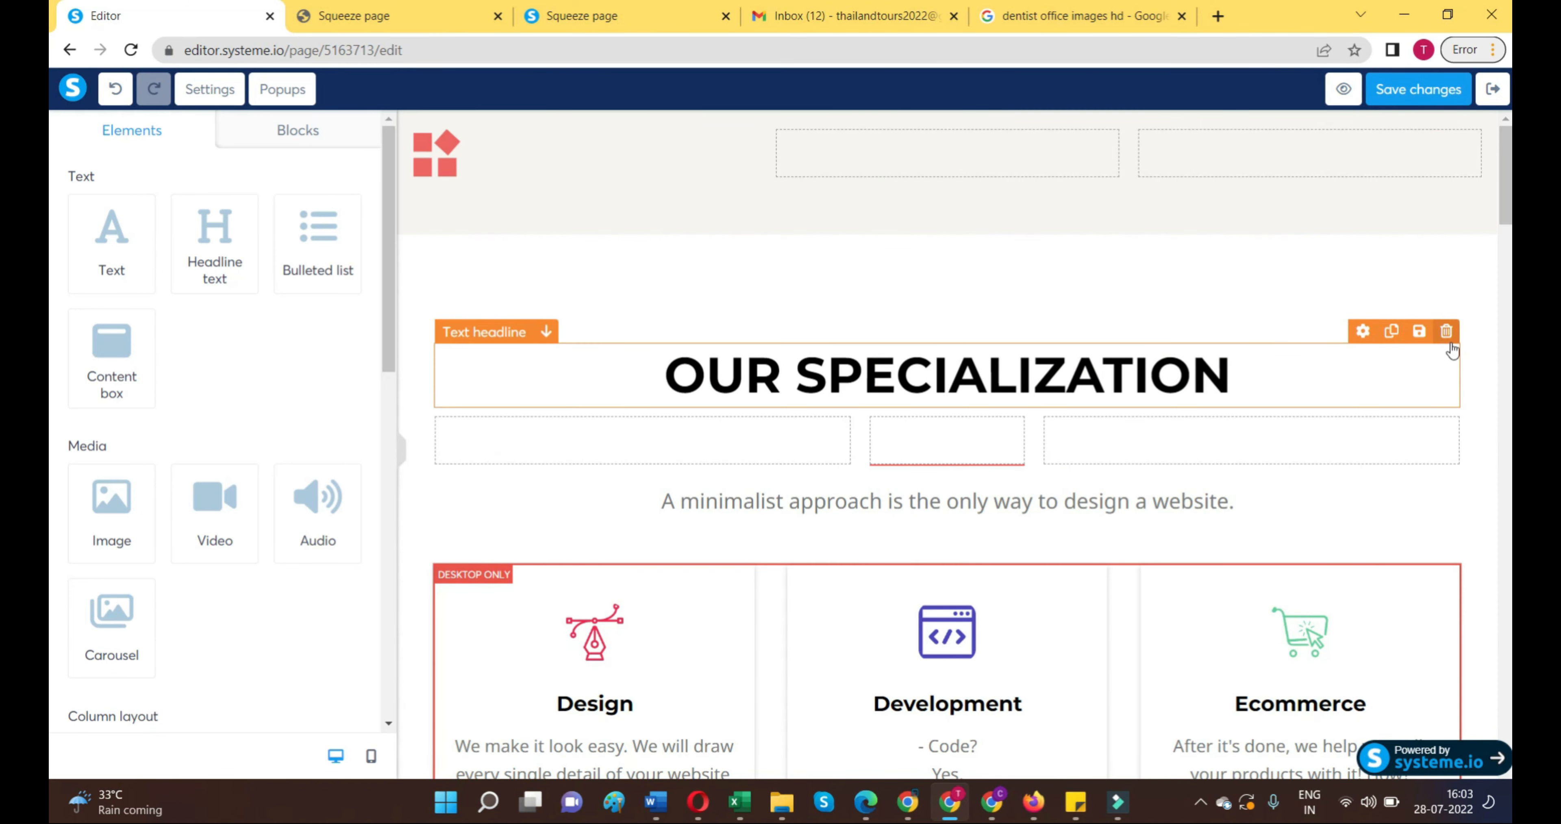
Step: Remove the entire "Our Specialization" section, including its headline, three-column divider row and service cards
left_click(1446, 332)
left_click(873, 155)
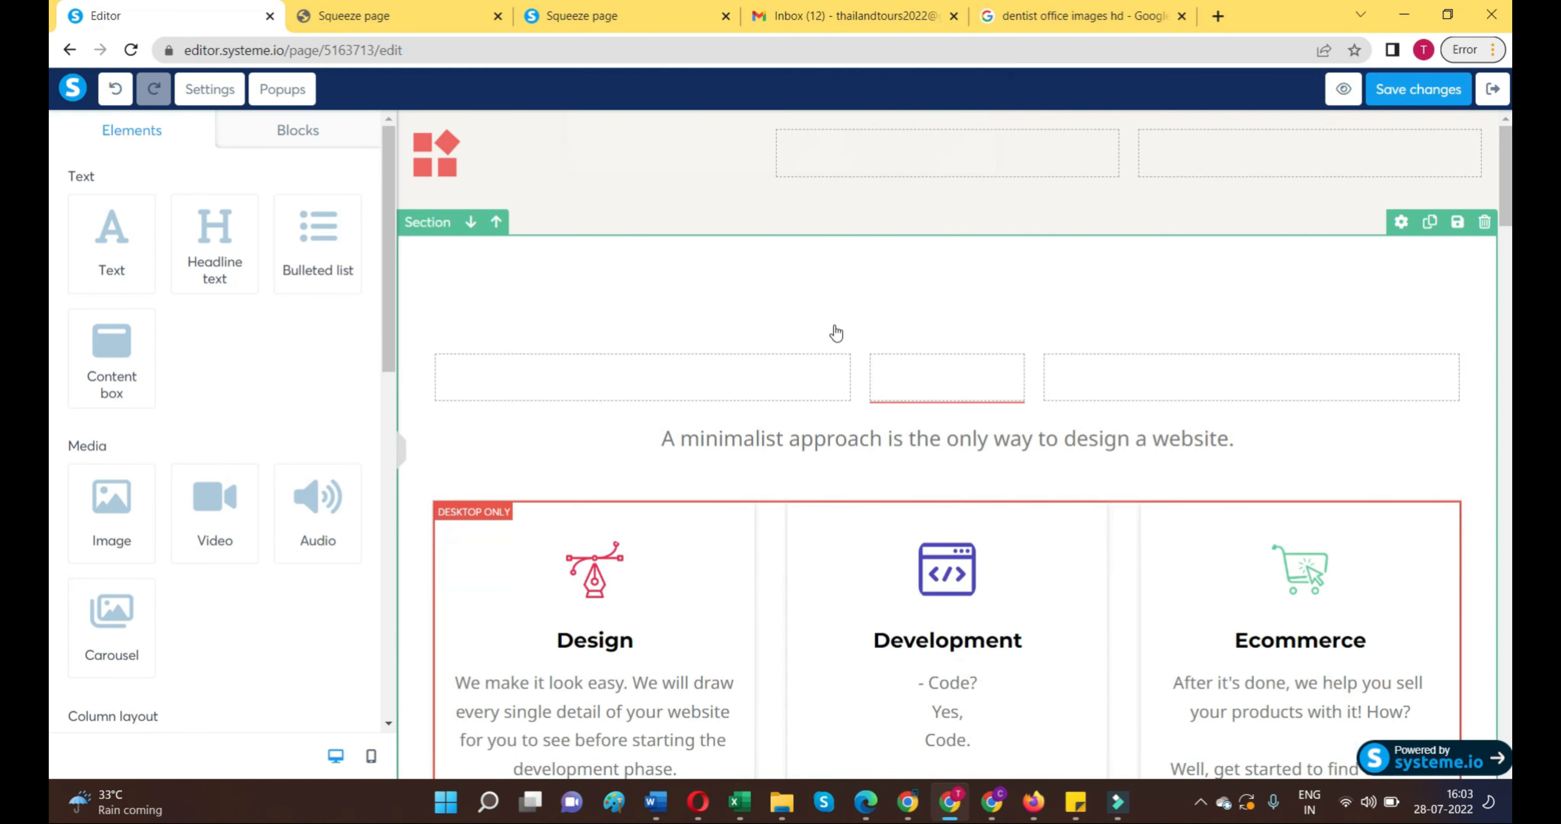
scroll(860, 393, "down", 4)
scroll(887, 465, "up", 5)
left_click(1446, 341)
left_click(868, 169)
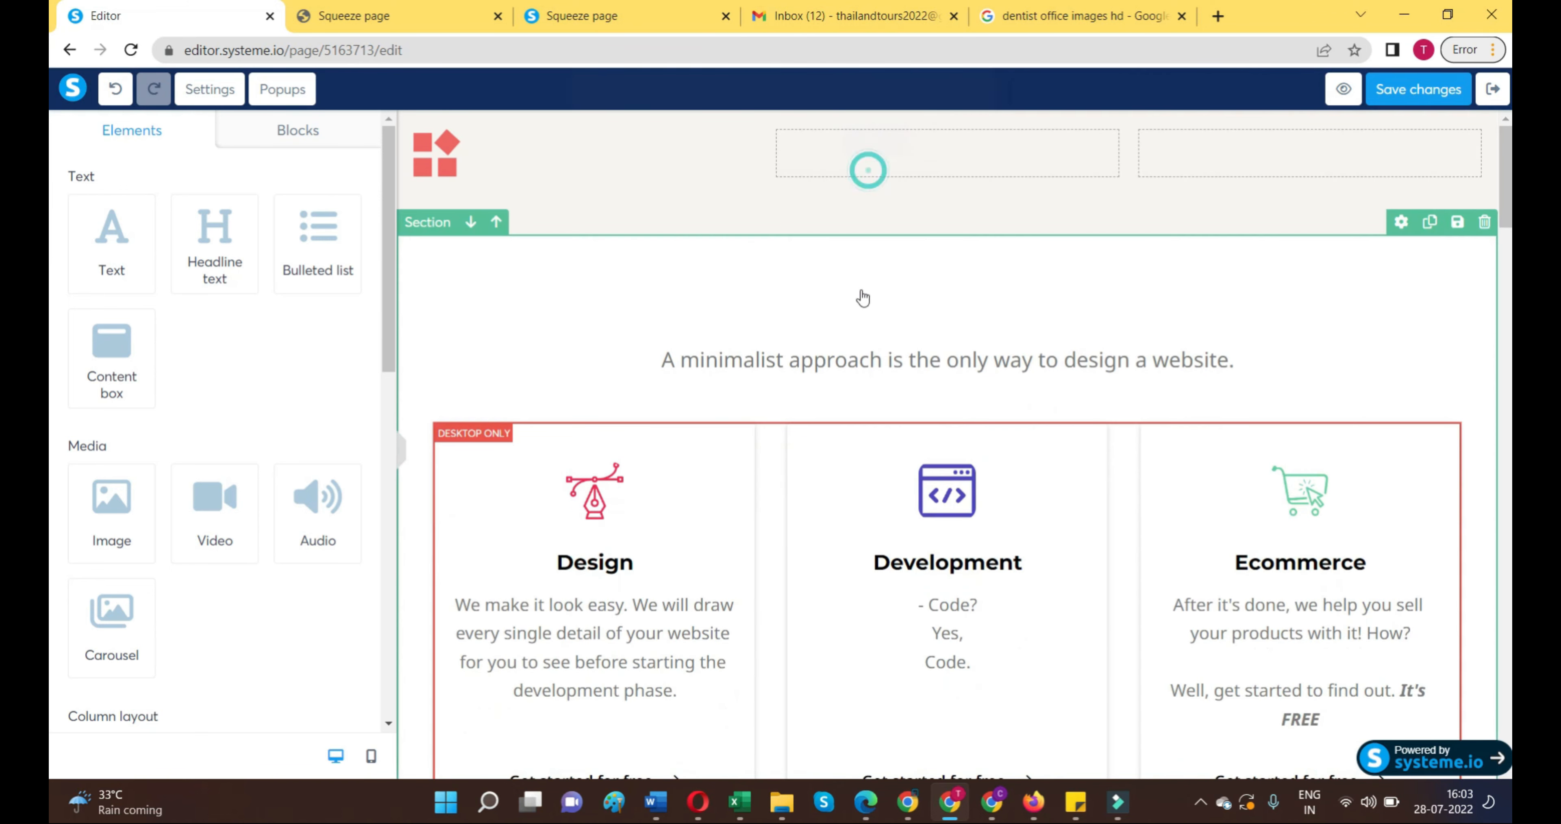
left_click(1484, 222)
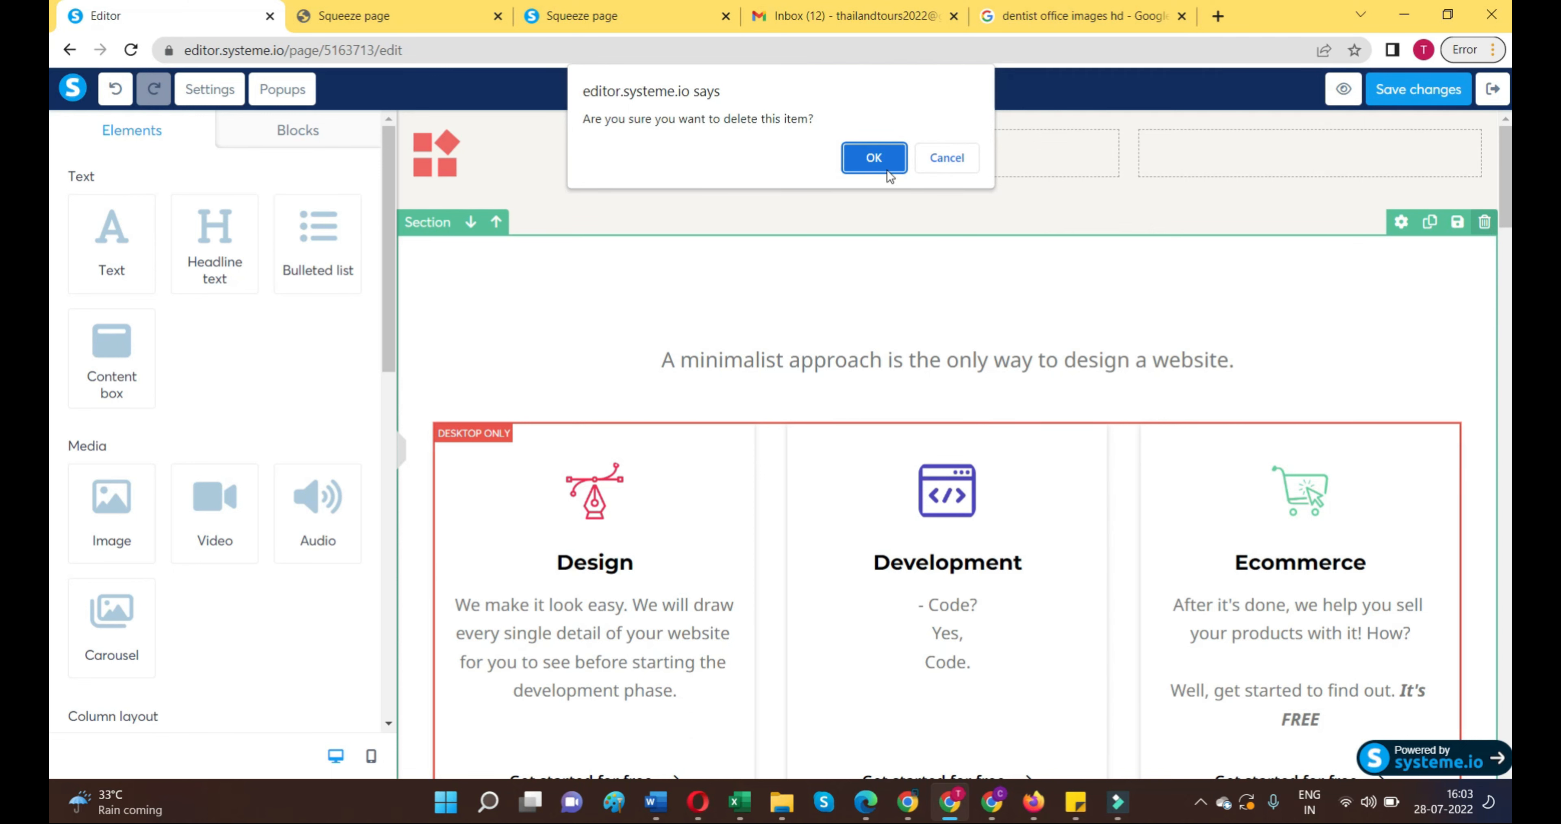
left_click(886, 171)
Step: Delete the "Amazing Projects" section with its project images
scroll(881, 400, "down", 5)
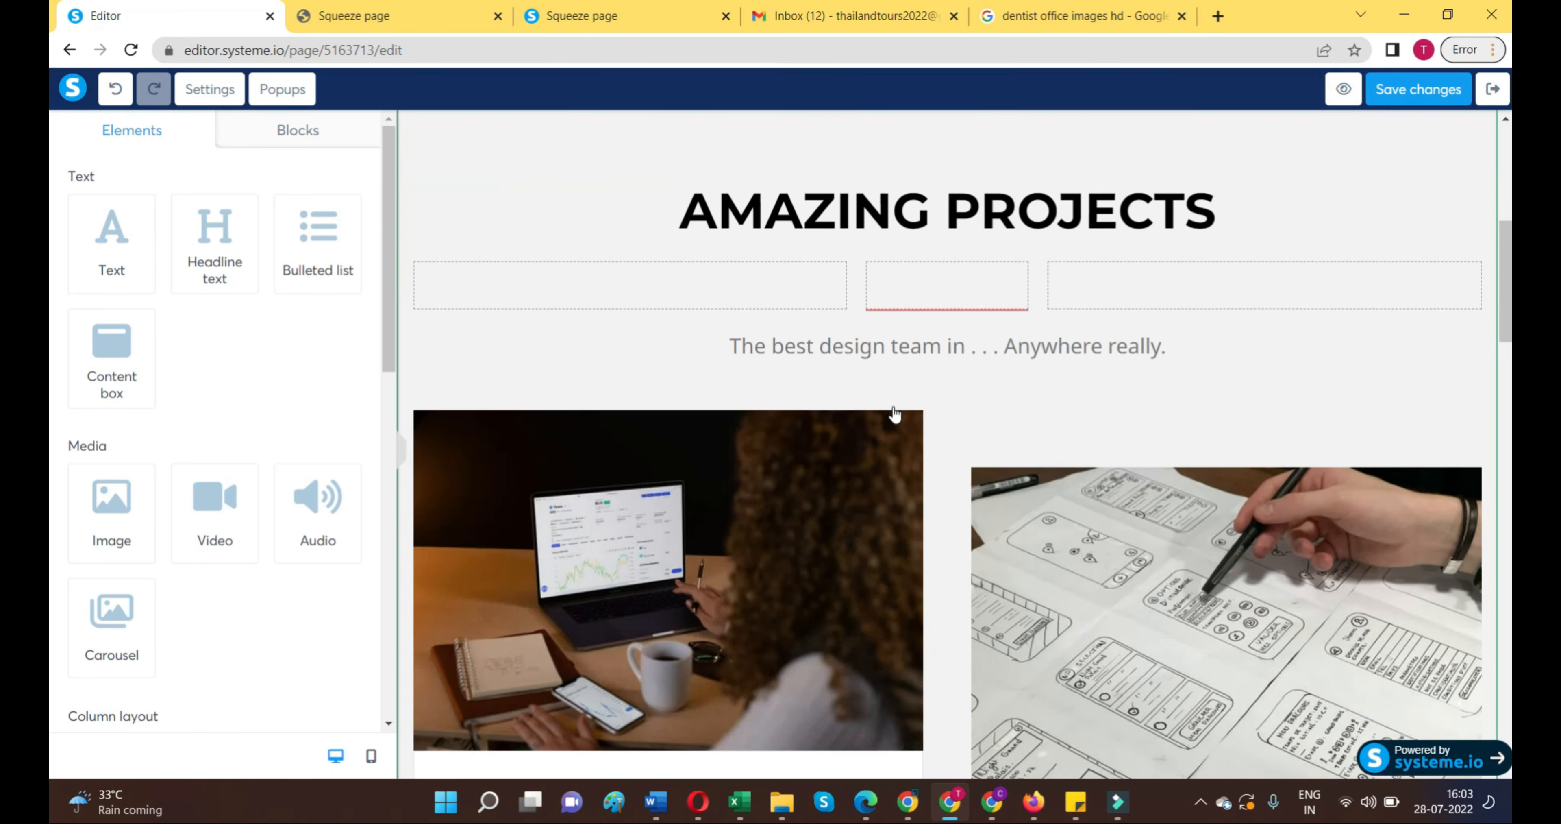
scroll(889, 411, "down", 3)
scroll(1278, 362, "up", 3)
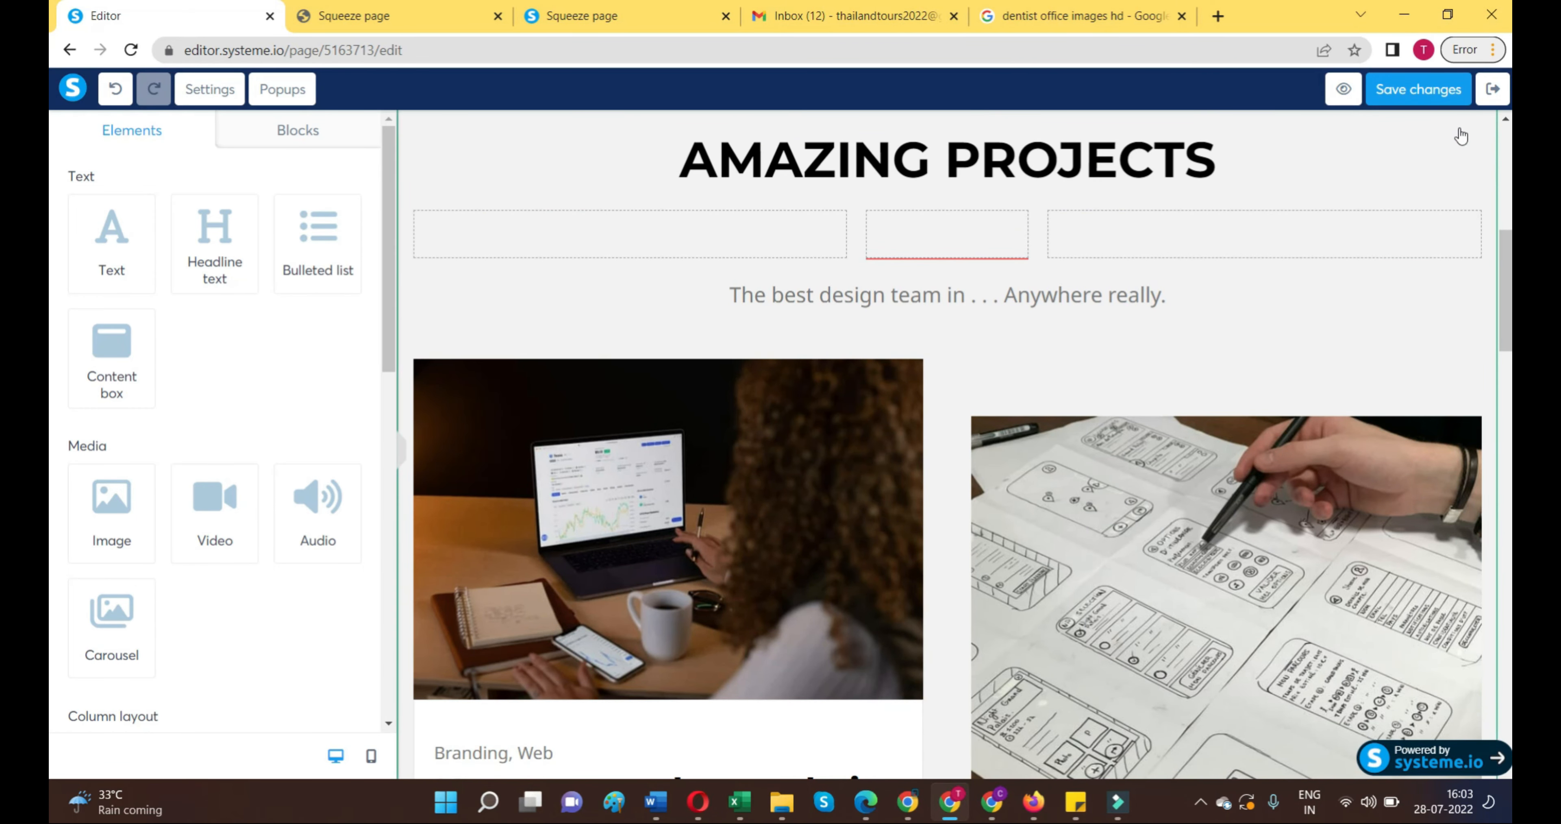
scroll(1244, 359, "up", 3)
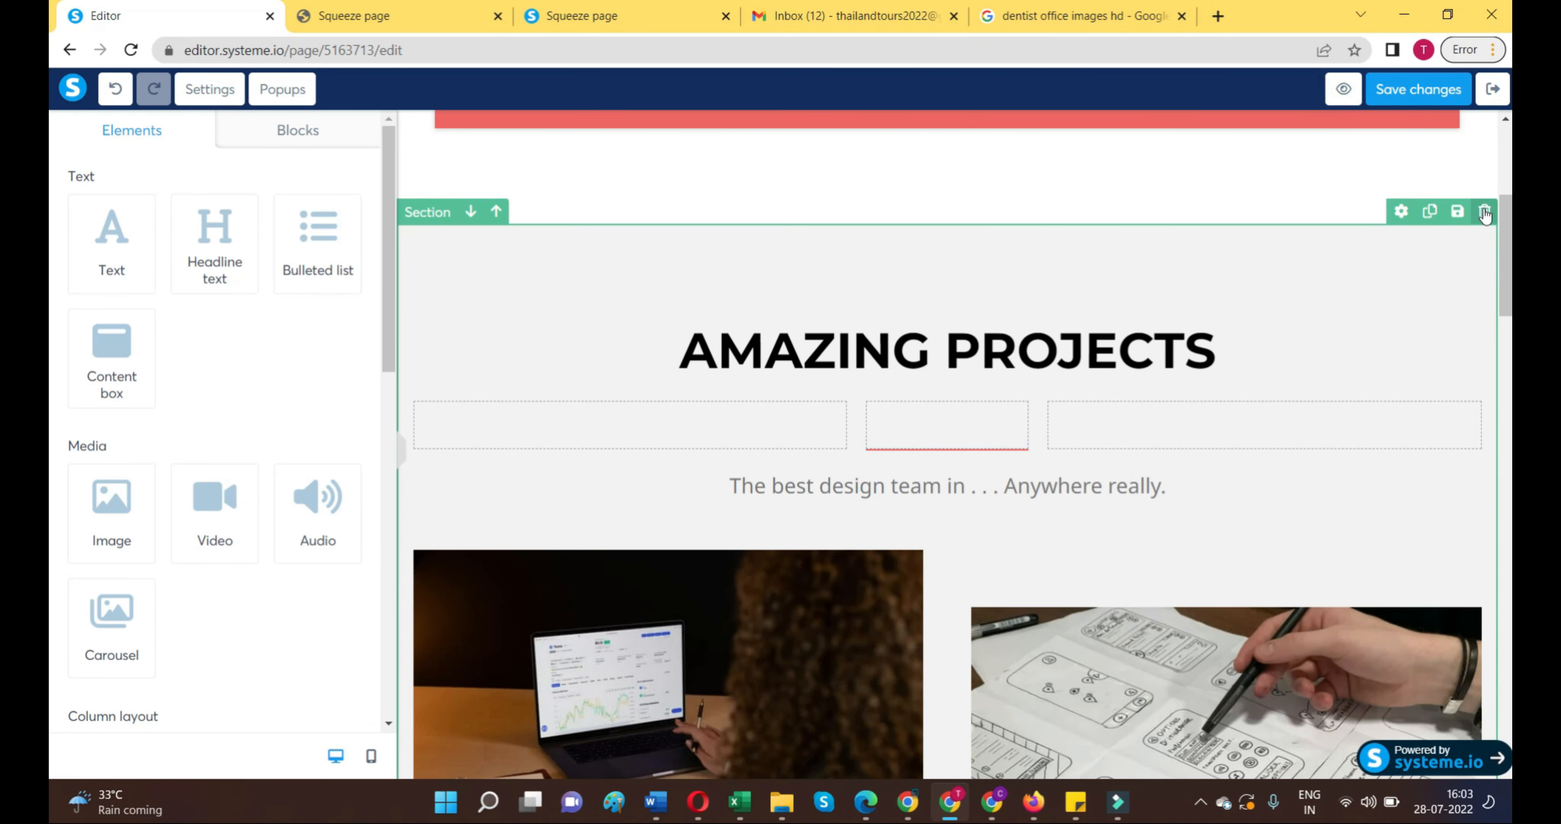
left_click(1484, 210)
left_click(882, 158)
Step: Delete the "Trusted by some of the world's best brands" section above the "Start your project with us" section
scroll(861, 436, "down", 9)
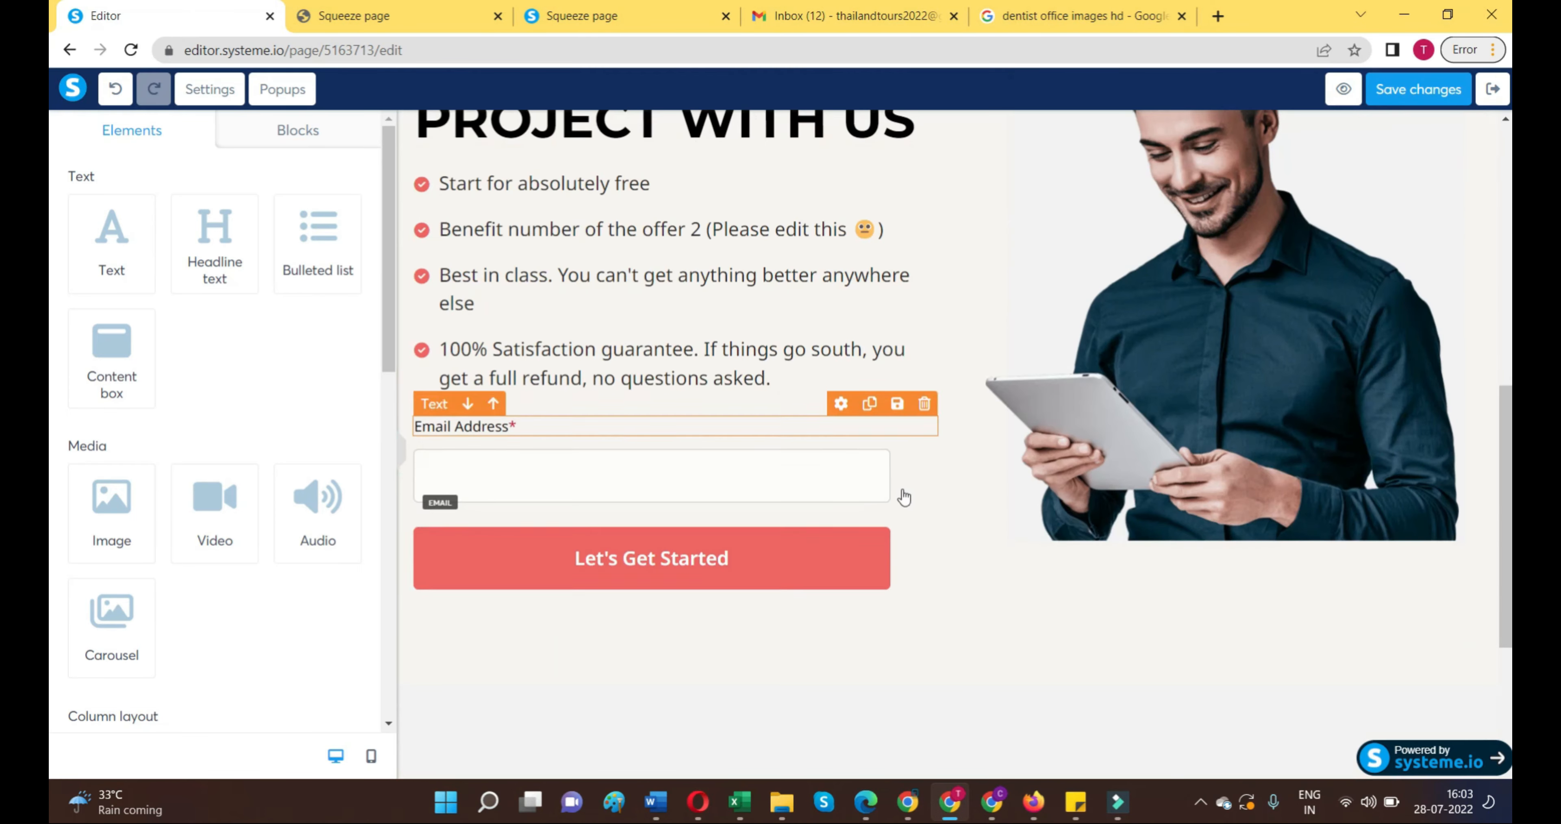
scroll(1014, 372, "up", 15)
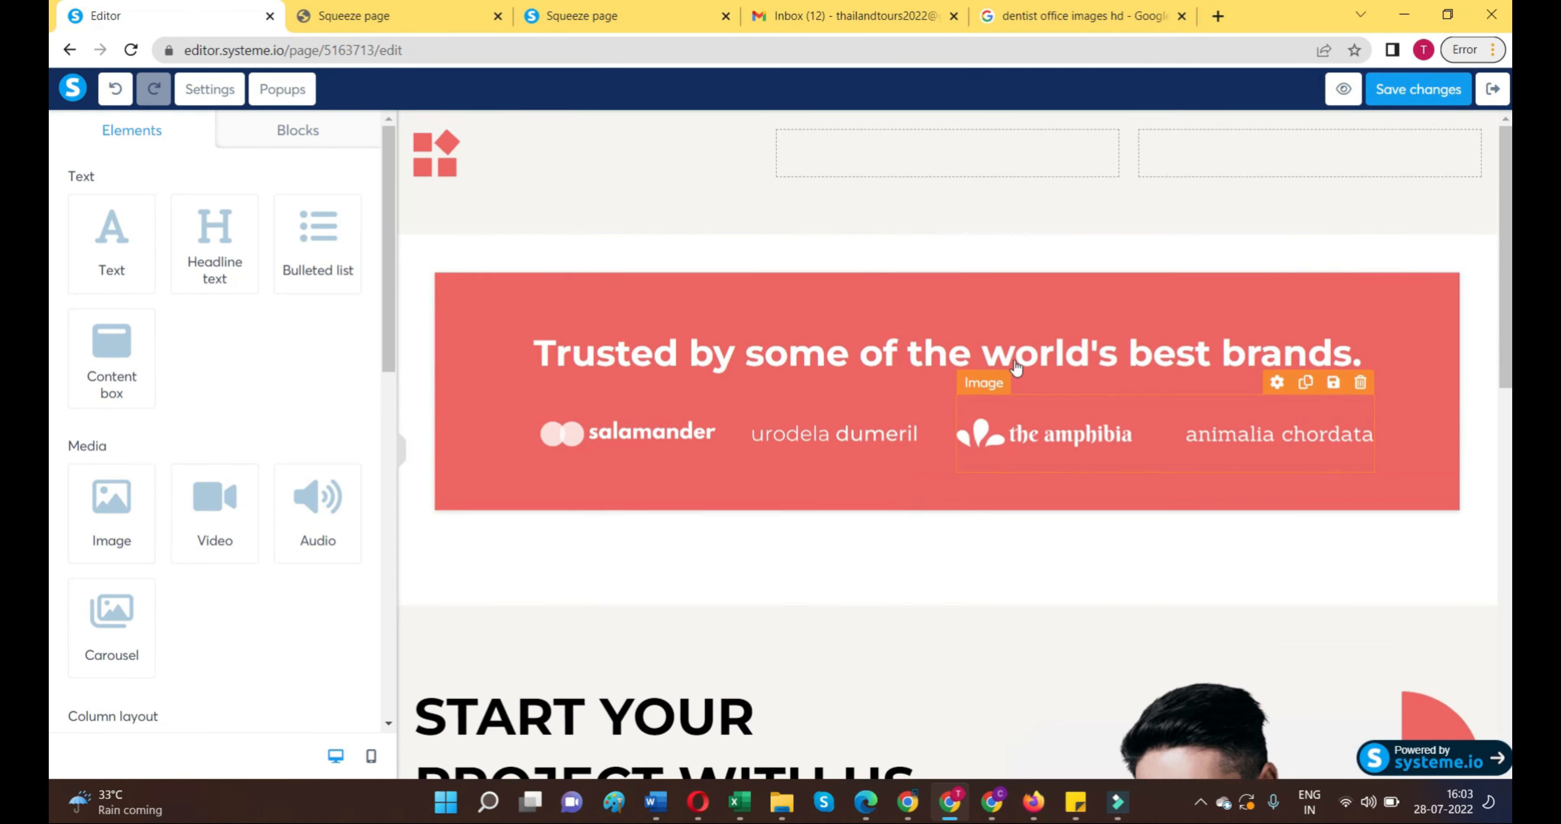
left_click(1484, 223)
left_click(878, 161)
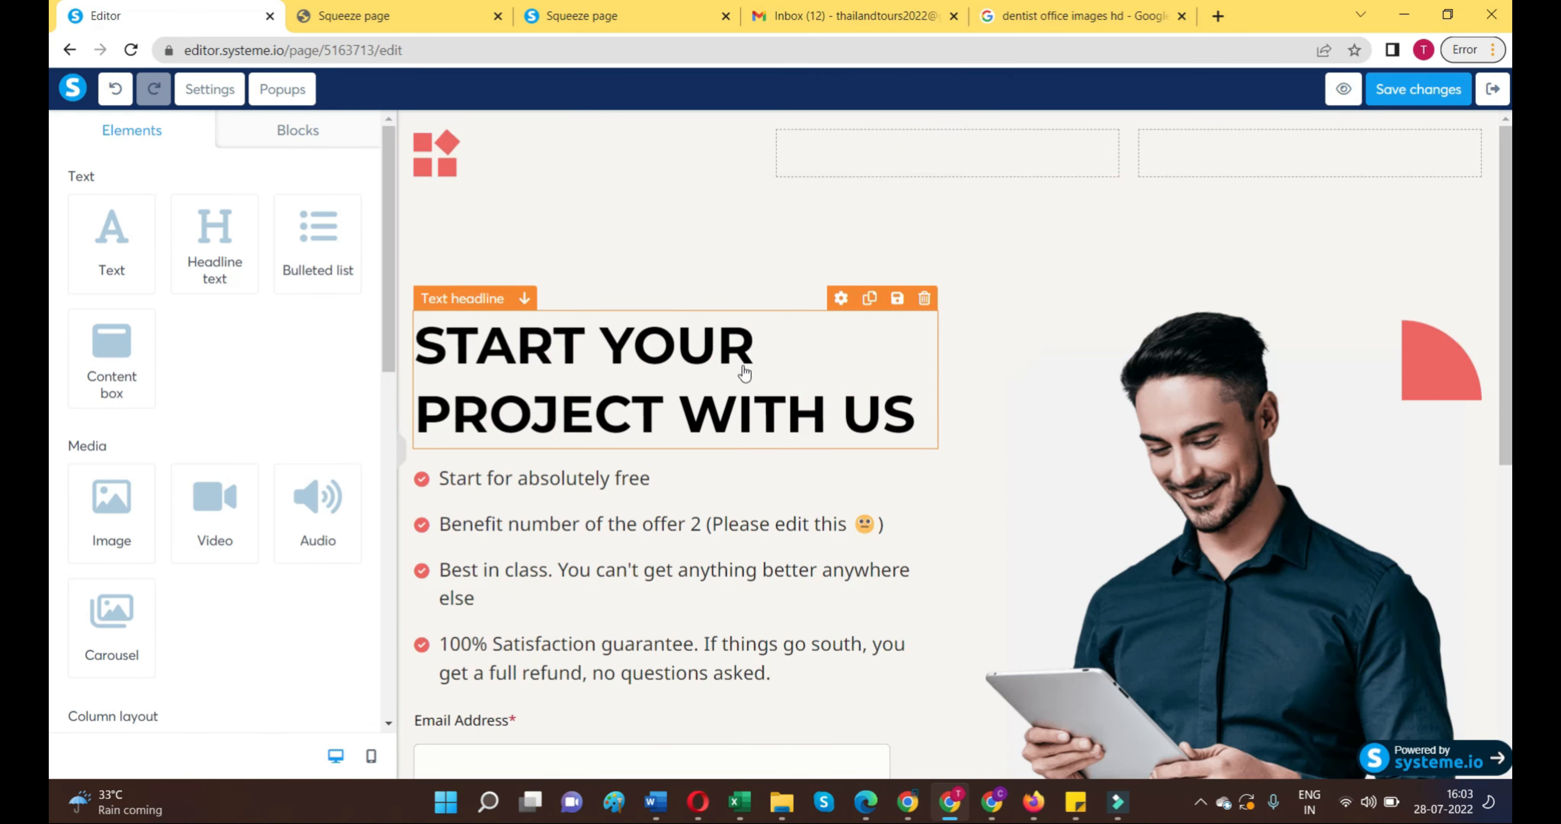
Step: Open the settings of the photo of the man with the tablet and start uploading a replacement image file
scroll(662, 279, "down", 5)
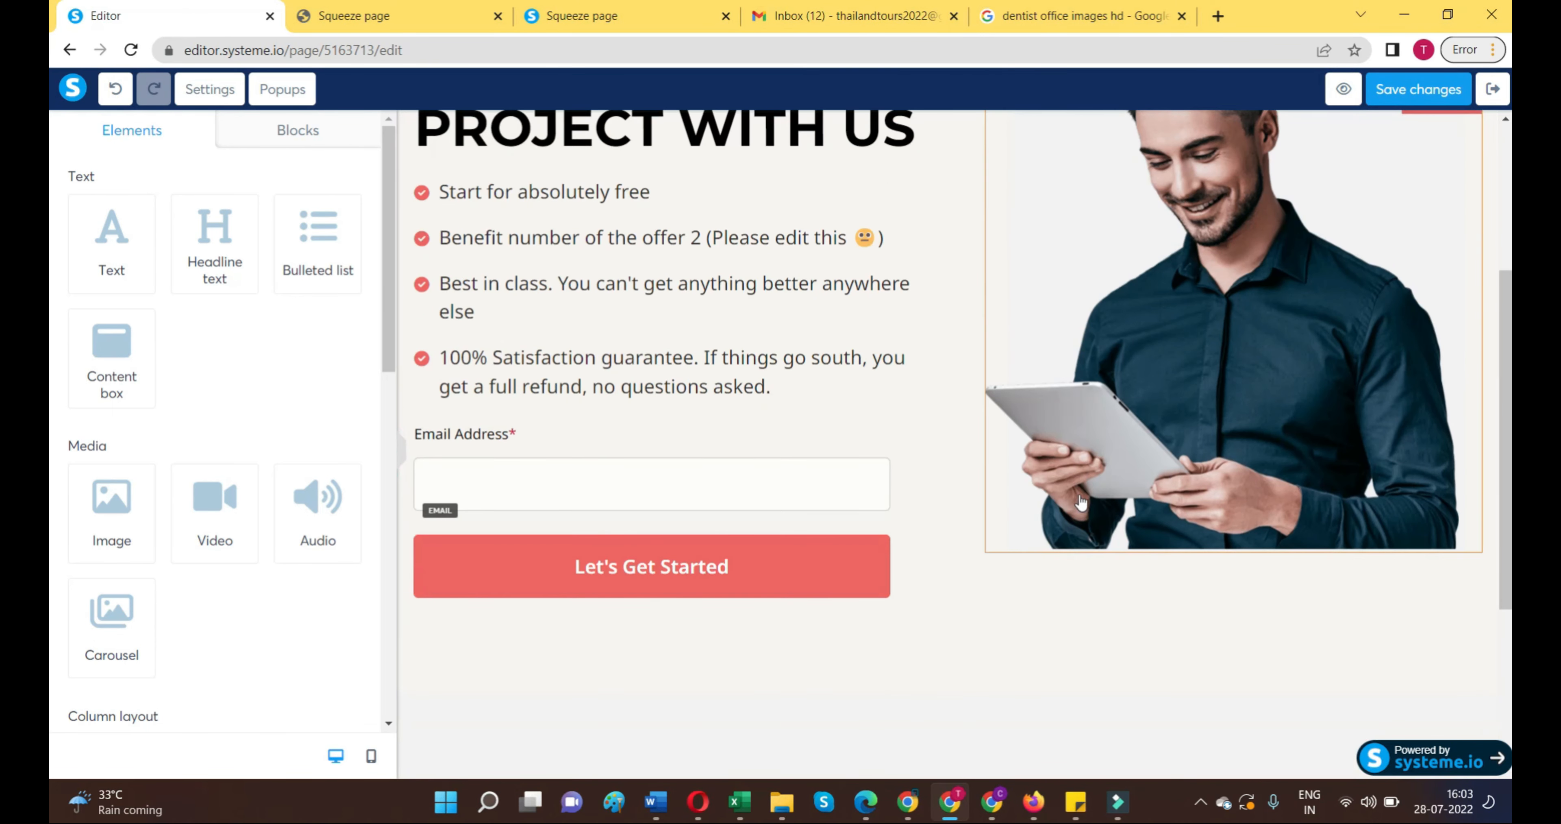
left_click(382, 25)
left_click(213, 16)
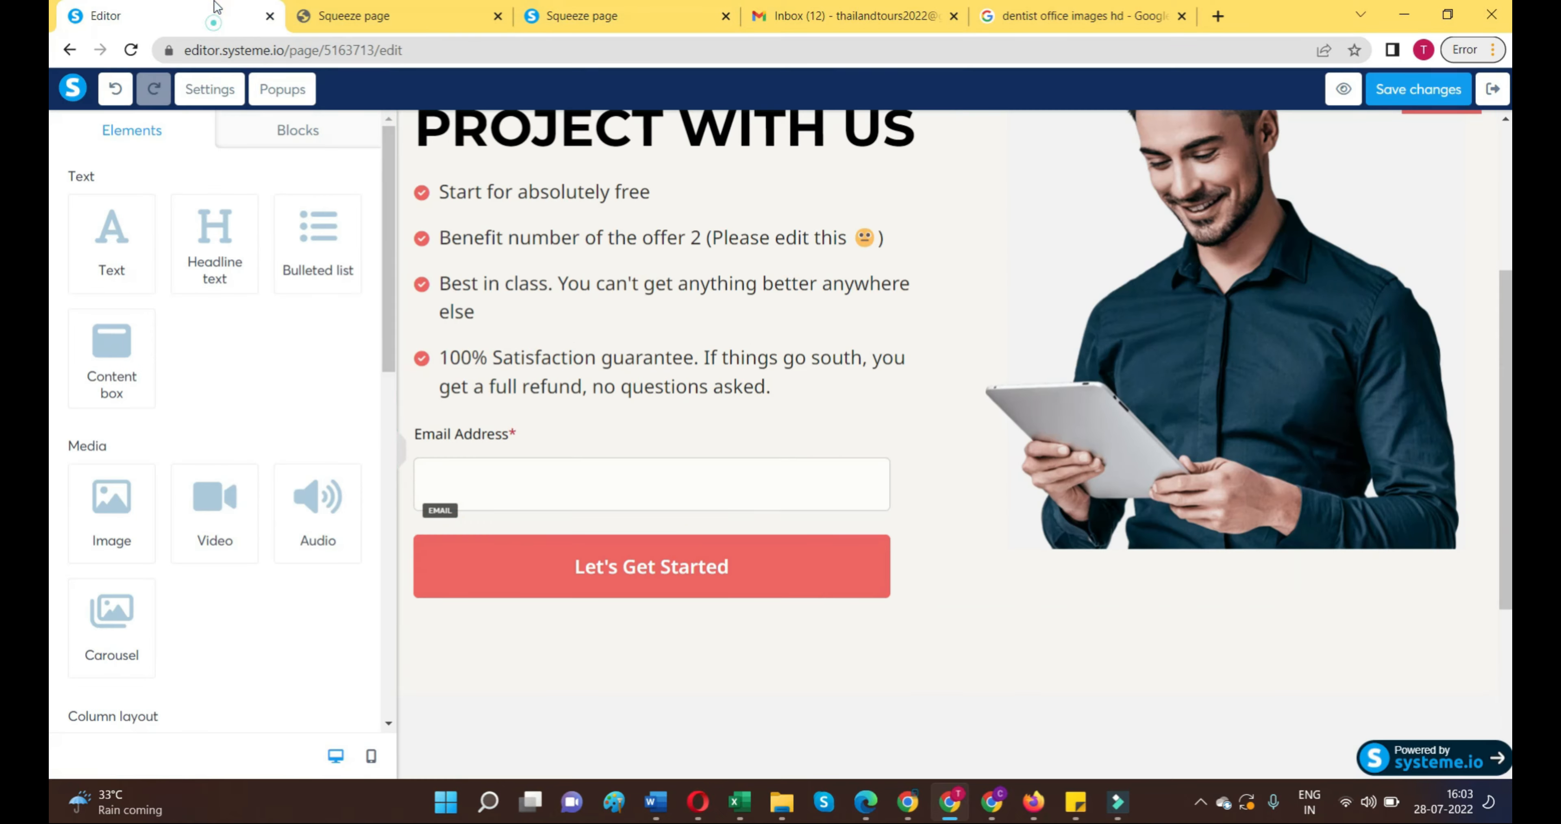
left_click(1172, 395)
left_click(344, 211)
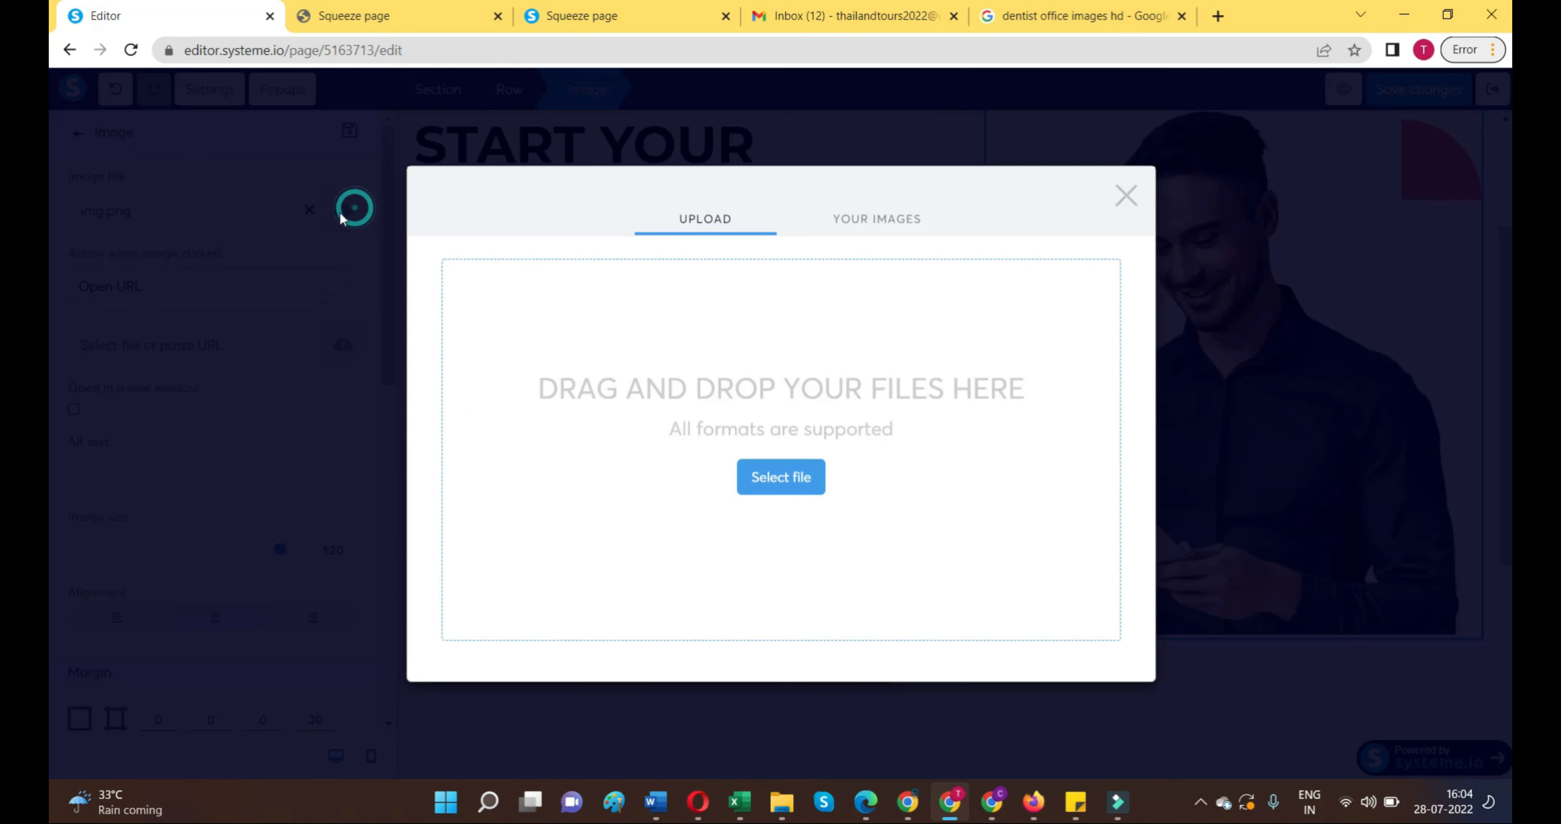
left_click(764, 466)
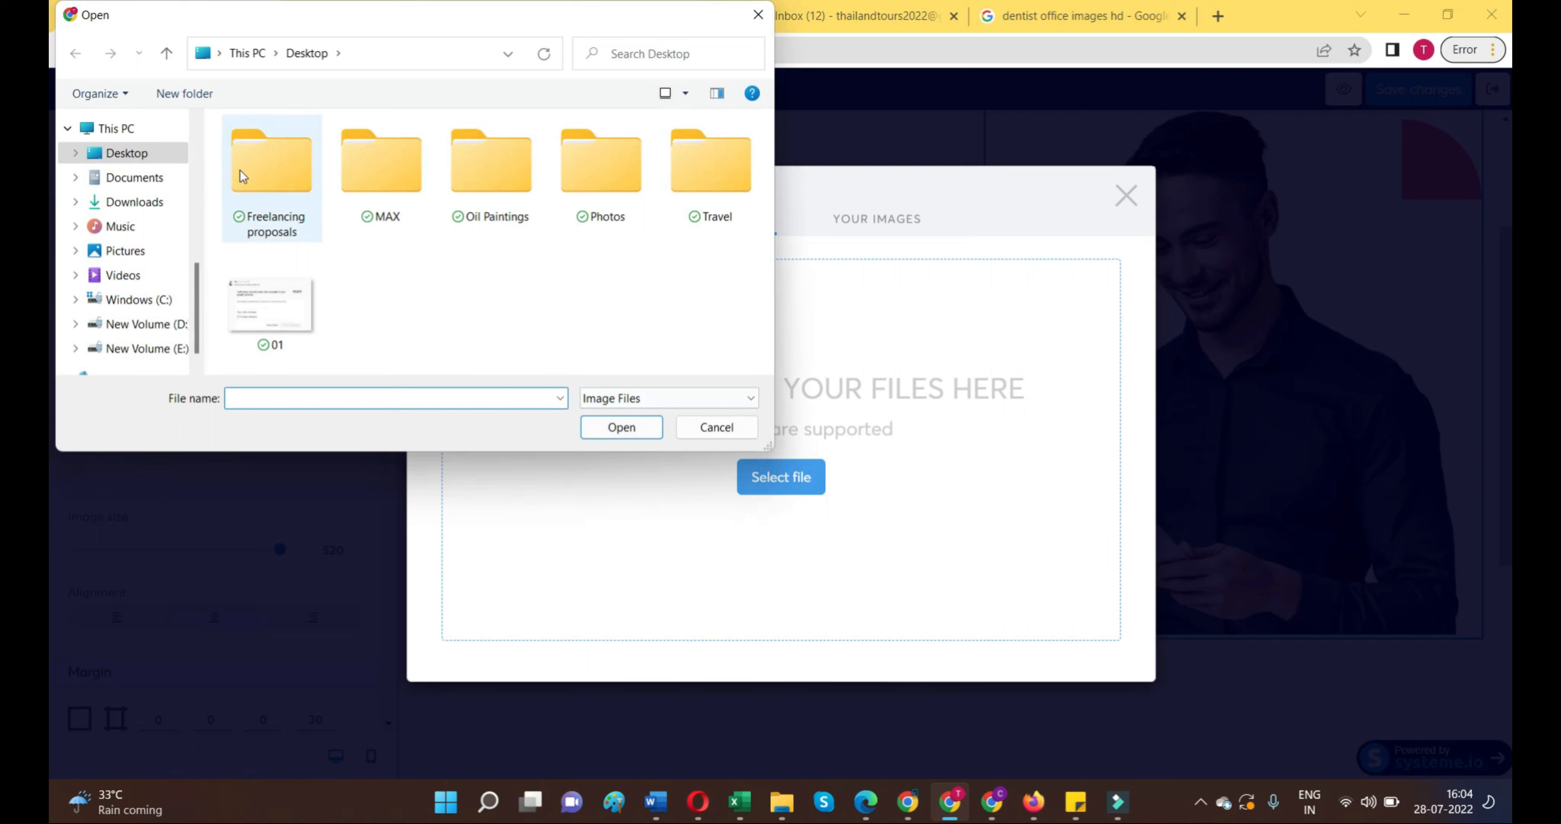
Step: Switch the file dialog to show all files and open the Travel folder on the Desktop
left_click(741, 394)
left_click(633, 432)
scroll(677, 342, "down", 2)
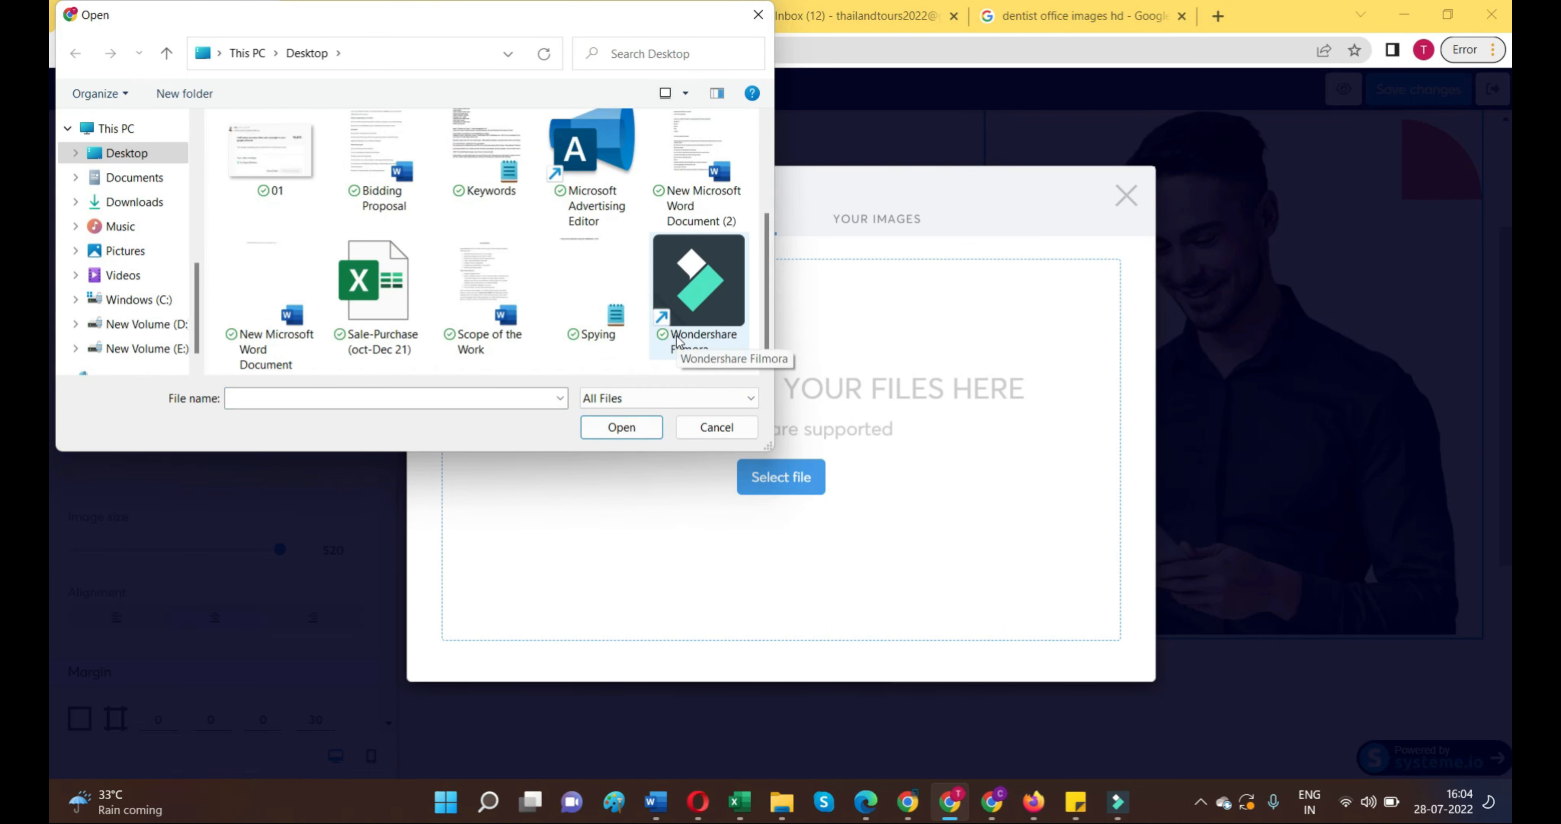
scroll(558, 268, "up", 2)
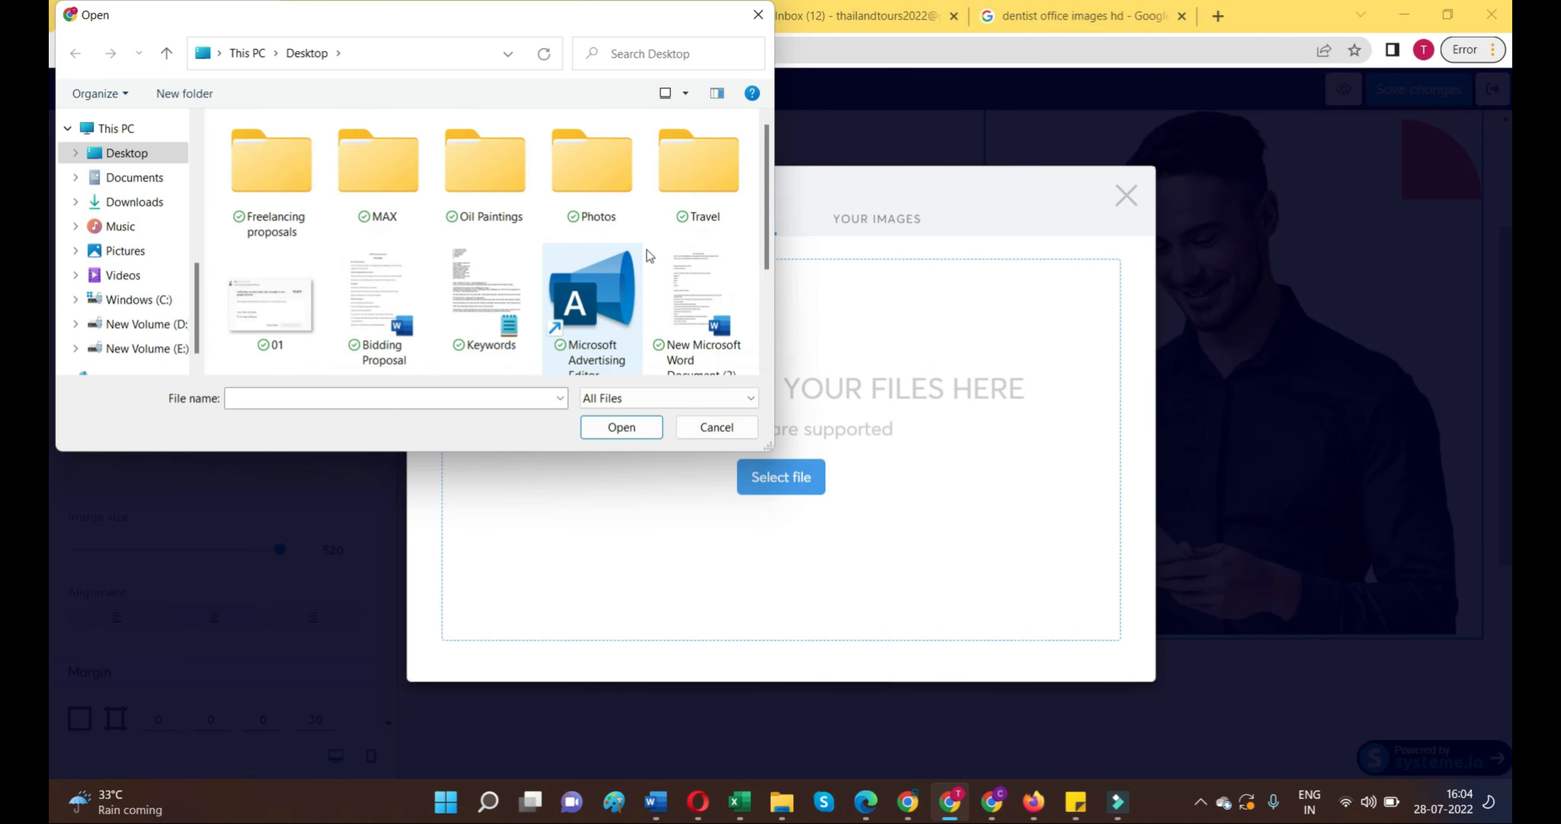
scroll(696, 239, "down", 2)
scroll(648, 210, "up", 2)
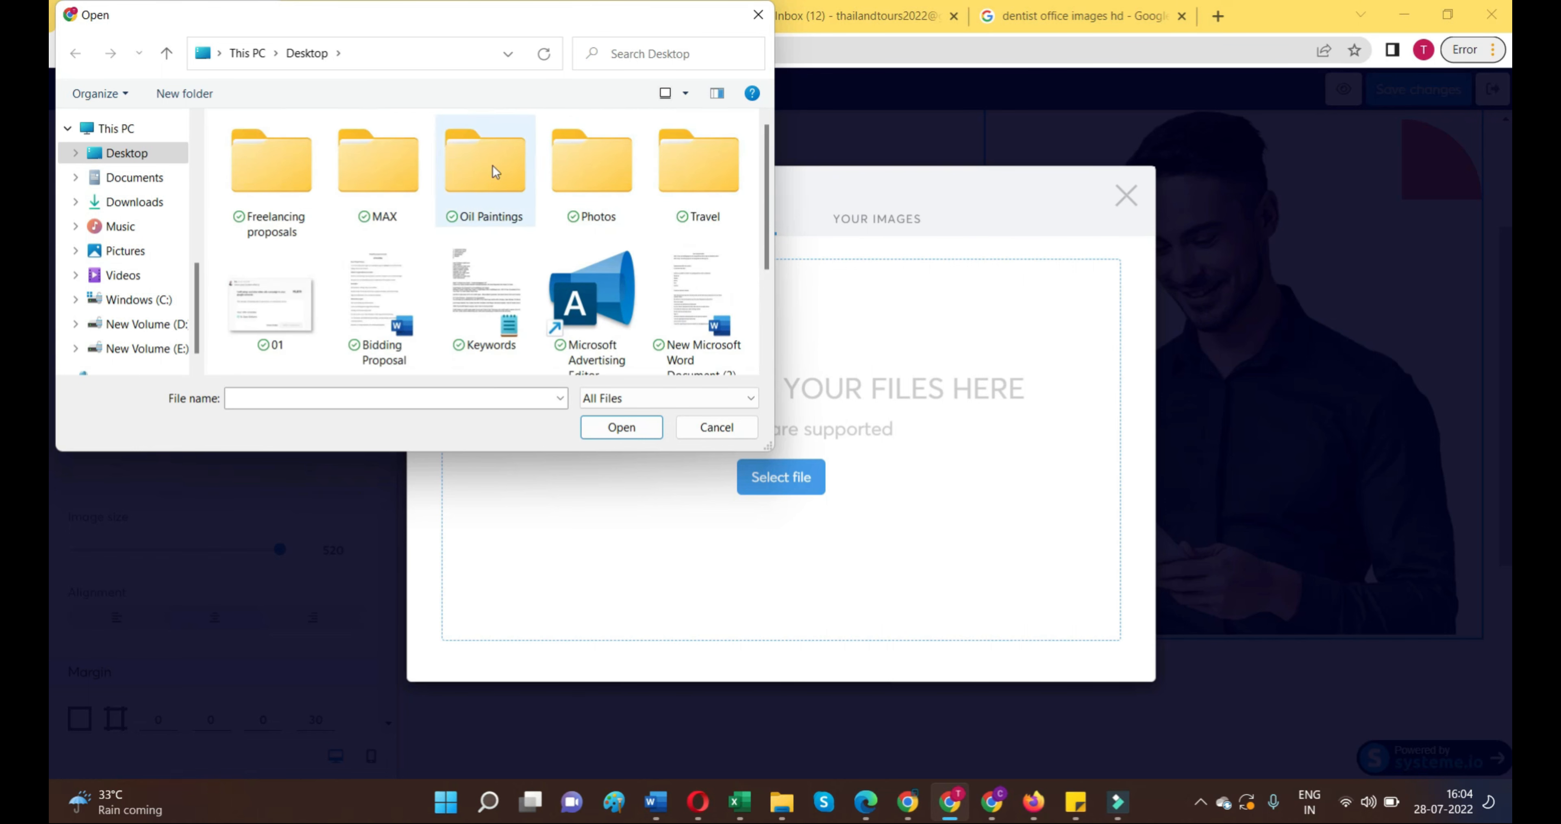
left_click(400, 179)
double_click(704, 166)
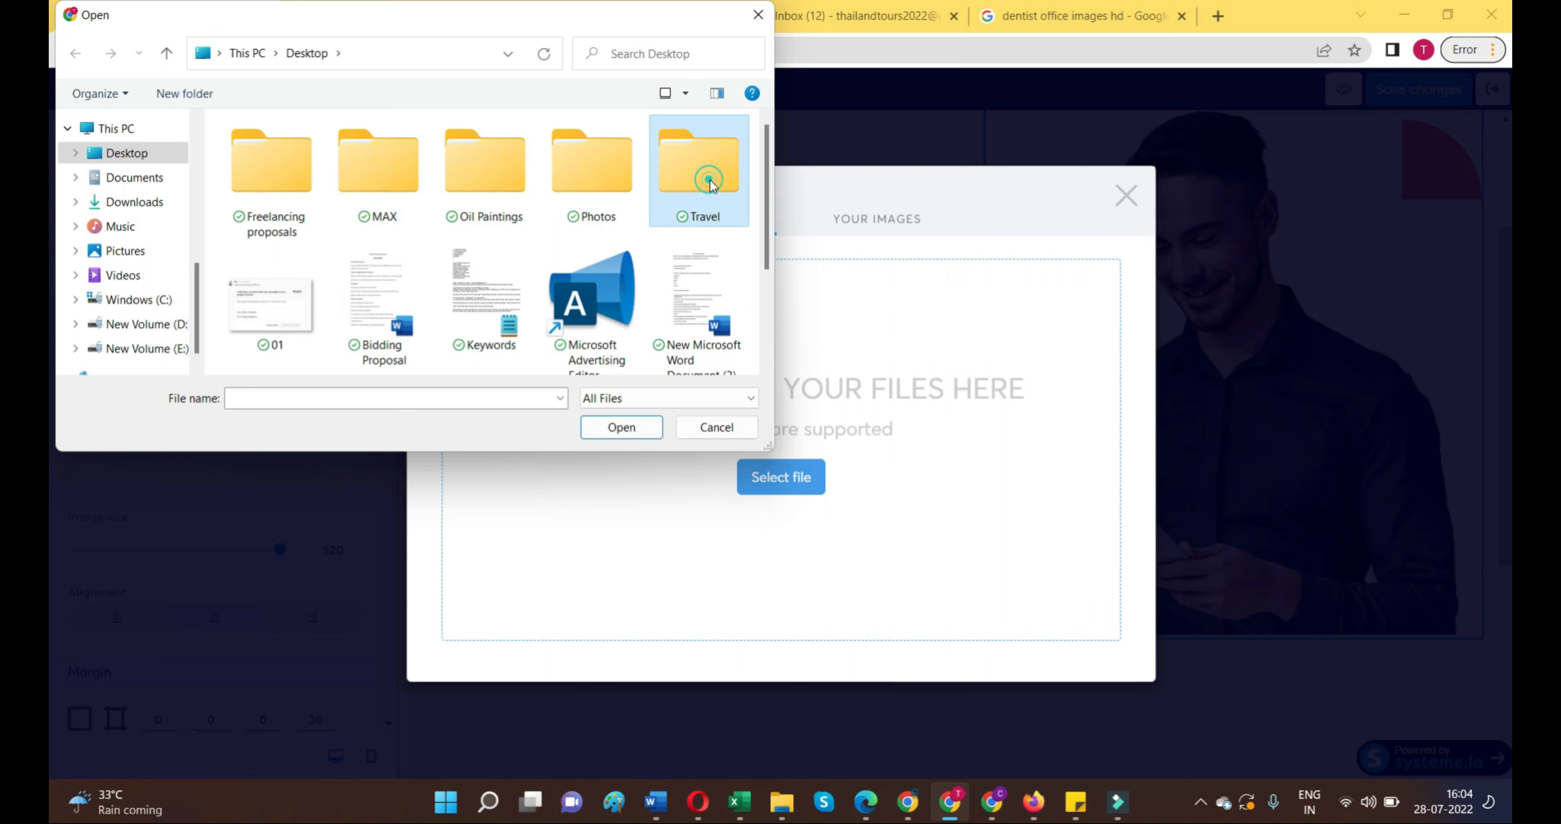
Step: Upload the dentist photo 13f48a6923f94d788e111ab77b904916 and insert it in place of the photo of the man with the tablet
scroll(662, 298, "down", 5)
scroll(662, 298, "down", 2)
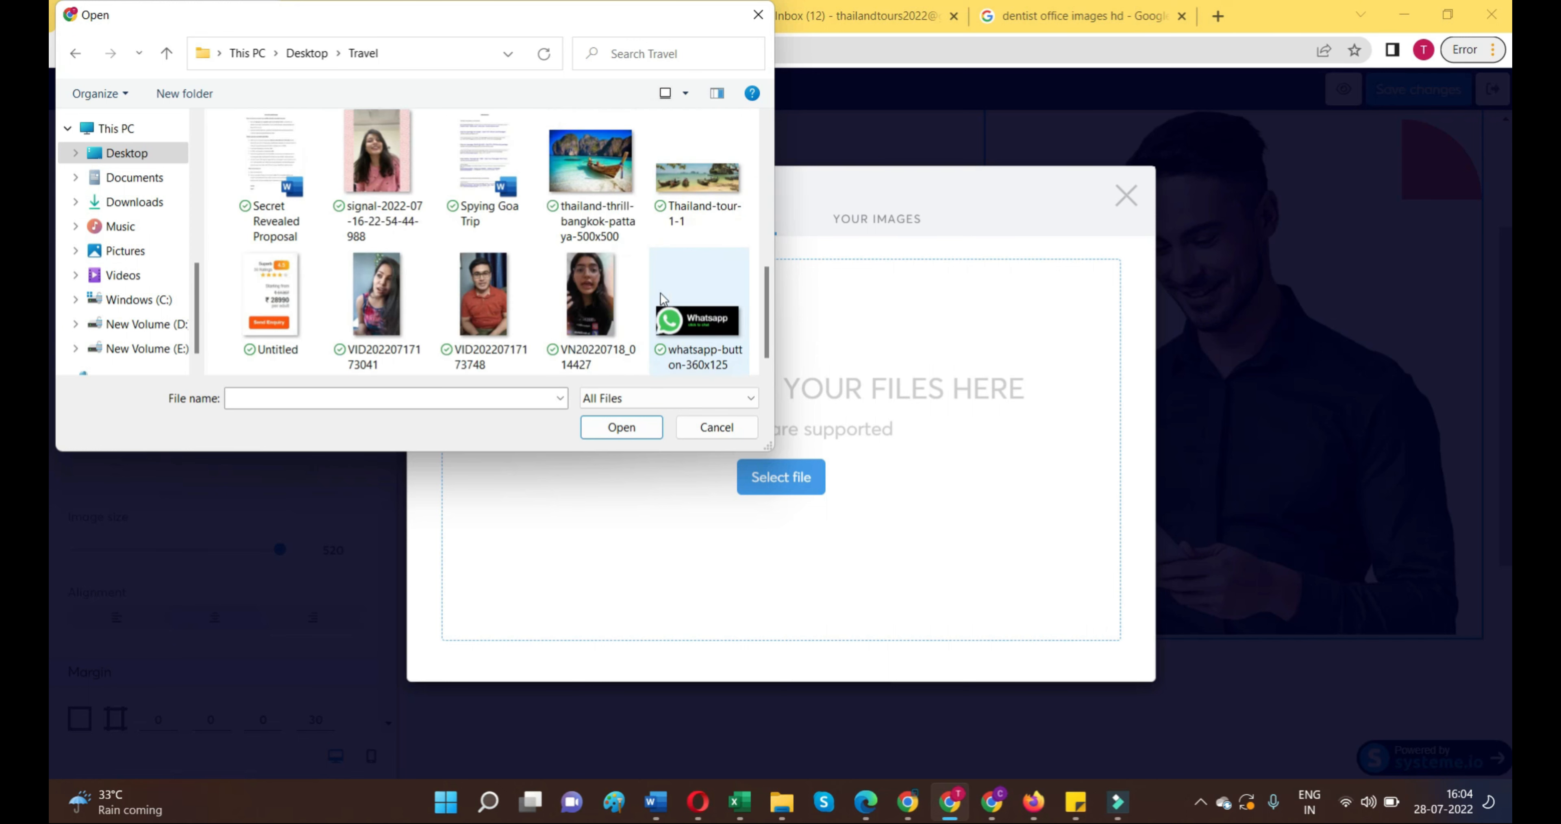
scroll(579, 286, "up", 8)
left_click(271, 176)
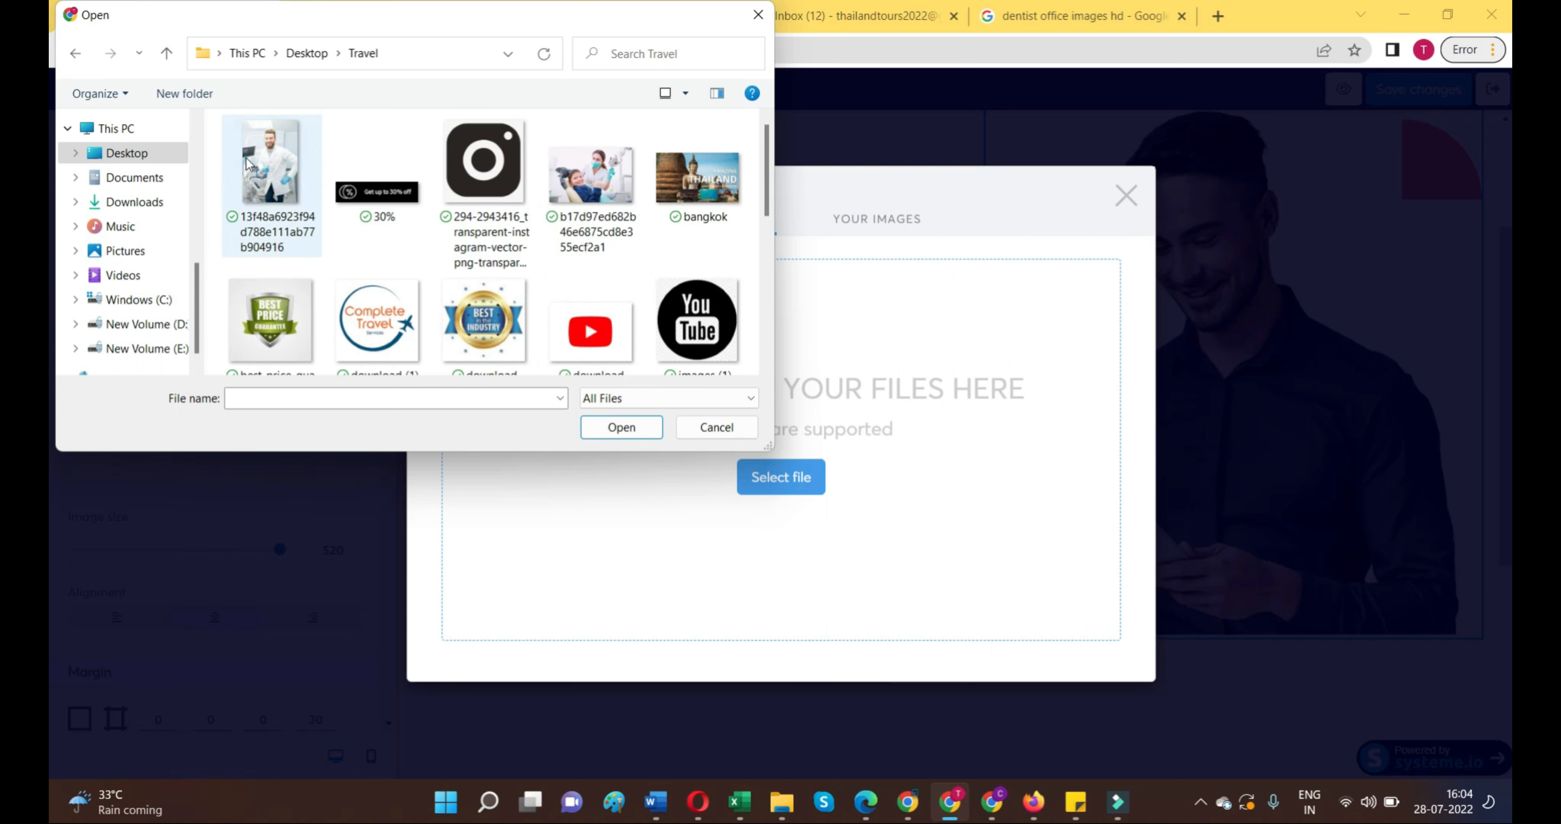
left_click(621, 429)
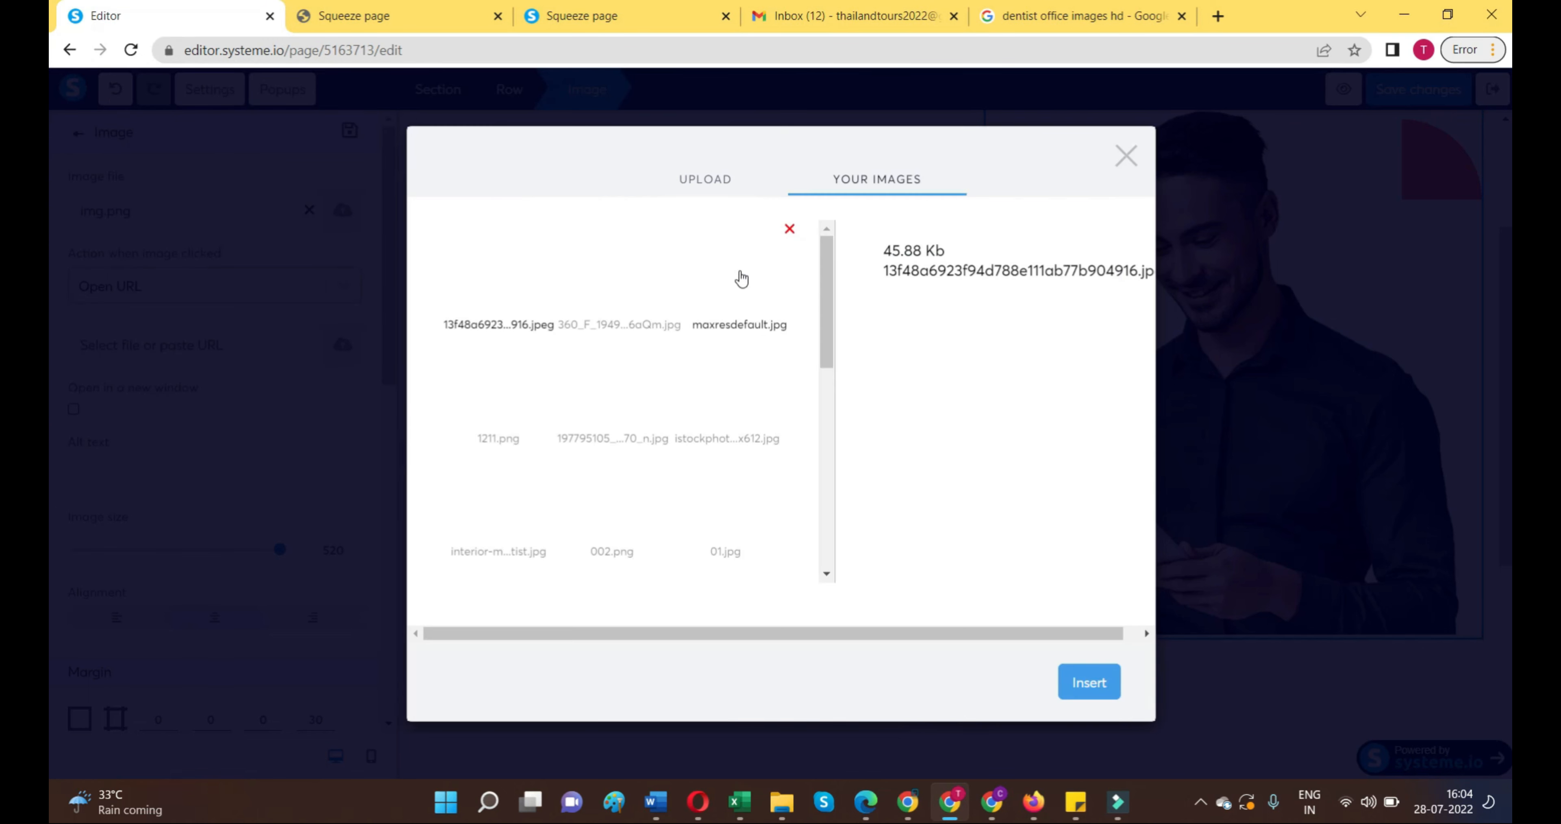
left_click(1086, 695)
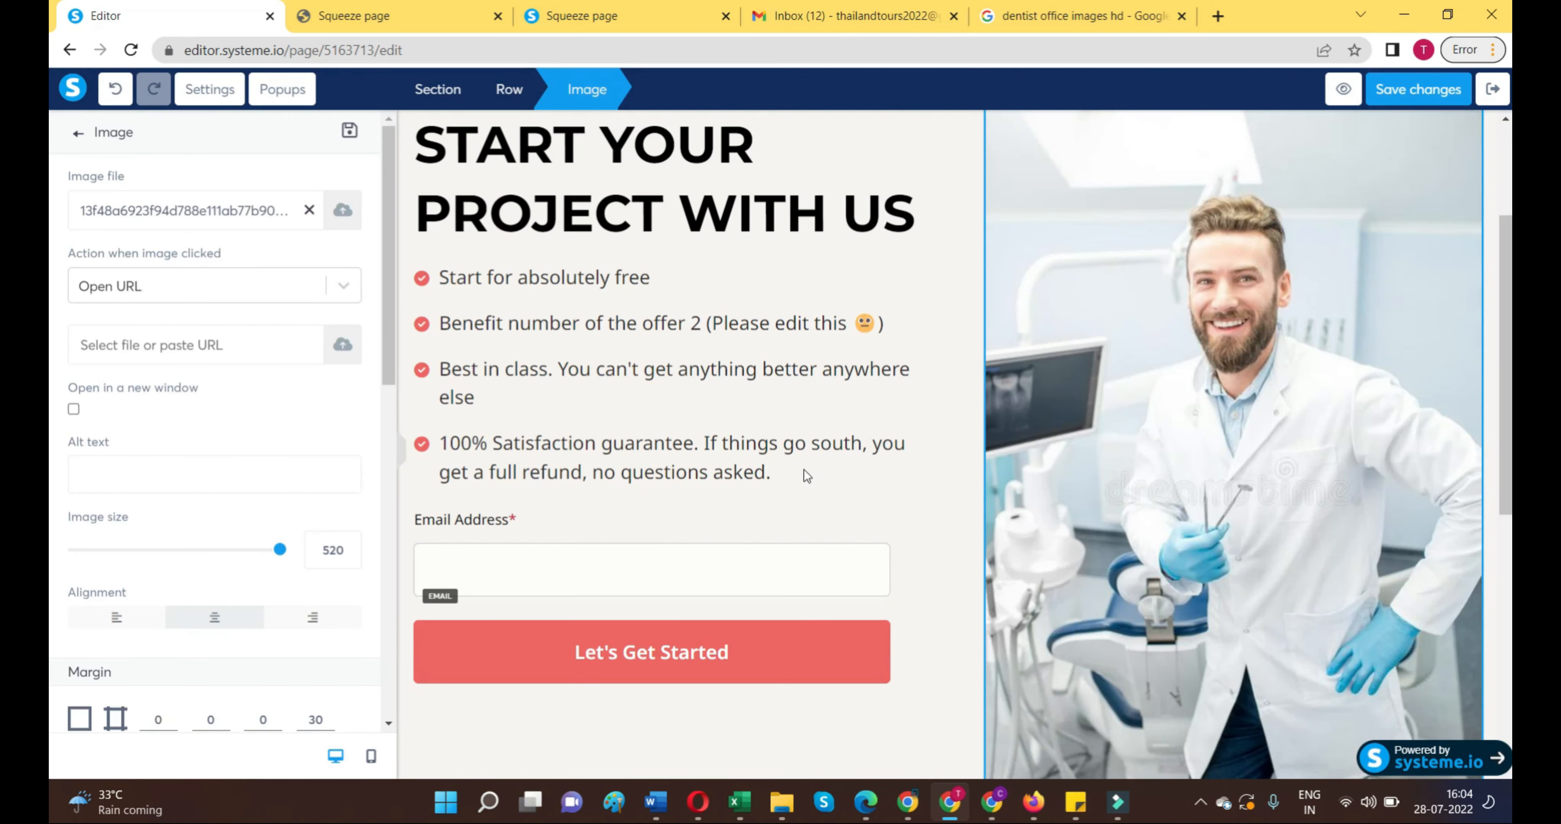
left_click(975, 497)
Step: Replace the "START YOUR PROJECT WITH US" headline with "Learn How We Help Smile Care Dental to Improve Their Clients Inquiry By 200%."
scroll(947, 495, "down", 5)
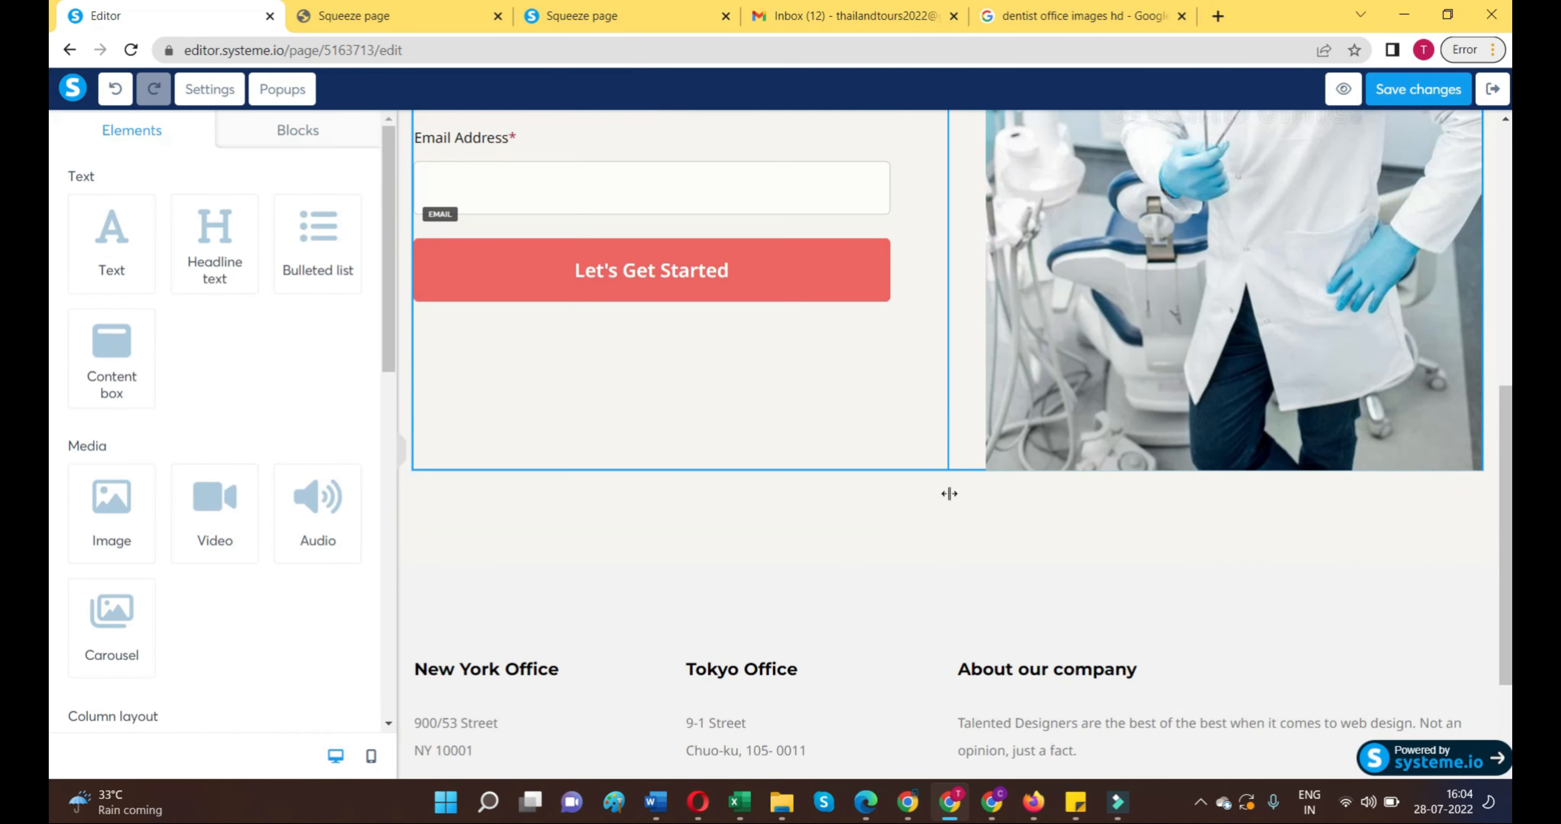
scroll(928, 492, "up", 6)
scroll(728, 424, "up", 2)
scroll(897, 546, "down", 3)
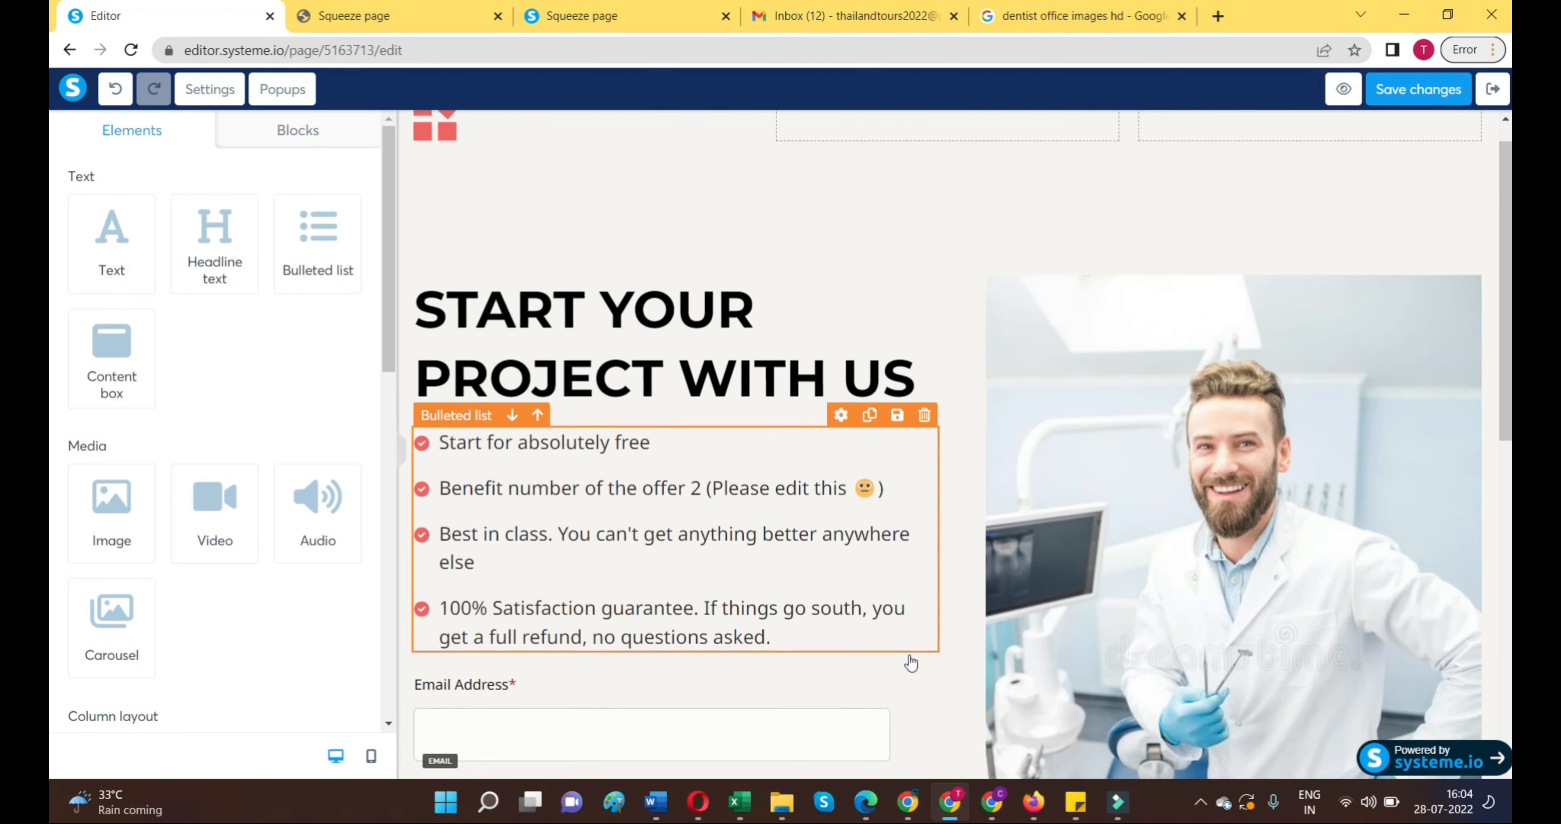
scroll(788, 442, "up", 3)
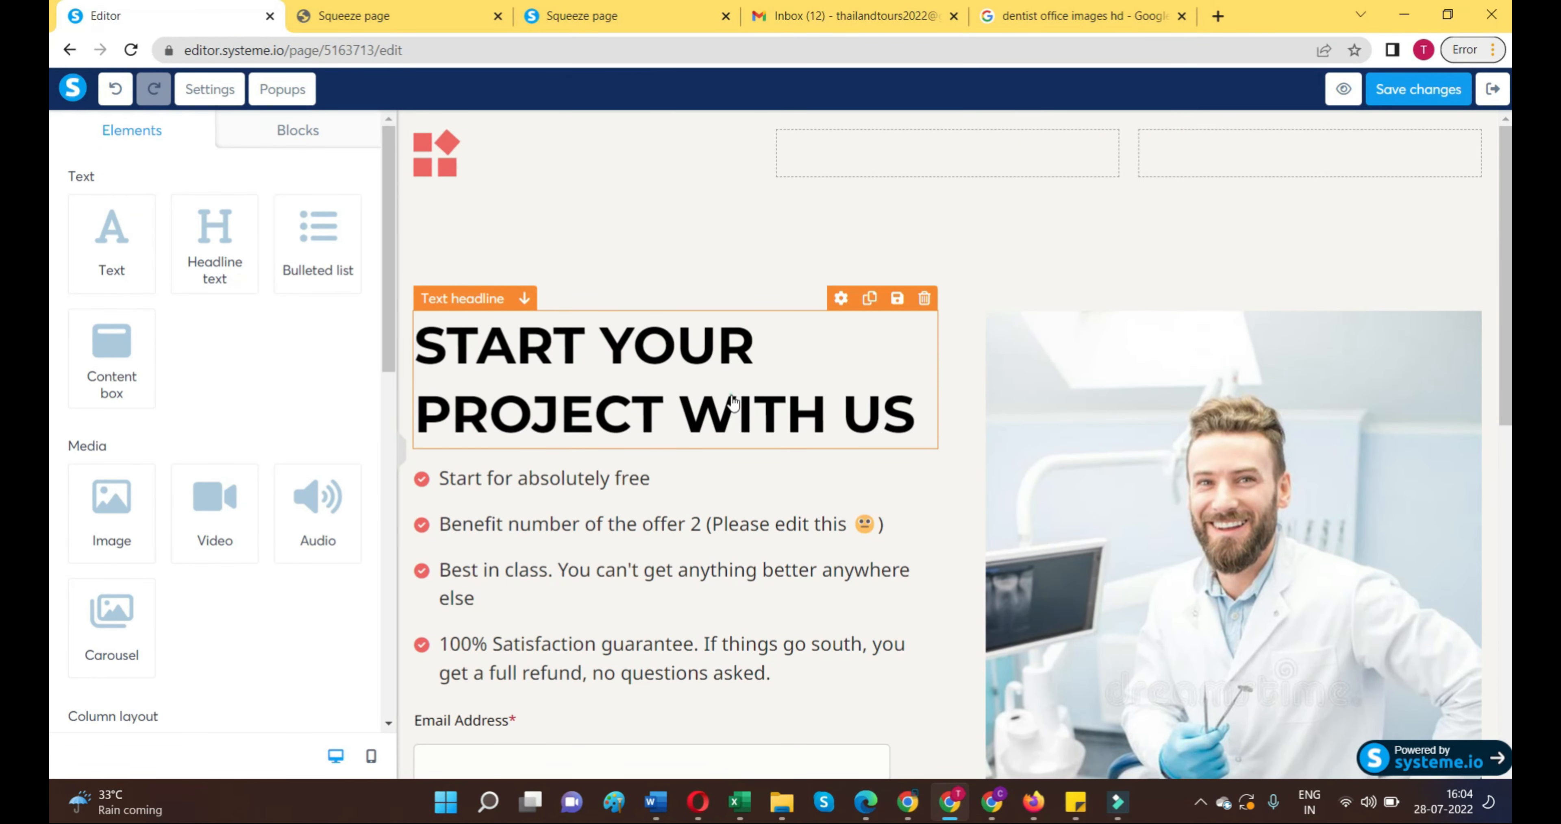
double_click(735, 403)
left_click(879, 413)
left_click_drag(918, 416, 430, 345)
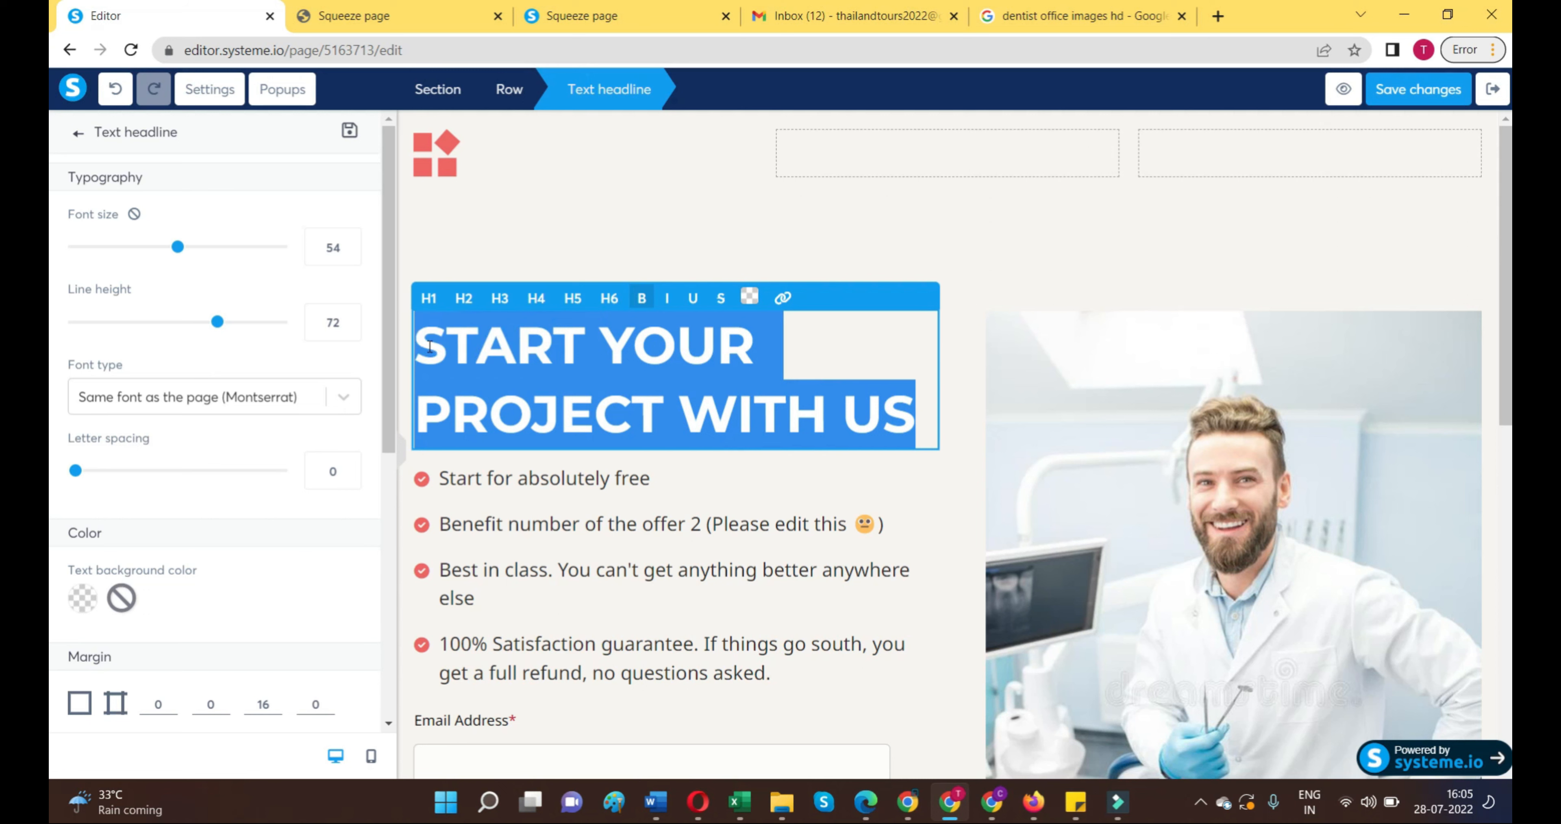
type("Learn How We Help Smile Care Dental to Improve Their Clients Inquiry By 200%.")
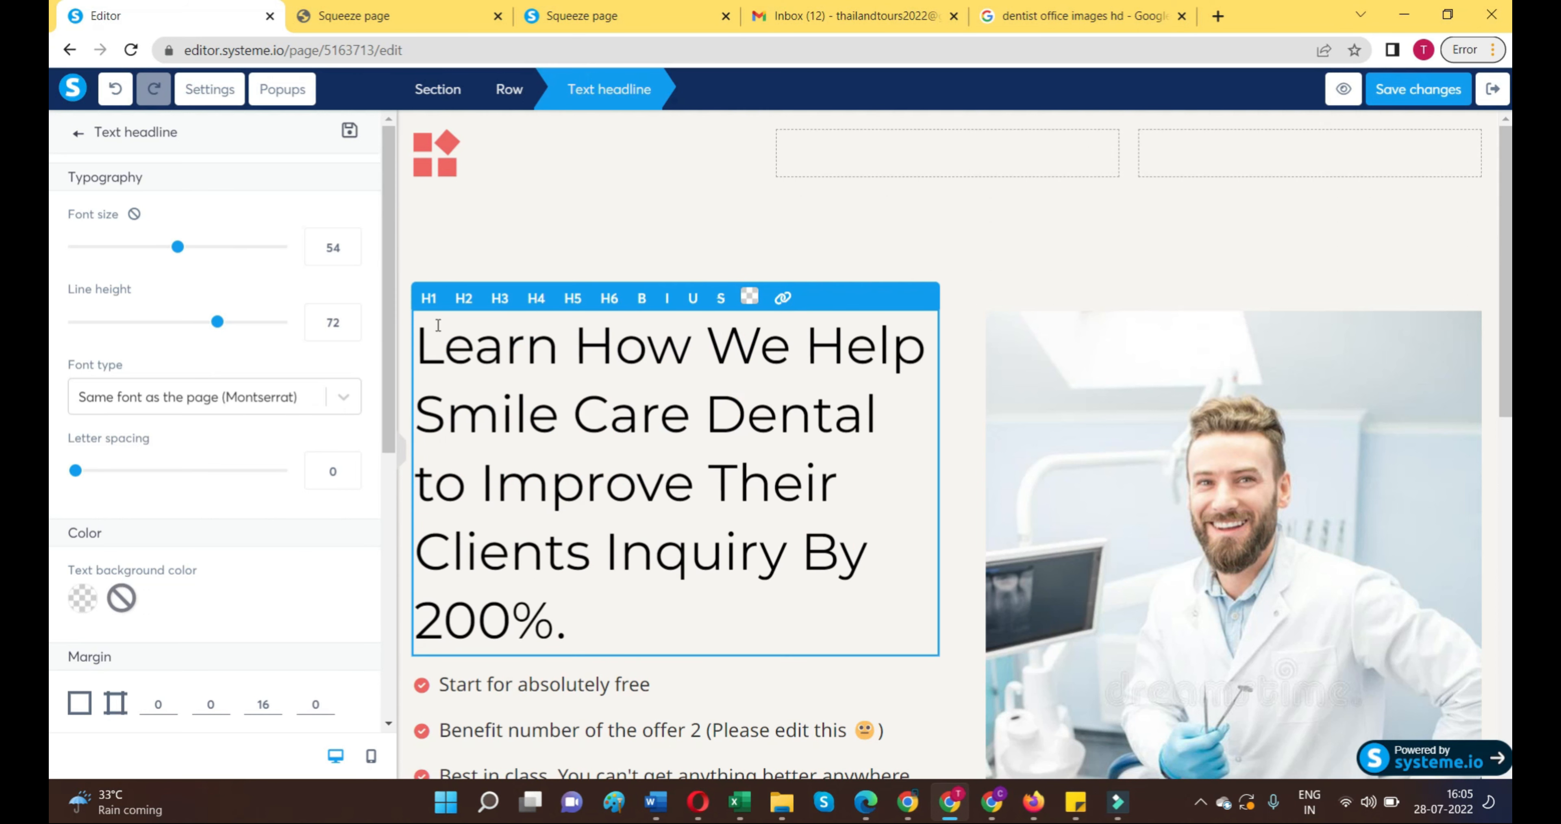
Step: Format the whole Smile Care Dental headline as a bold H2 heading
left_click_drag(590, 617, 417, 367)
left_click(436, 298)
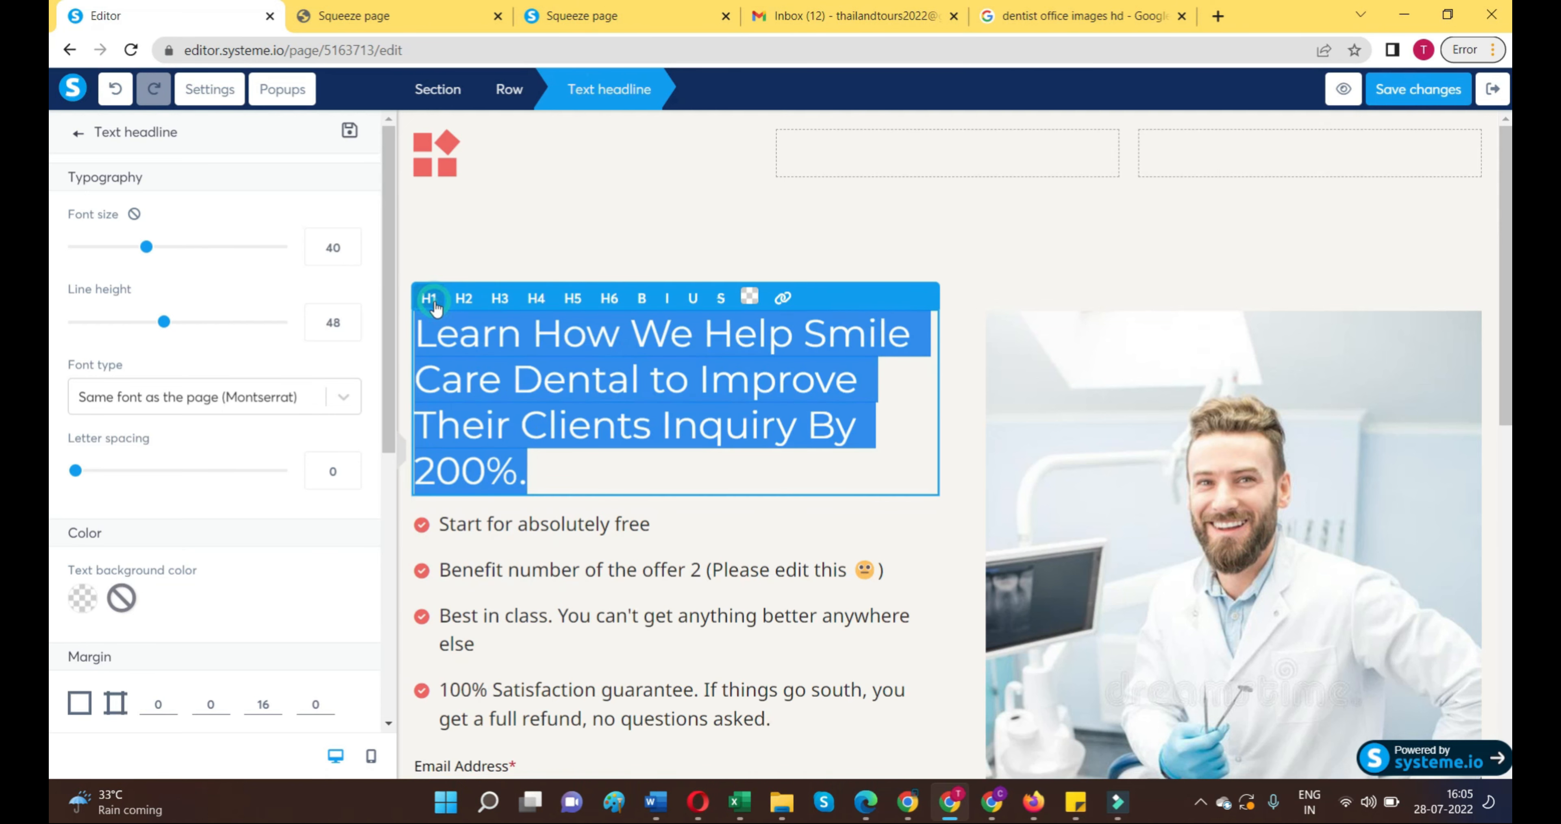
left_click(463, 298)
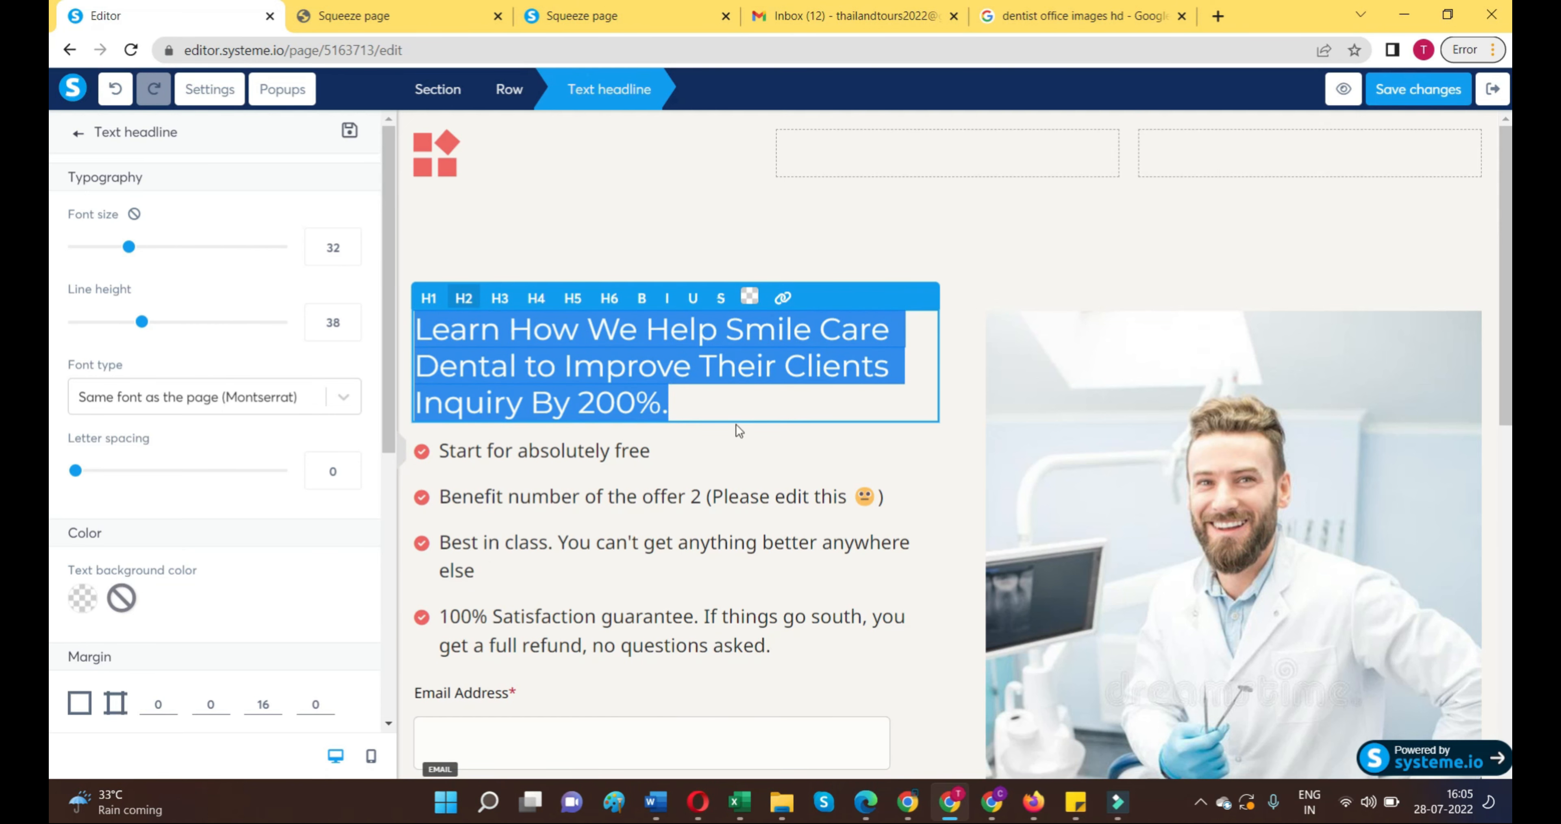
left_click(641, 305)
left_click(771, 425)
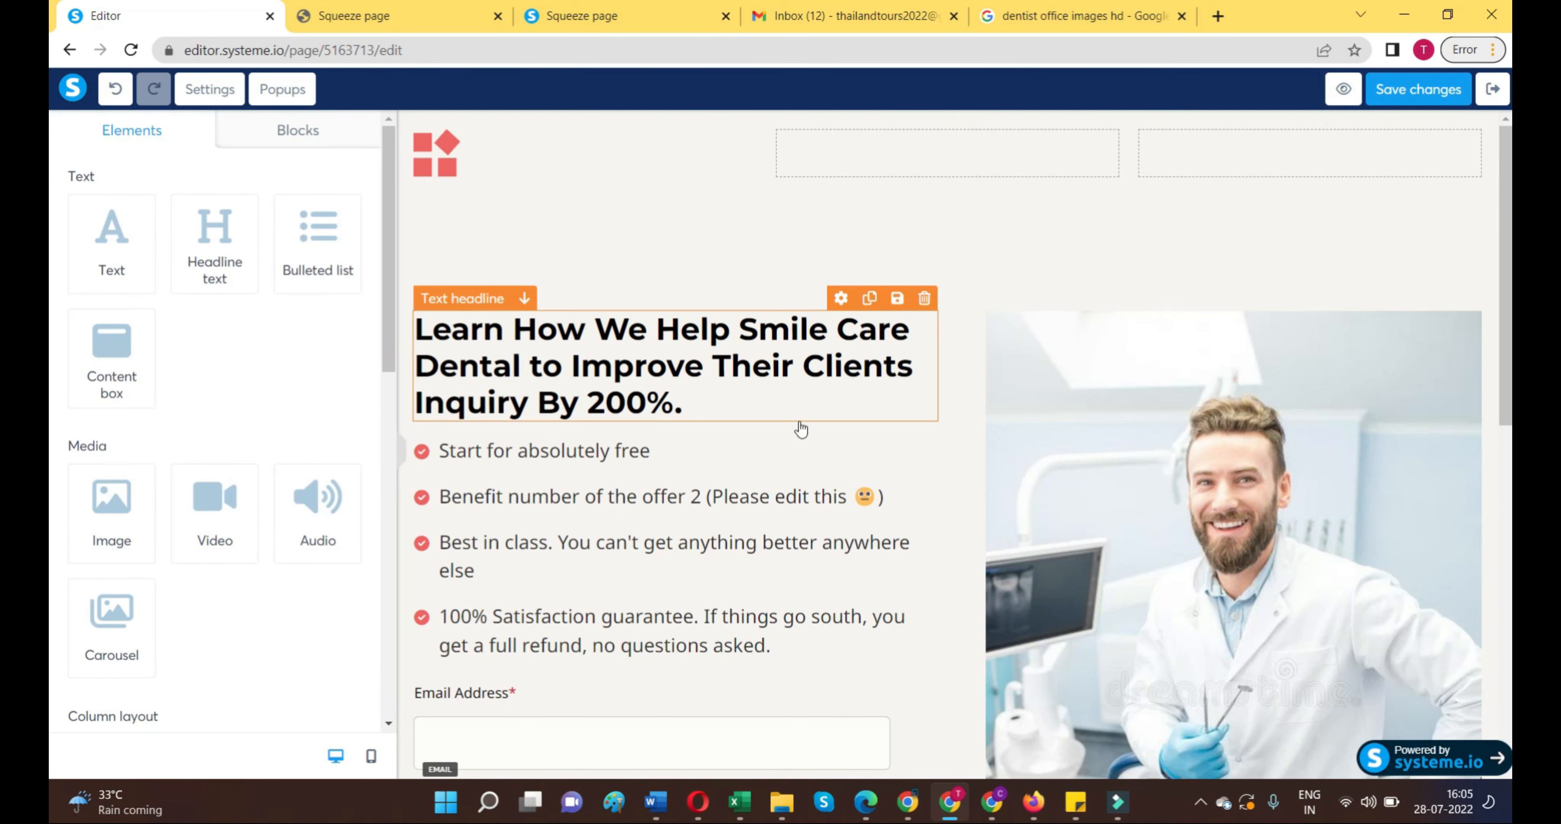
Step: Change the footer heading "About our company" to "About The Company"
scroll(801, 429, "down", 3)
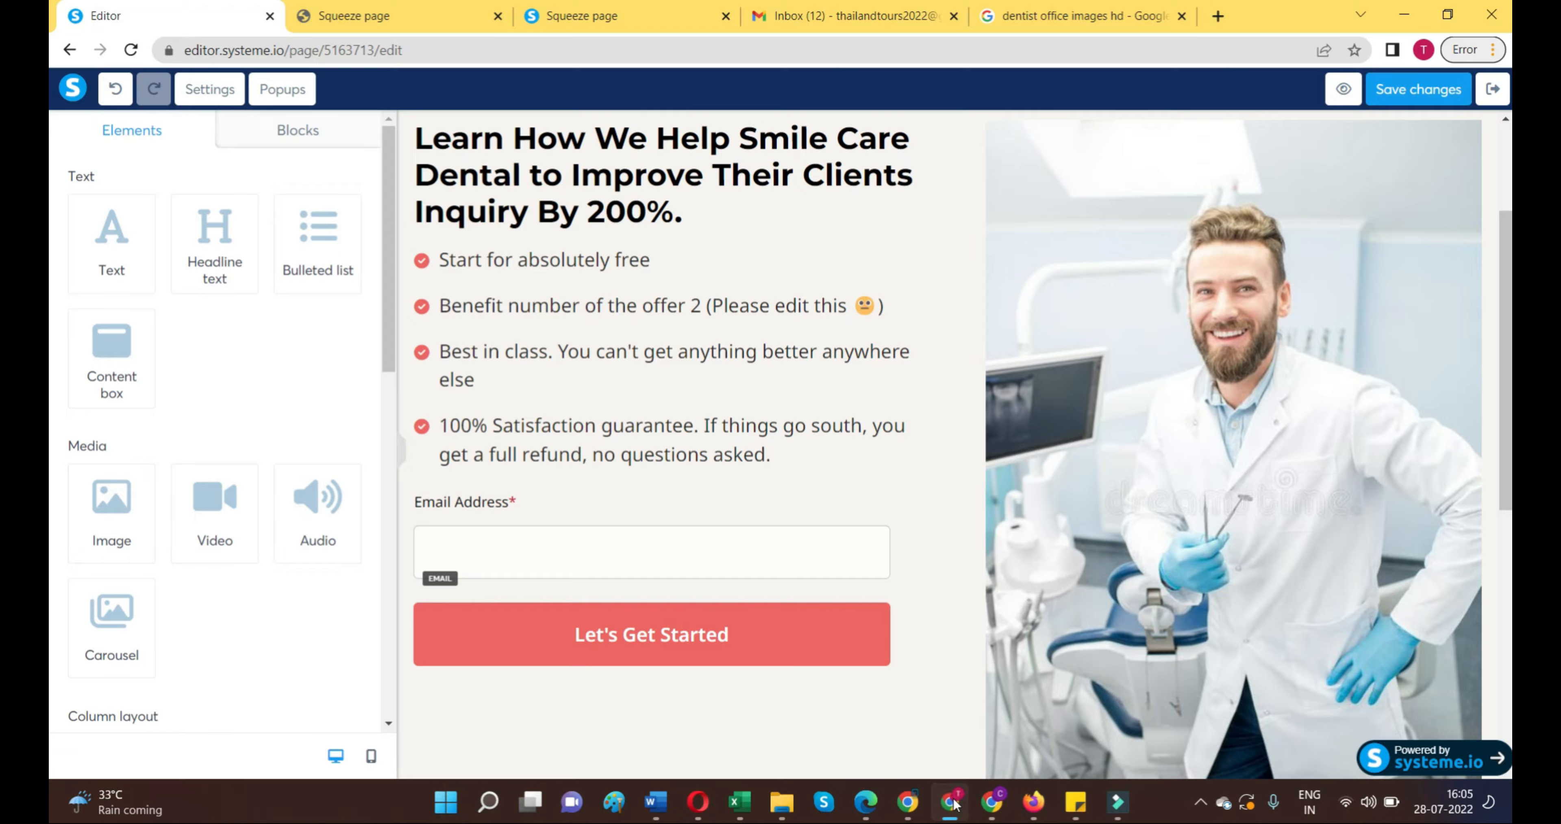
scroll(686, 464, "up", 3)
scroll(687, 472, "down", 5)
scroll(687, 472, "up", 5)
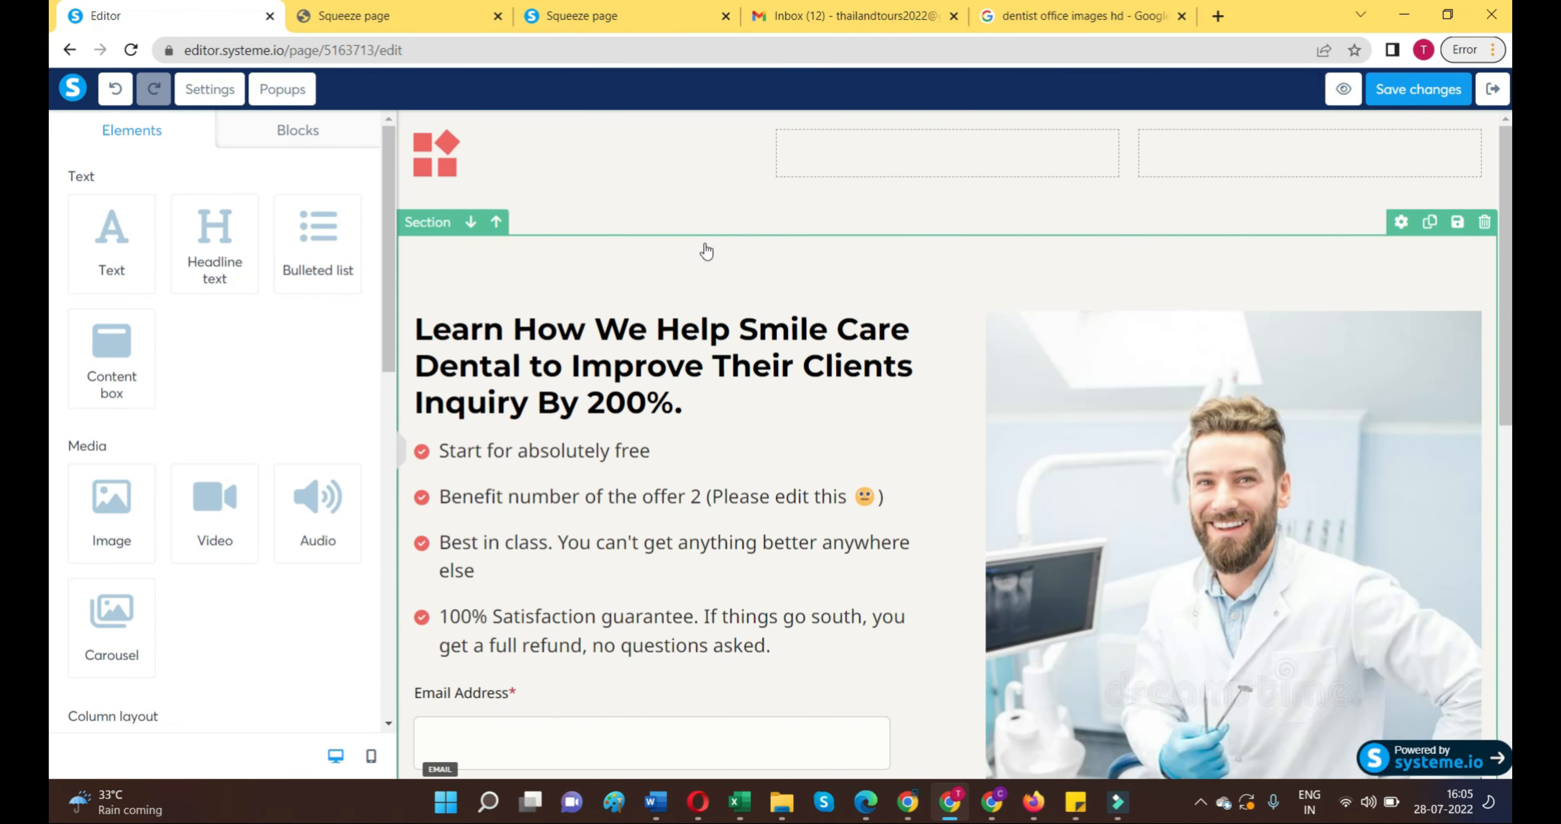
scroll(707, 349, "down", 3)
scroll(708, 463, "down", 9)
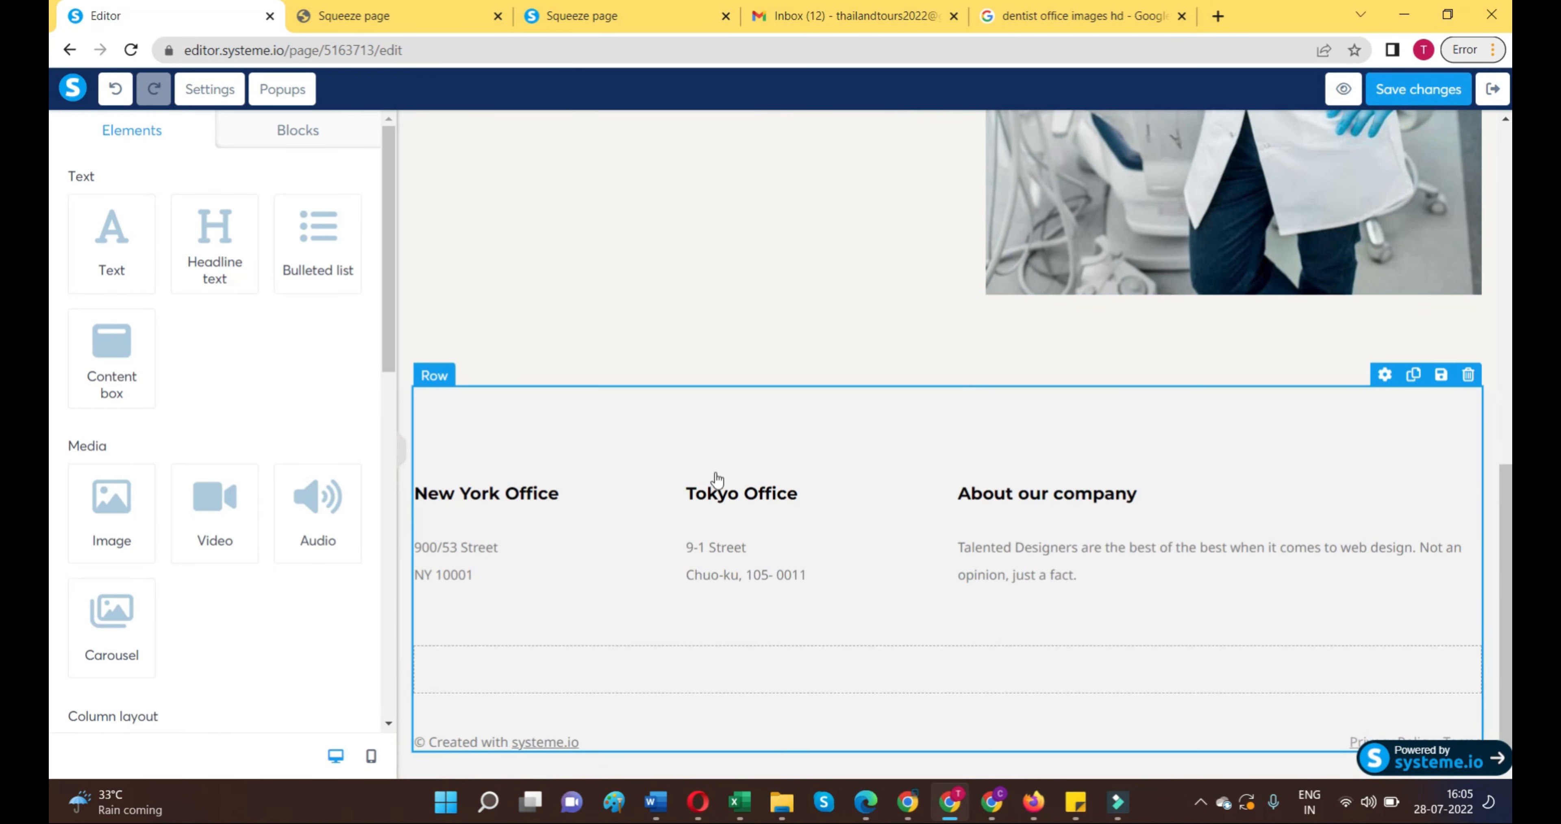
scroll(766, 491, "up", 6)
scroll(767, 487, "down", 6)
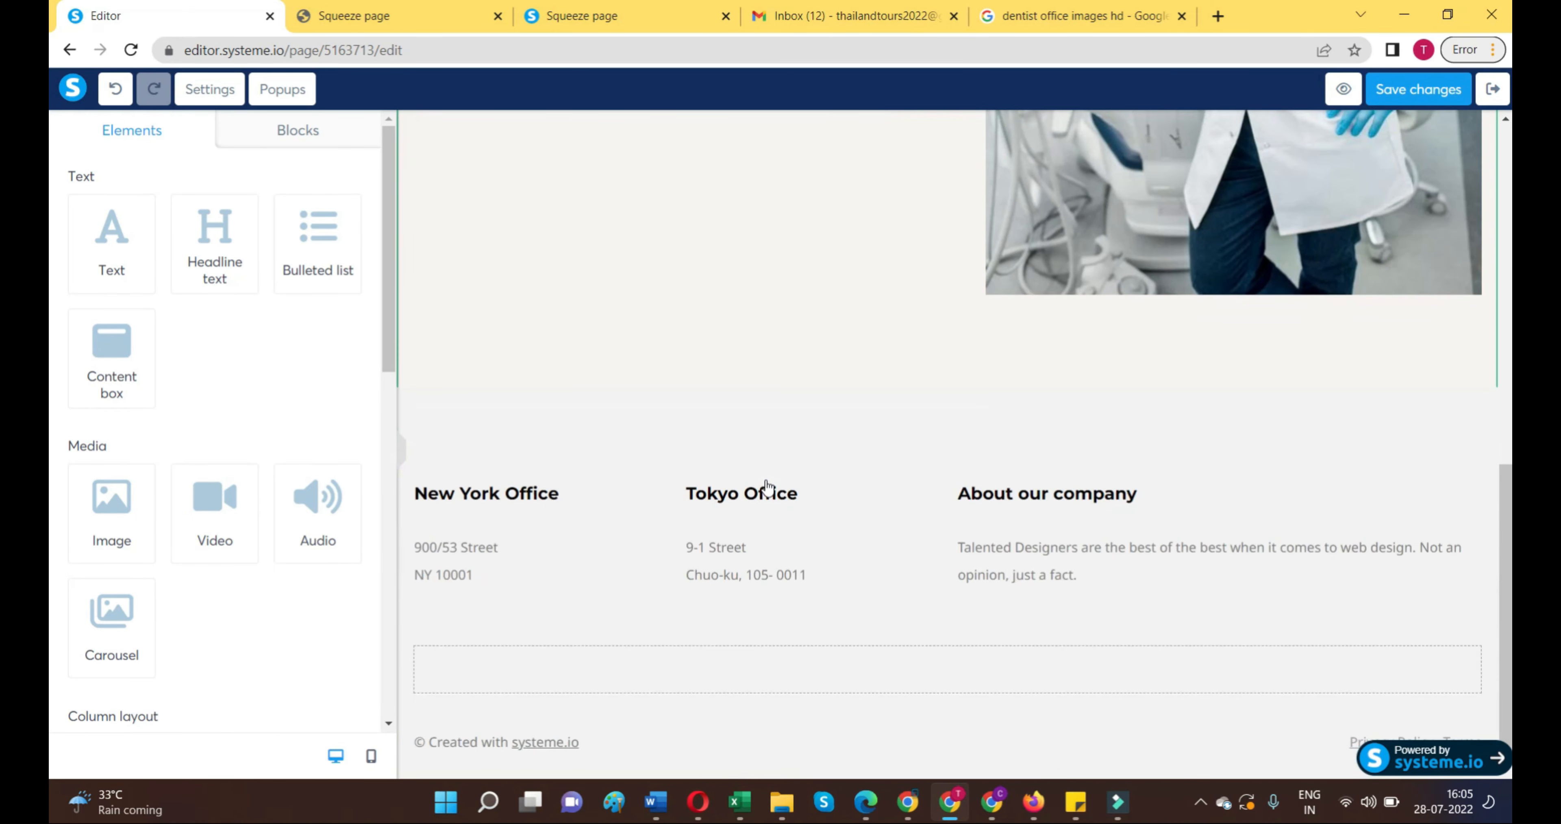
triple_click(1152, 493)
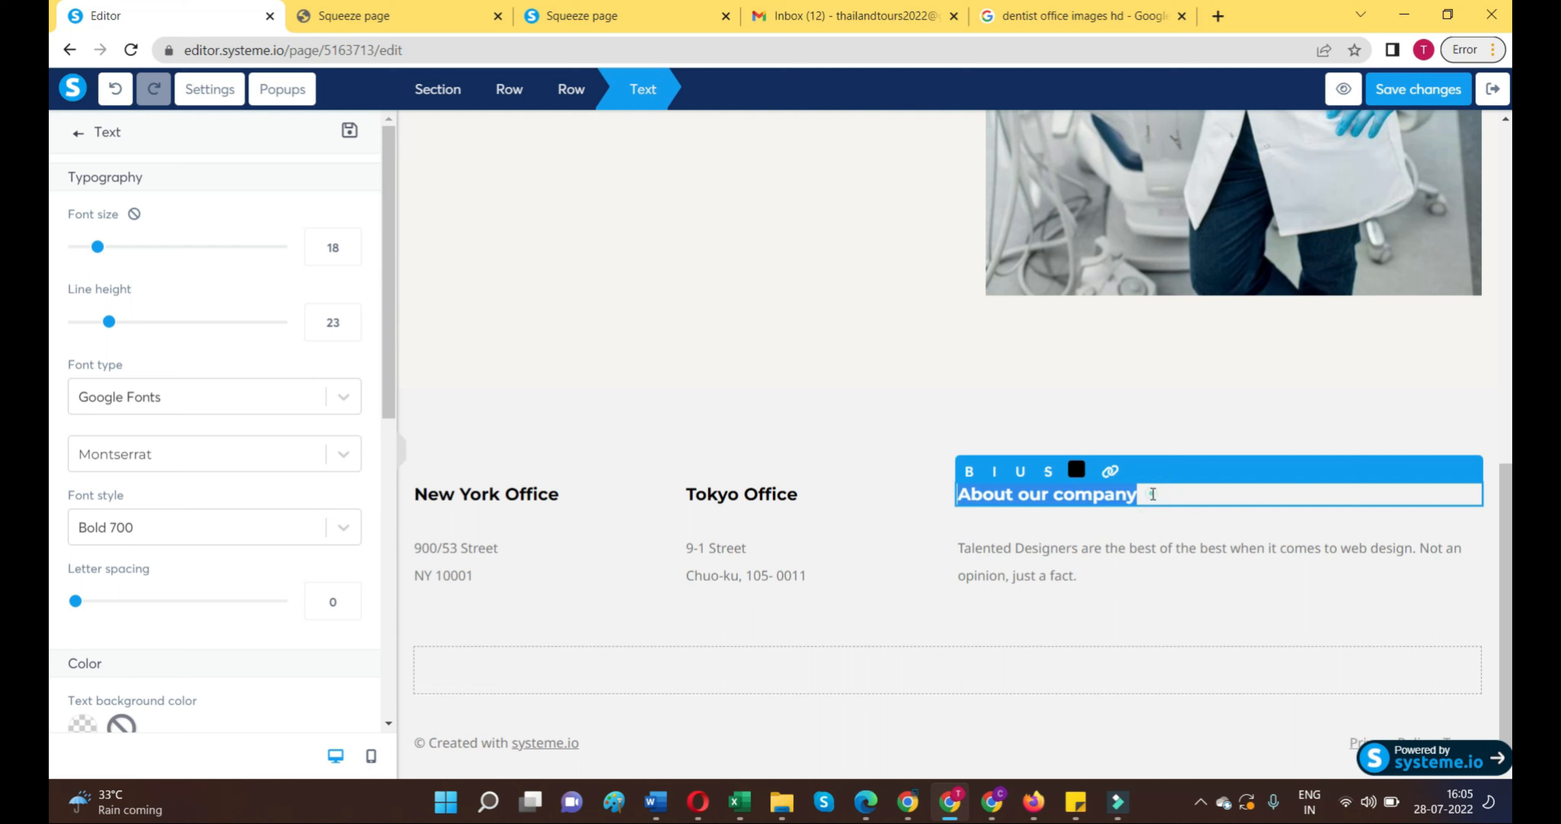
left_click(1153, 493)
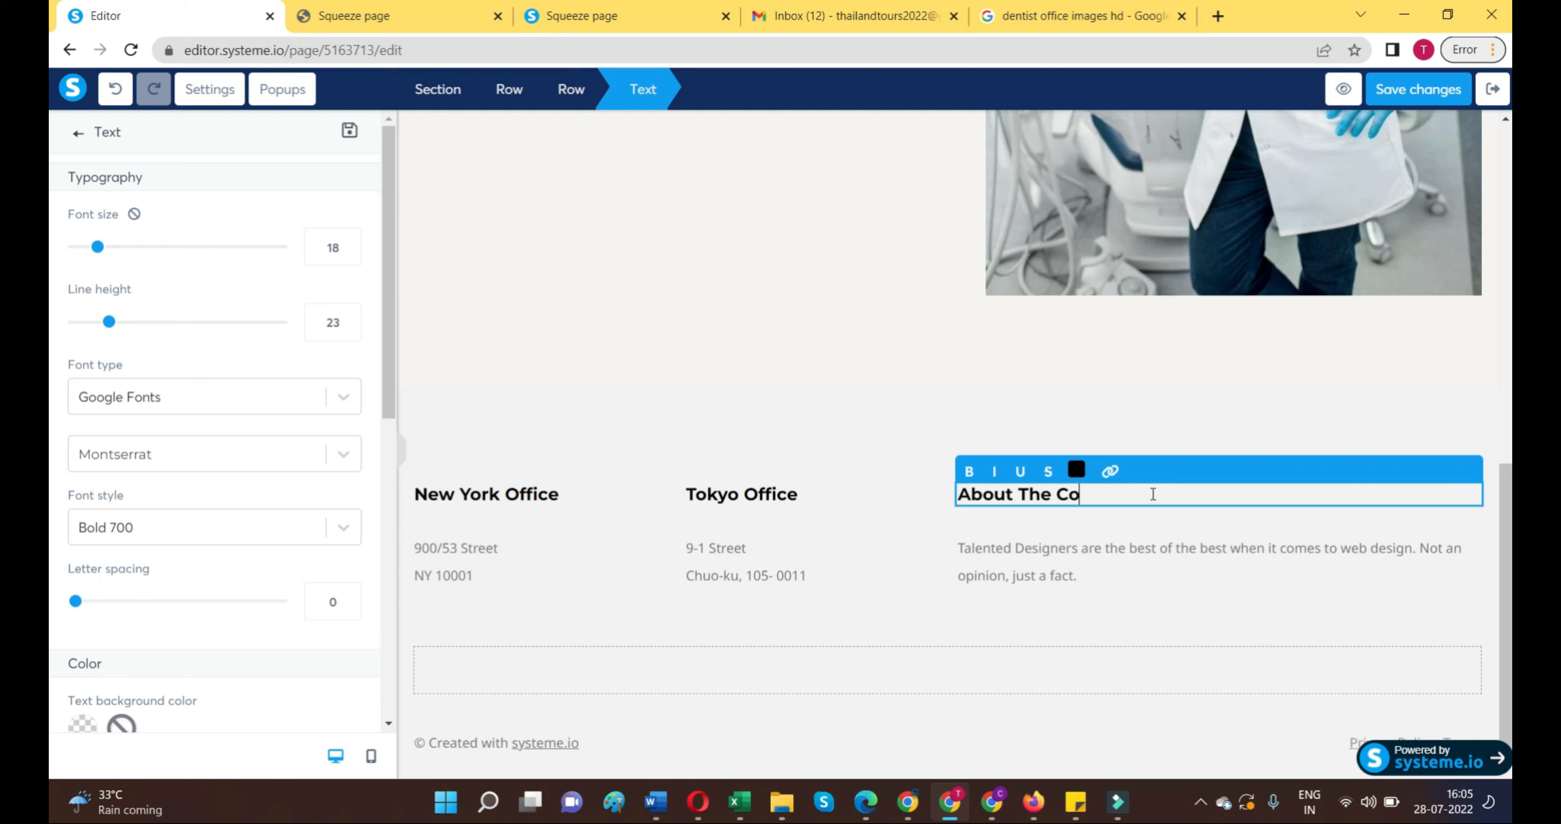
Step: Replace the footer's company description with the "The team at Smile Care Dental Center are dedicated…" text and join its two paragraphs
left_click(1077, 558)
left_click_drag(1088, 573, 962, 551)
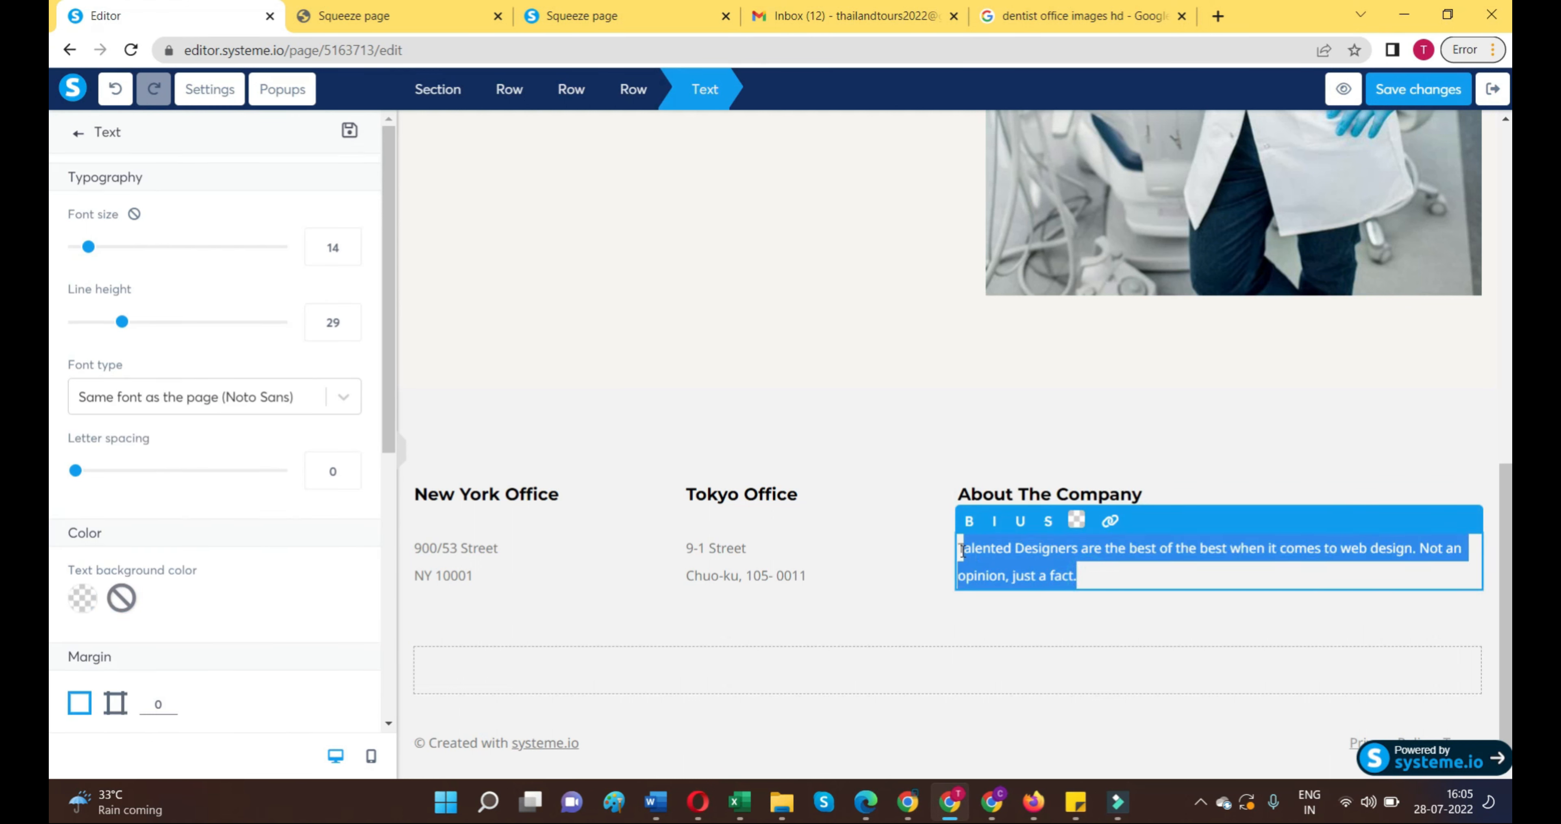
type("The team at Smile Care Dental Center are dedicated to helping every patient achieve their own personal goals in the most comfortable, professional, and compassionate way possible. Our Strategic Works for Ground Breaking Results . We Helped Smile Care Dental in improving there business as like:")
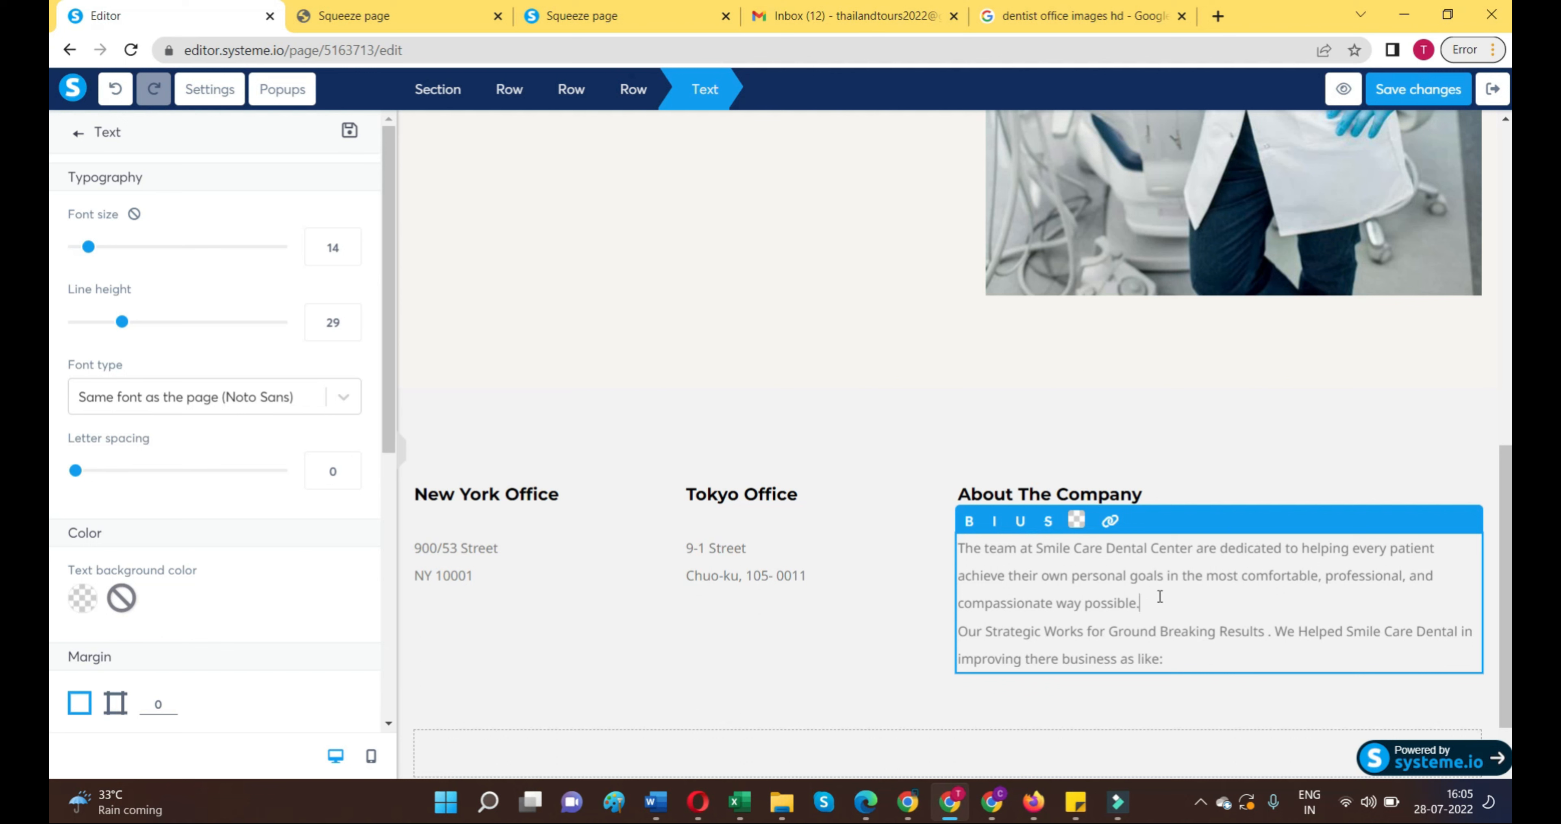
key("Delete")
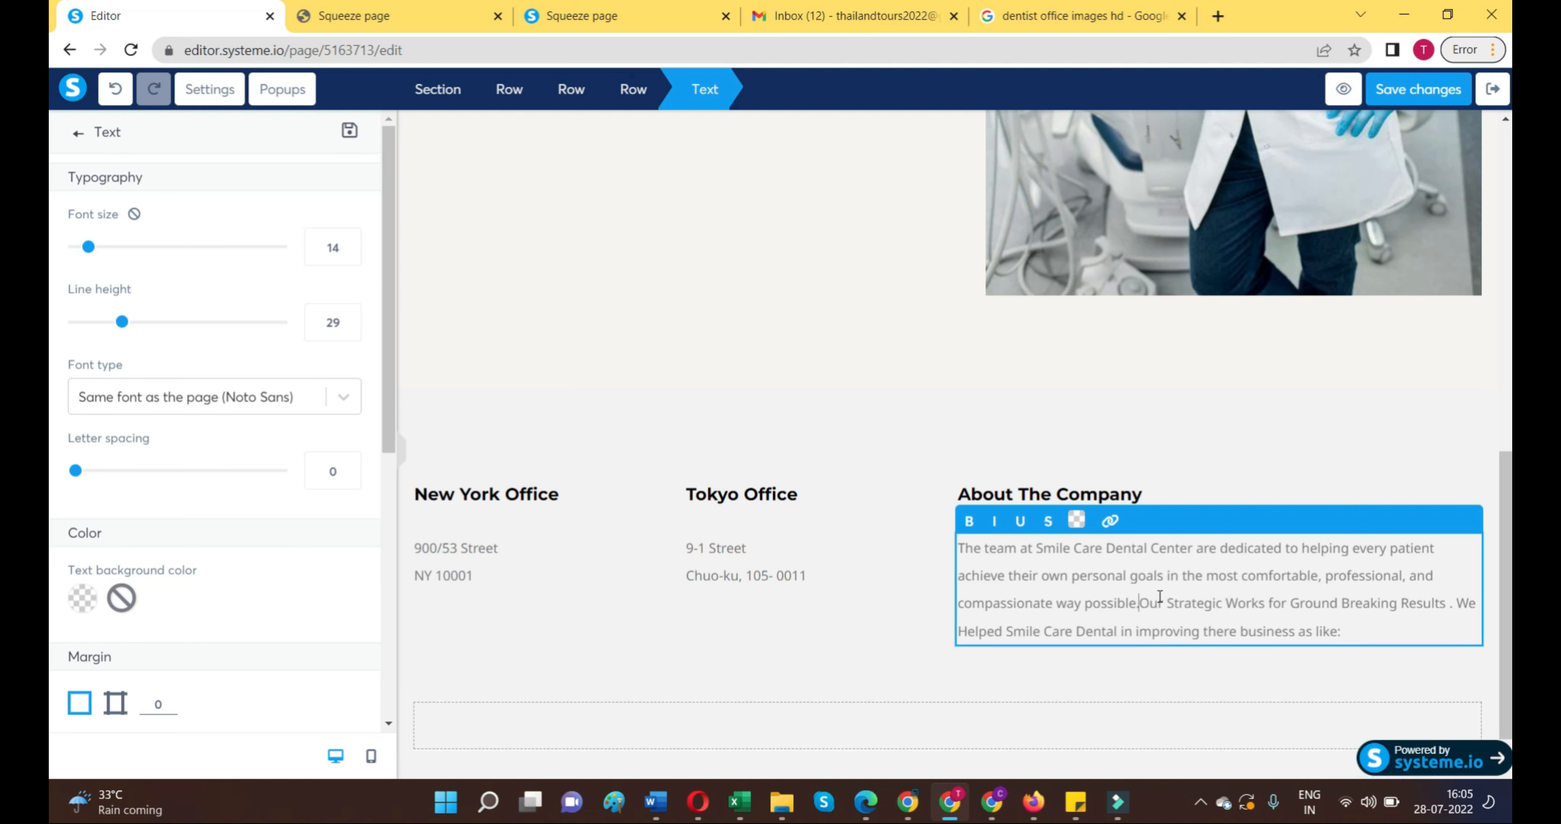
left_click(734, 593)
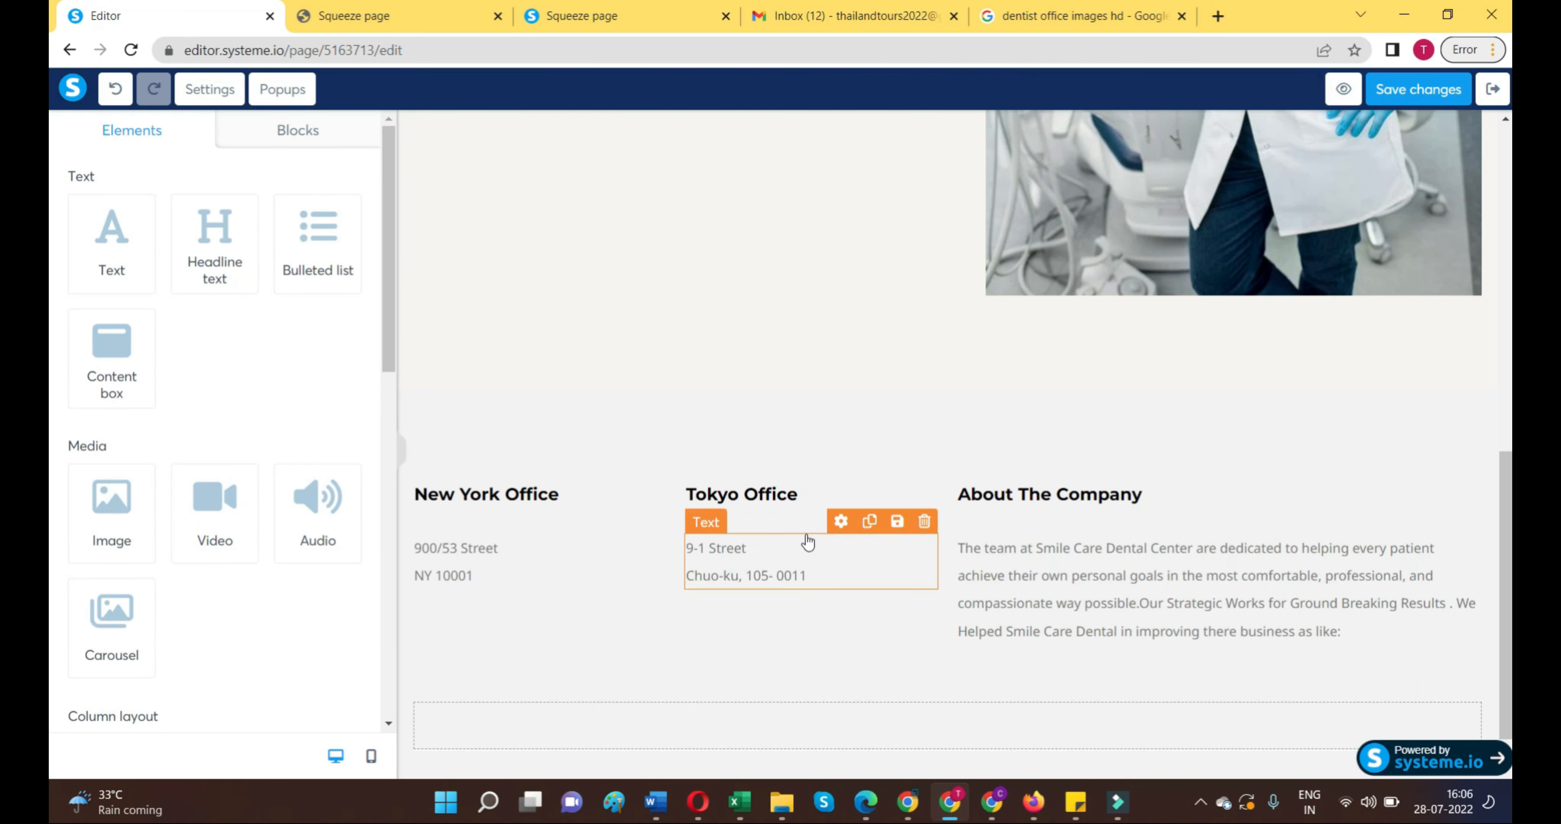
Step: Narrow the New York Office column in the footer row so the Tokyo Office column sits closer to it
left_click_drag(677, 535, 571, 493)
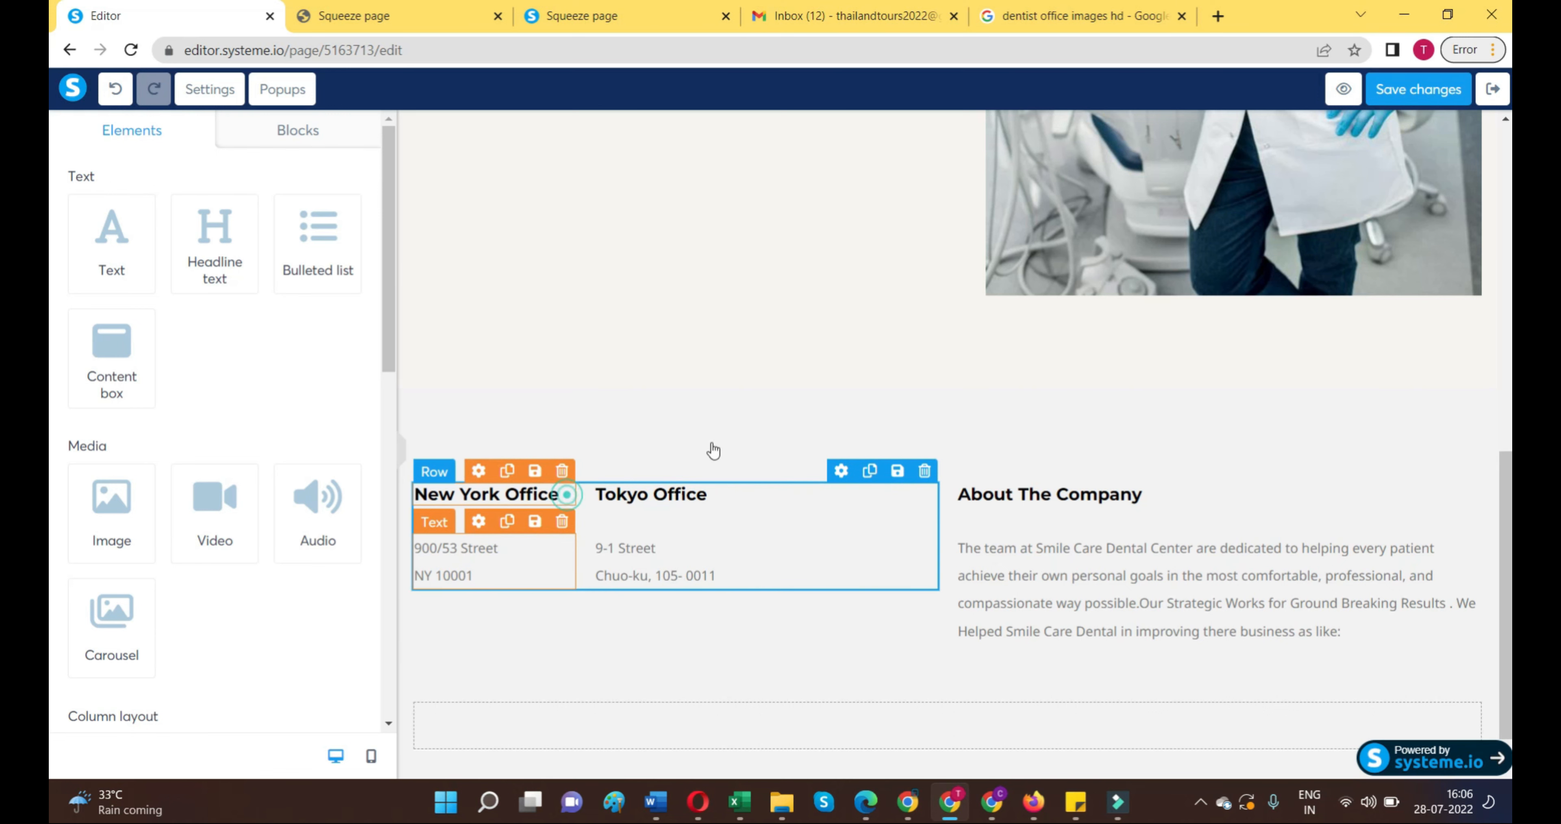
left_click(1067, 419)
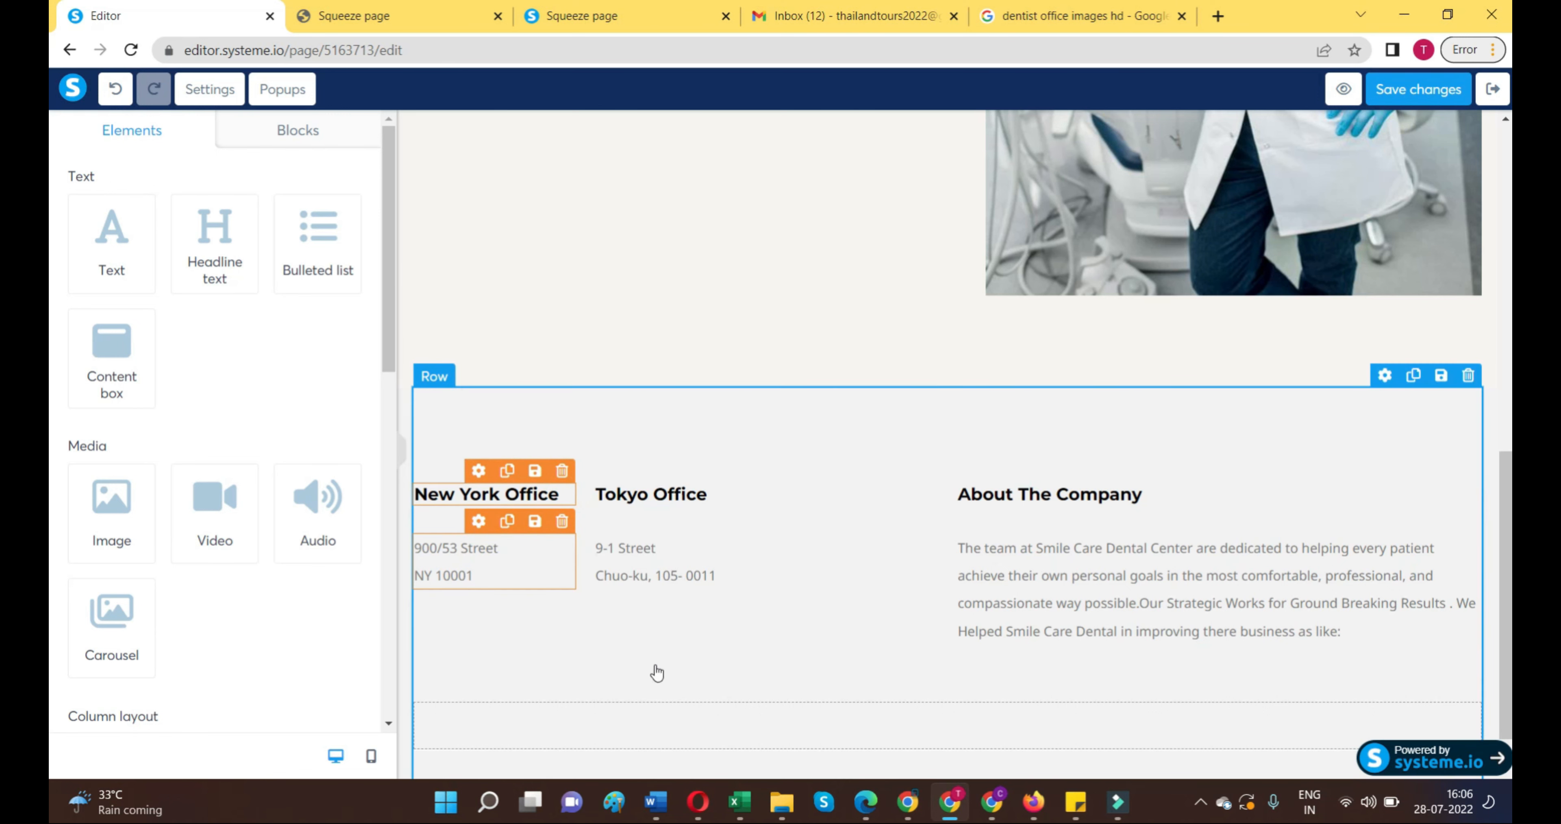
left_click(826, 299)
Step: Review the page layout from the headline and opt-in form down to the footer columns
scroll(753, 372, "up", 6)
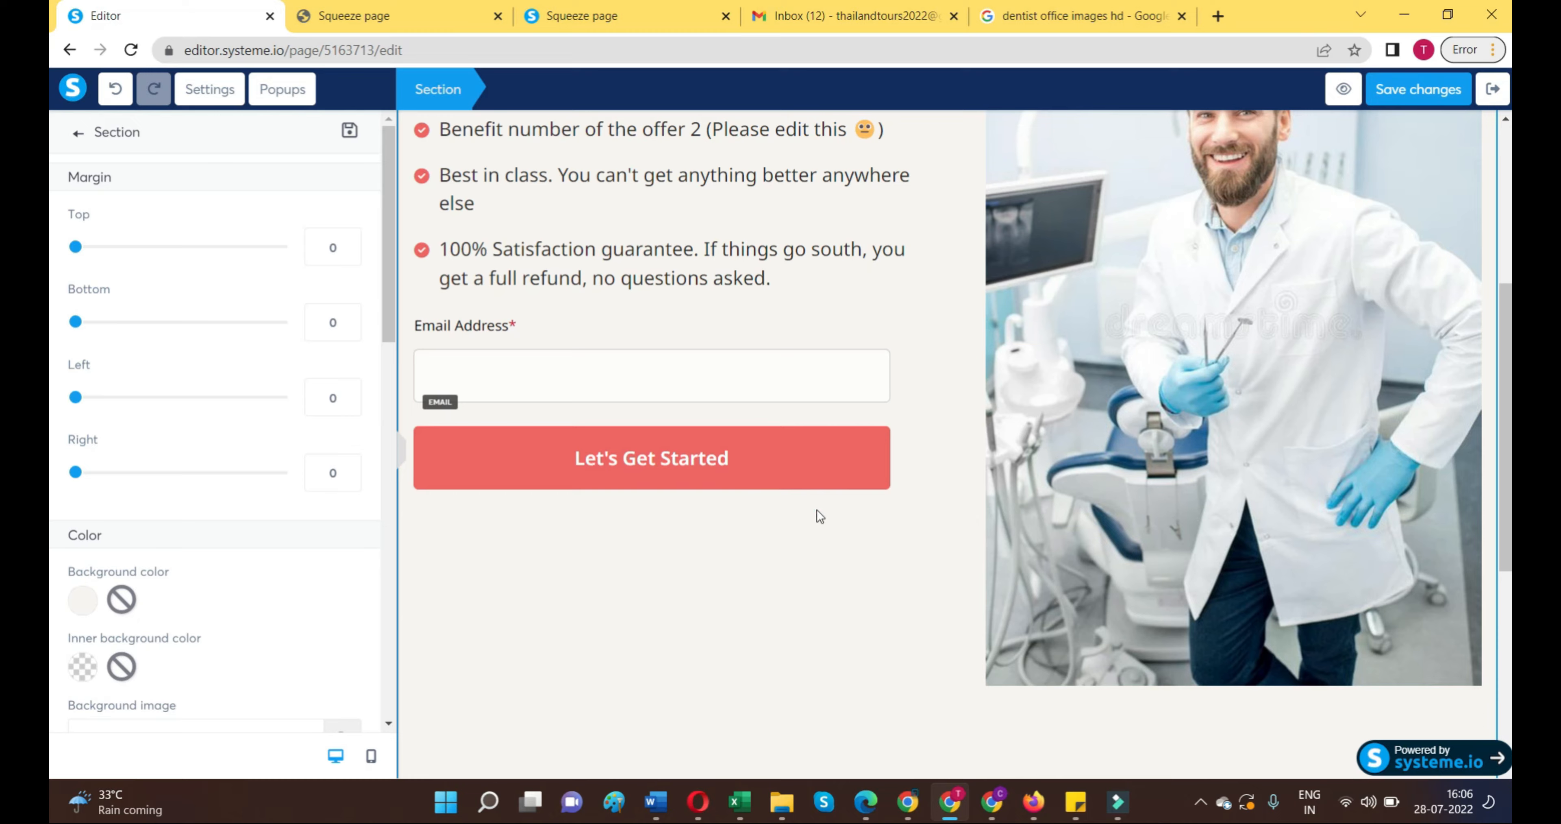
left_click(823, 567)
scroll(822, 567, "up", 4)
scroll(661, 454, "down", 5)
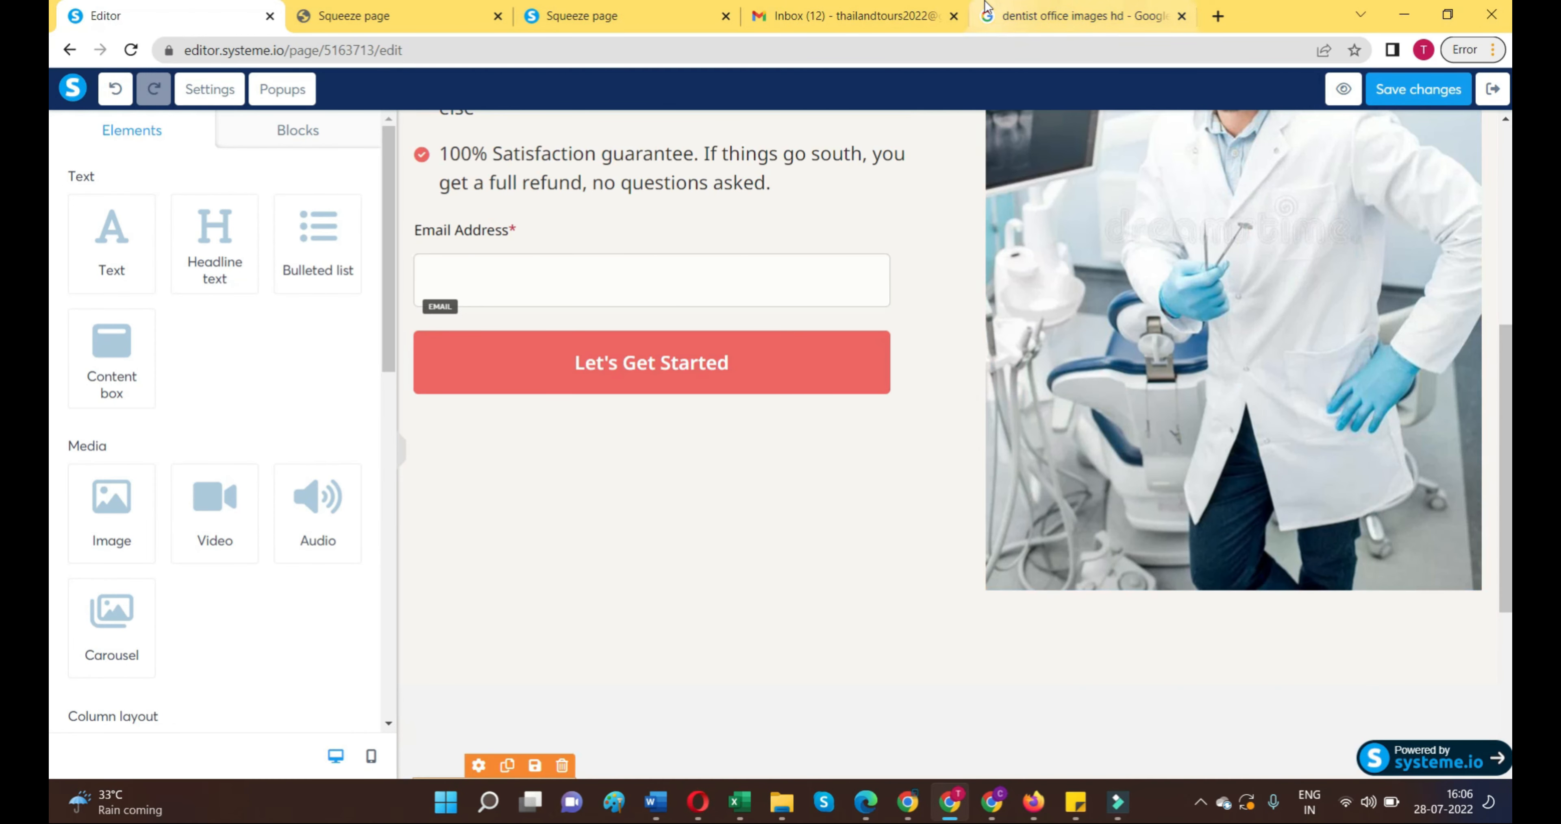
scroll(903, 630, "up", 5)
scroll(903, 623, "down", 6)
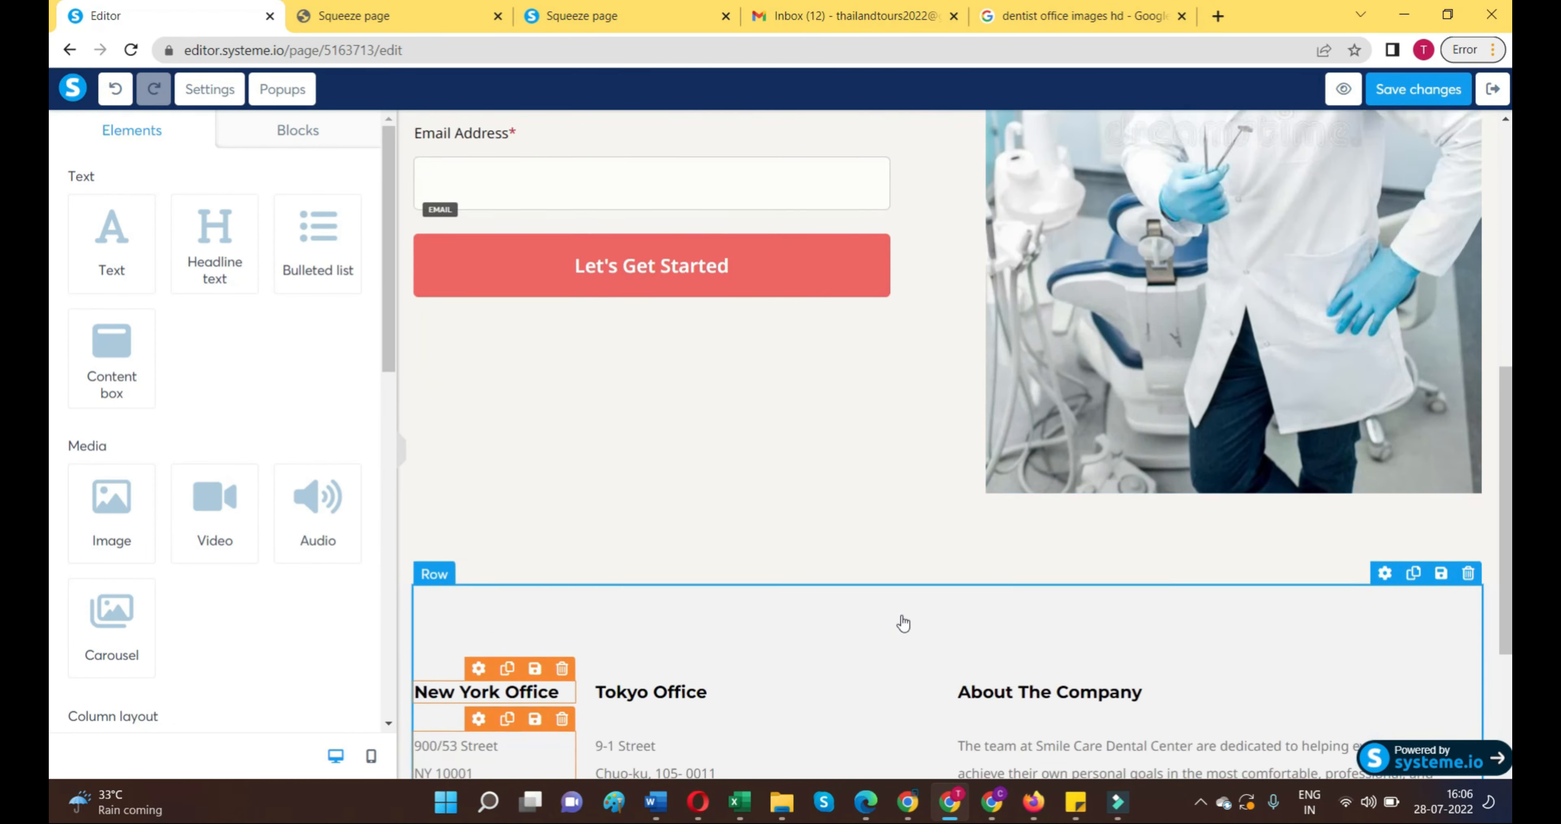
scroll(903, 623, "down", 4)
Step: Replace the first three benefit bullets with "Lead Generation", "Brand Awareness" and "Social Media Presence"
scroll(587, 339, "up", 9)
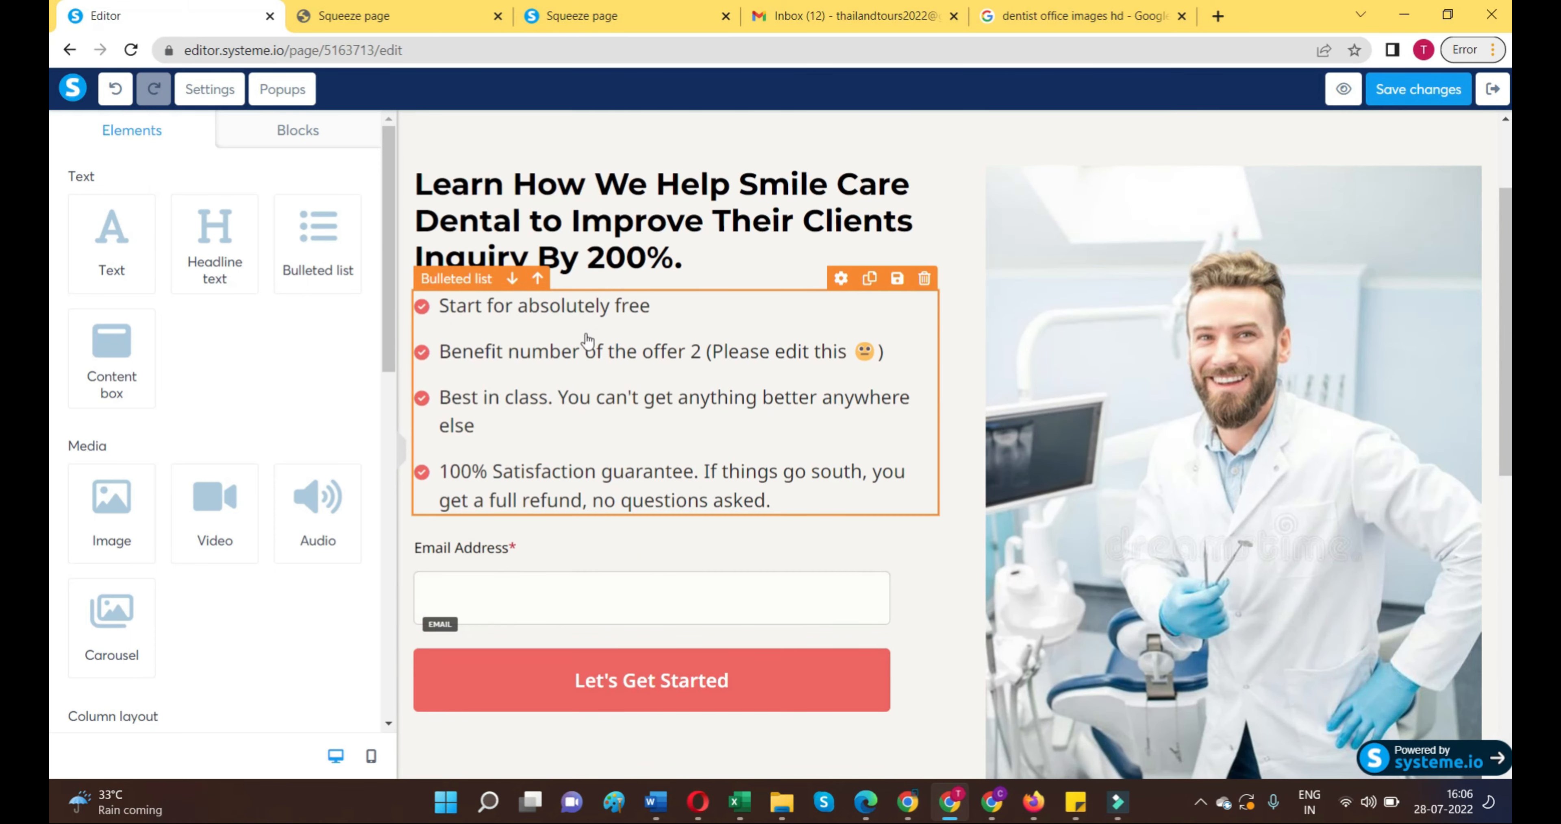
left_click(660, 303)
left_click_drag(653, 305, 445, 306)
type("Lead Generation")
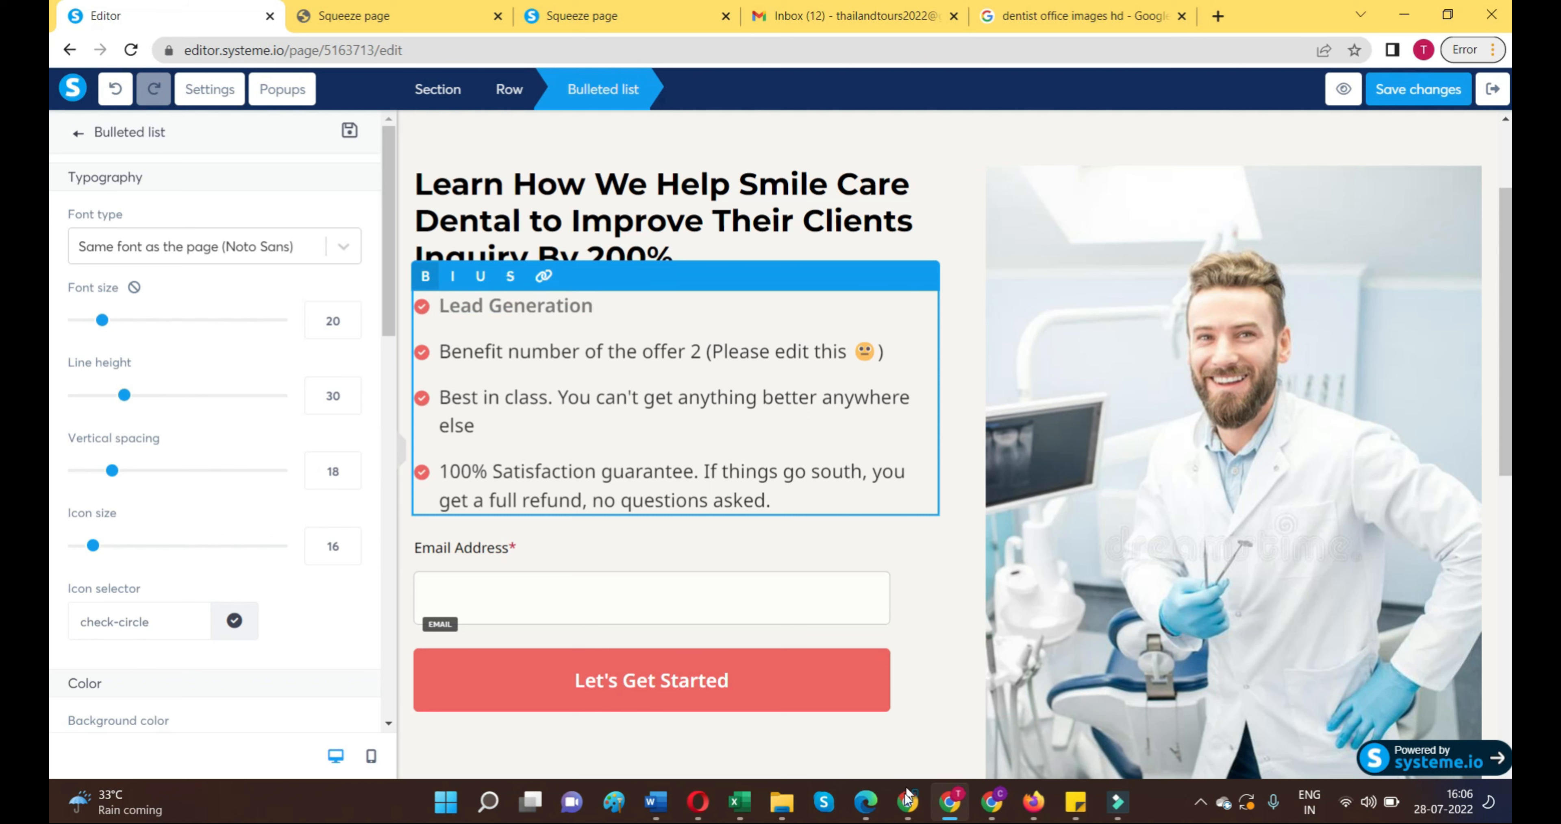
left_click_drag(883, 351, 448, 351)
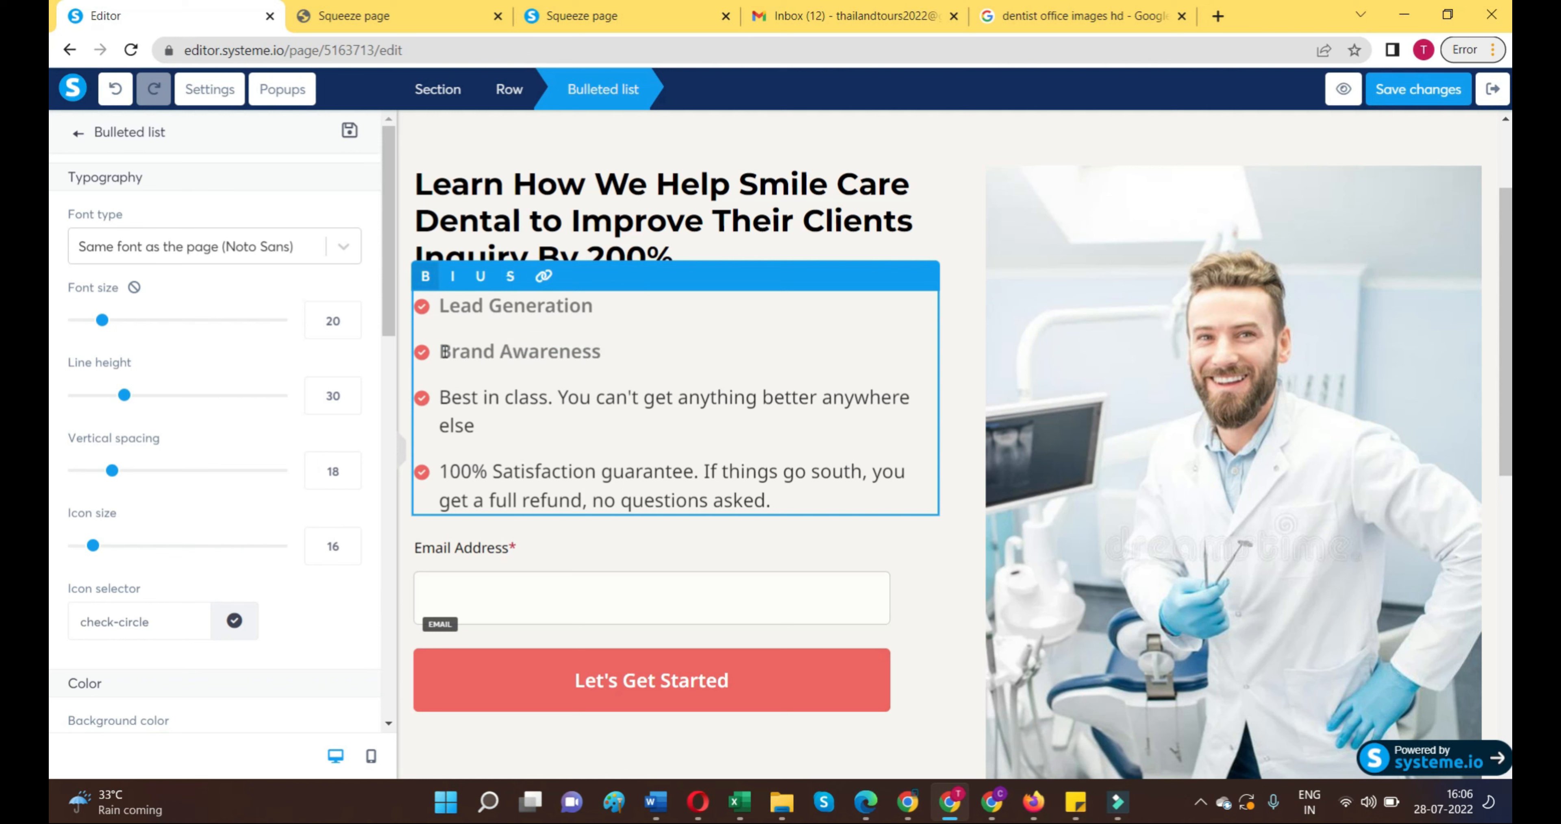
left_click_drag(476, 425, 441, 395)
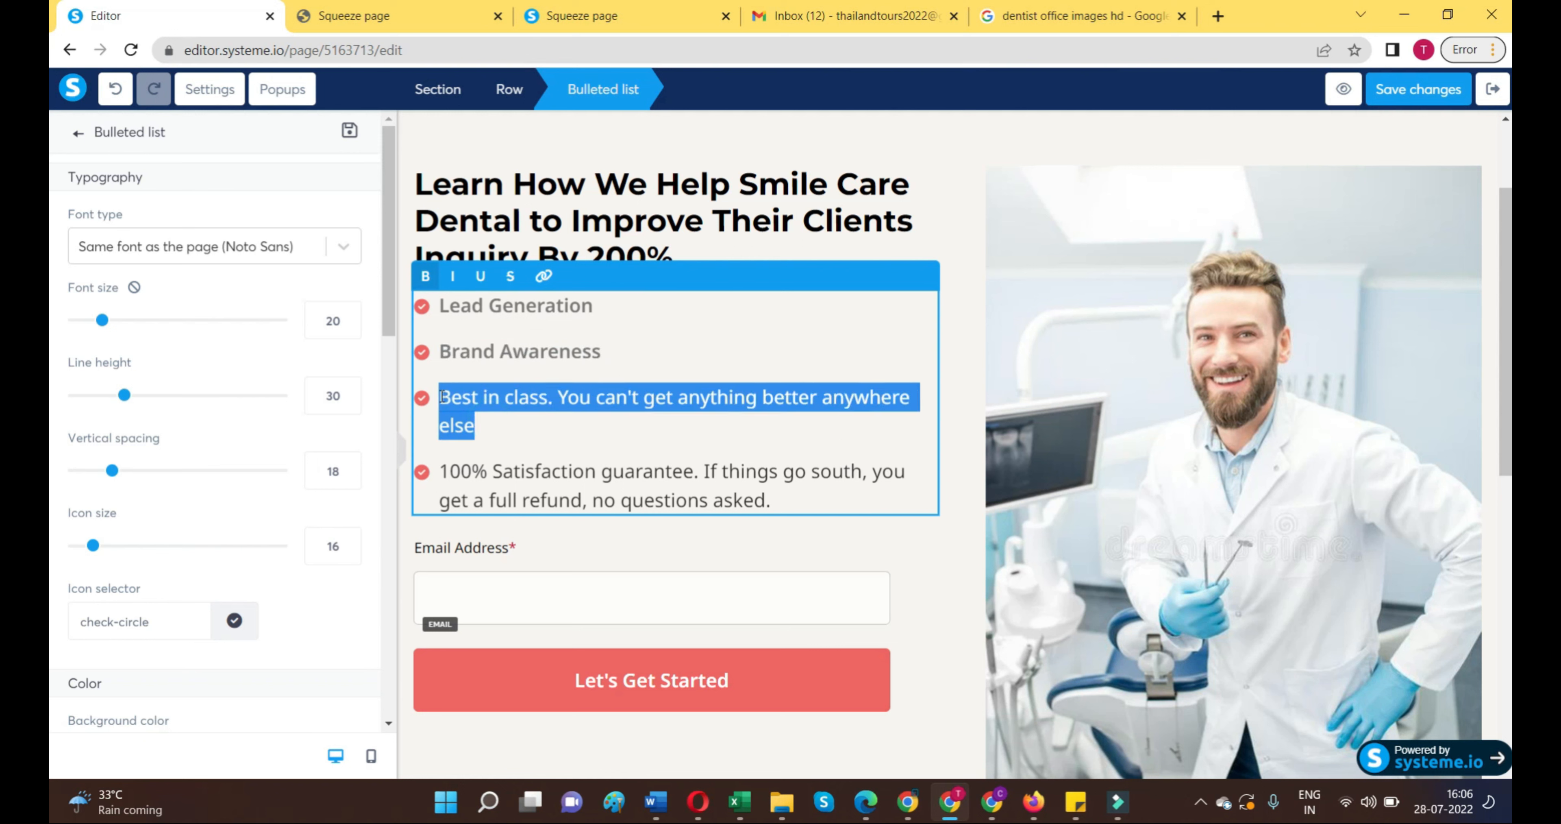
type("Social Media Presence")
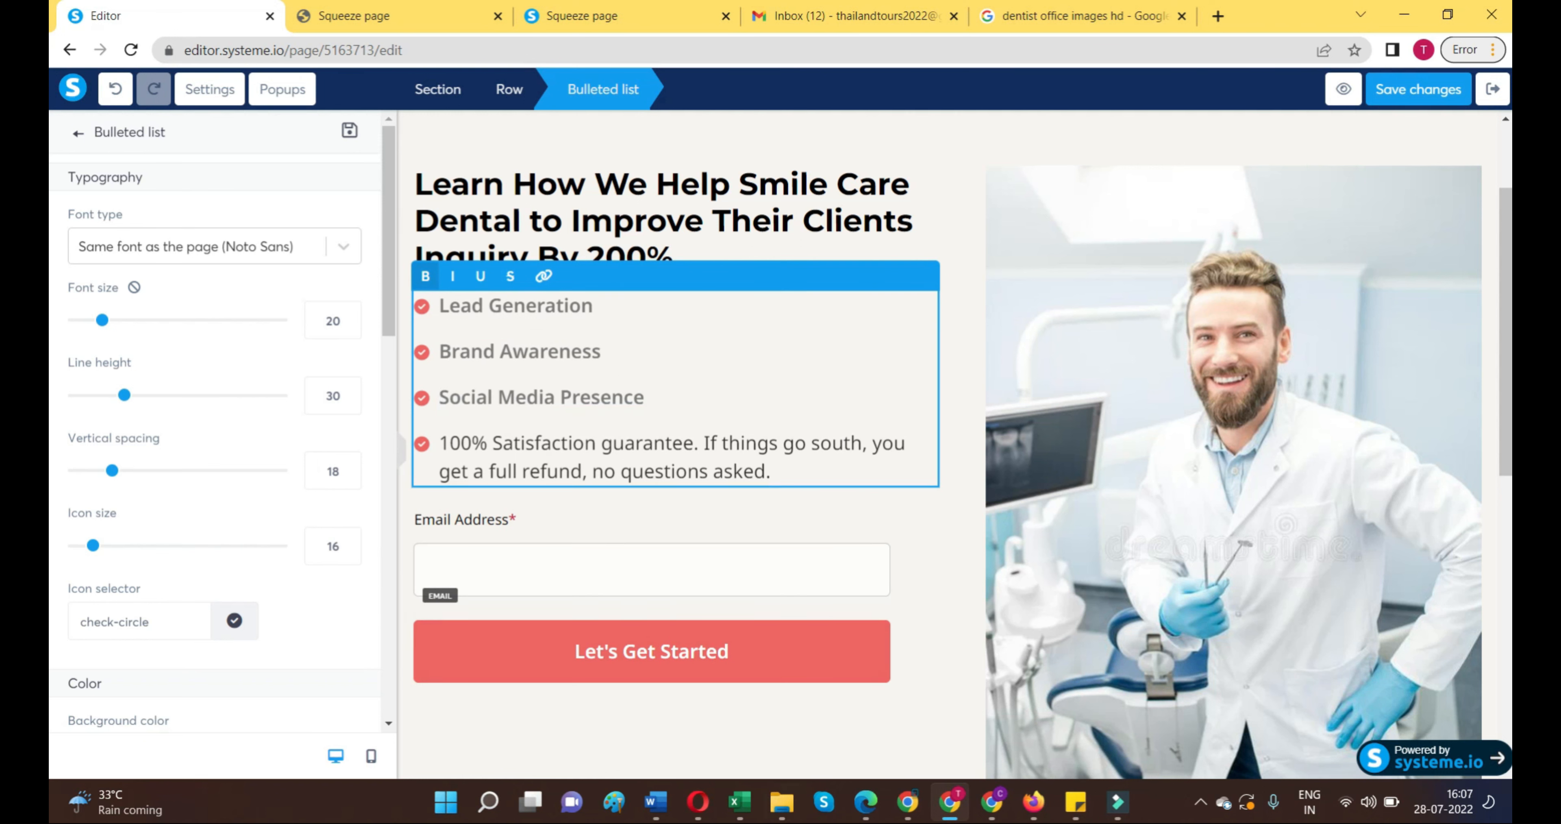
Step: Replace the satisfaction guarantee bullet with two separate bullets, "Appointment settings" and "Promotional Events"
left_click_drag(705, 443, 444, 436)
type("Appointment settings")
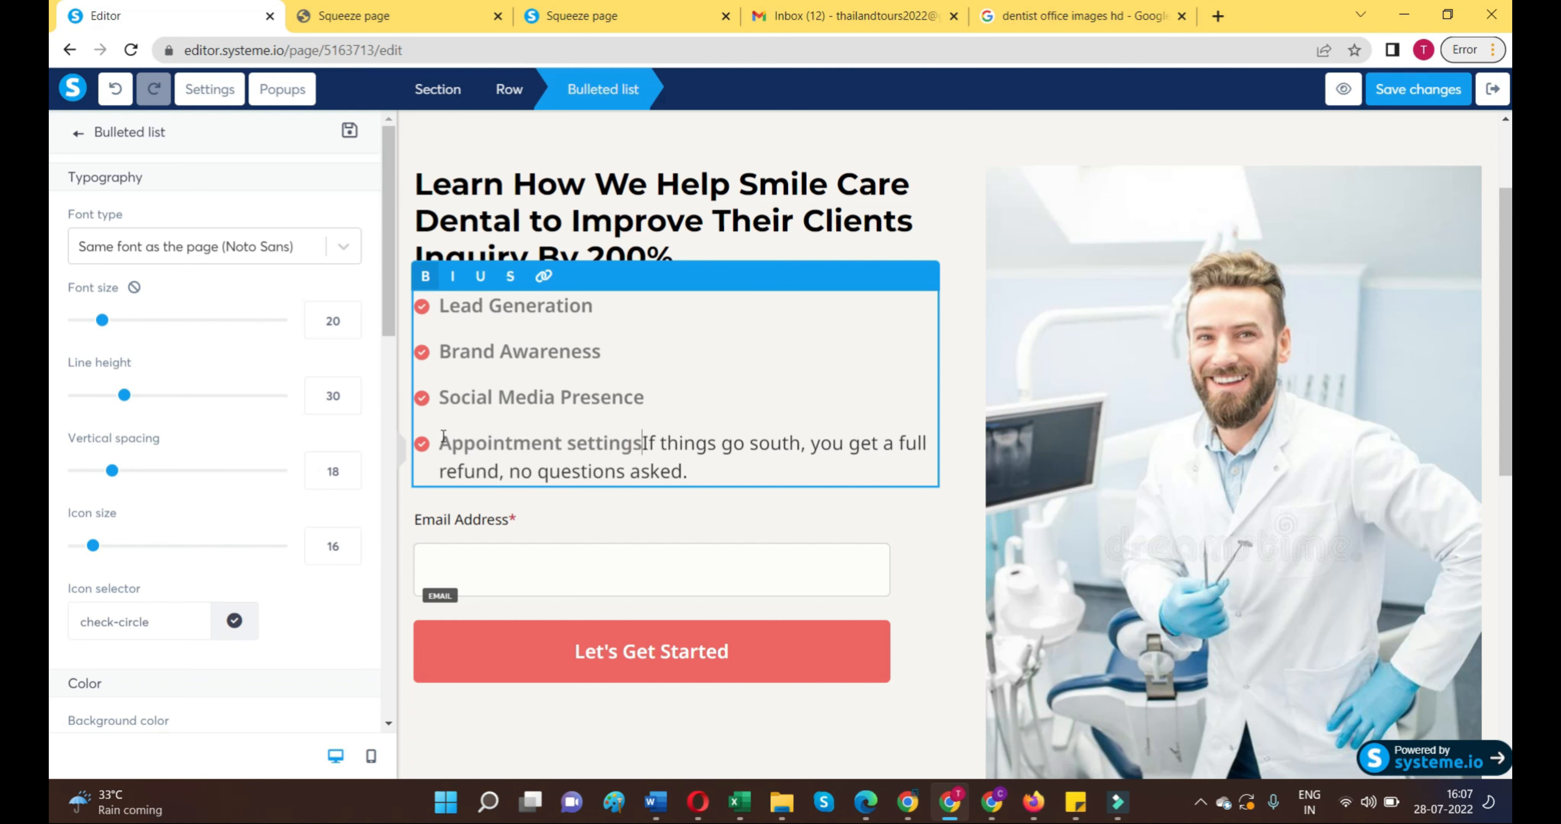
key("Return")
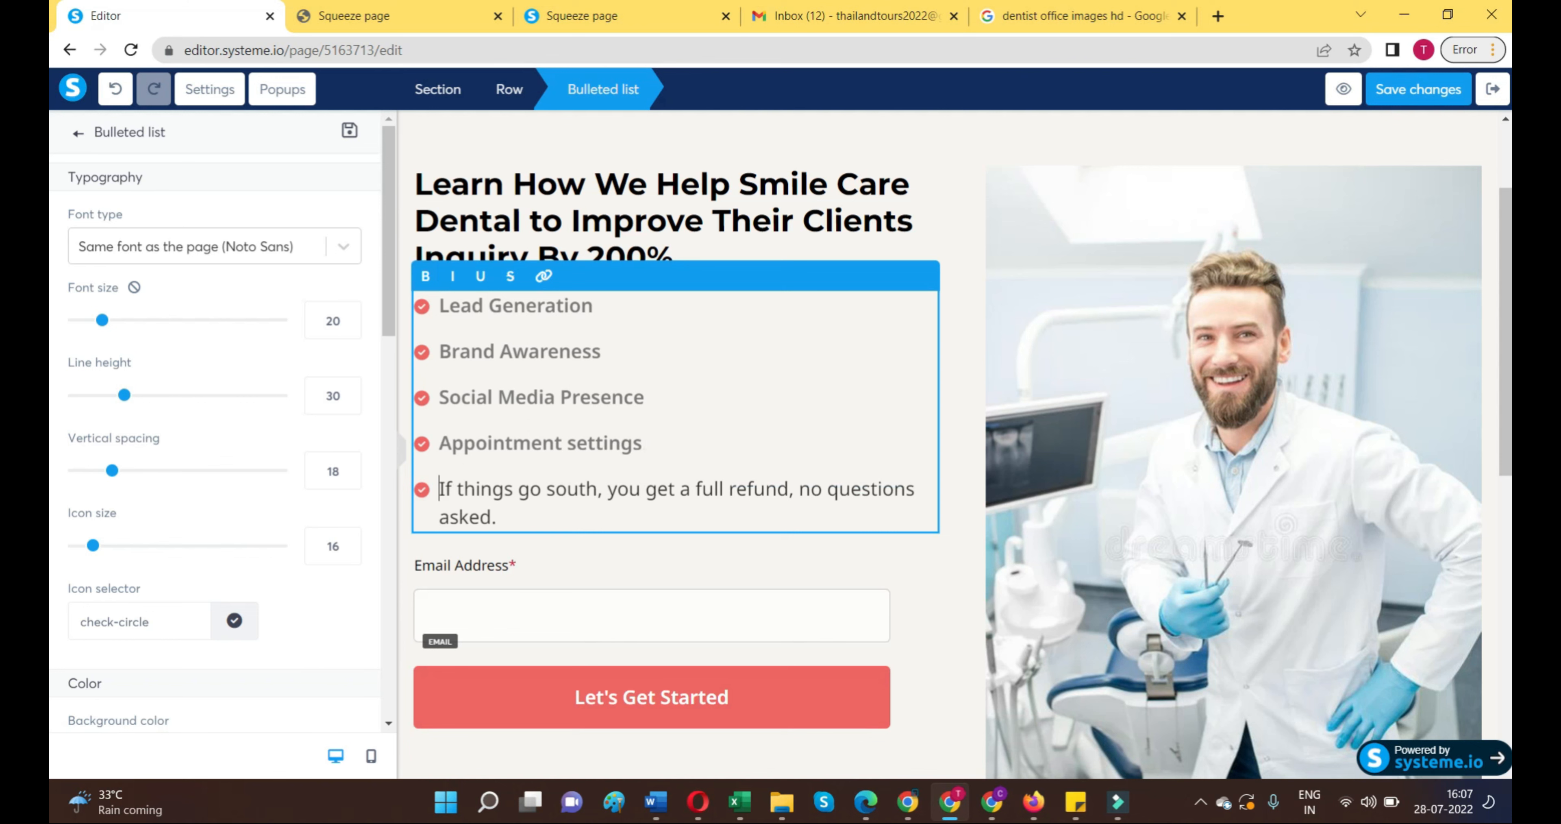
triple_click(442, 488)
type("Promotional Events")
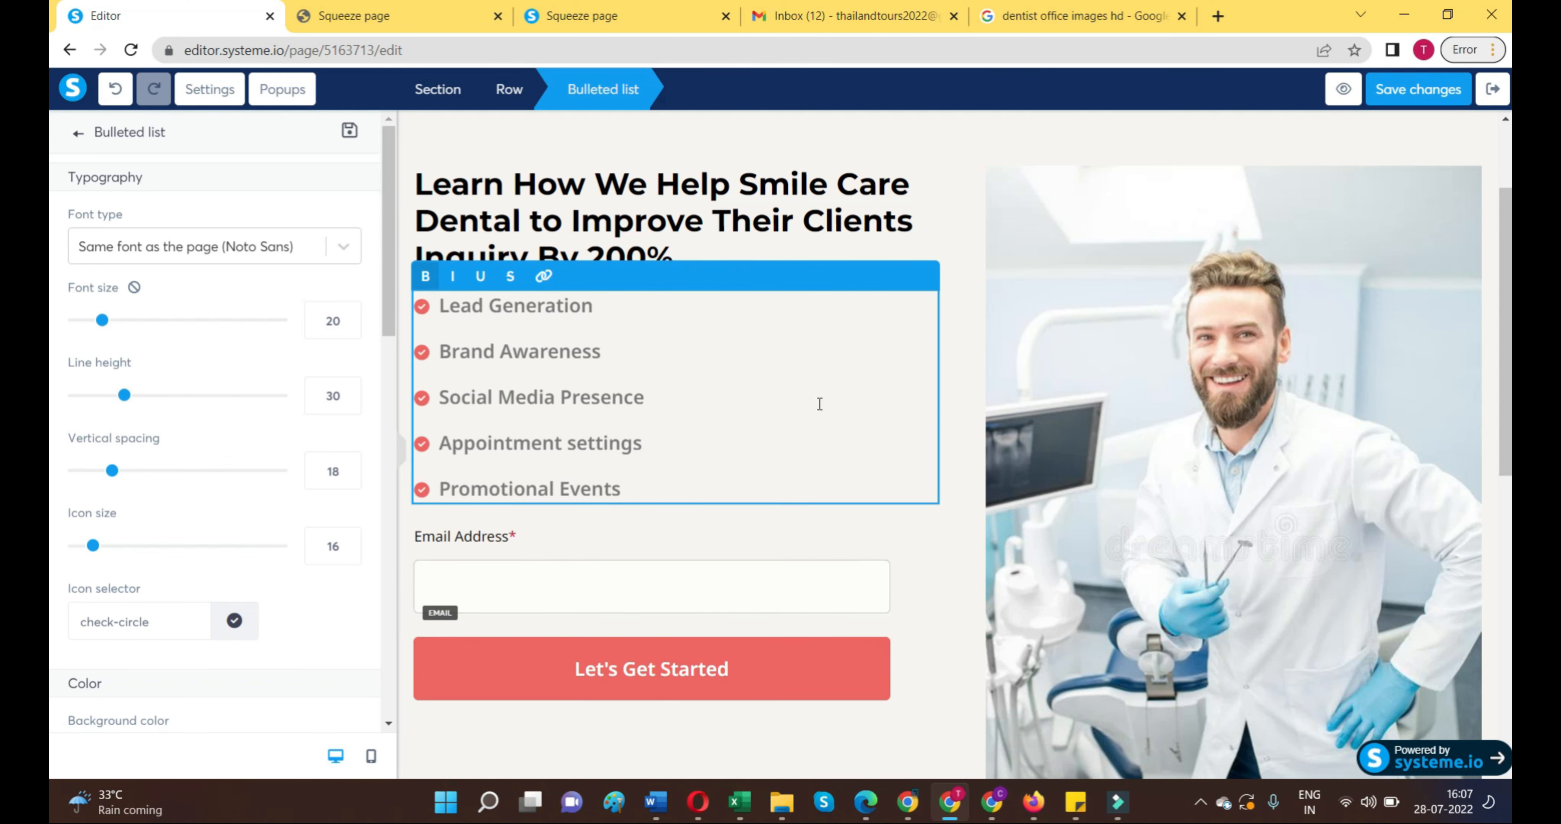
left_click(944, 257)
Step: Cut the sentence "We Helped Smile Care Dental in improving there business as like:" from the footer's company description
scroll(1310, 679, "down", 10)
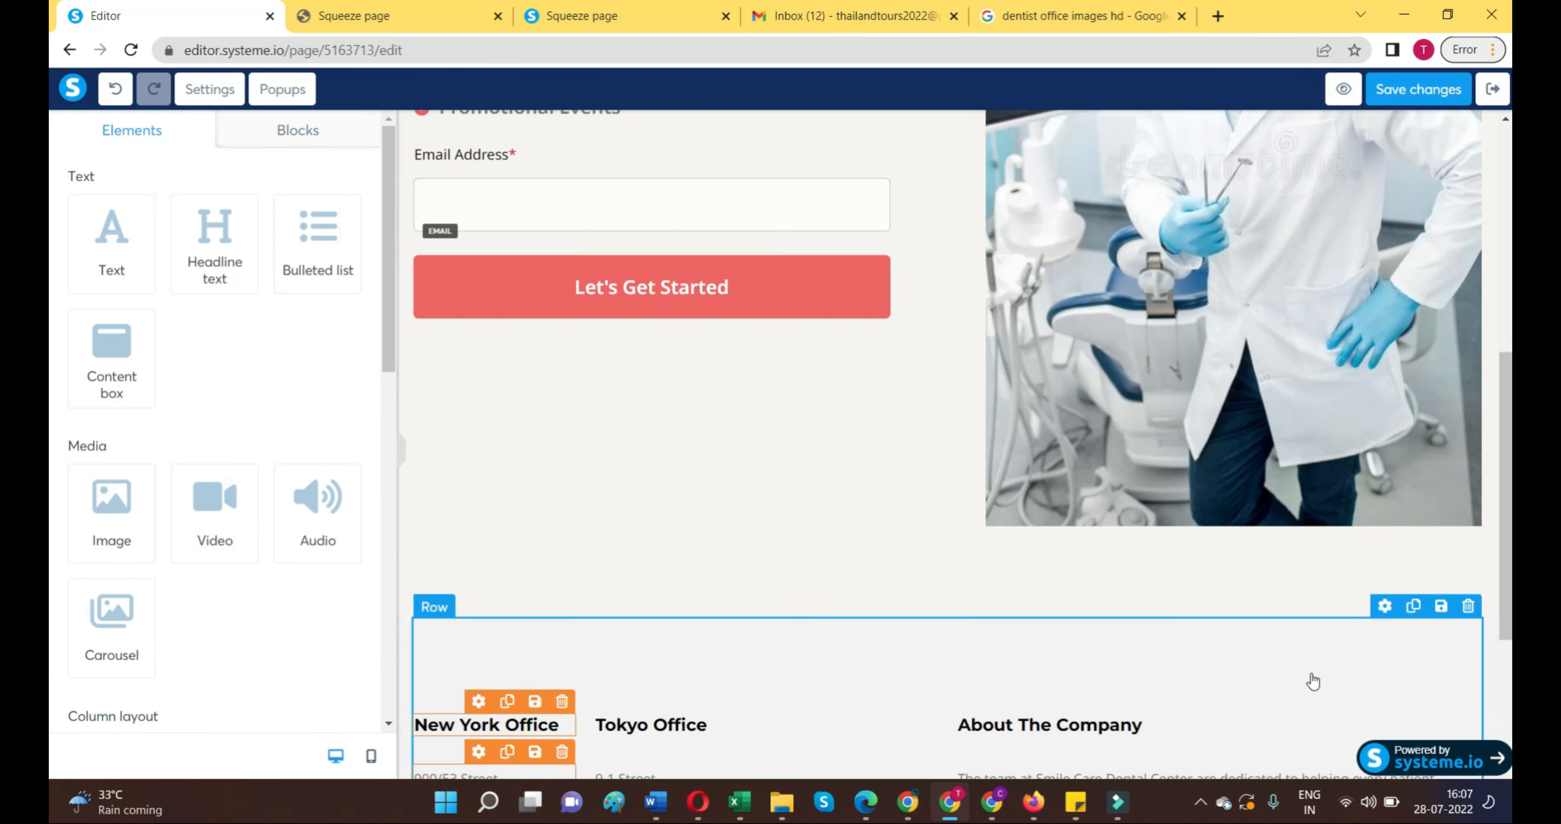
double_click(1150, 548)
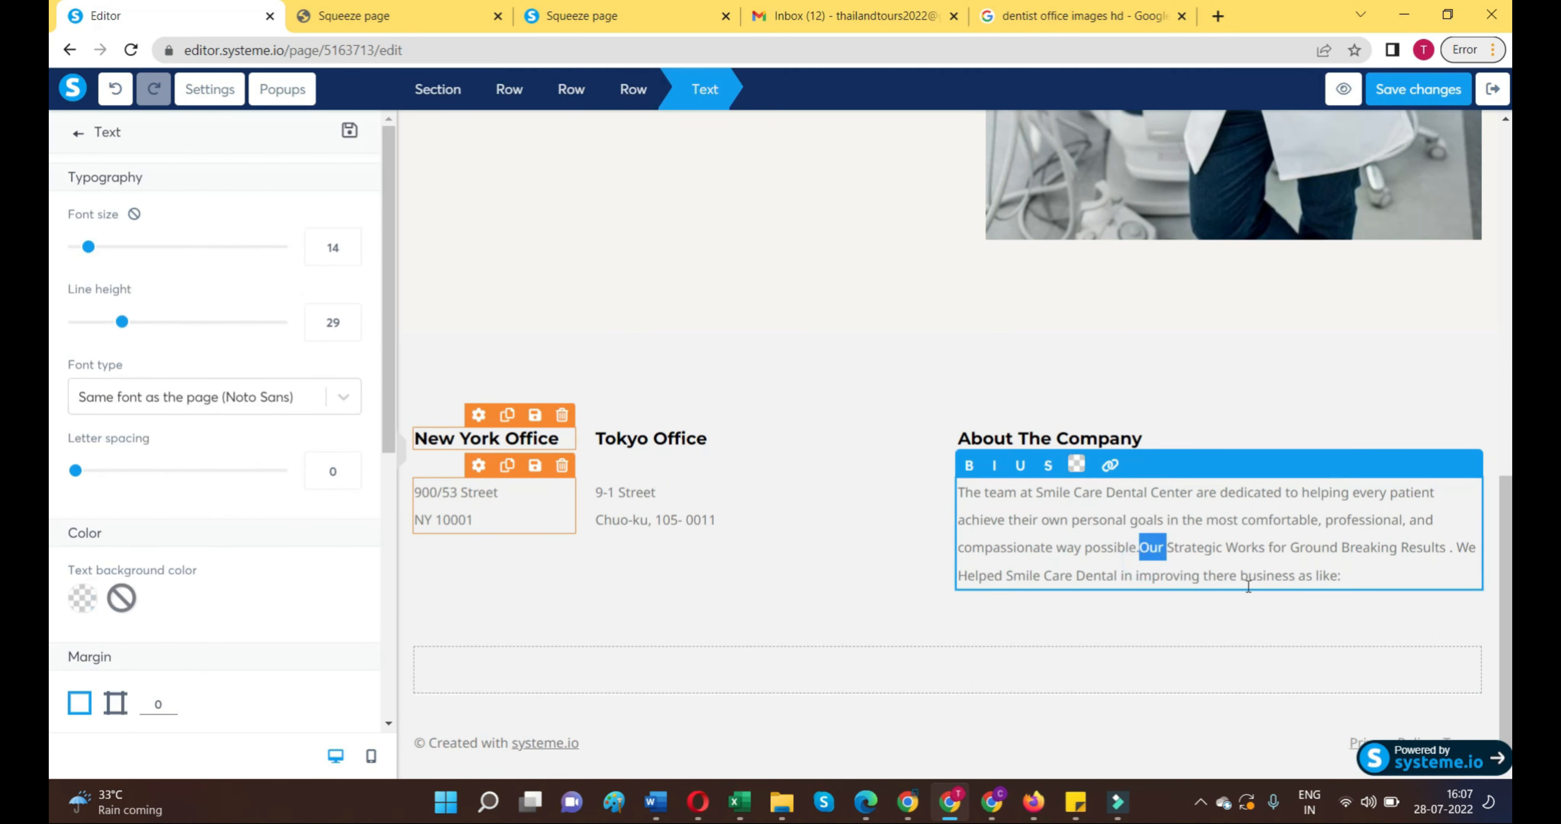
left_click_drag(1400, 580, 1458, 547)
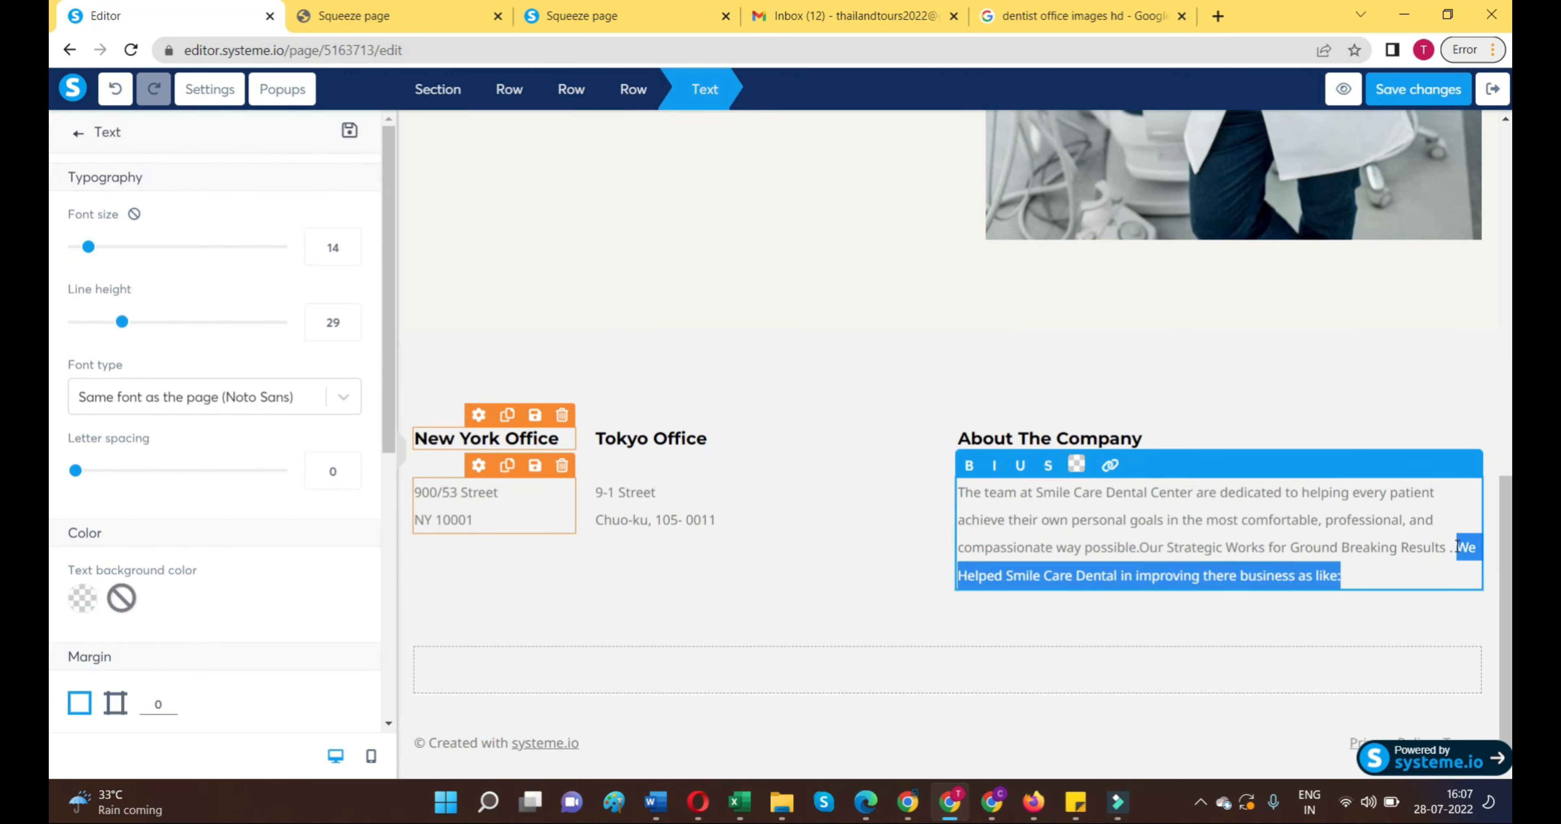
right_click(1464, 543)
left_click(1030, 284)
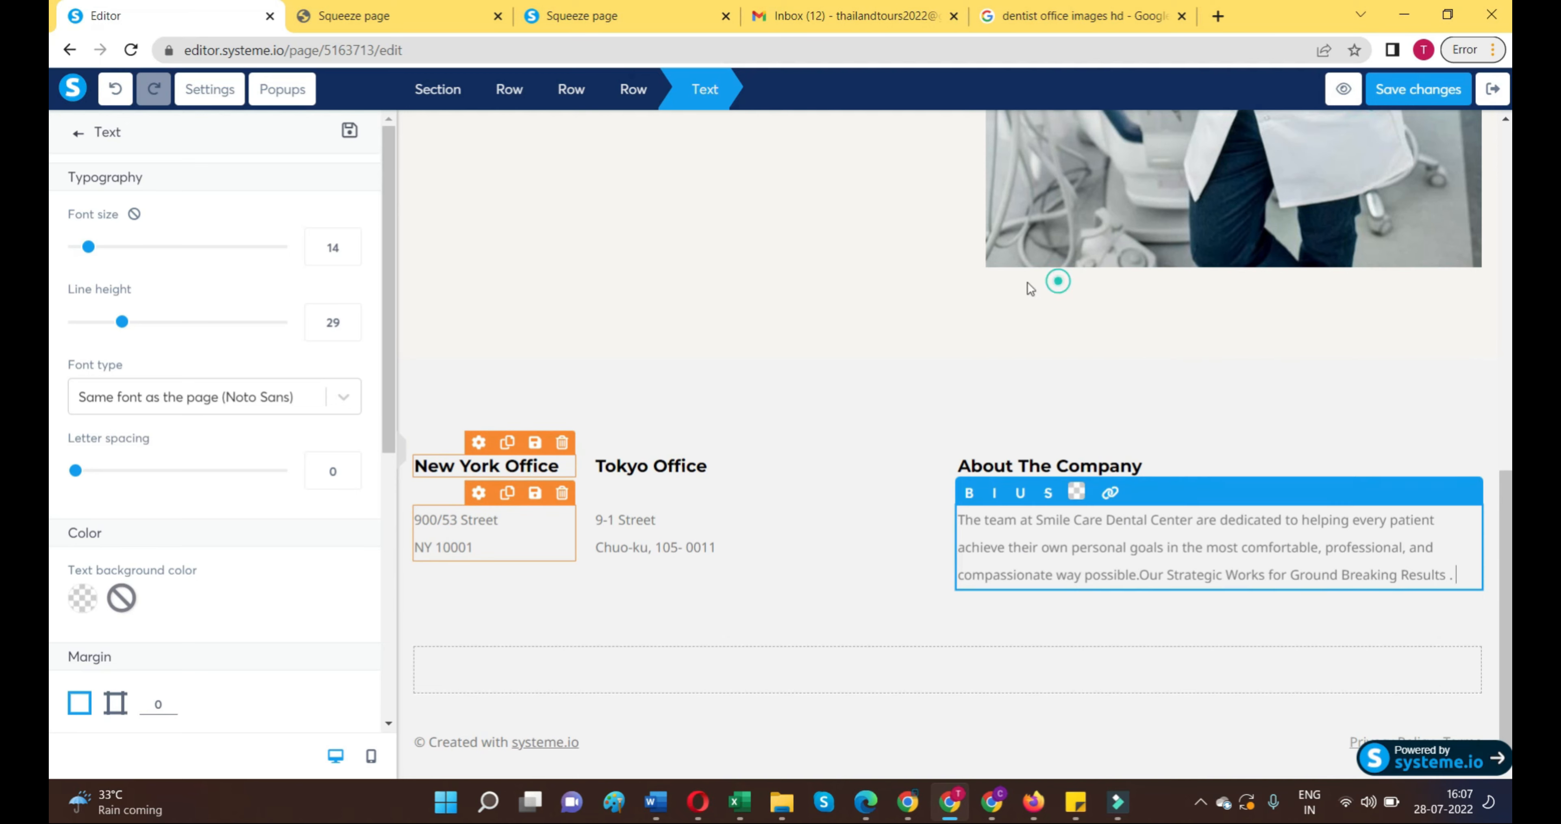
Step: Paste the cut "We Helped Smile Care Dental…" sentence on a new line below the main headline text
left_click(716, 343)
scroll(718, 347, "up", 15)
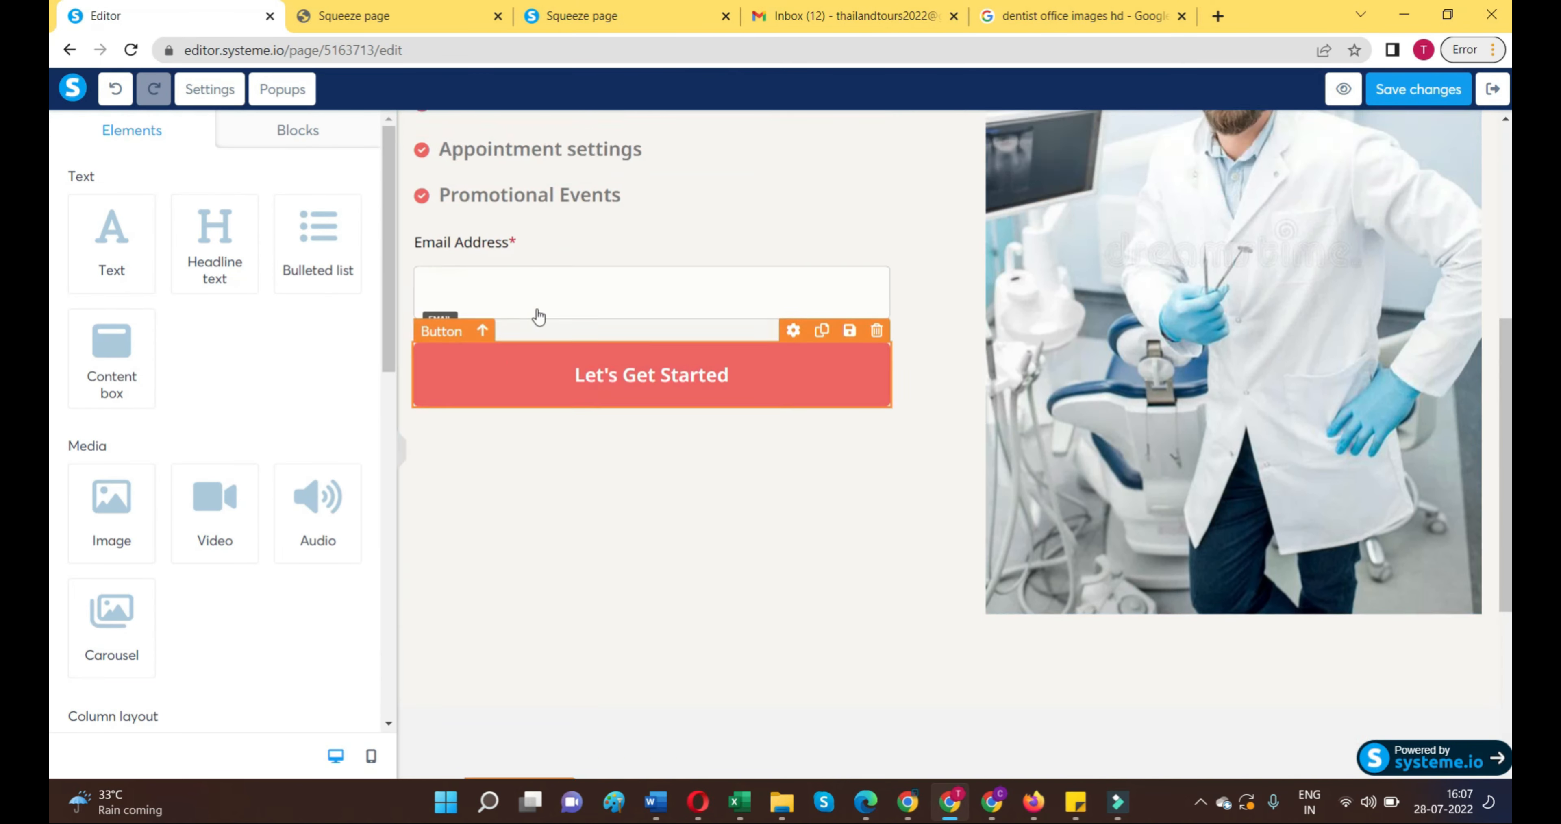
triple_click(715, 287)
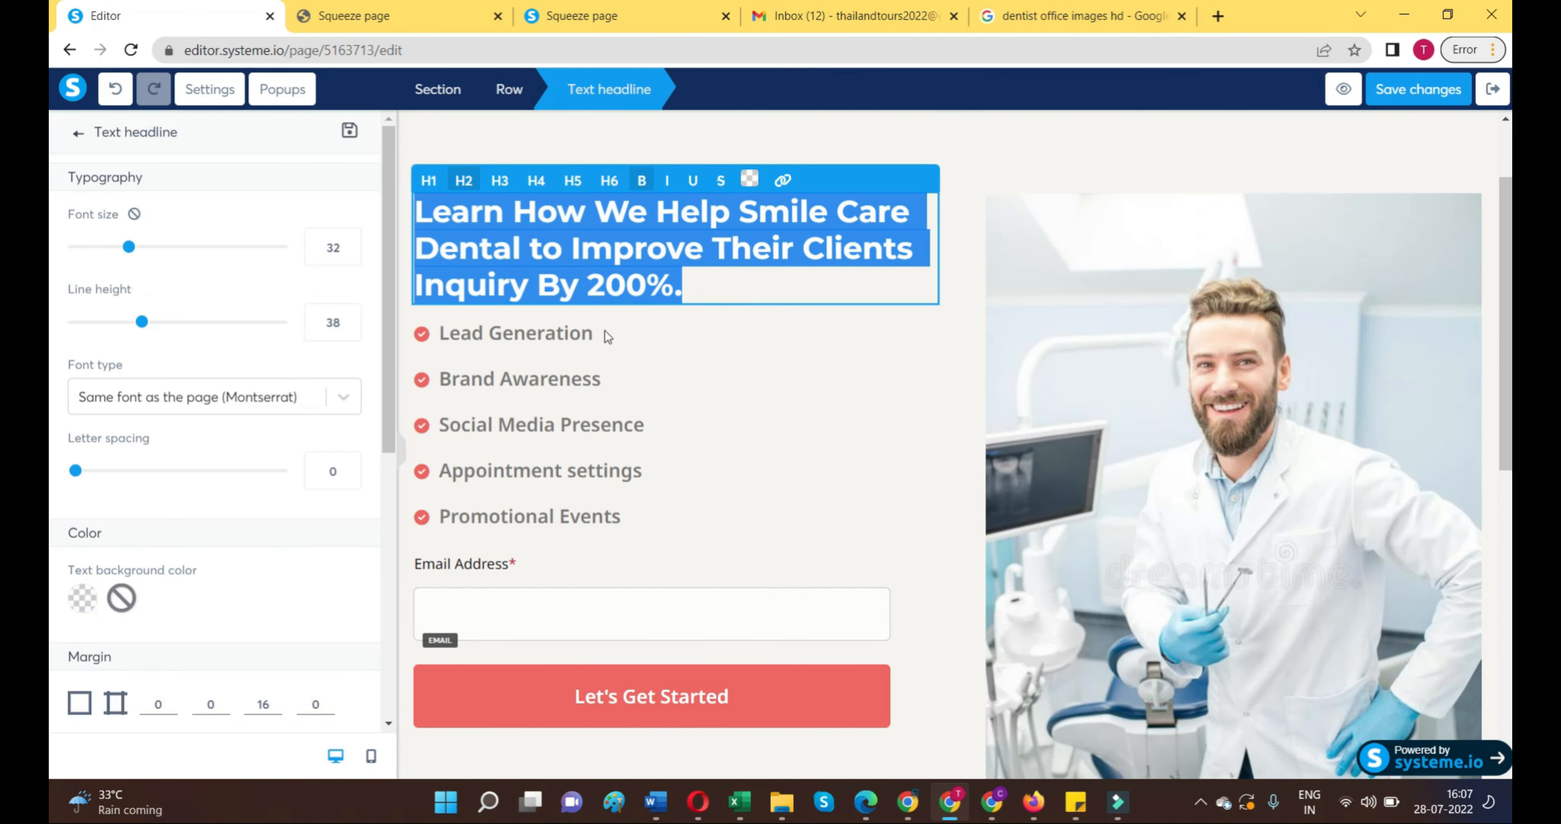
left_click(711, 286)
key("Return")
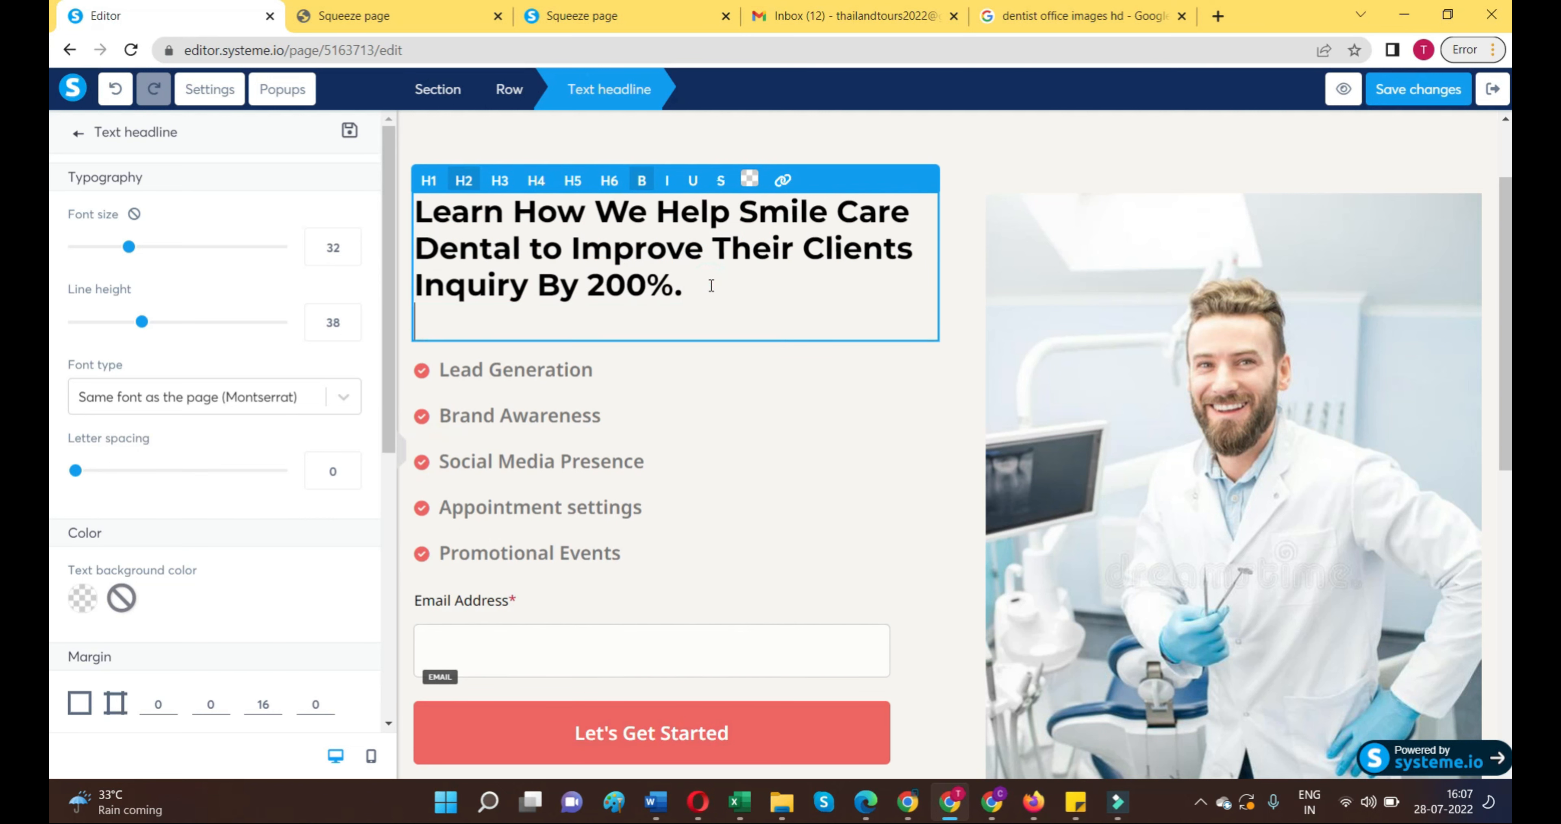
key("ctrl+v")
Step: Format the headline block as H5 and insert a blank line between the headline and the "We Helped Smile Care Dental…" sentence
left_click_drag(932, 364, 412, 337)
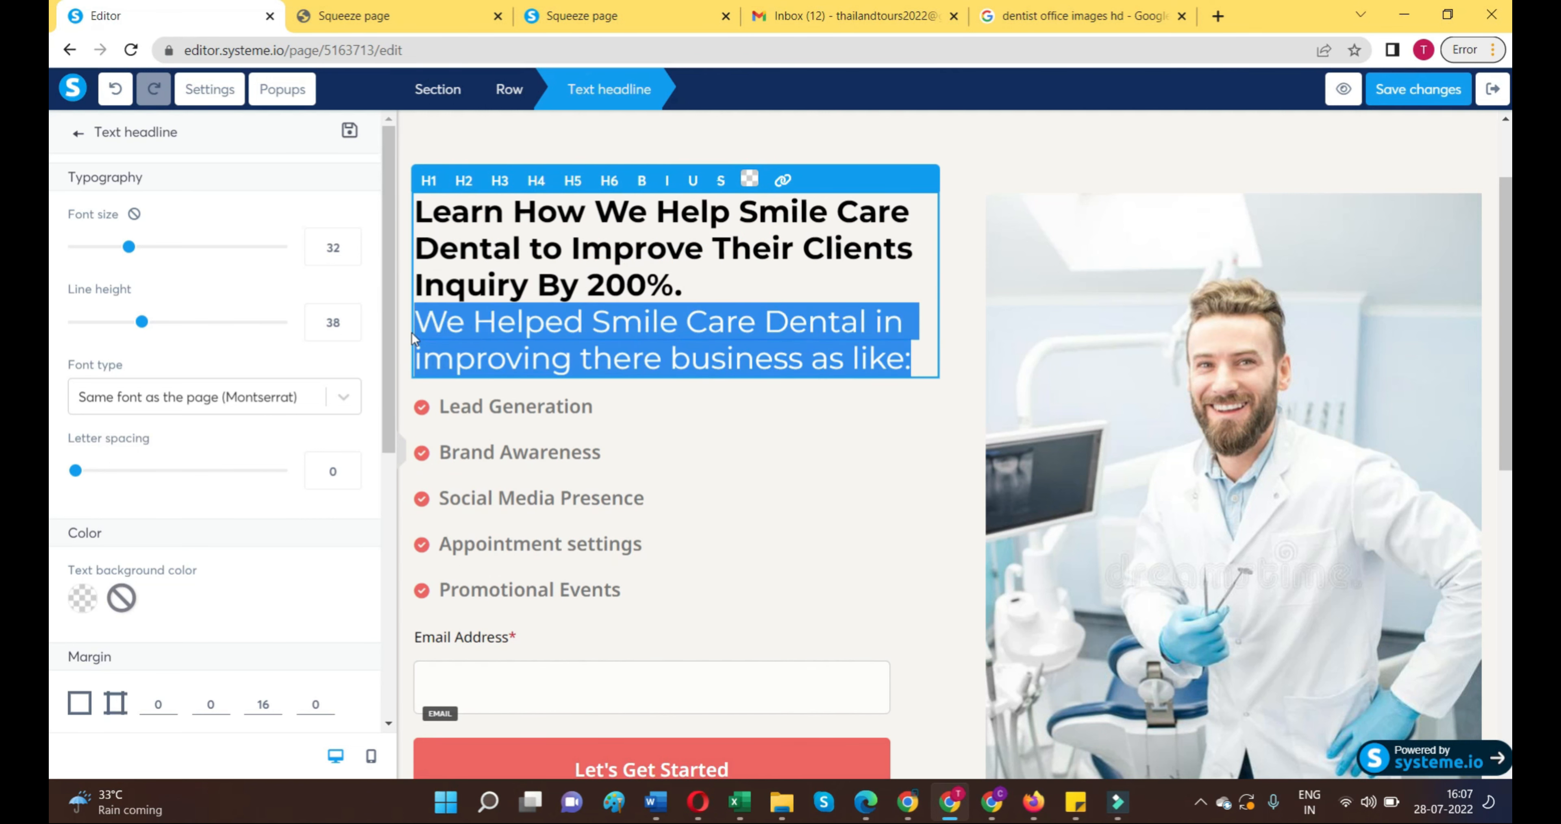
left_click(535, 181)
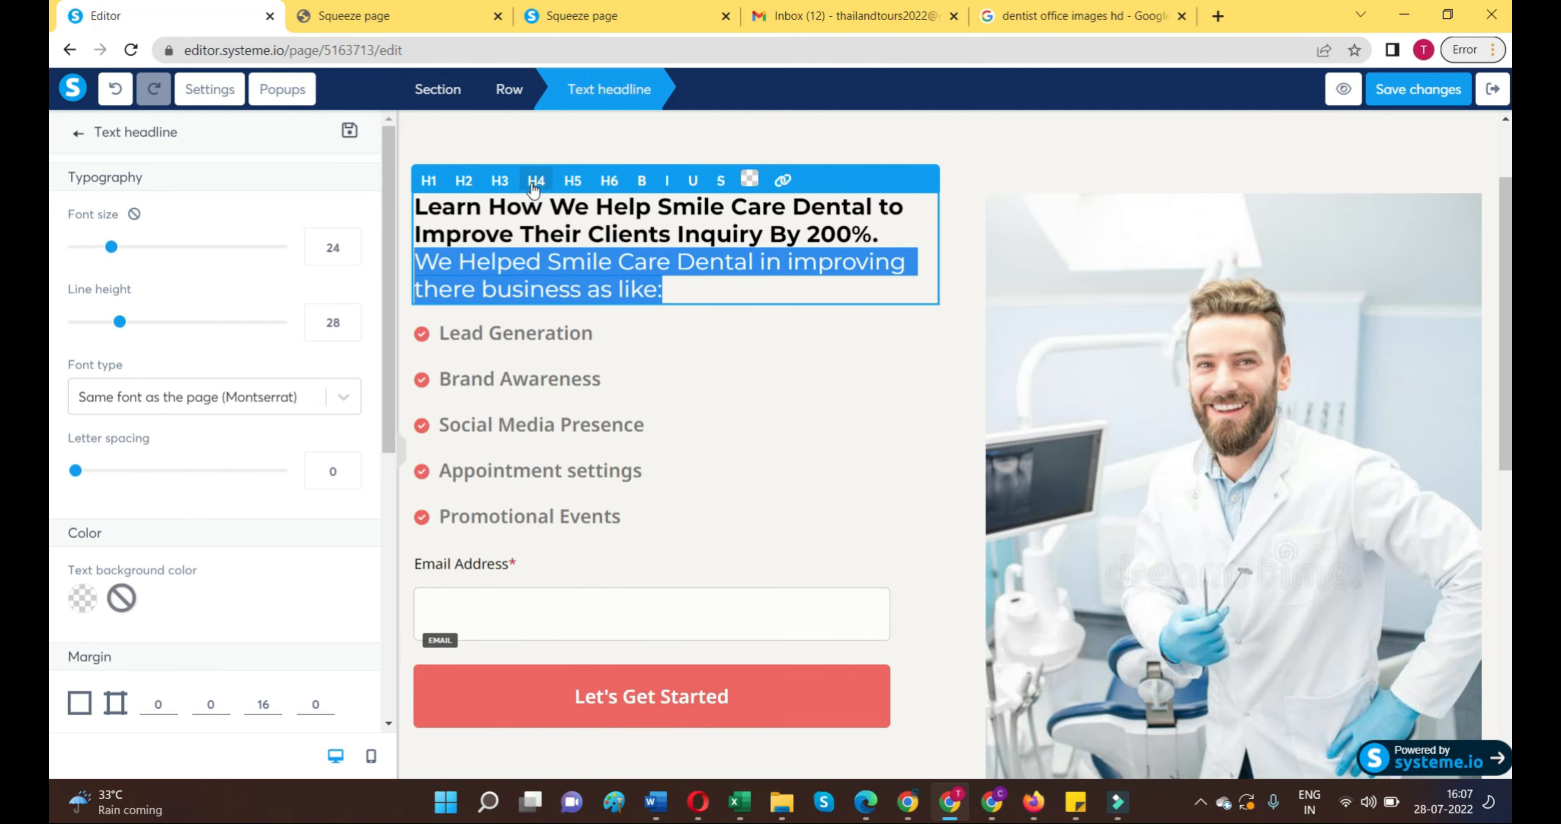
left_click(567, 182)
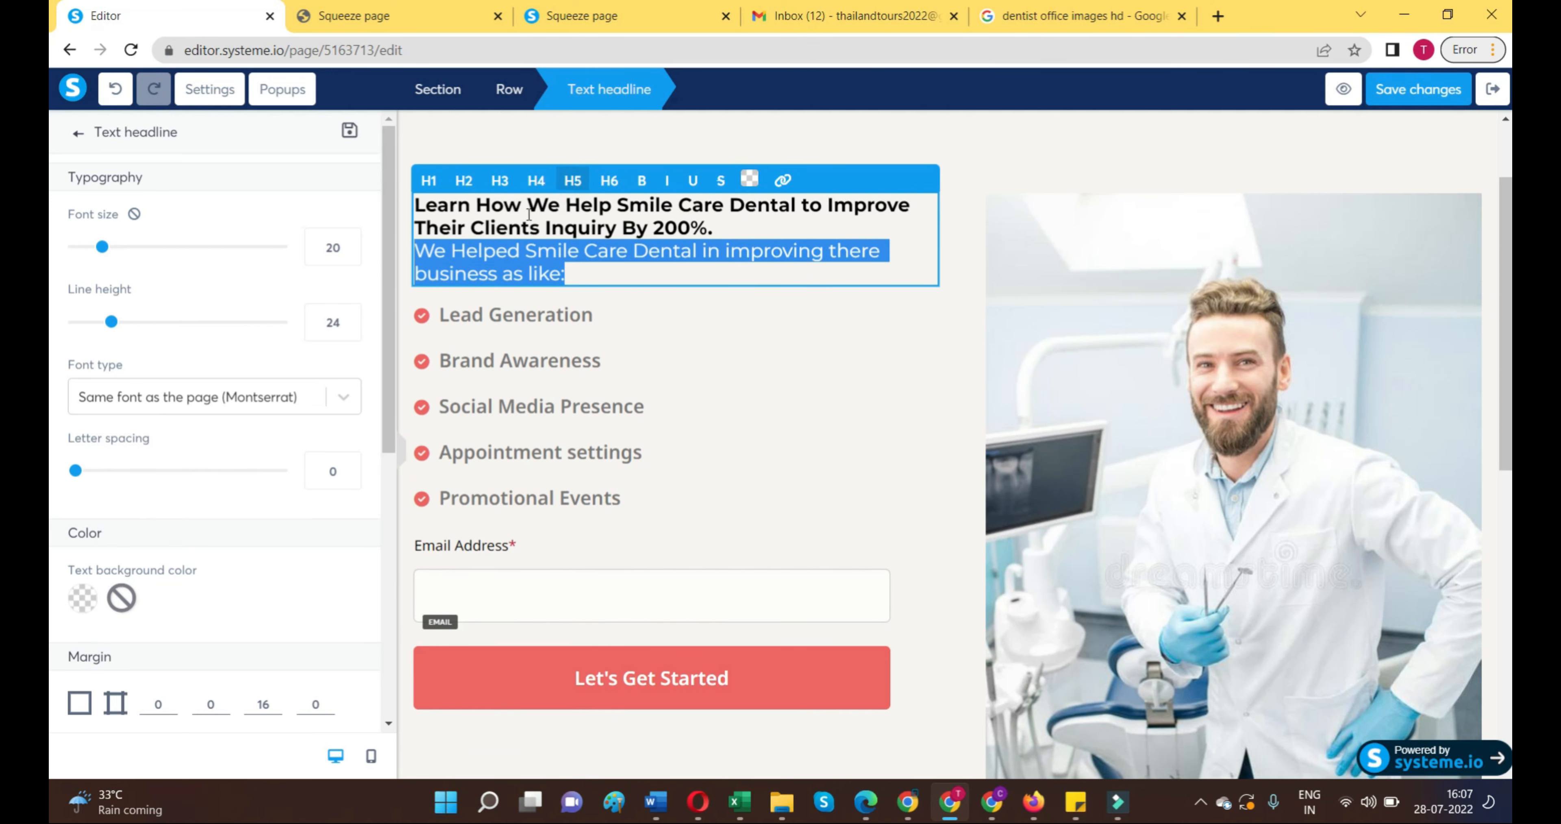
left_click(731, 230)
key("Return")
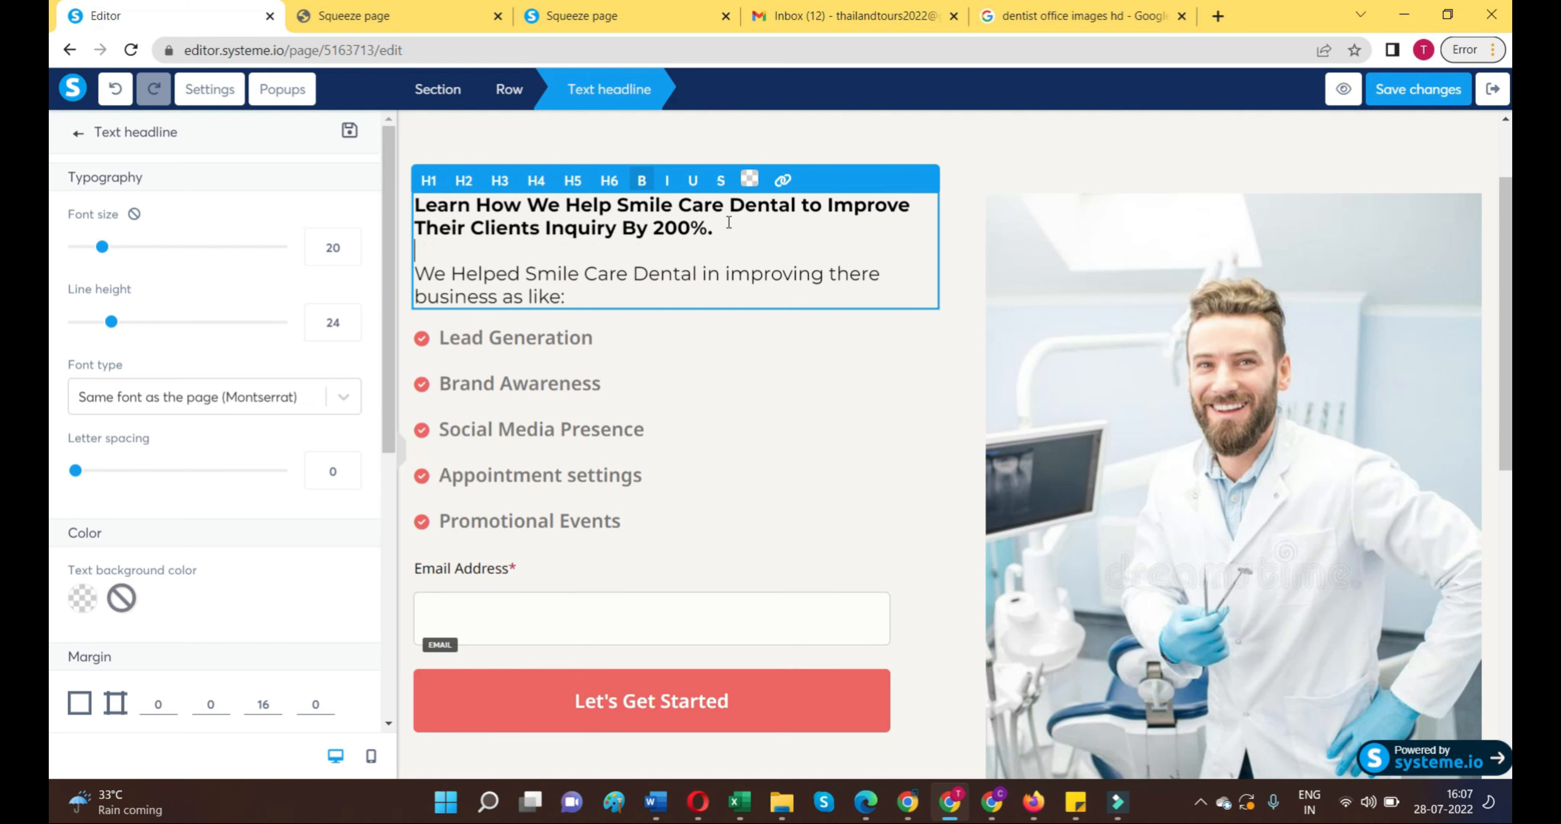
left_click(828, 492)
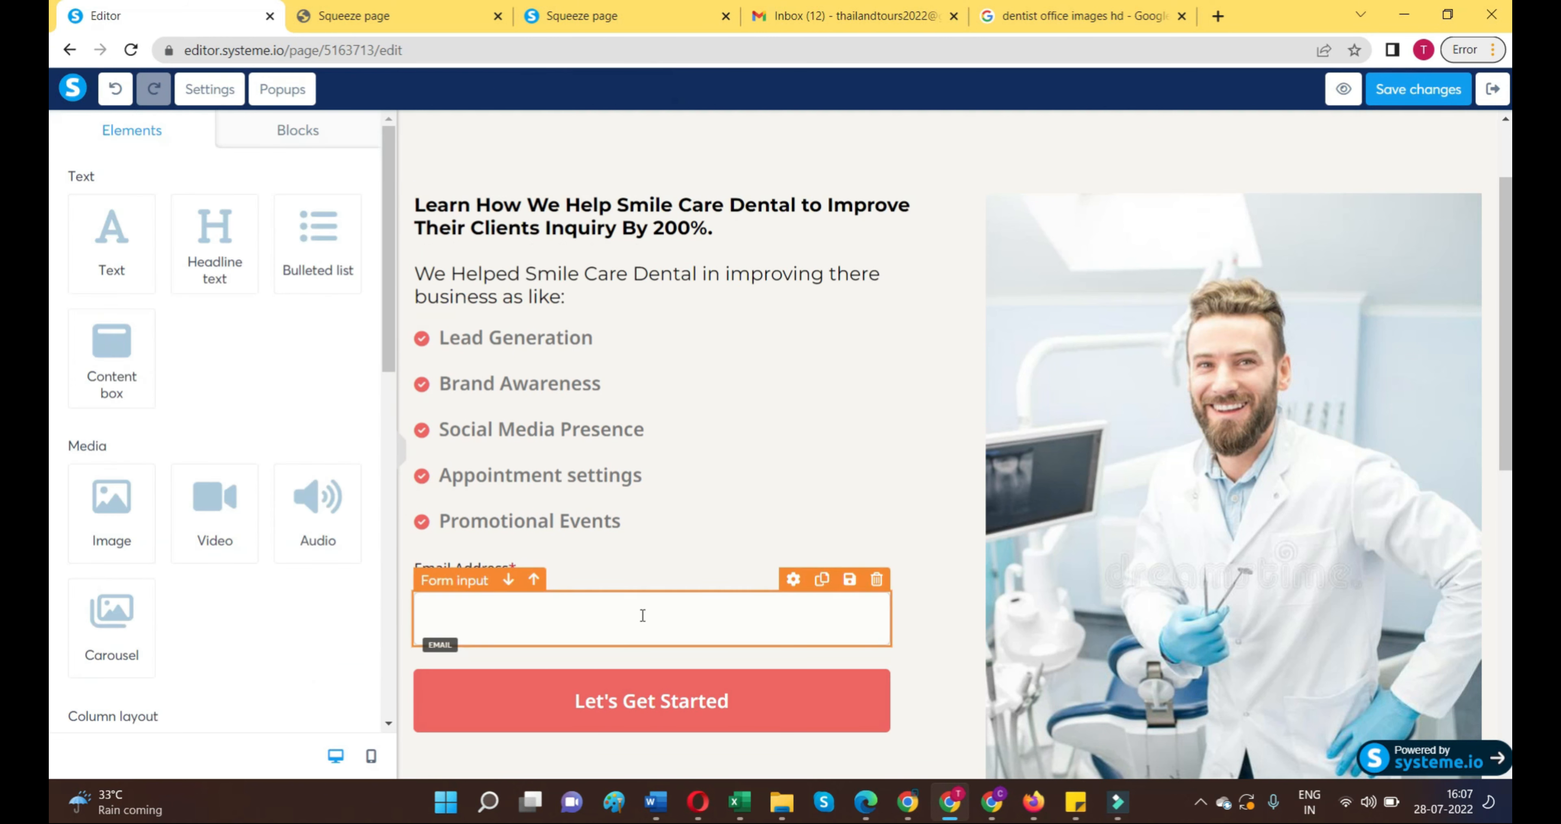
Step: Duplicate the email input field in the opt-in form
left_click(642, 618)
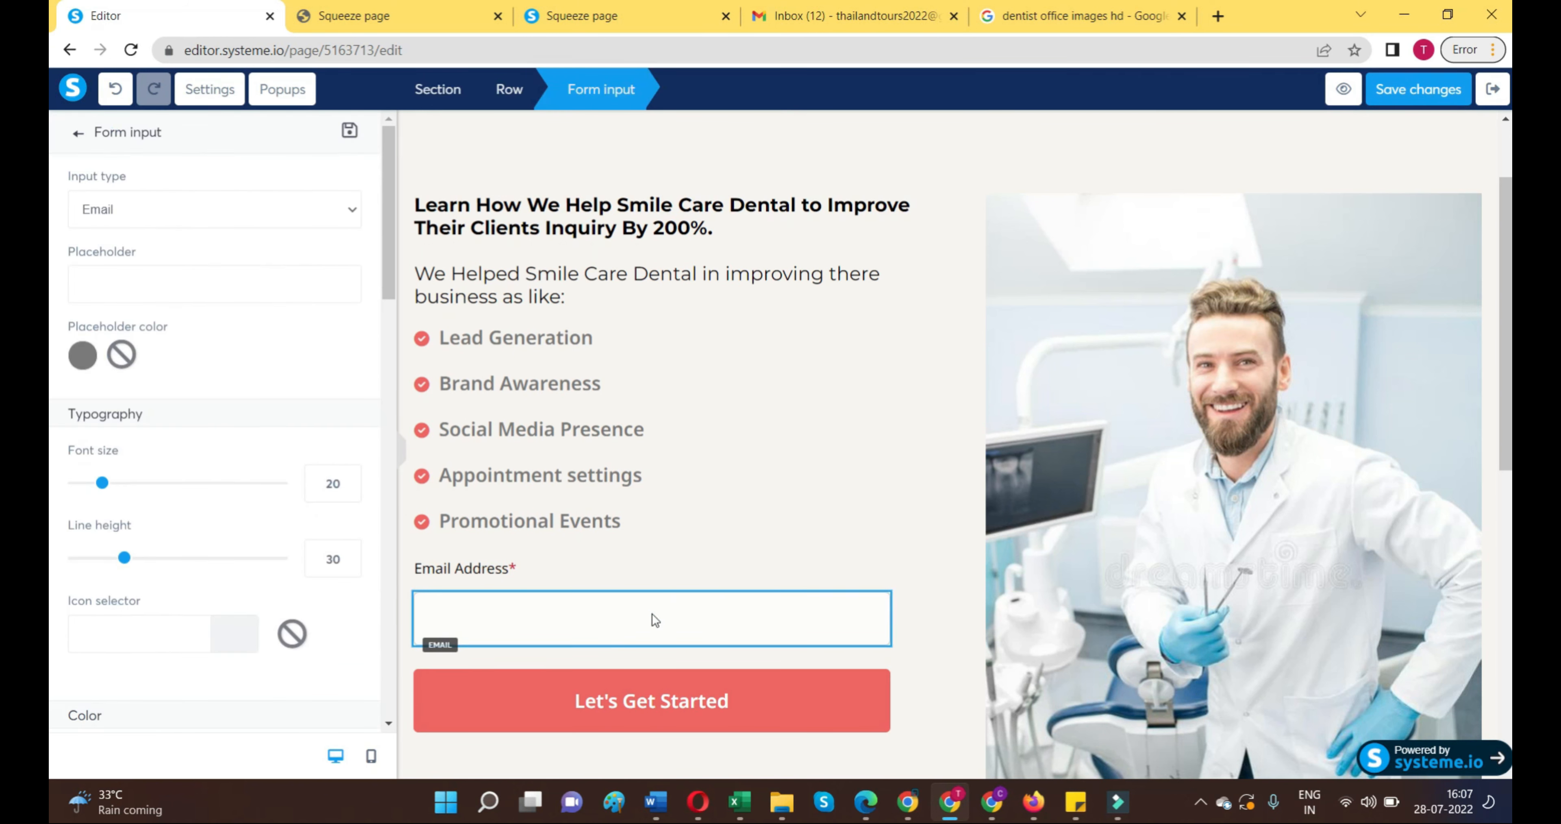
left_click(771, 491)
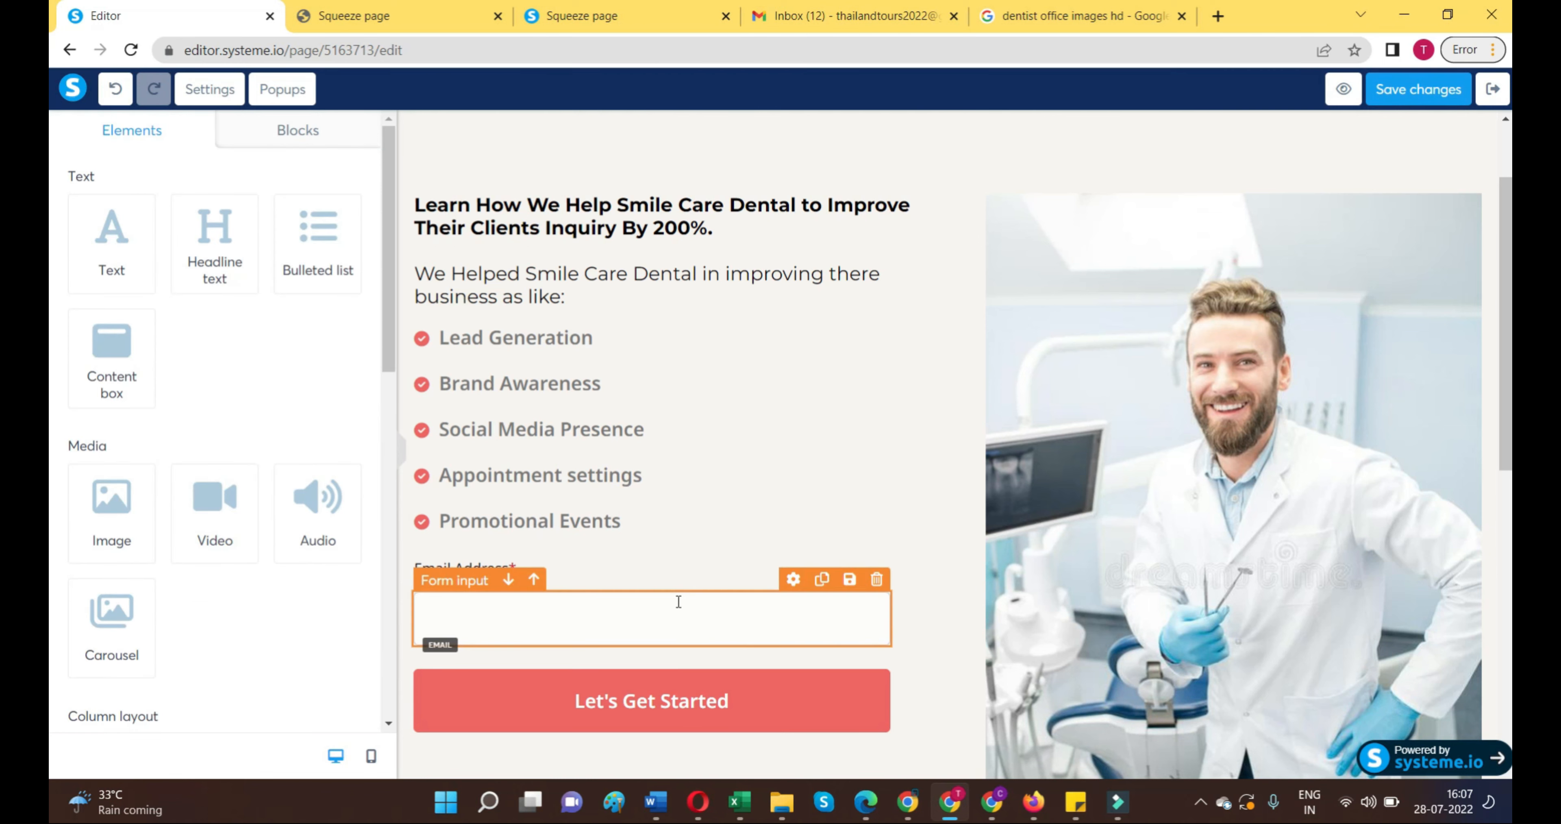
left_click(794, 581)
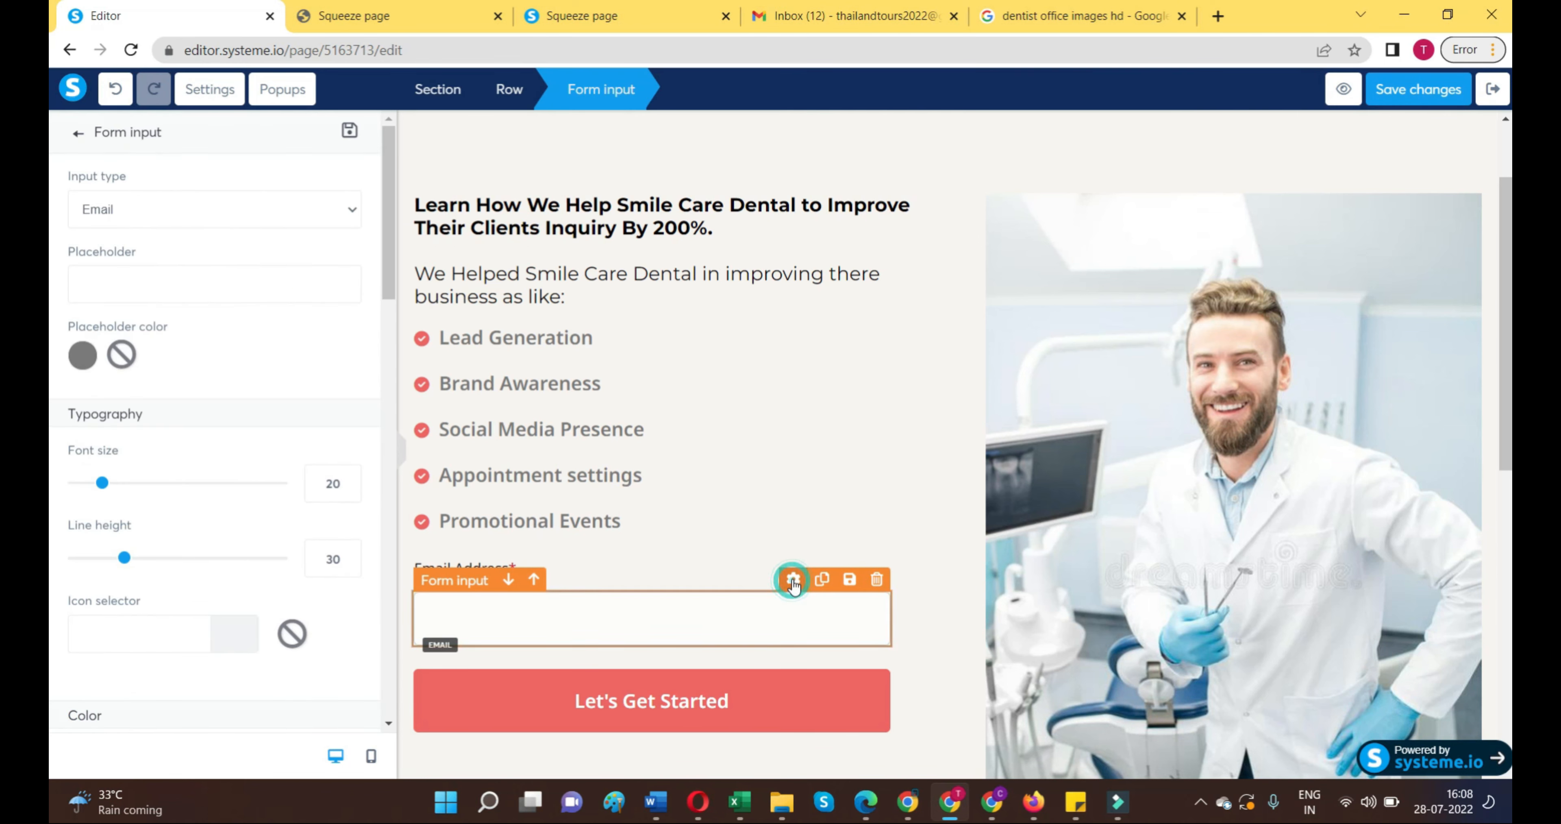
left_click(823, 580)
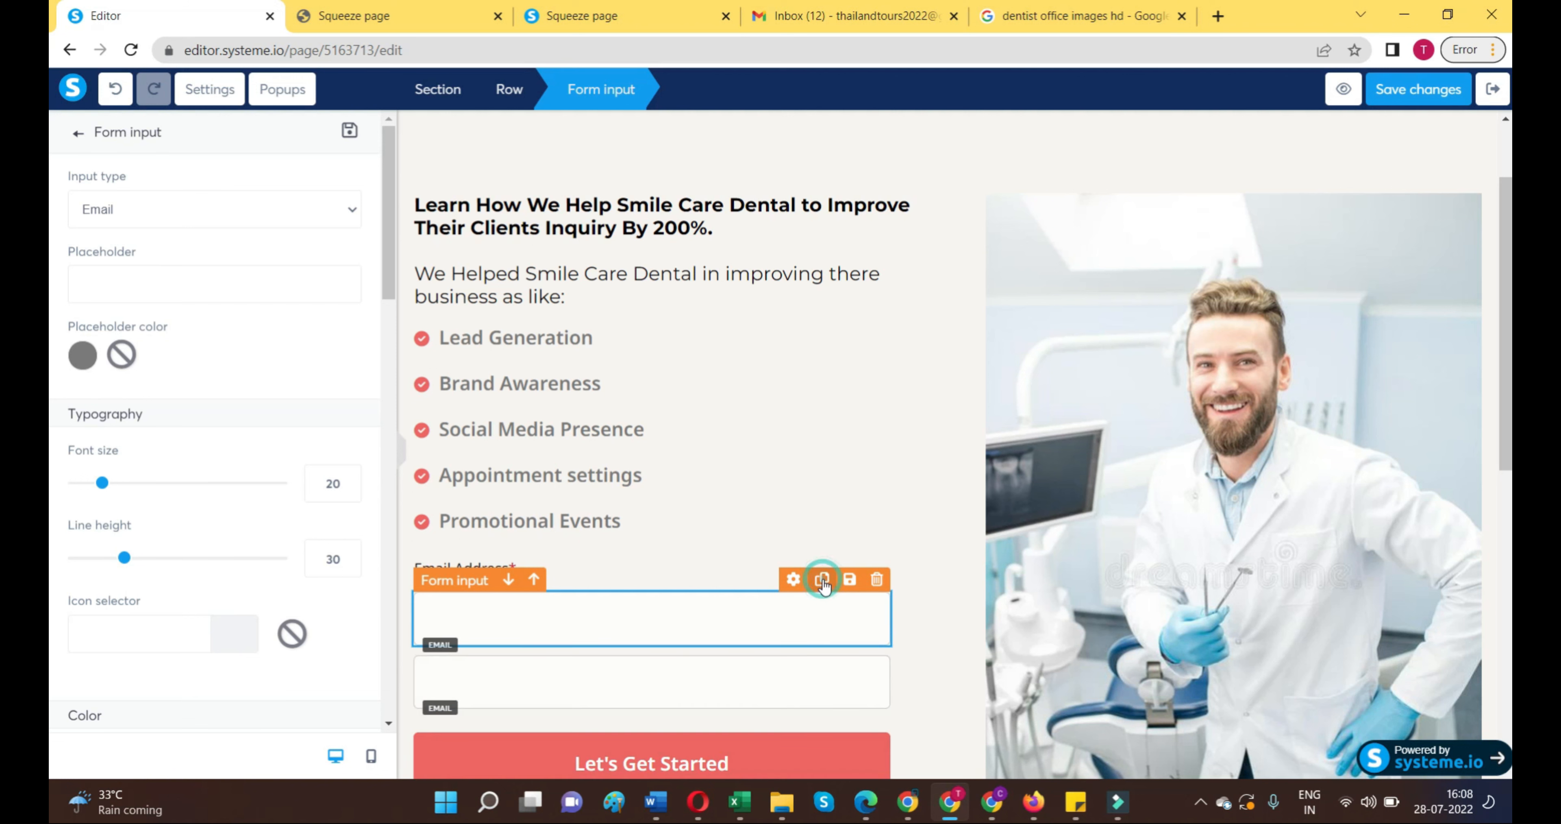
Step: Set the input type of the upper form field to First name
left_click(576, 616)
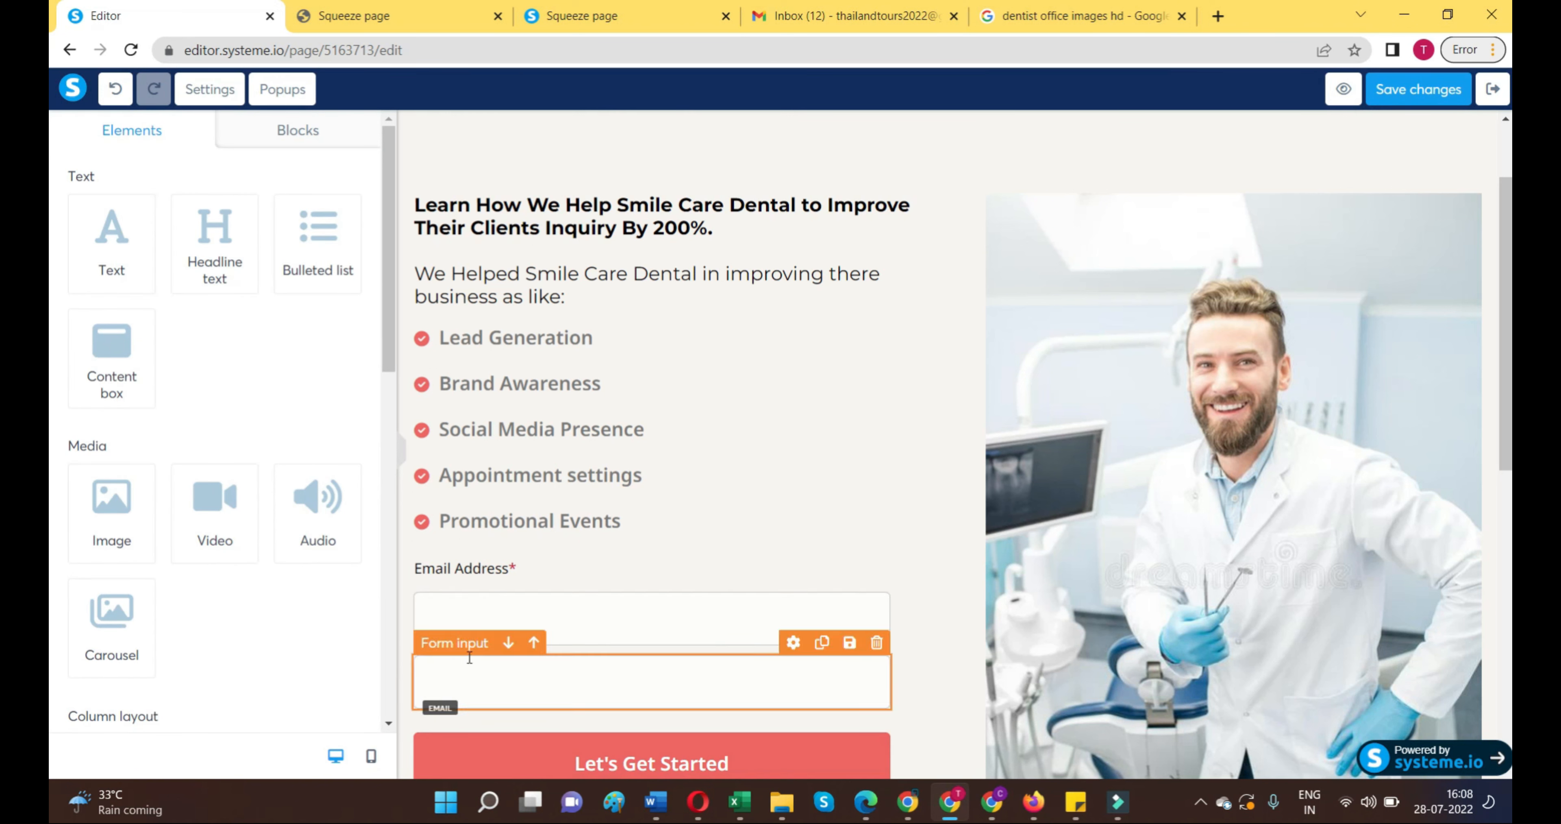
left_click(572, 613)
left_click(182, 215)
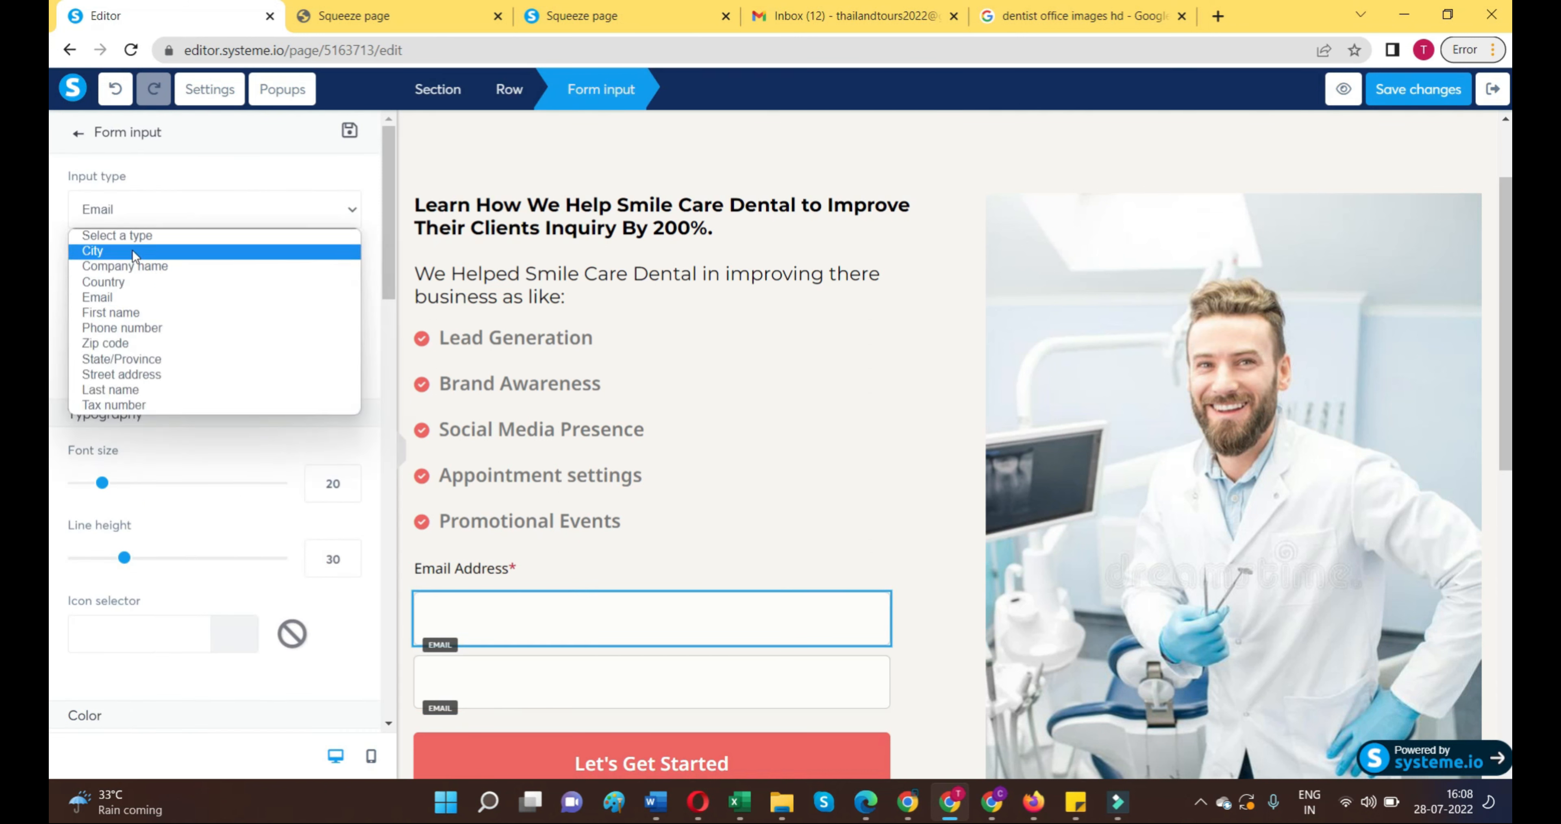
left_click(133, 301)
left_click(172, 212)
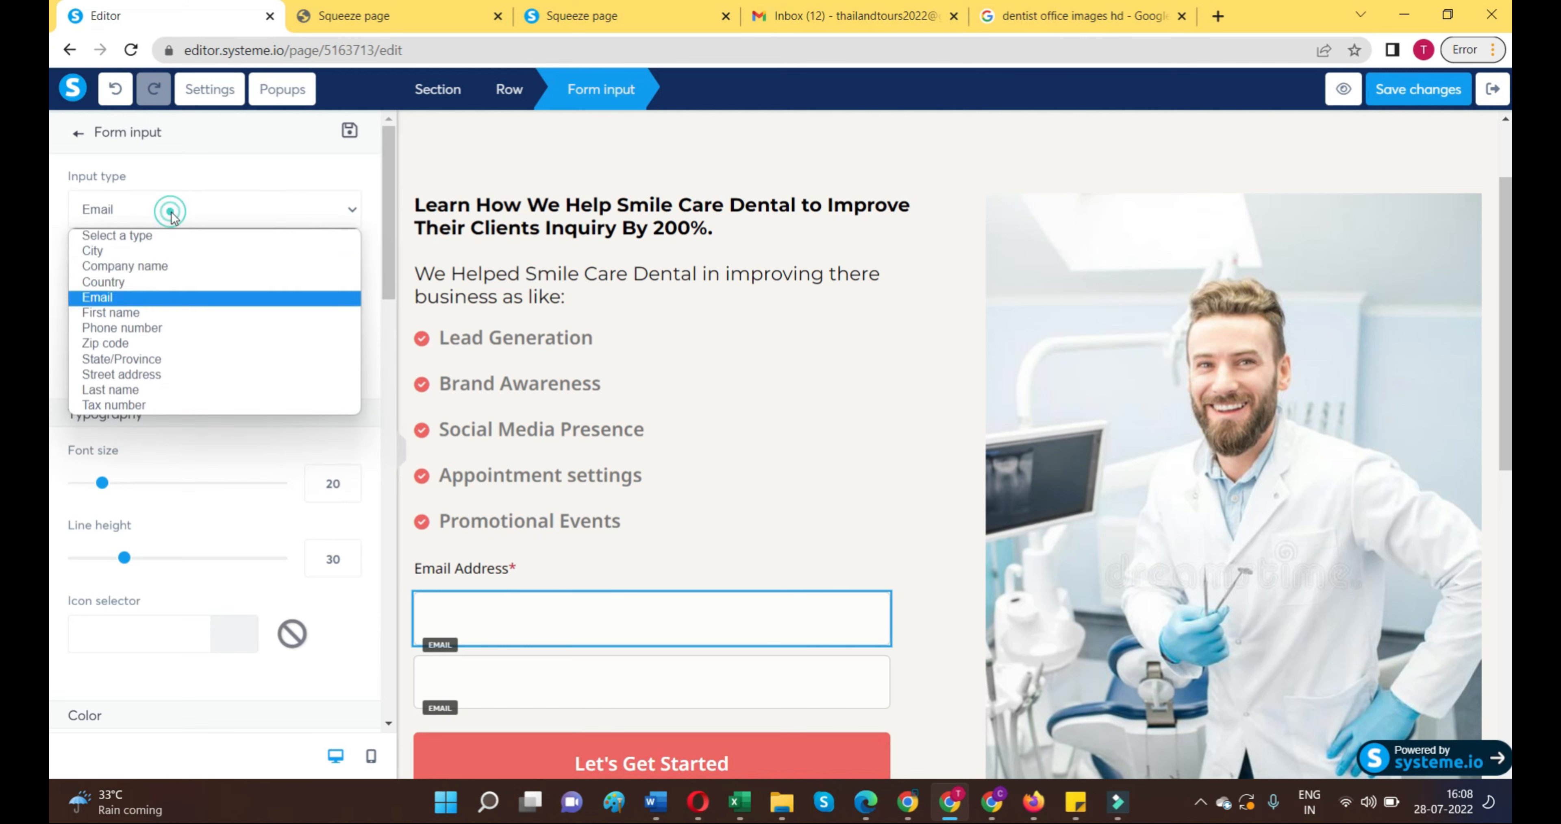
left_click(139, 312)
left_click(844, 430)
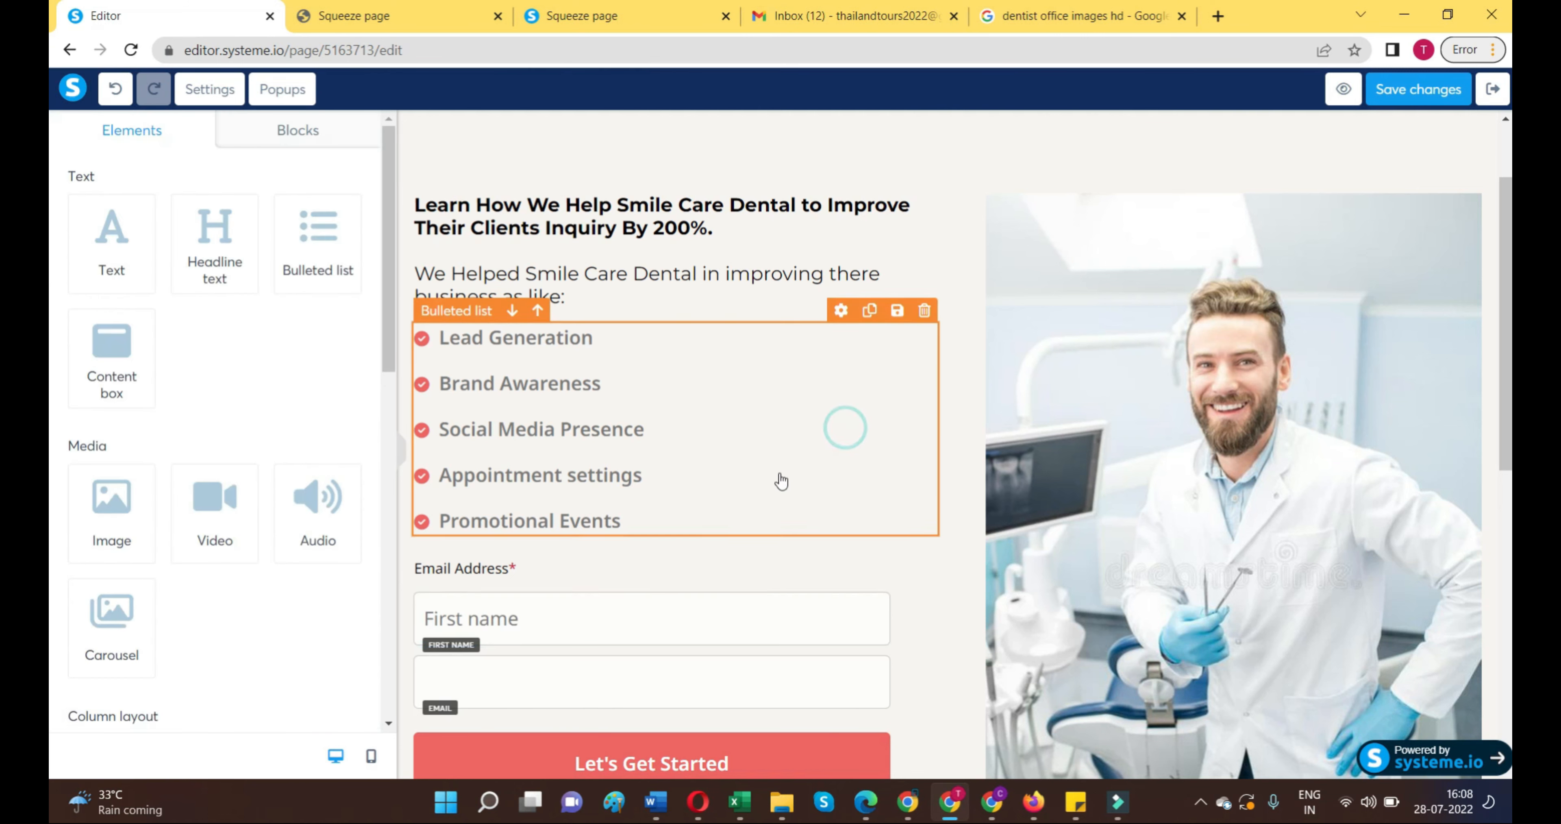
Step: Change the opt-in form button's text to "SEND ME THE CASE STUDY !"
scroll(715, 526, "down", 5)
left_click(755, 491)
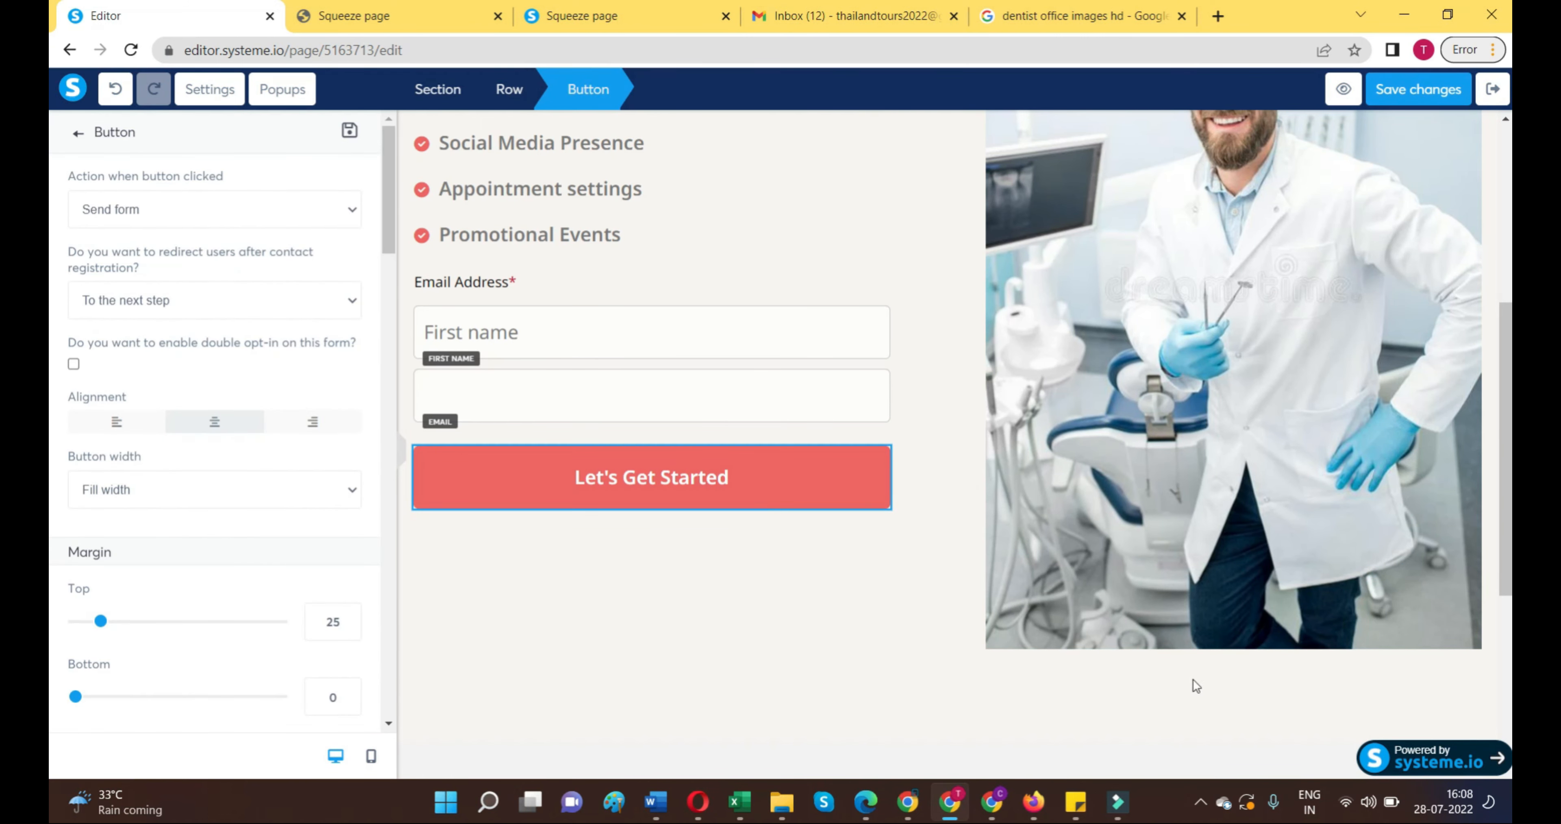
left_click(704, 488)
left_click(704, 489)
left_click(704, 488)
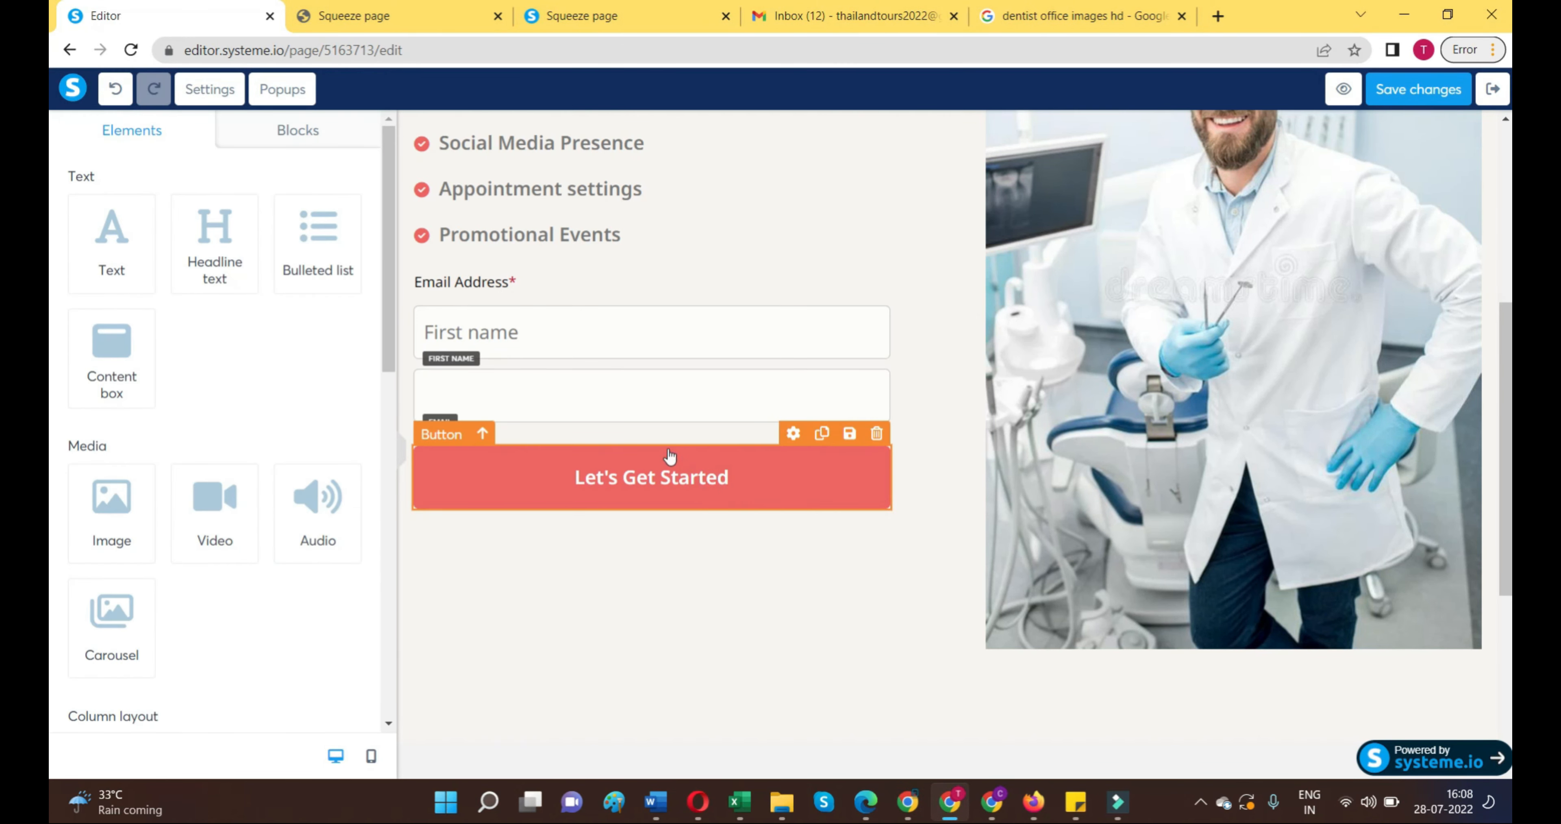
left_click(537, 455)
scroll(143, 387, "down", 5)
scroll(143, 429, "up", 5)
scroll(230, 439, "down", 8)
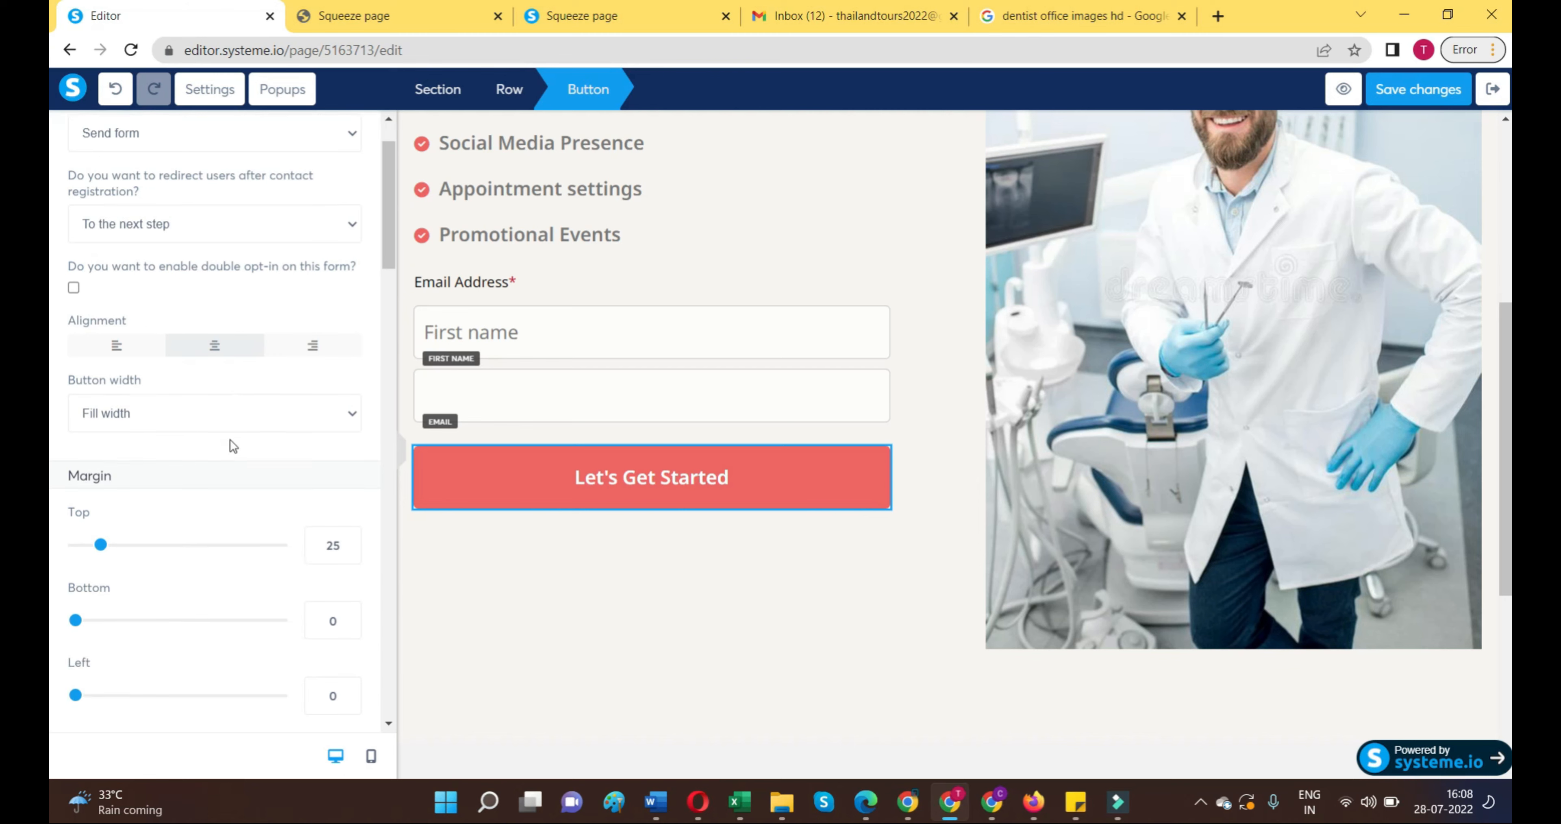
left_click(195, 497)
left_click_drag(179, 502, 56, 502)
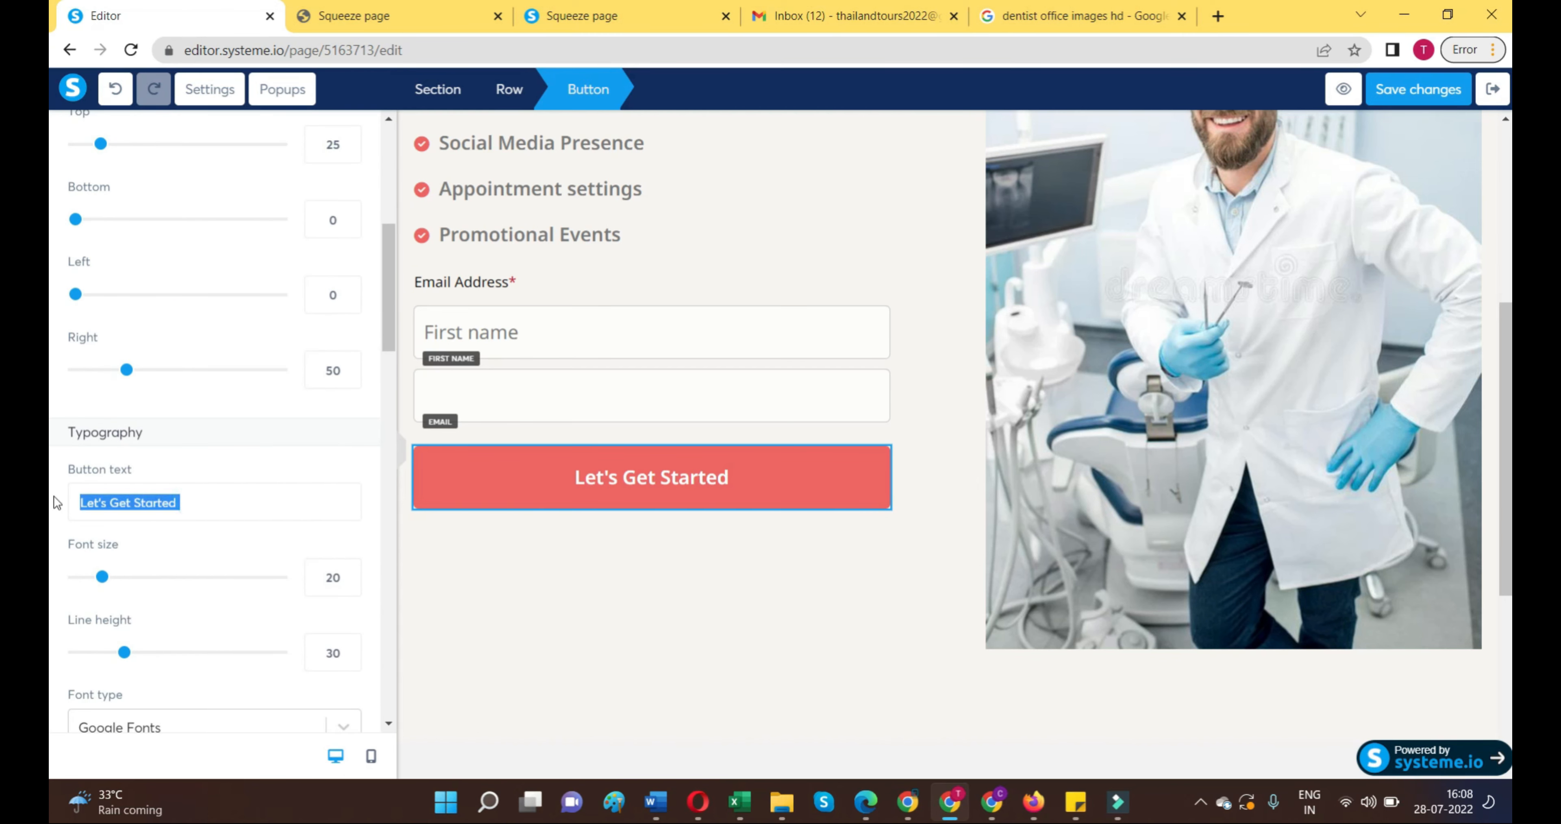
type("SEN")
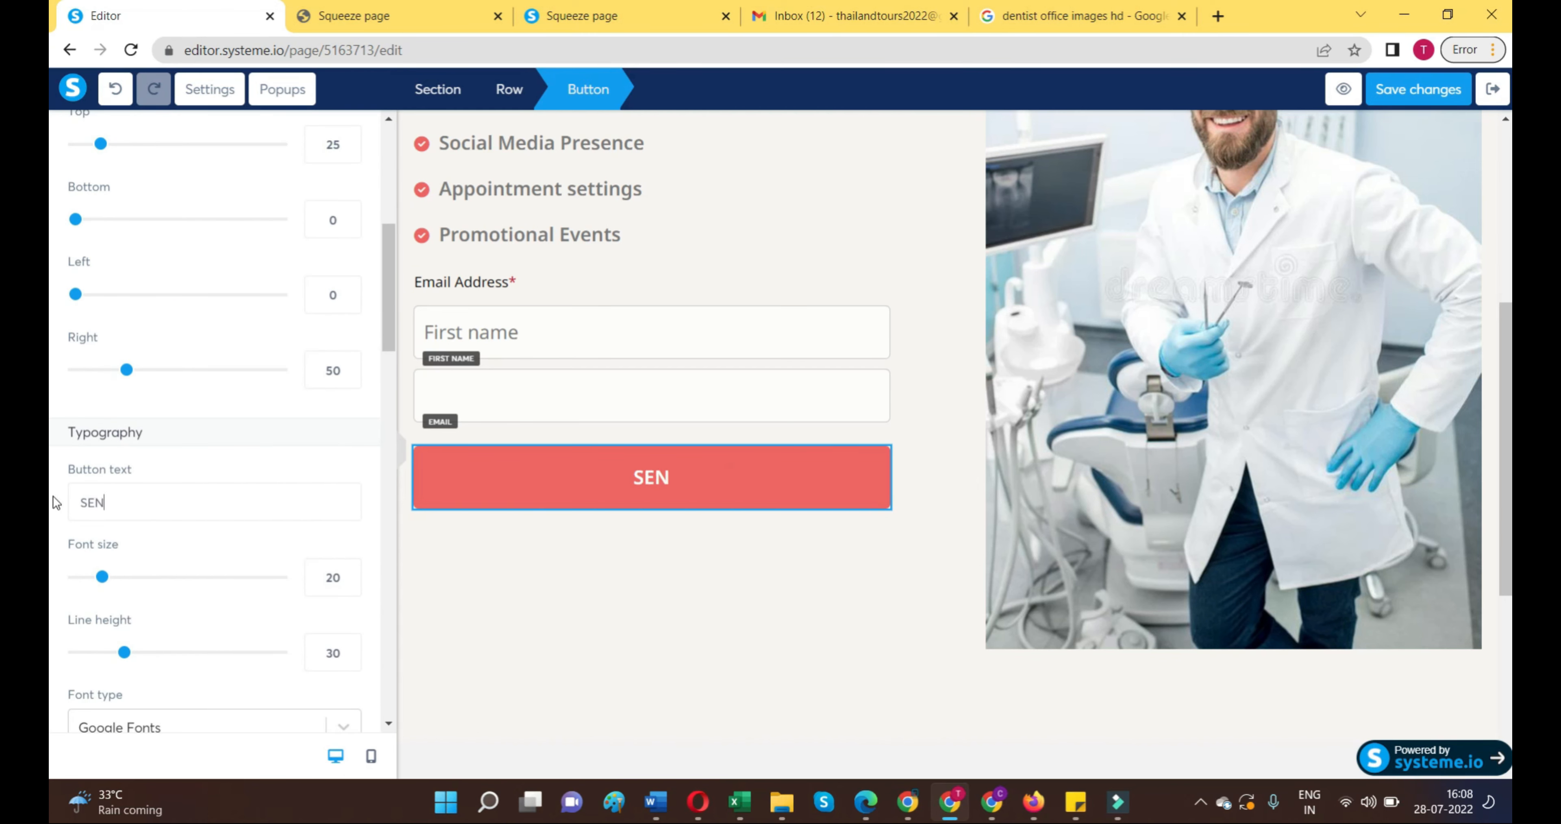
type("D ME THE ")
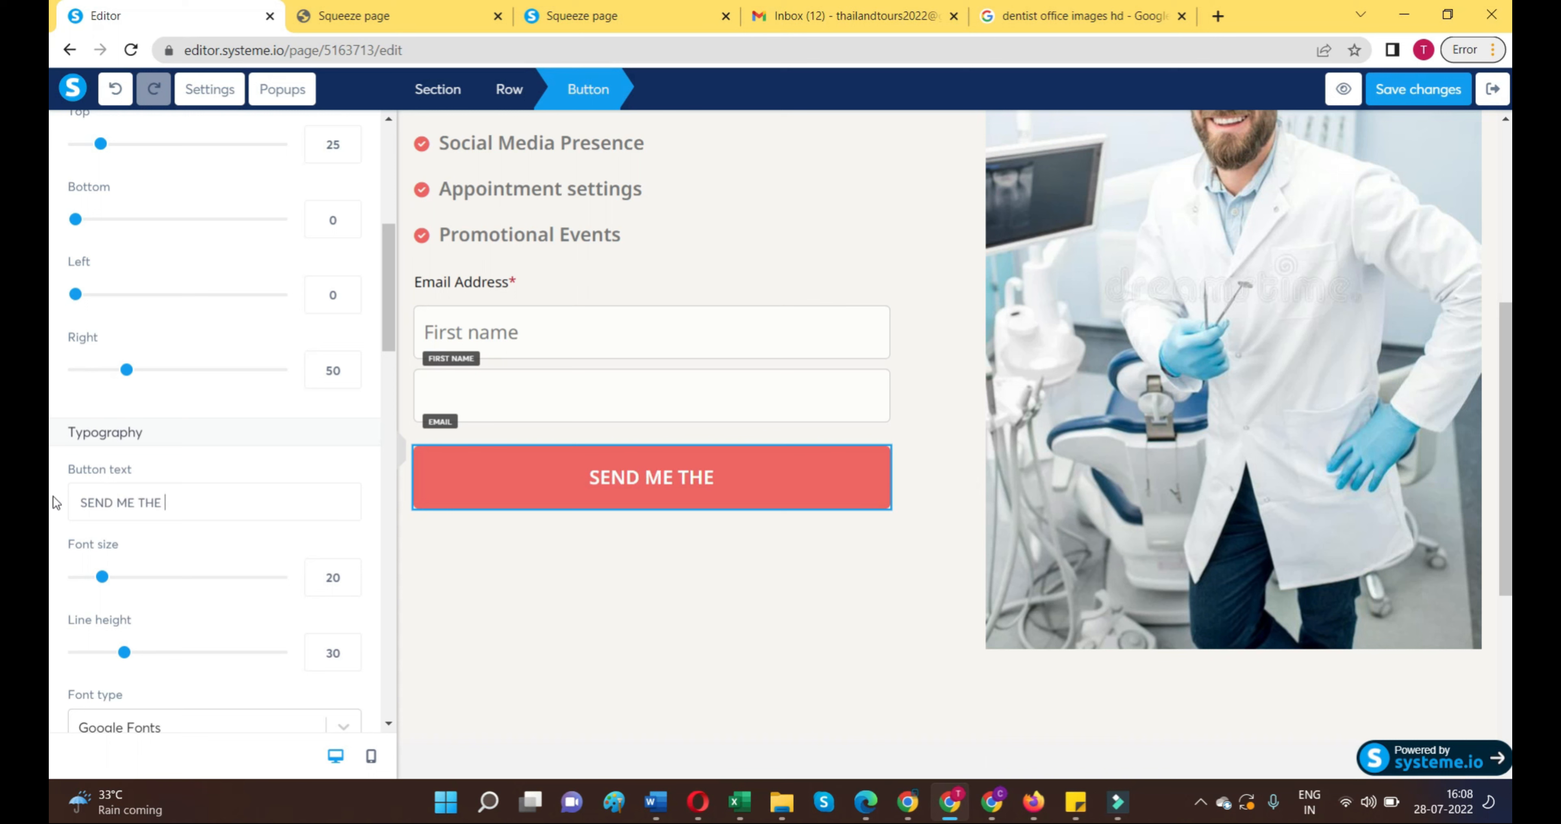
type("CASE STUD")
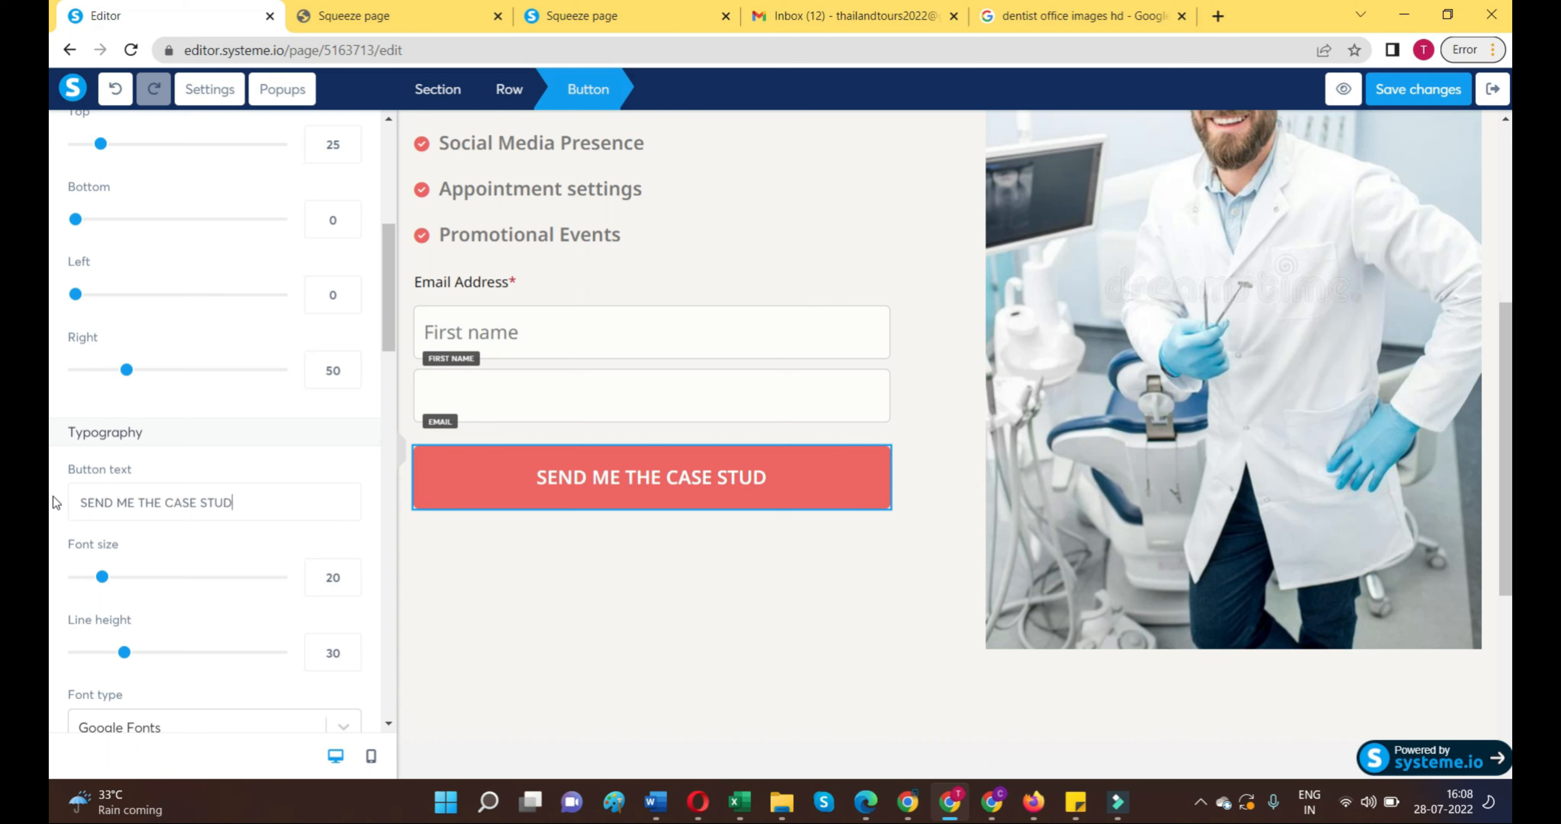
key("BackSpace")
key("BackSpace")
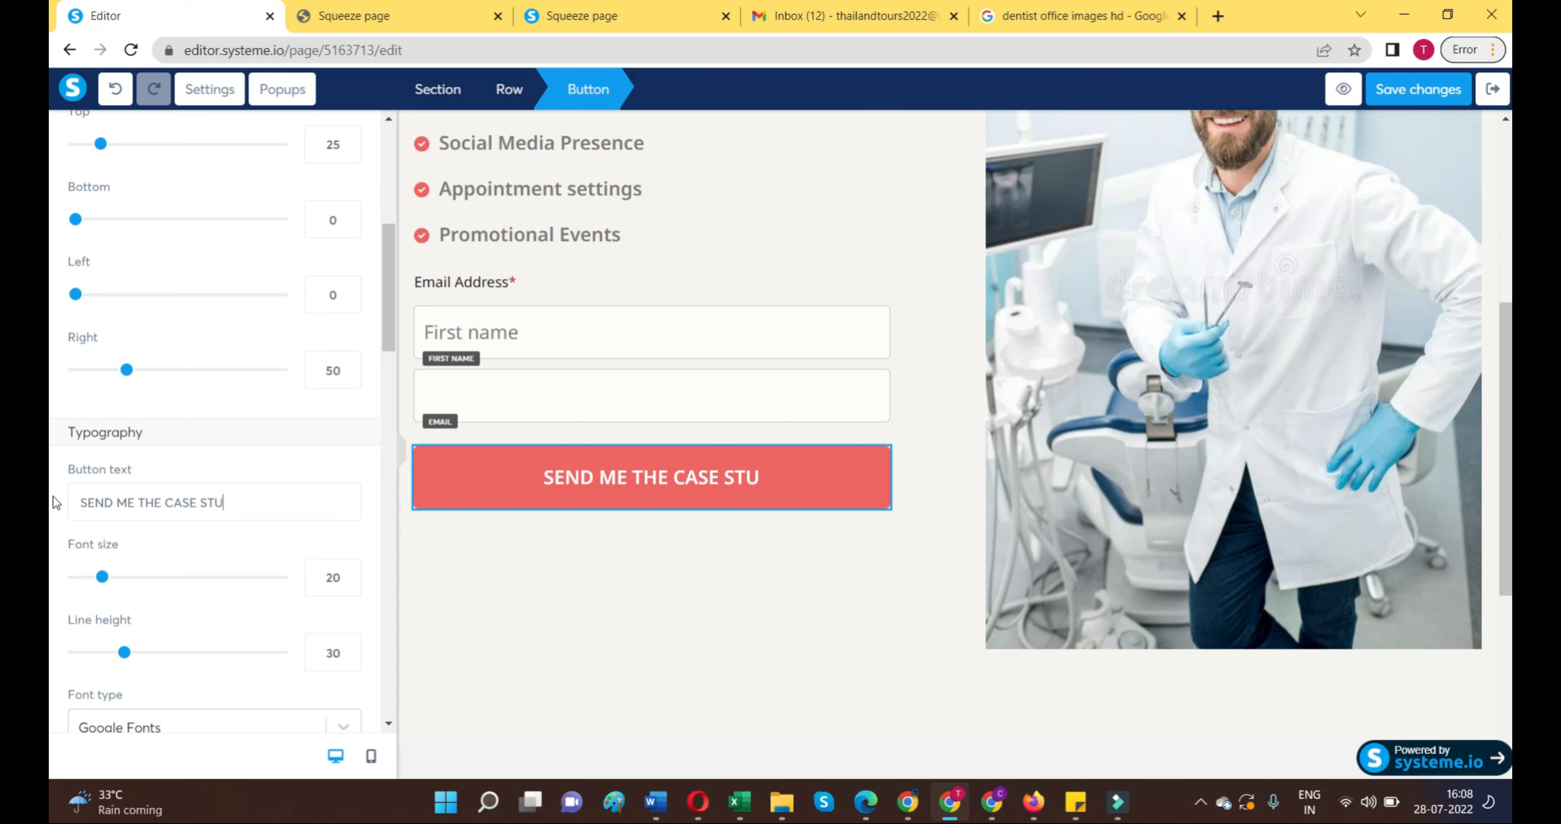
type("UDY ")
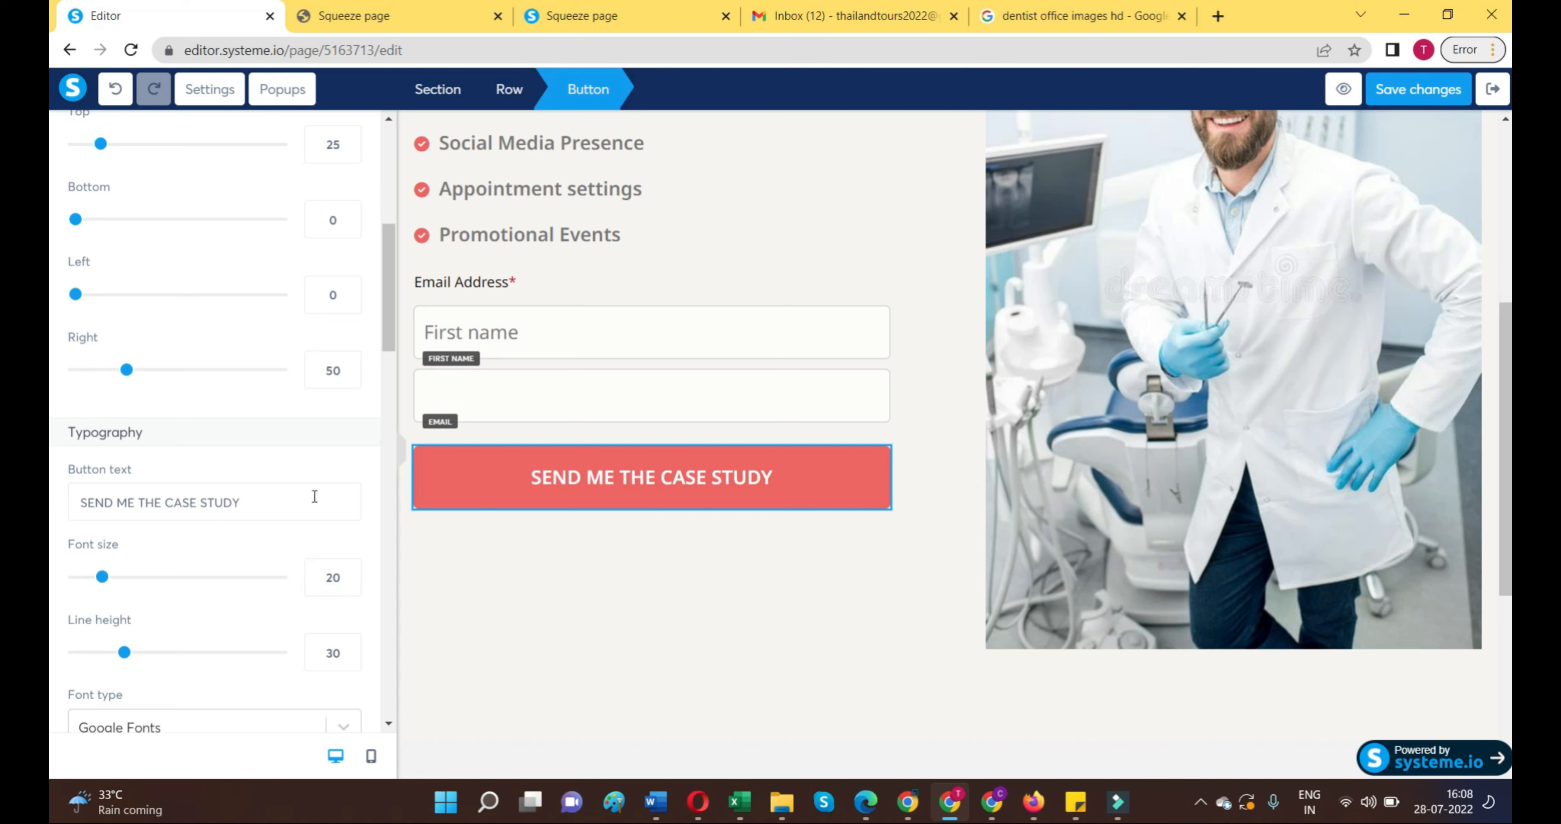
type("!")
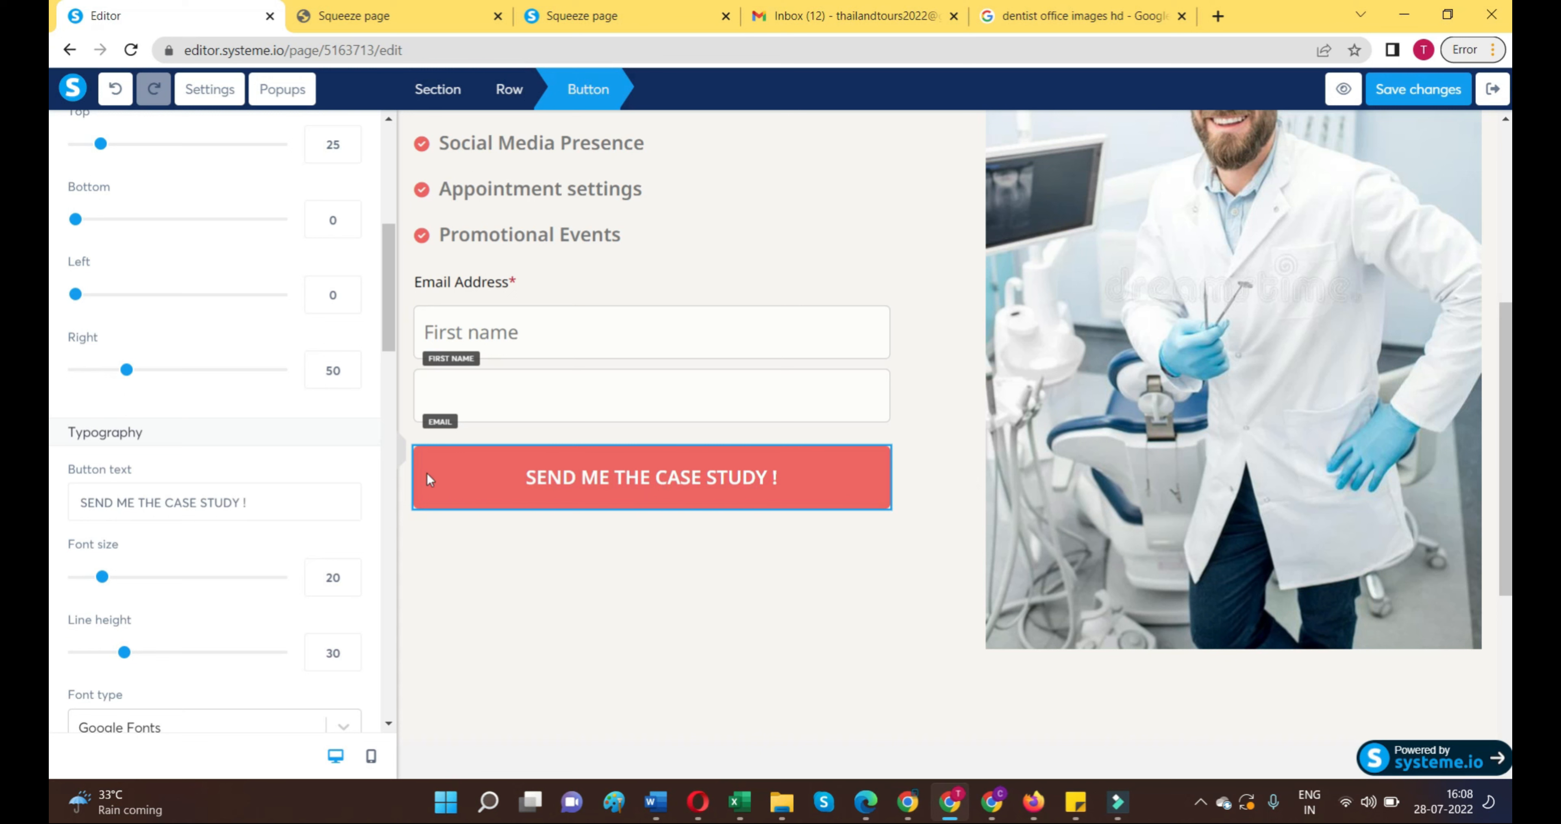
Step: Set the opt-in button's Google font to Montserrat
scroll(277, 542, "down", 3)
left_click(216, 596)
scroll(175, 641, "up", 3)
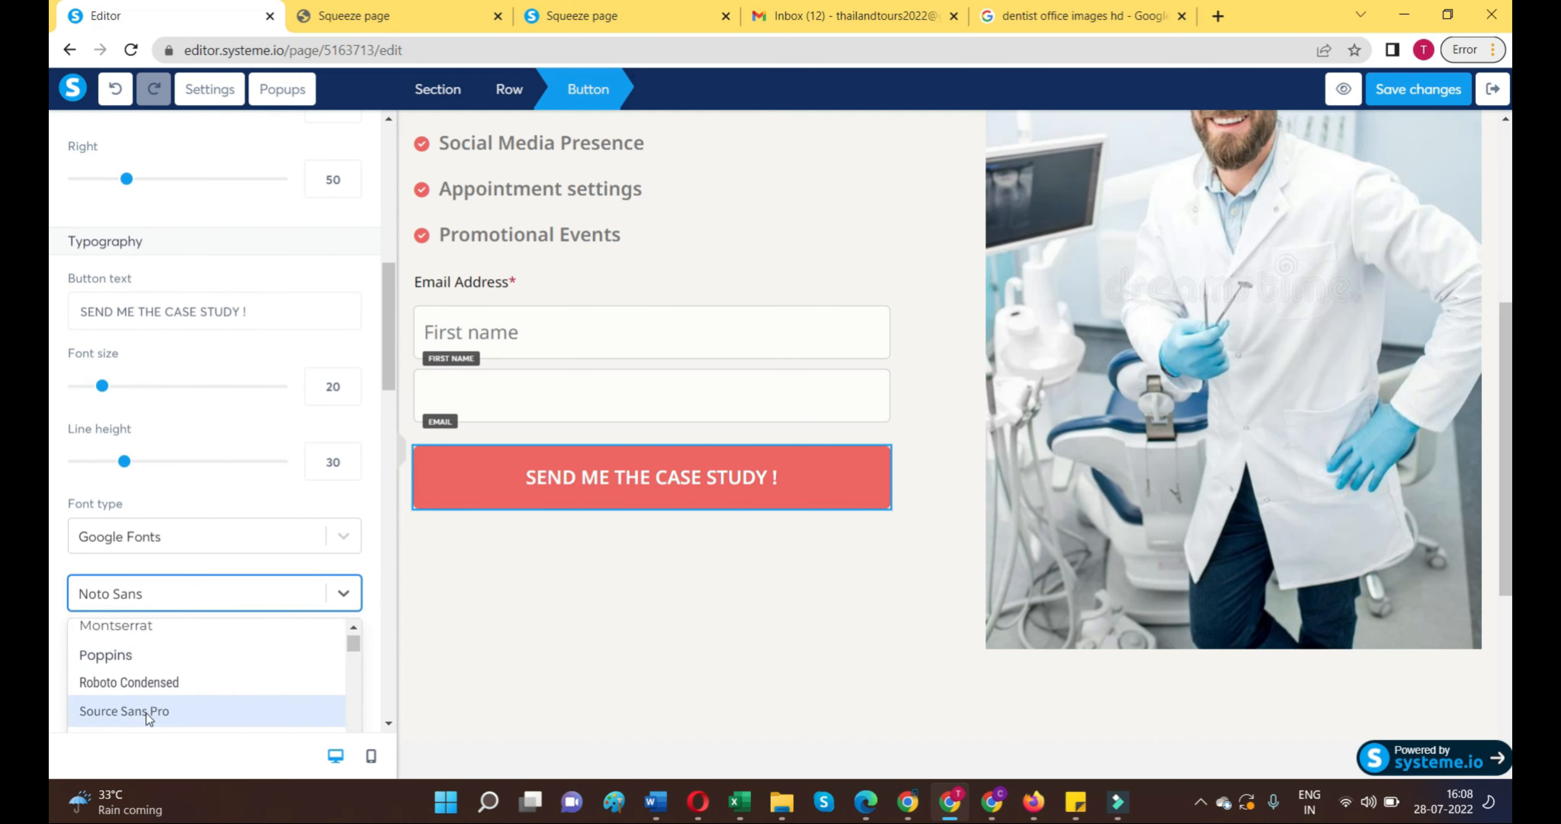
scroll(331, 583, "down", 3)
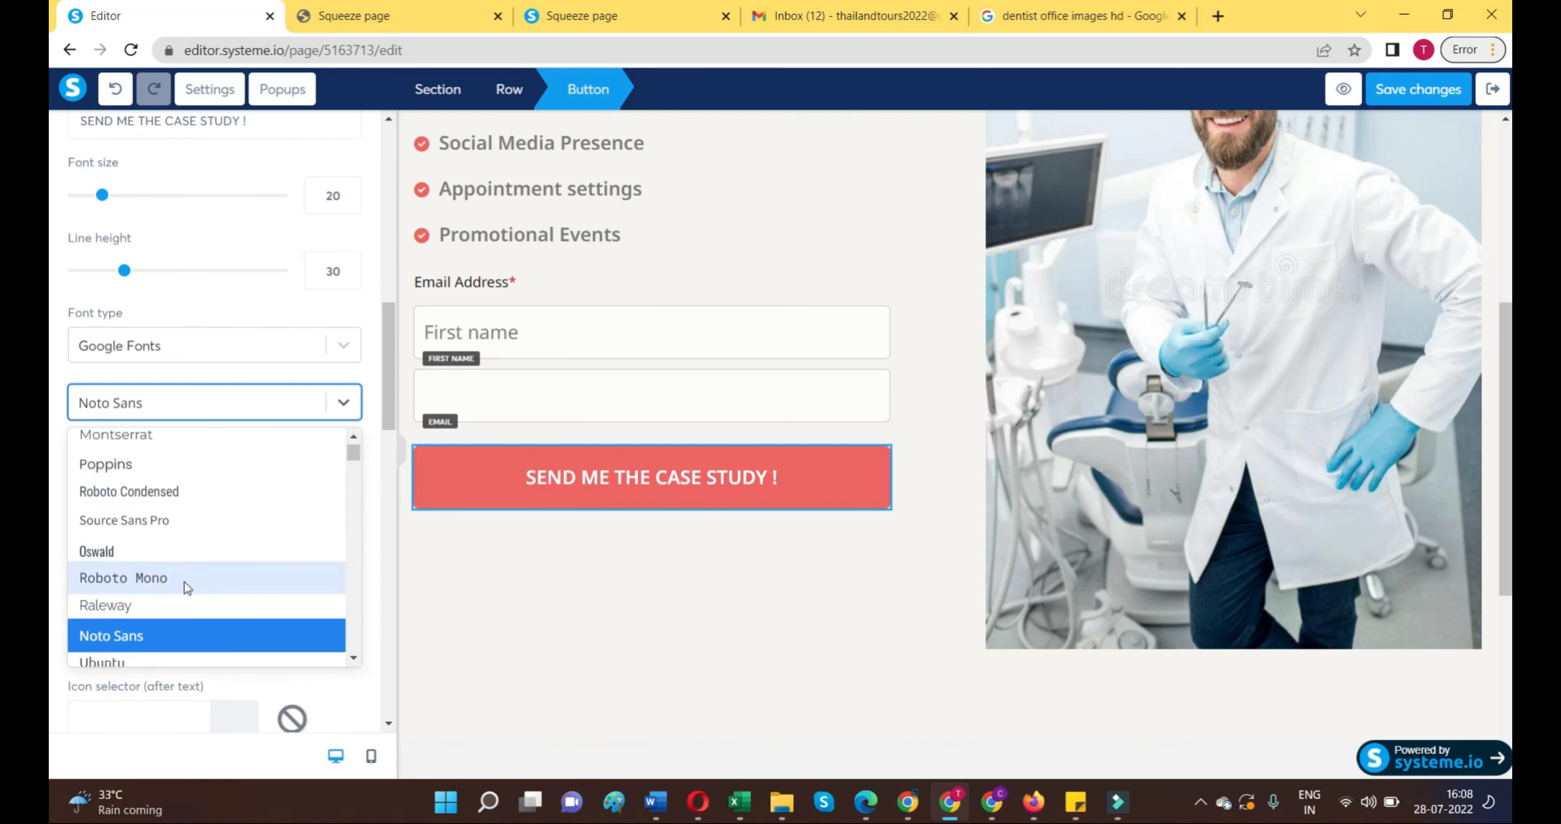
scroll(184, 582, "down", 6)
scroll(185, 588, "up", 6)
scroll(204, 553, "up", 2)
left_click(181, 532)
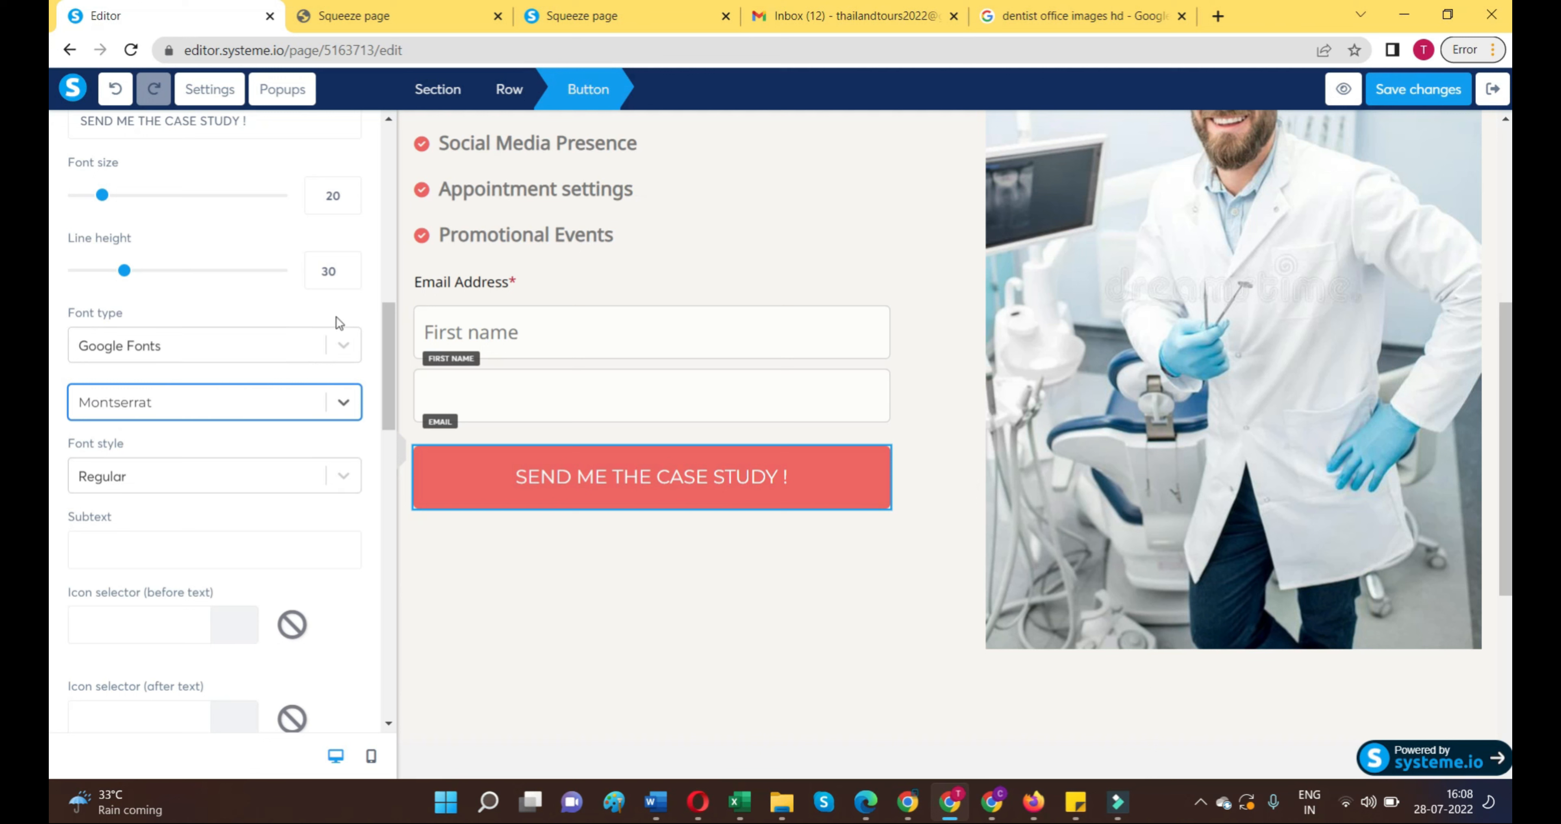
Step: Set the font style of the "SEND ME THE CASE STUDY !" button text to Bold 700
left_click(276, 491)
scroll(170, 570, "down", 3)
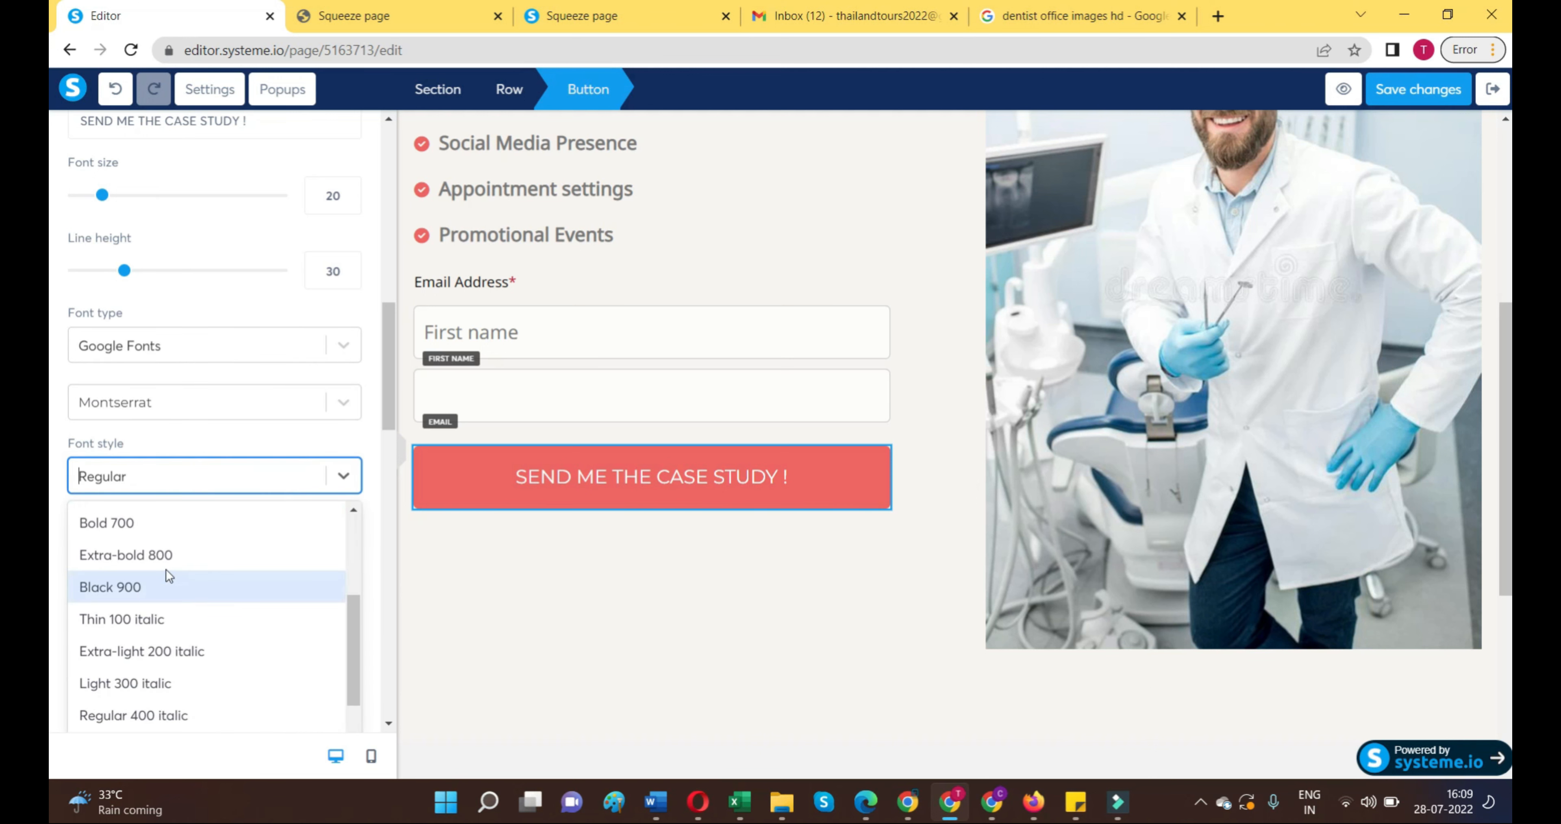
left_click(145, 522)
left_click(628, 575)
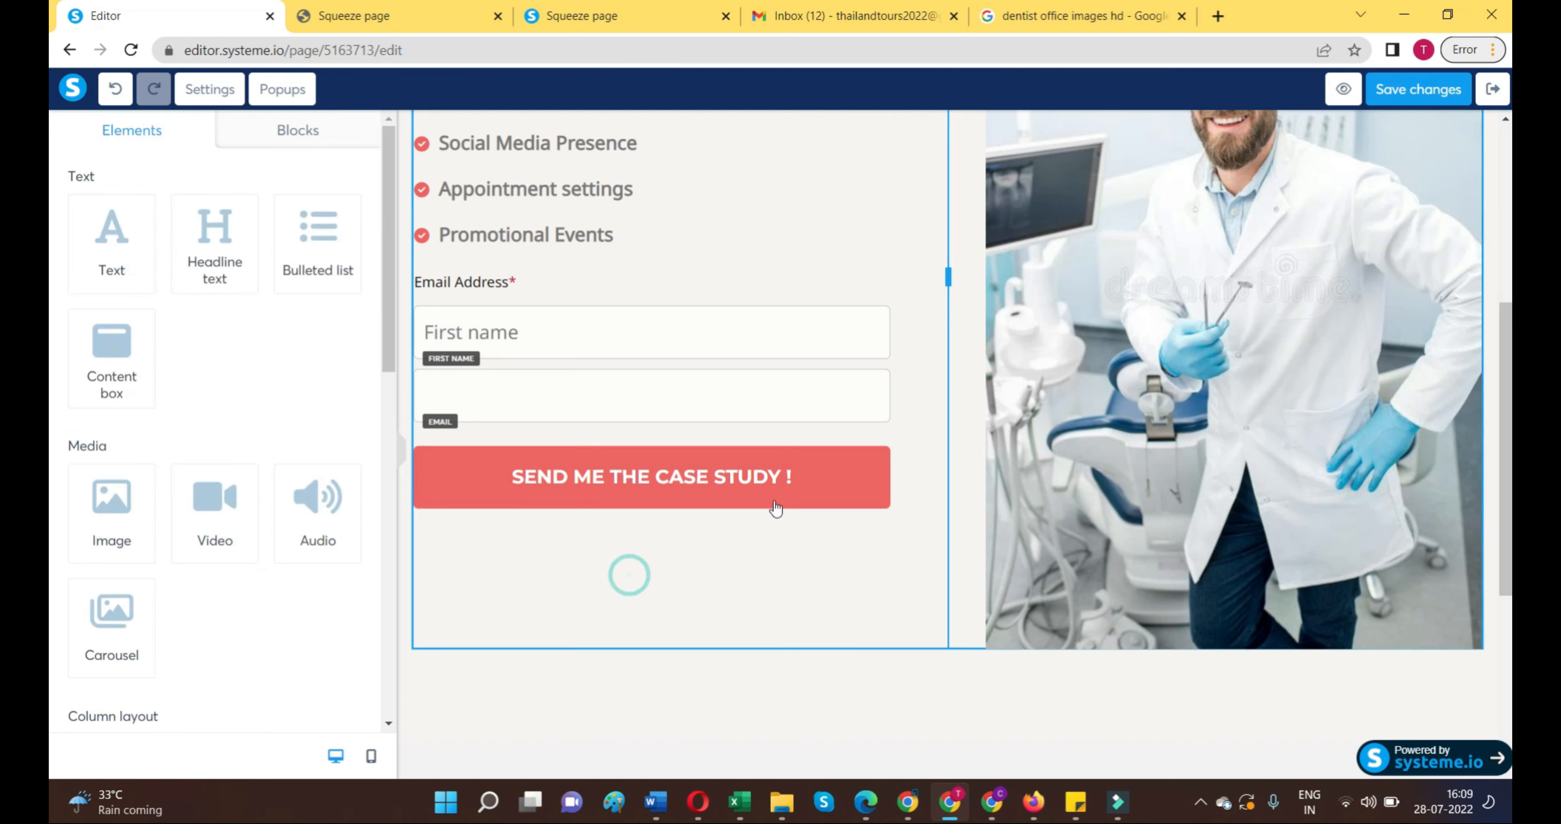
Step: Change the opt-in button's background color to the dark green default swatch
left_click(821, 485)
scroll(259, 596, "down", 7)
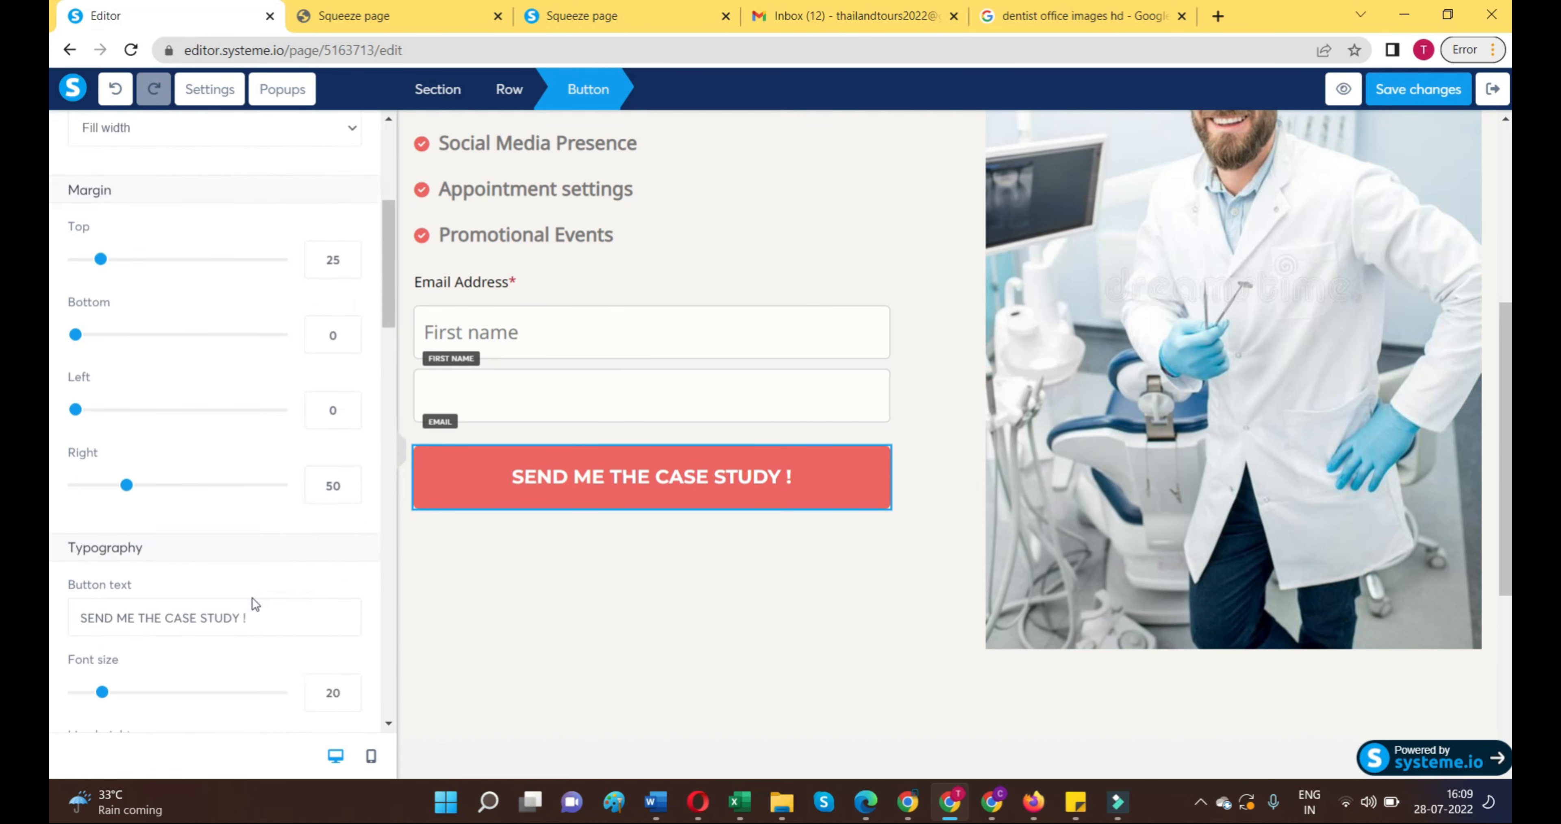
scroll(218, 627, "down", 8)
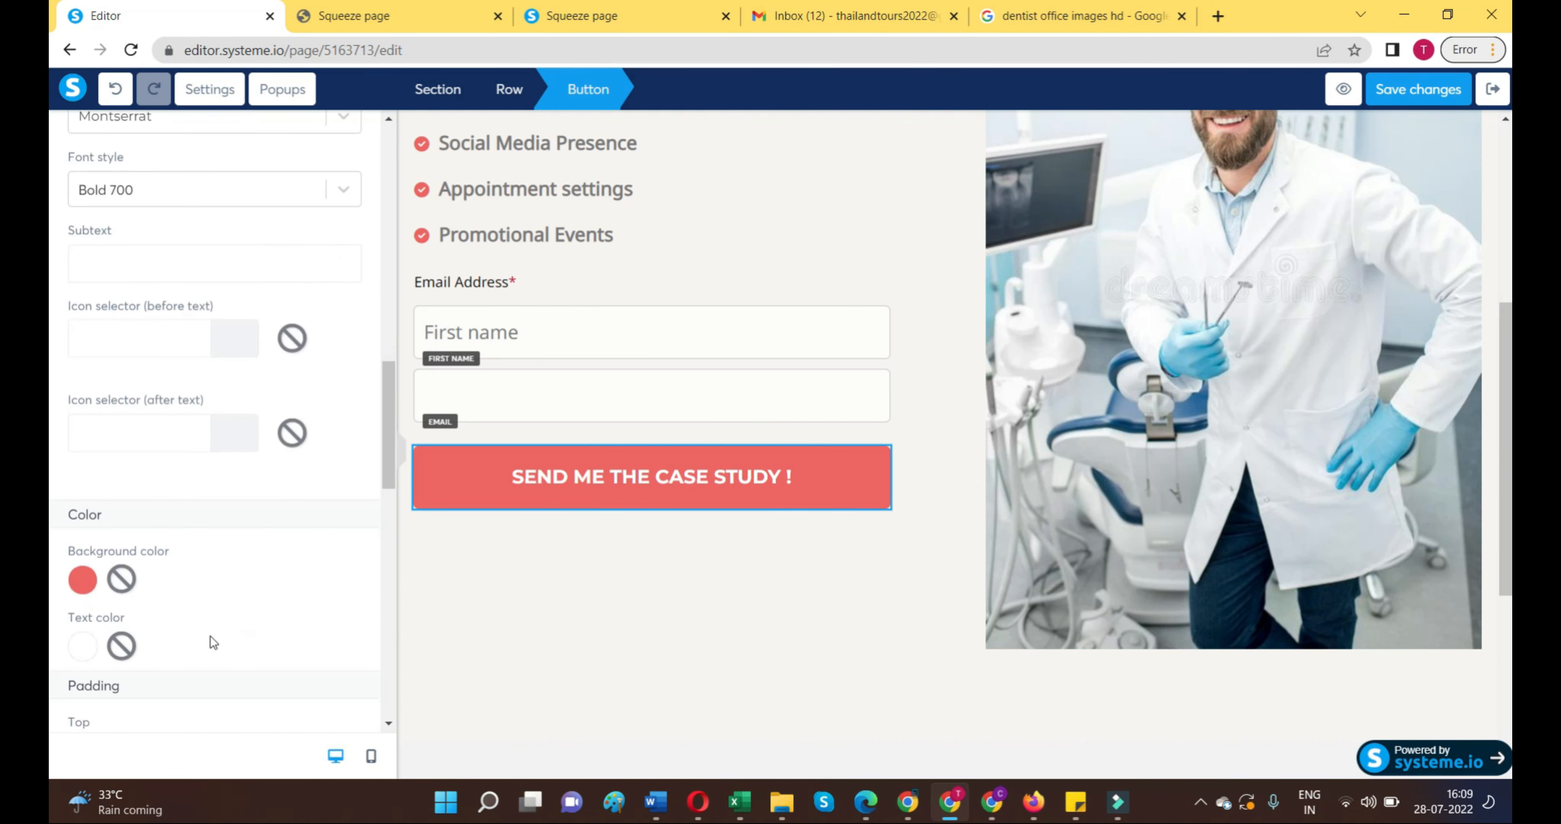
left_click(84, 581)
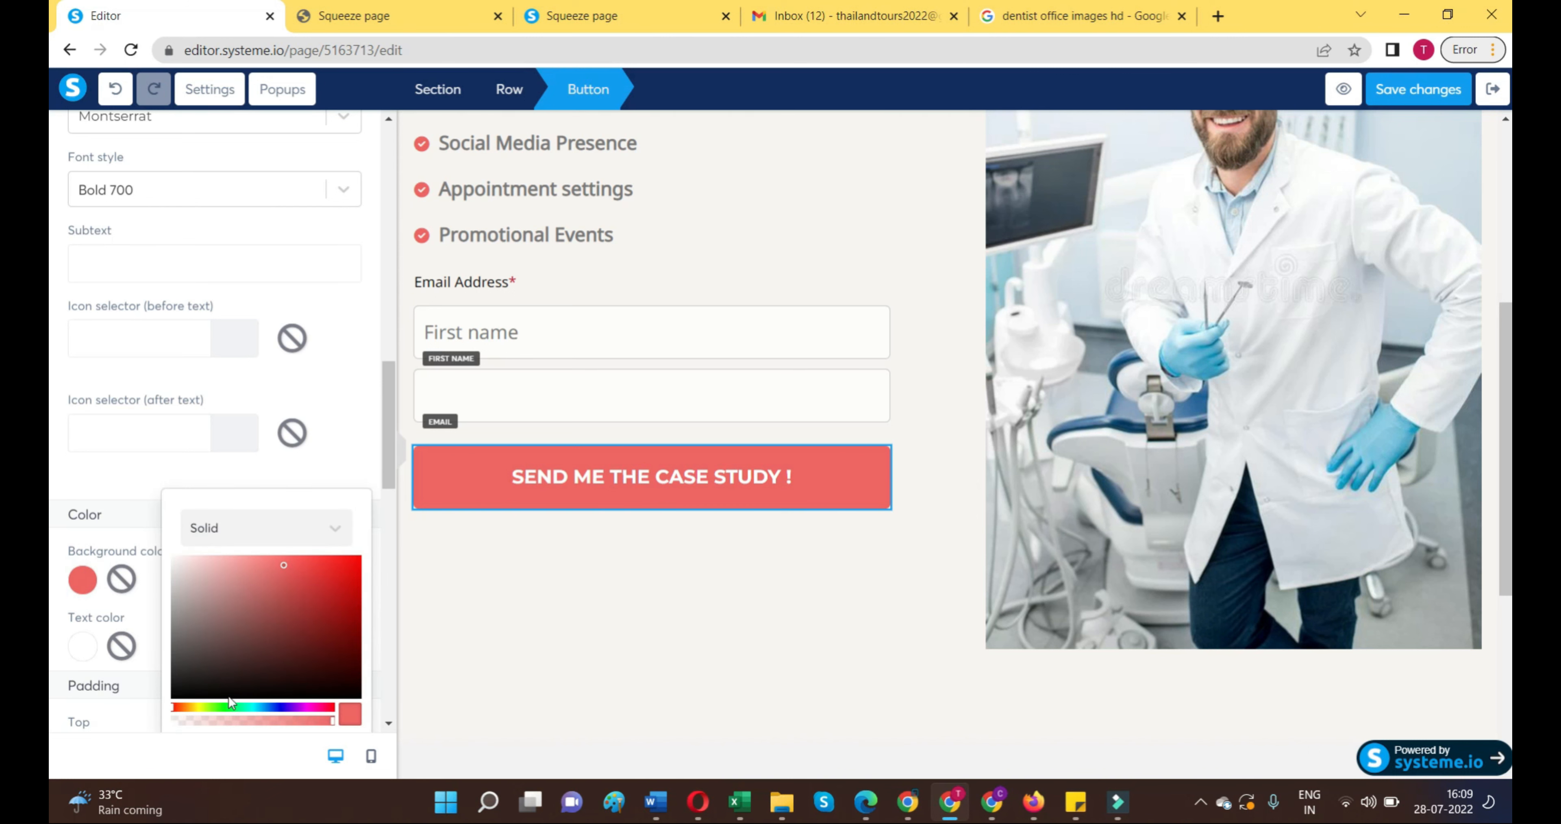
scroll(328, 624, "down", 5)
left_click(307, 527)
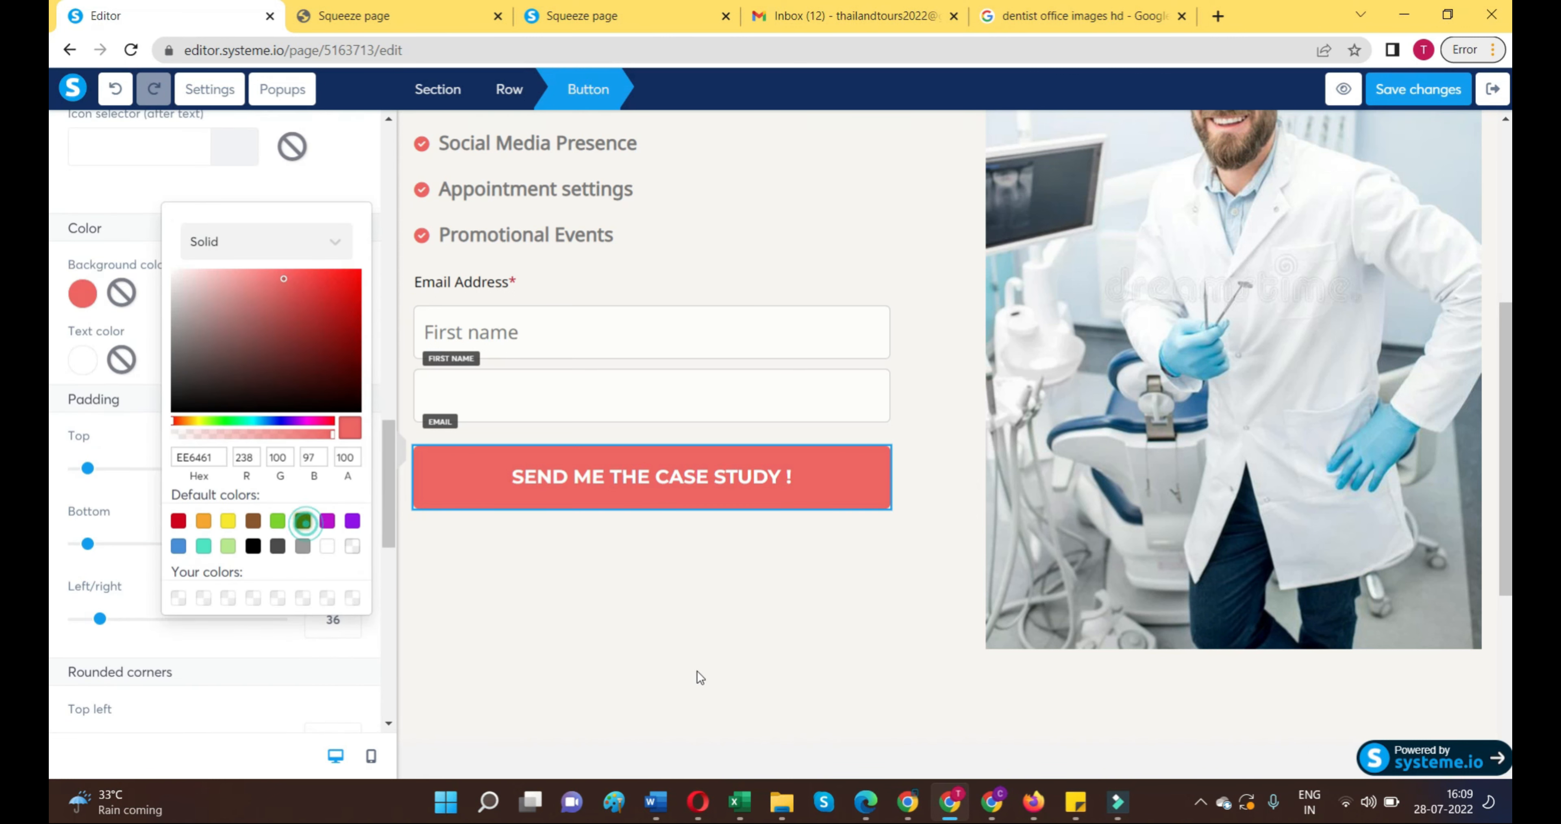
left_click(699, 665)
Step: Replace the "Tokyo Office" heading in the footer with "See our Results:"
scroll(755, 593, "up", 1)
scroll(866, 472, "up", 3)
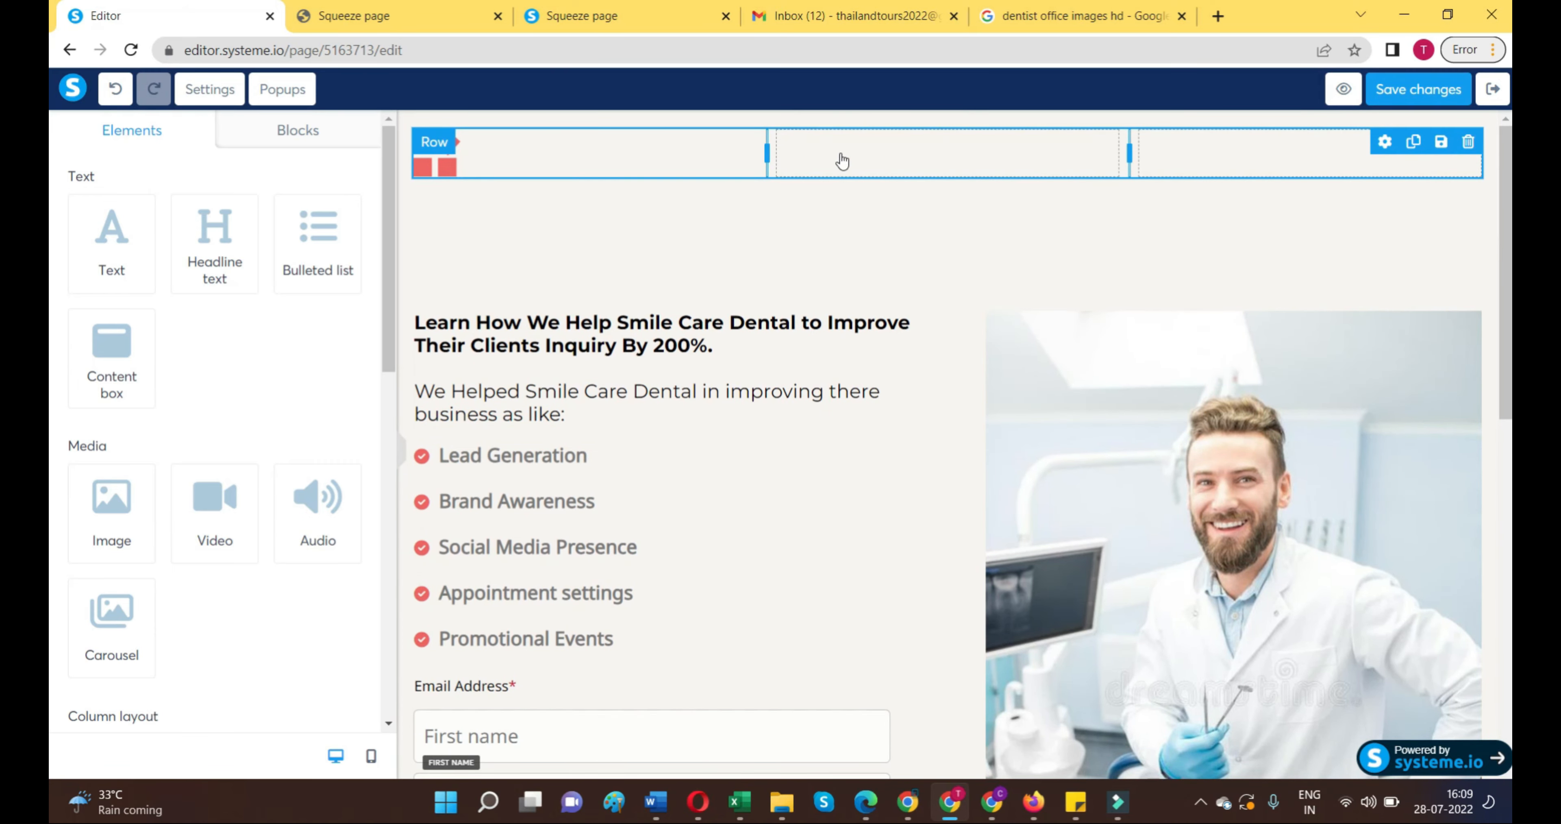
scroll(848, 454, "down", 1)
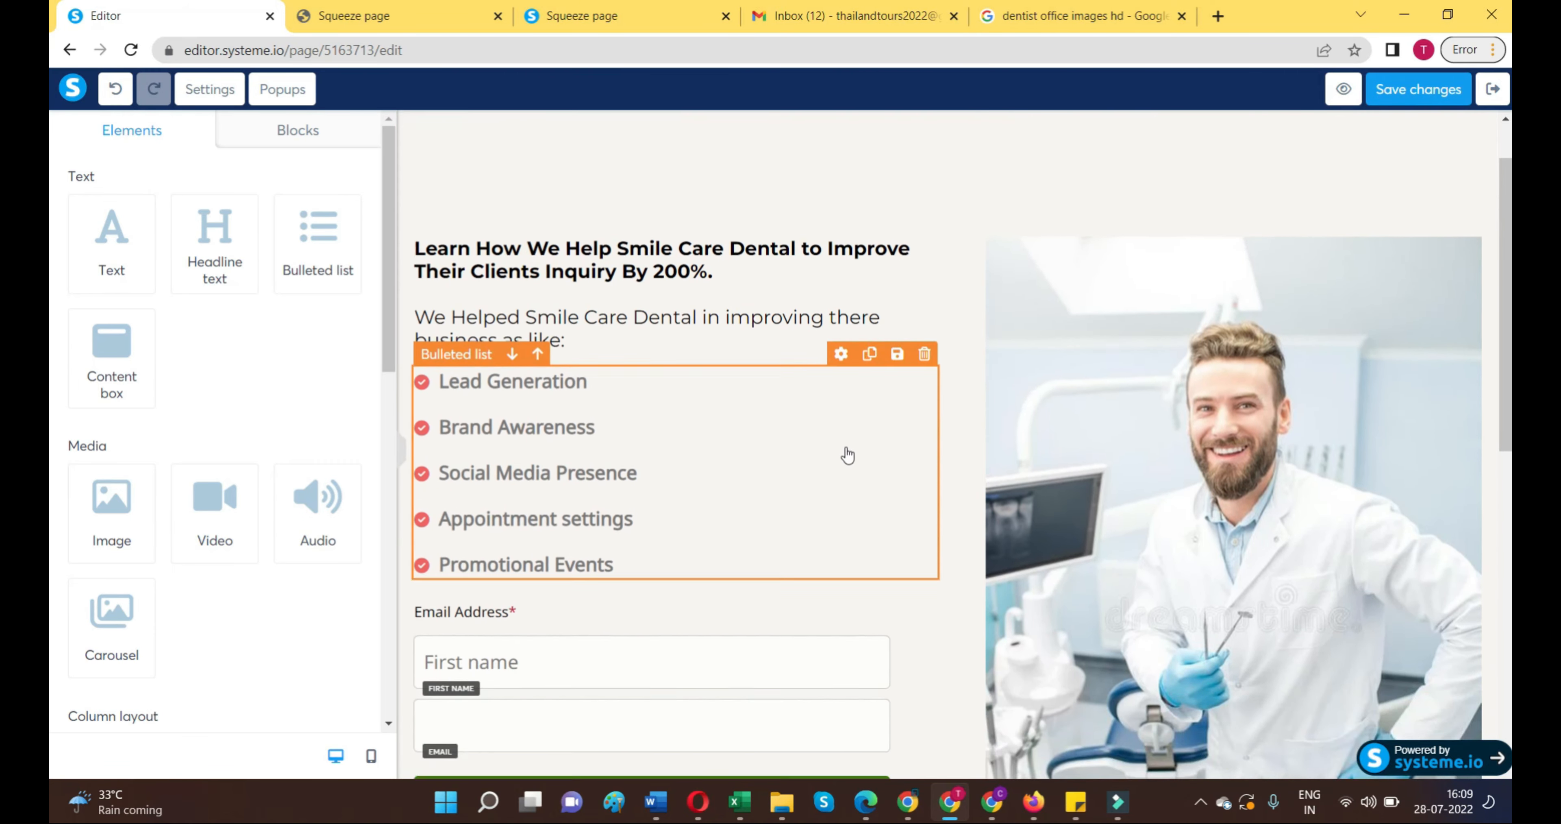
scroll(847, 455, "down", 7)
left_click(719, 470)
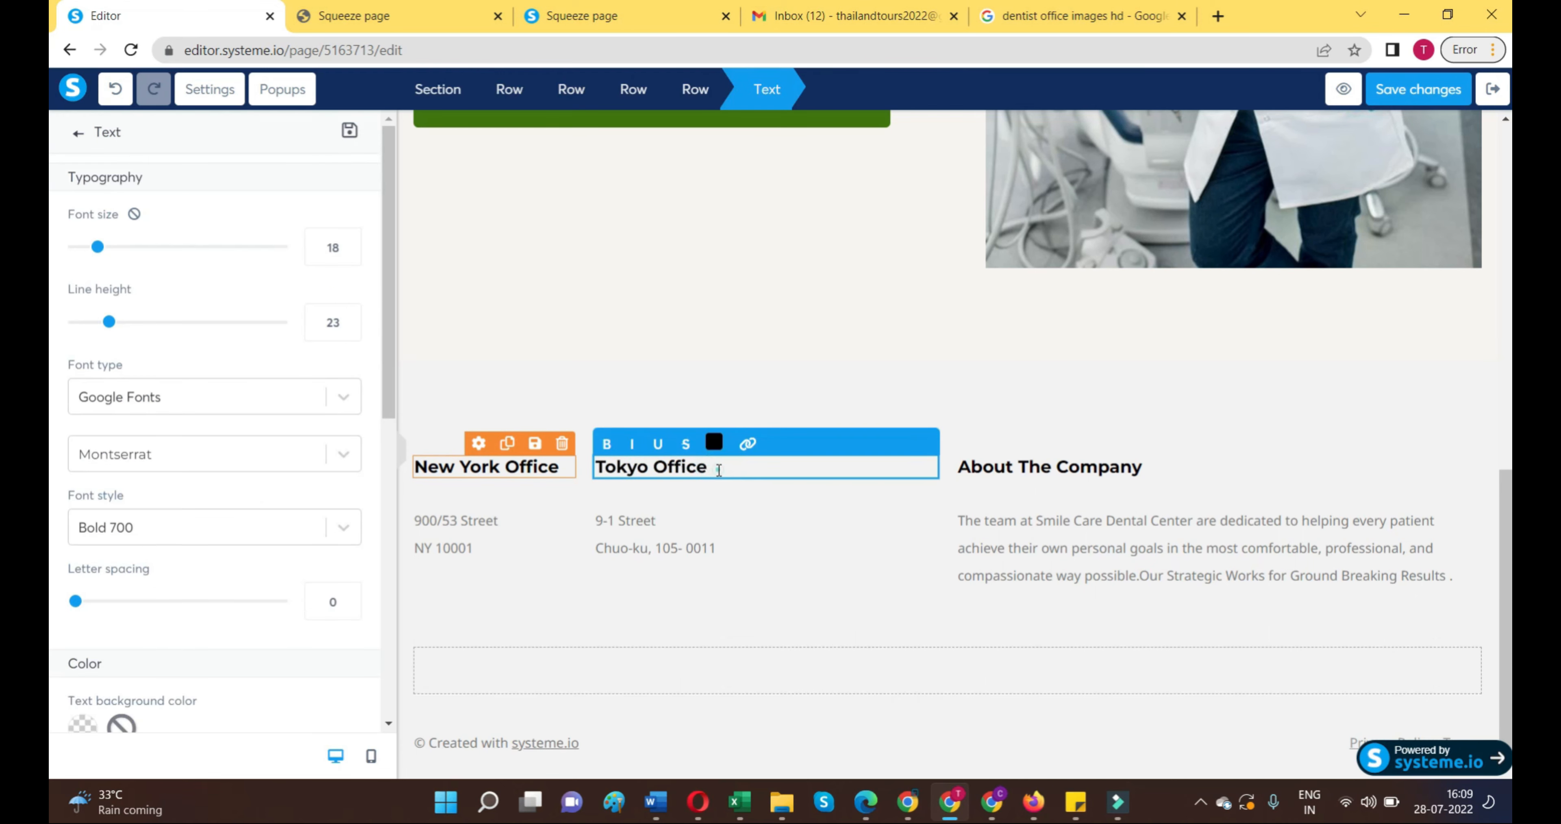
left_click_drag(714, 466, 601, 466)
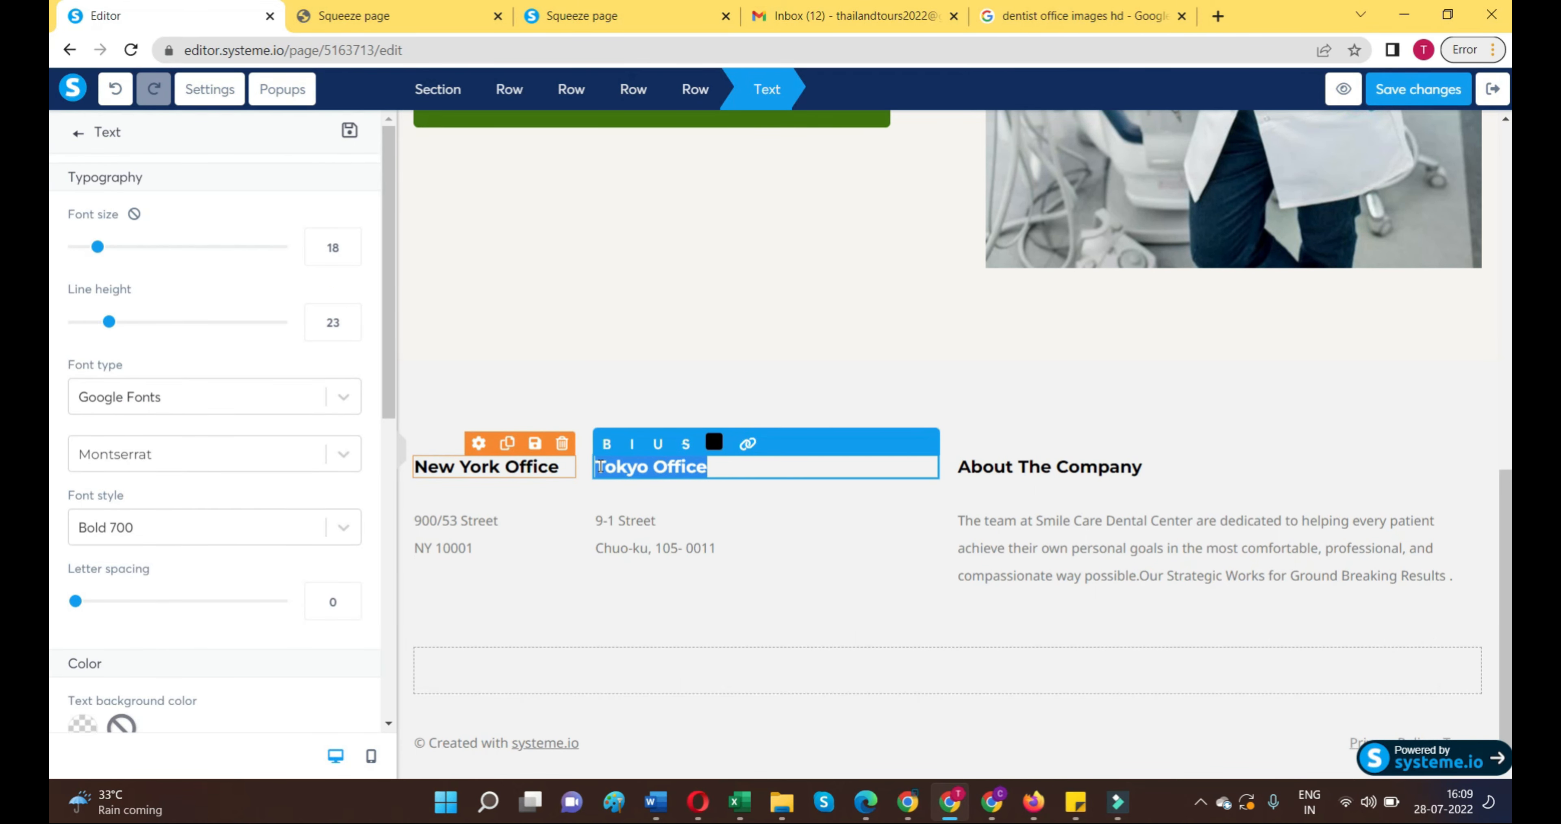
type("See our Results:")
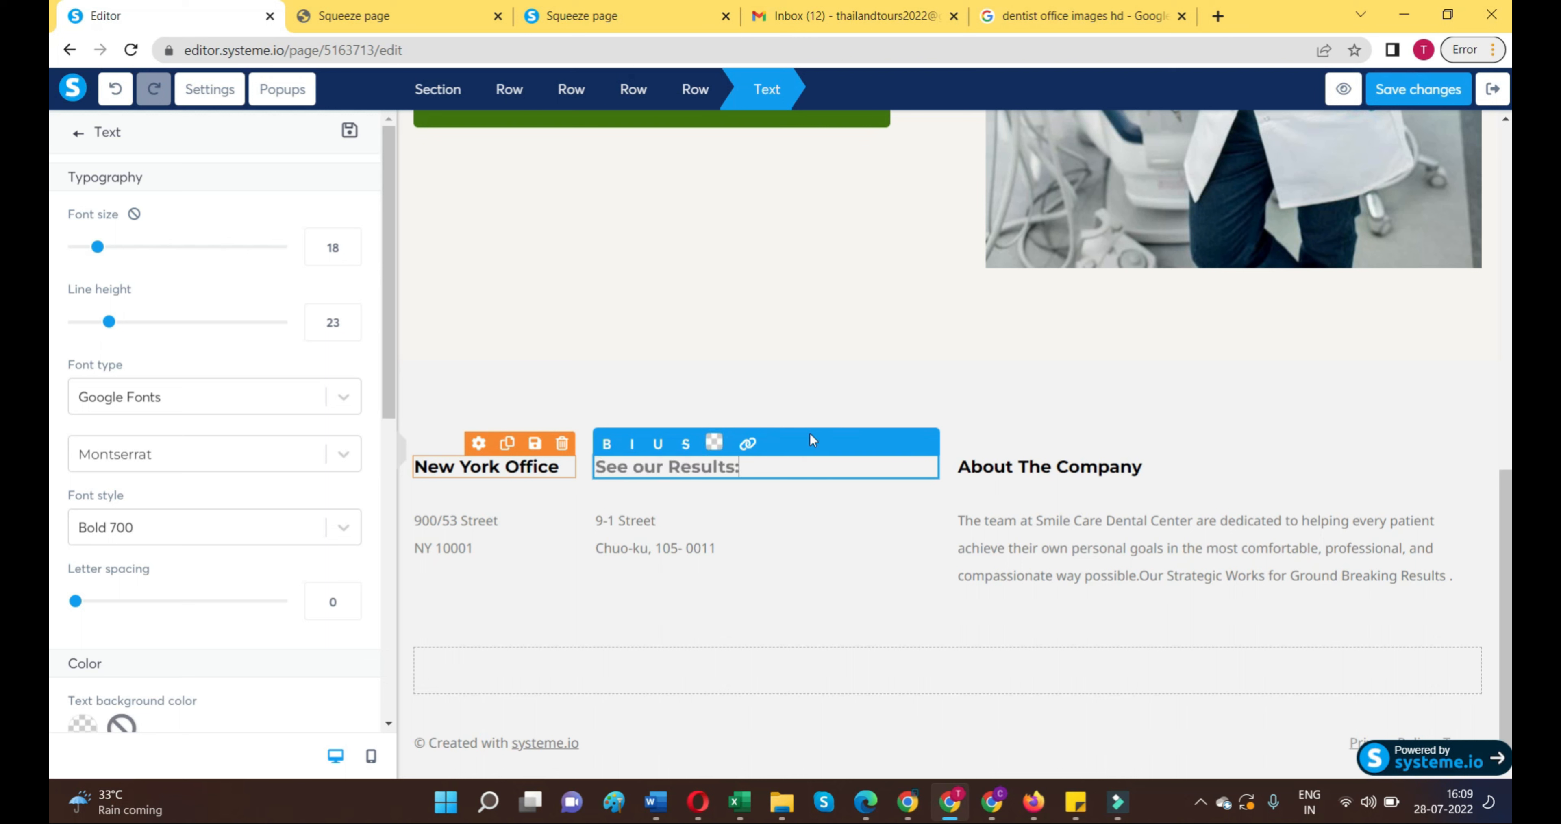
left_click_drag(742, 468, 596, 469)
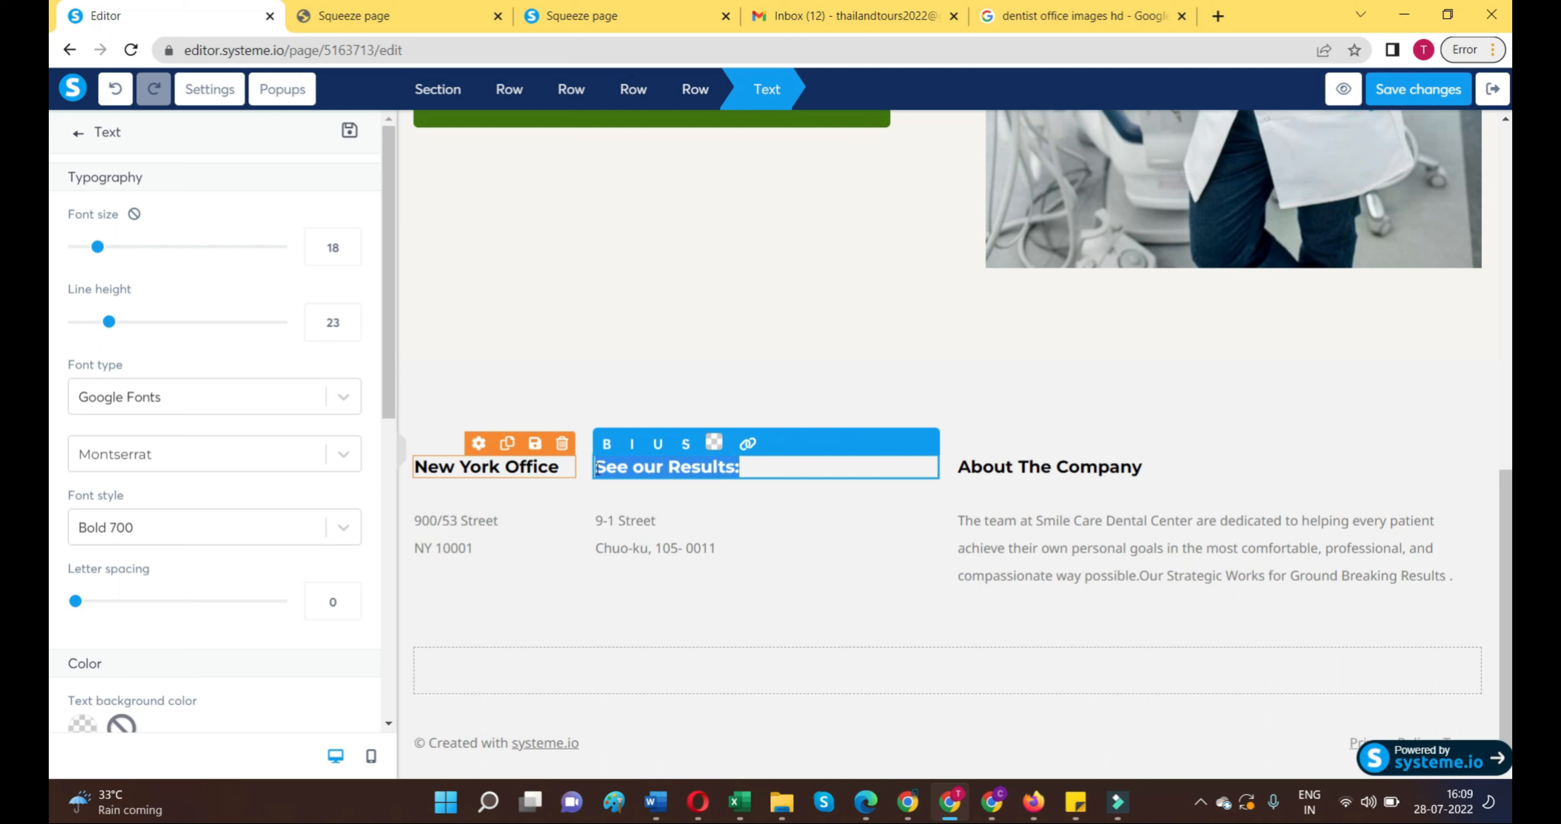
left_click(764, 516)
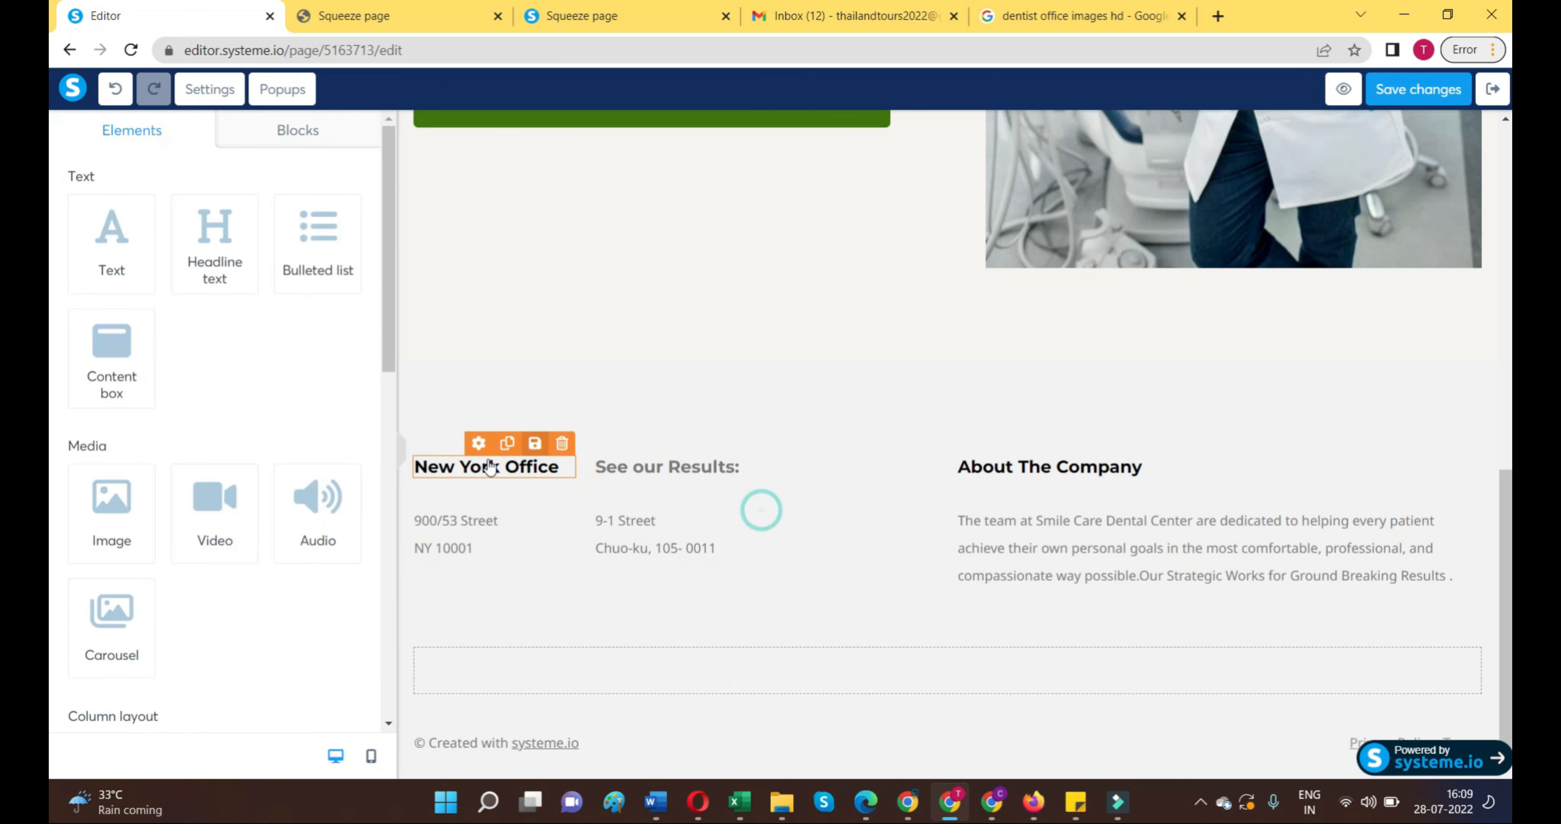
Step: Replace "New" with "See Our Result" in the footer's "New York Office" heading
left_click(456, 466)
key("BackSpace")
key("BackSpace")
type("s")
key("BackSpace")
type("Sew")
key("BackSpace")
type("e Our Res")
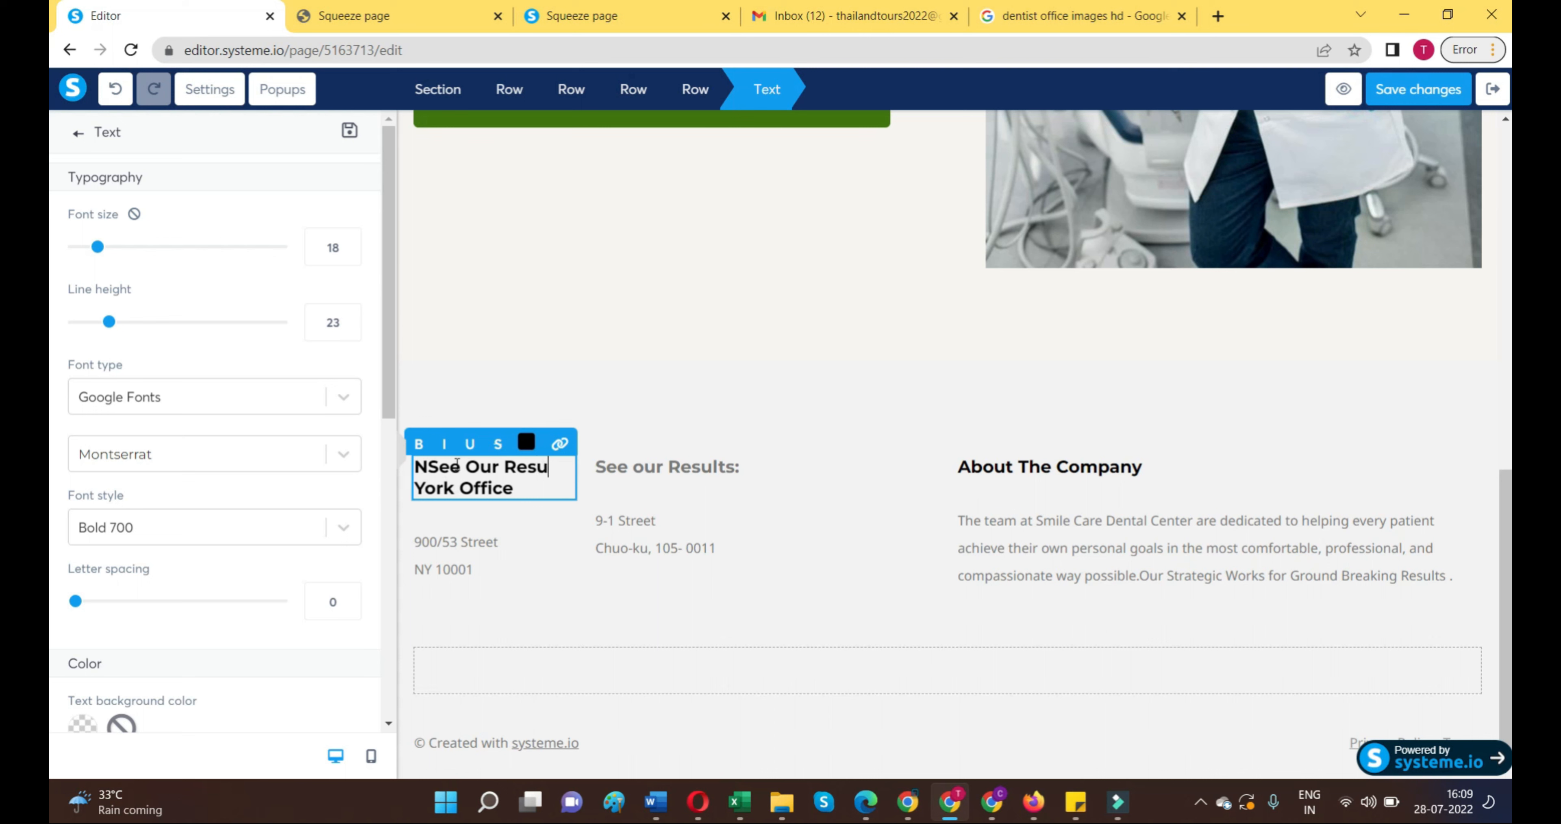
type("ult")
left_click(431, 460)
key("BackSpace")
left_click(556, 569)
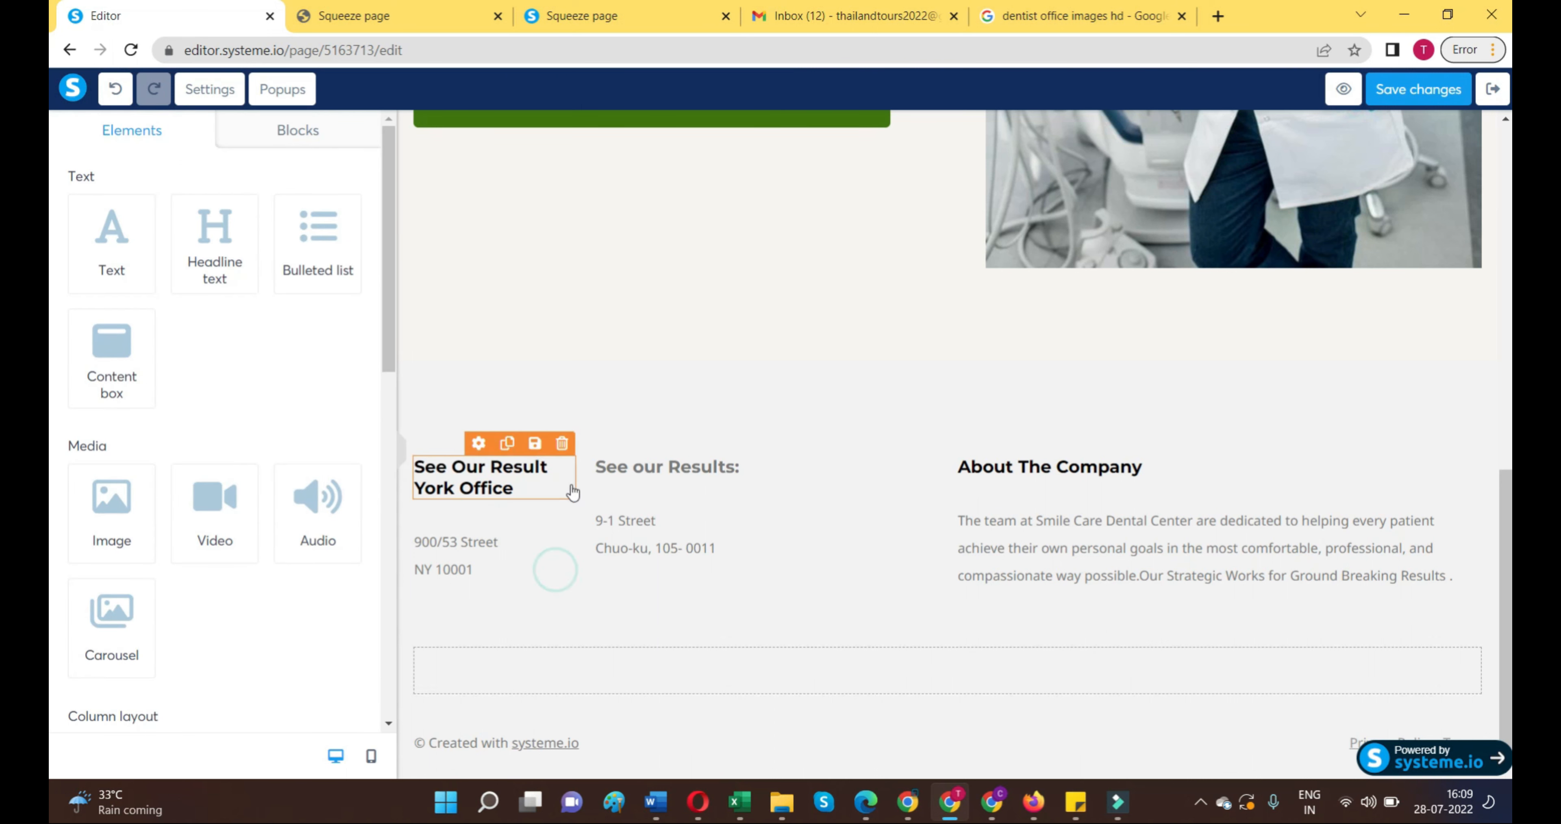
Step: Widen the footer's first office column so that the "See our Results:" column becomes a narrow strip
left_click_drag(585, 518, 831, 525)
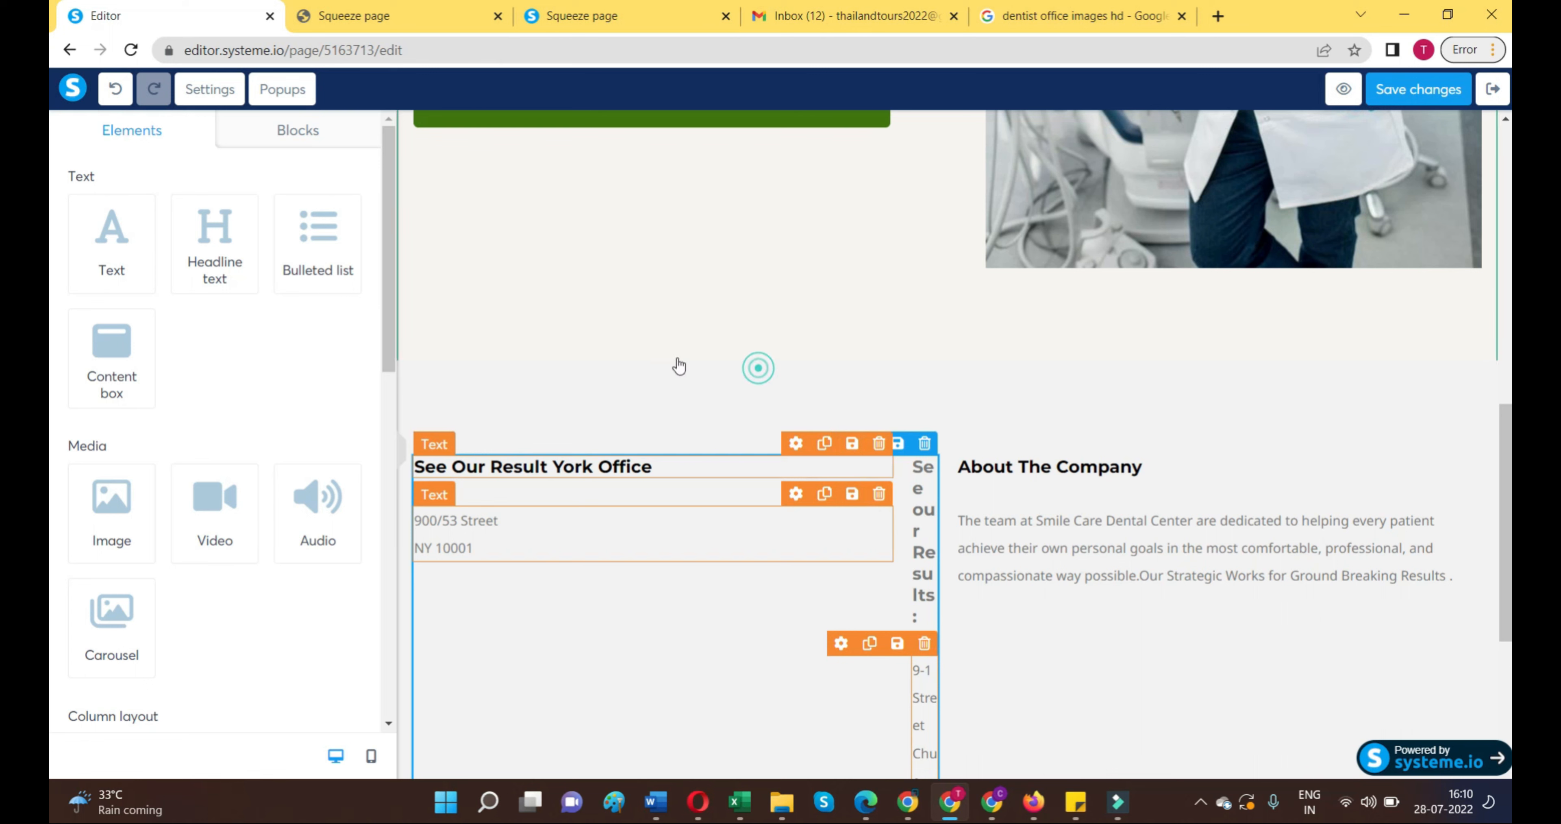
left_click(914, 531)
scroll(916, 533, "down", 2)
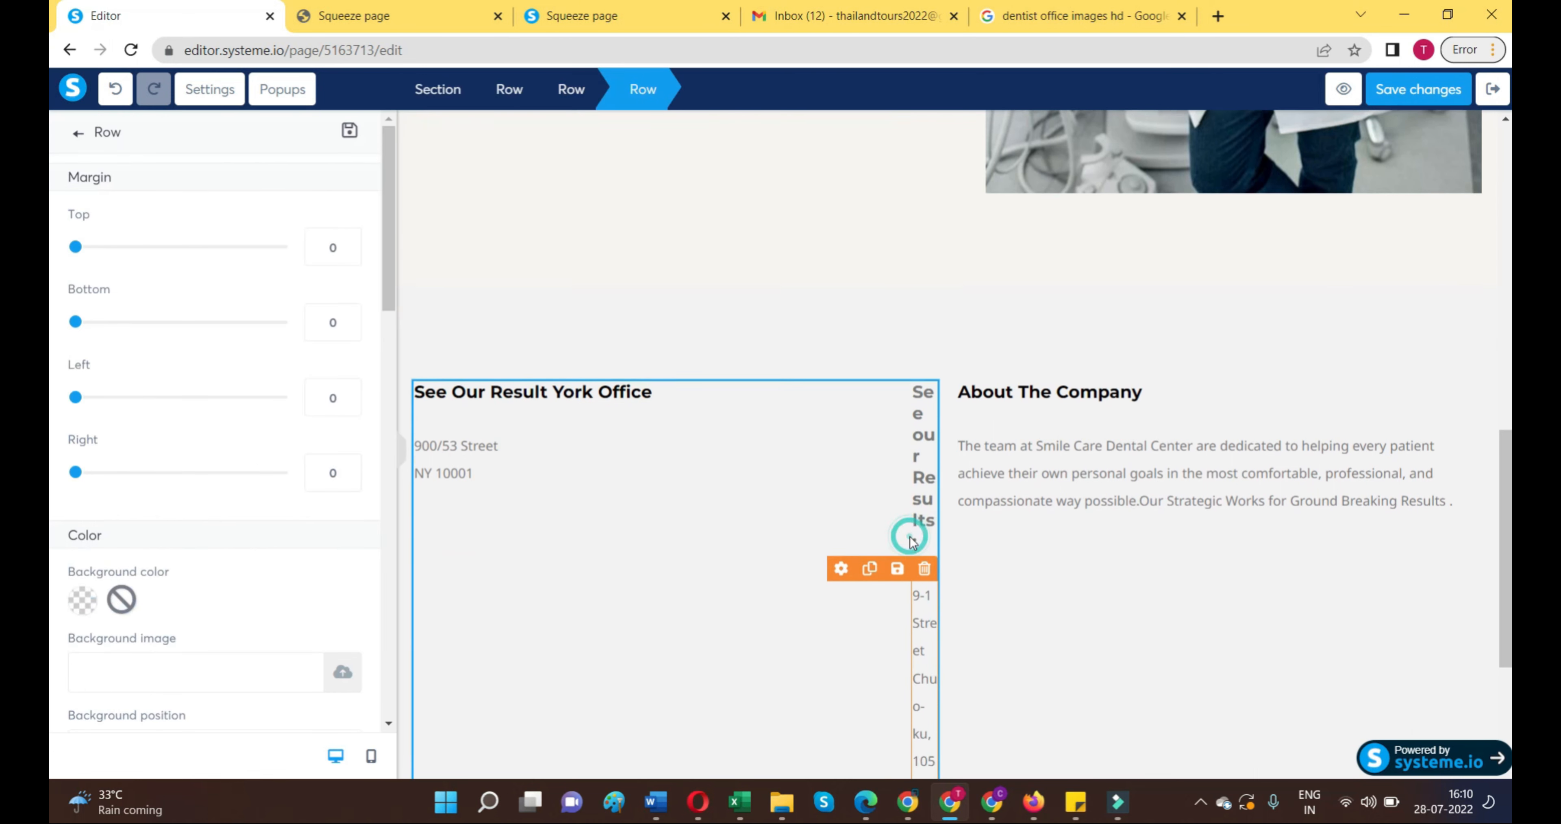
Step: Delete the "See our Results:" heading and the address text below it from the narrow footer column
left_click(922, 410)
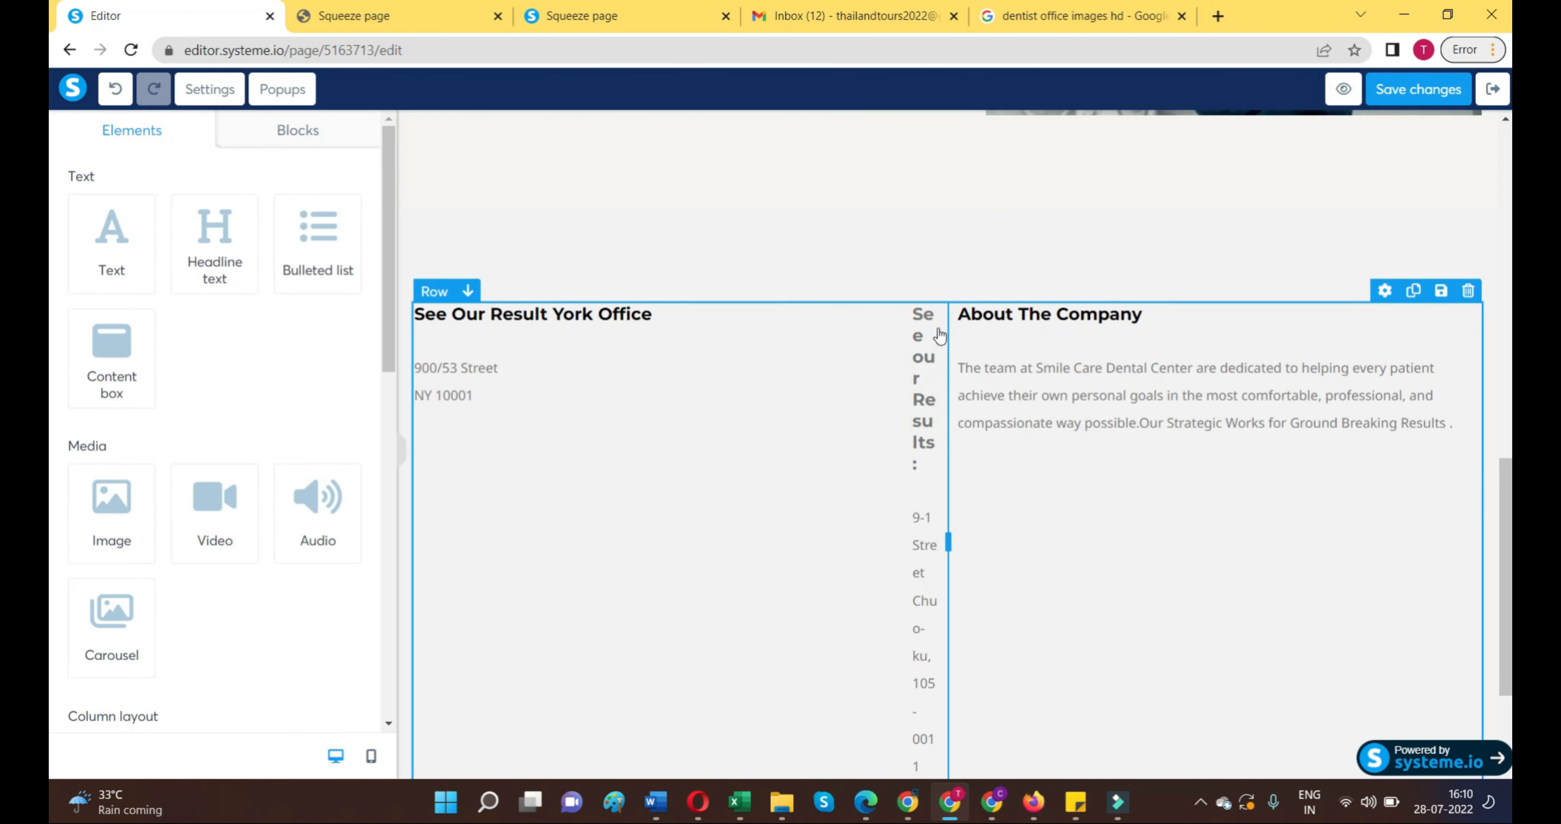
left_click(925, 292)
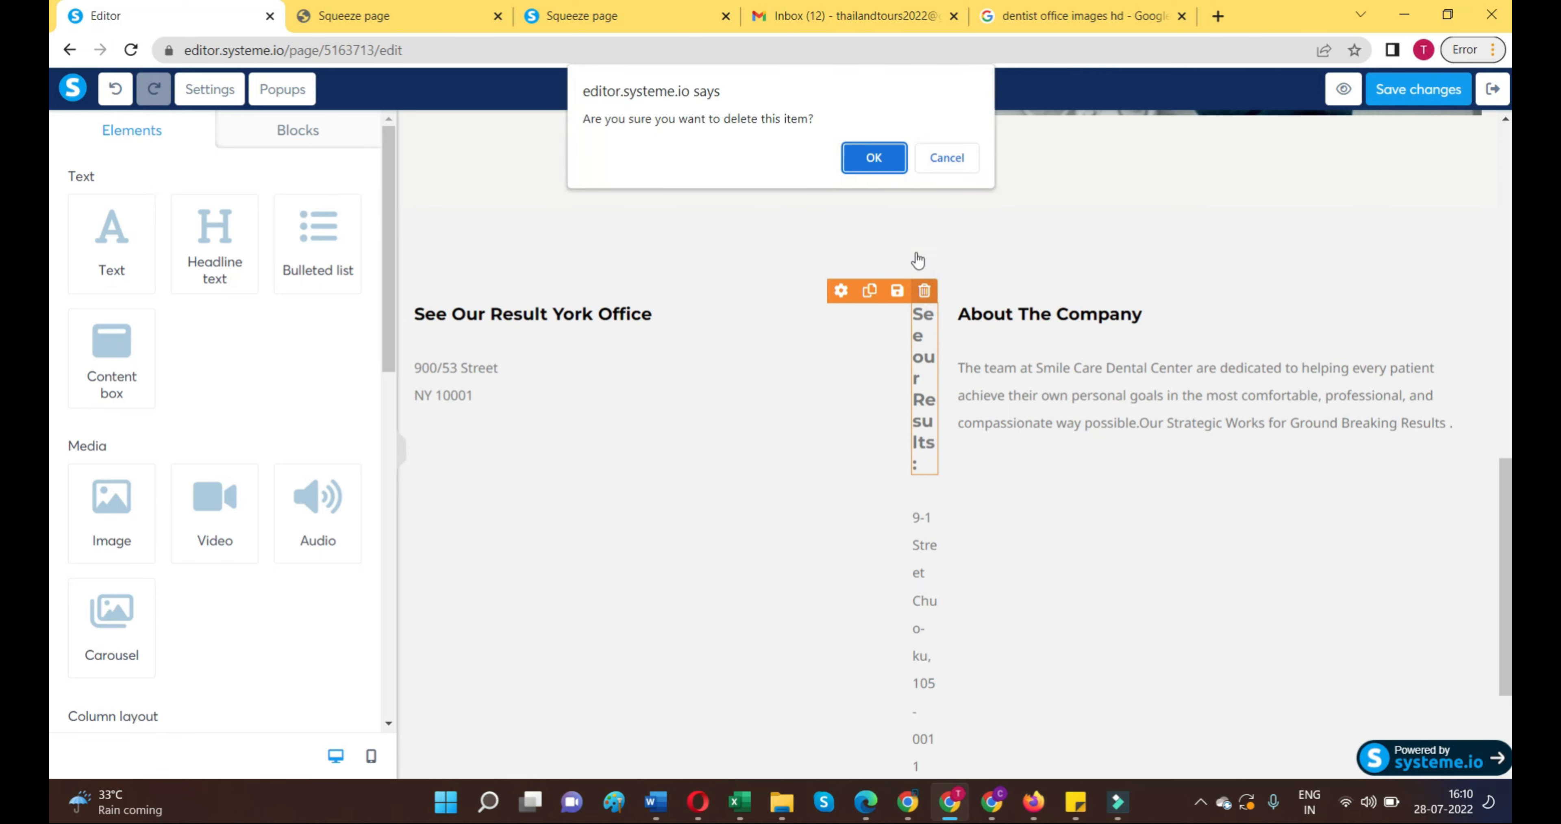
left_click(871, 155)
left_click(924, 367)
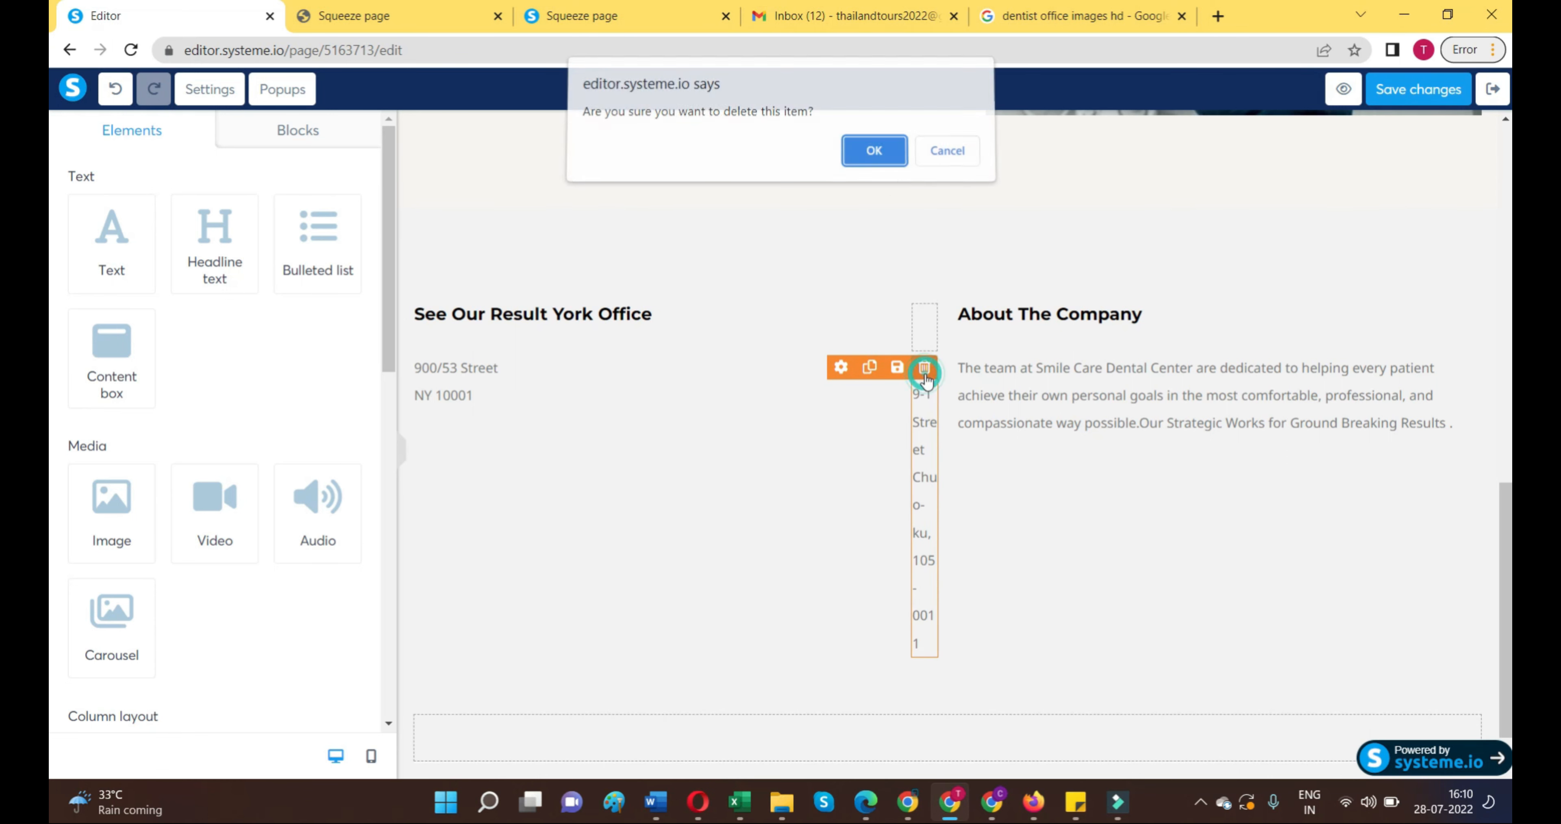
left_click(876, 154)
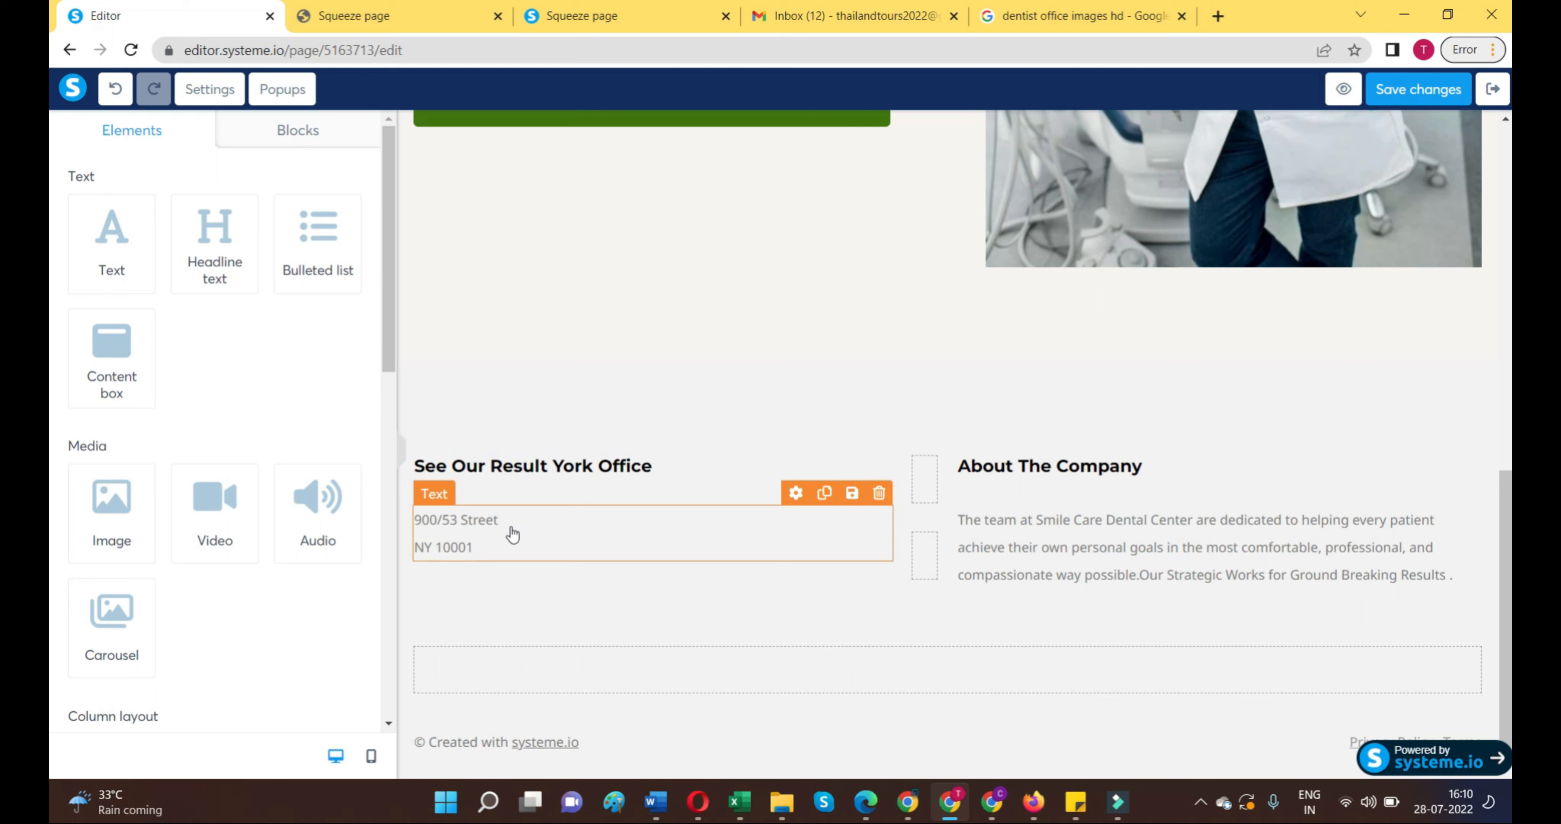
Step: Change the footer heading "See Our Result York Office" to "See Our Results"
left_click(553, 468)
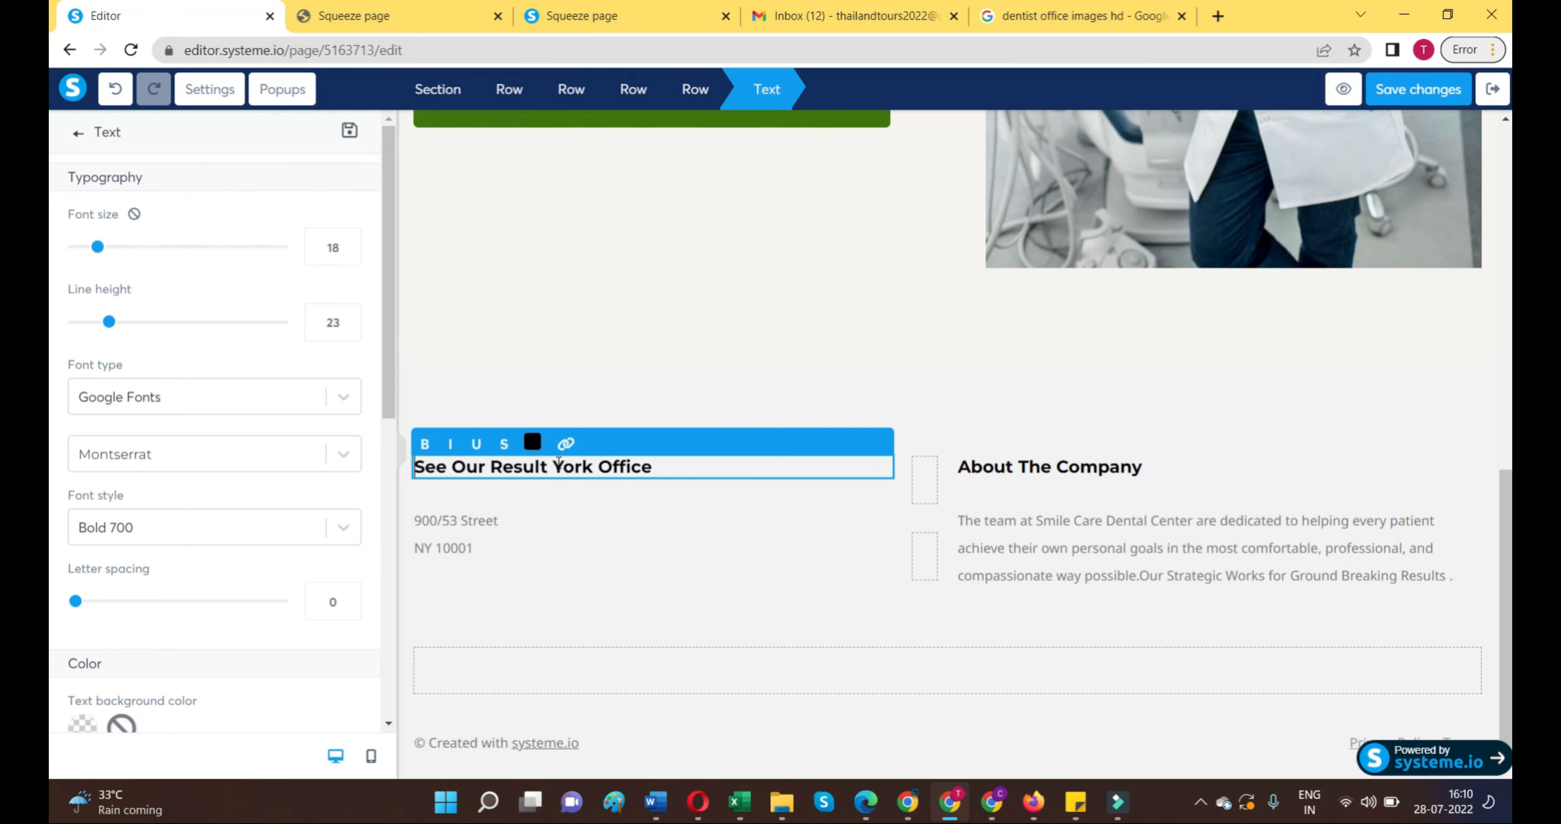
key("Delete")
key("Delete")
key("Delete")
key("Delete")
key("Delete")
key("Delete")
key("Delete")
key("Delete")
key("Delete")
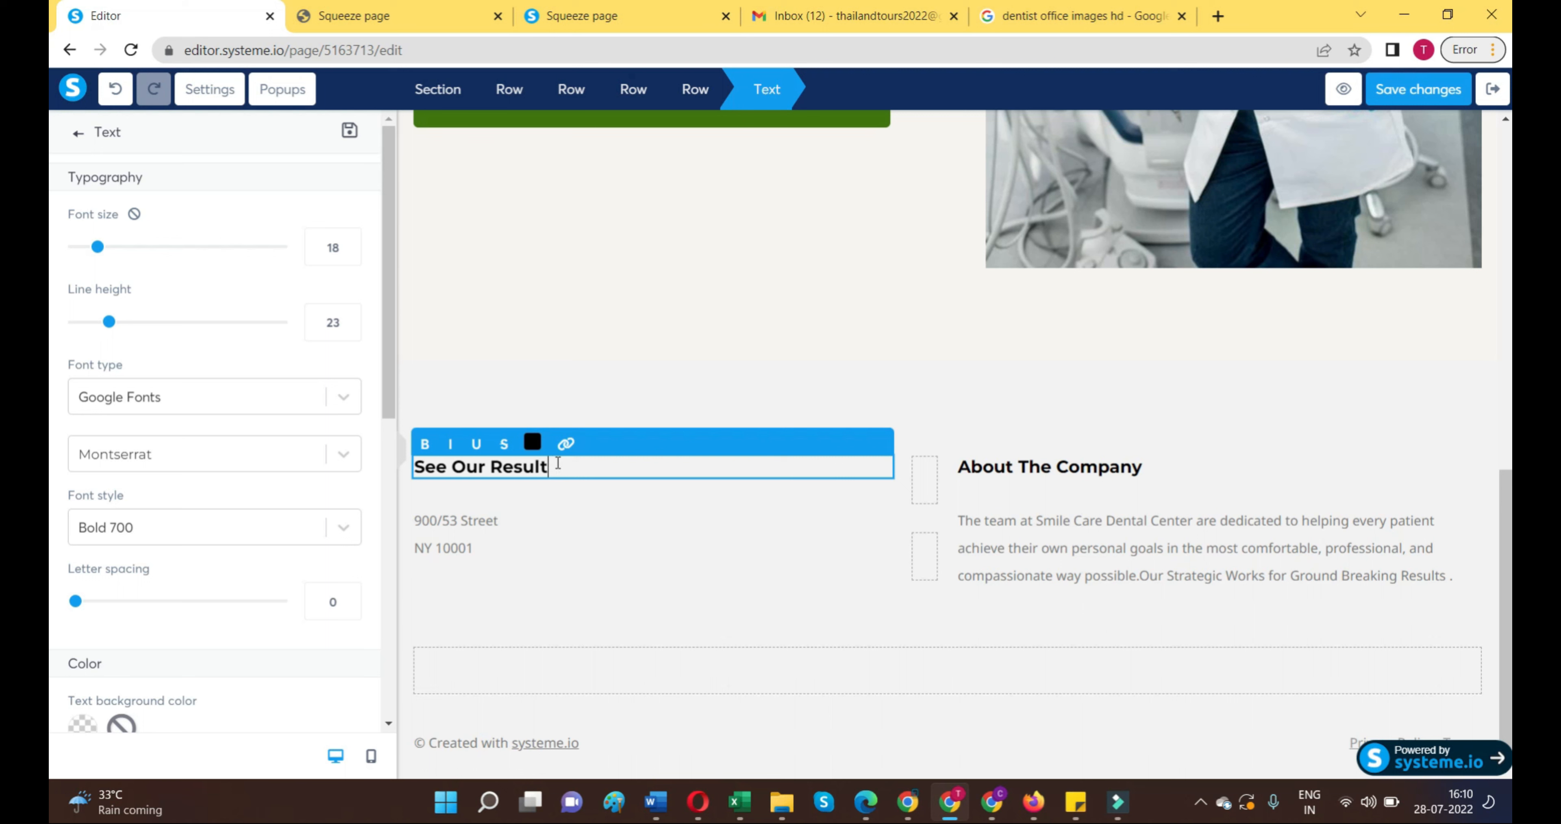
left_click(613, 545)
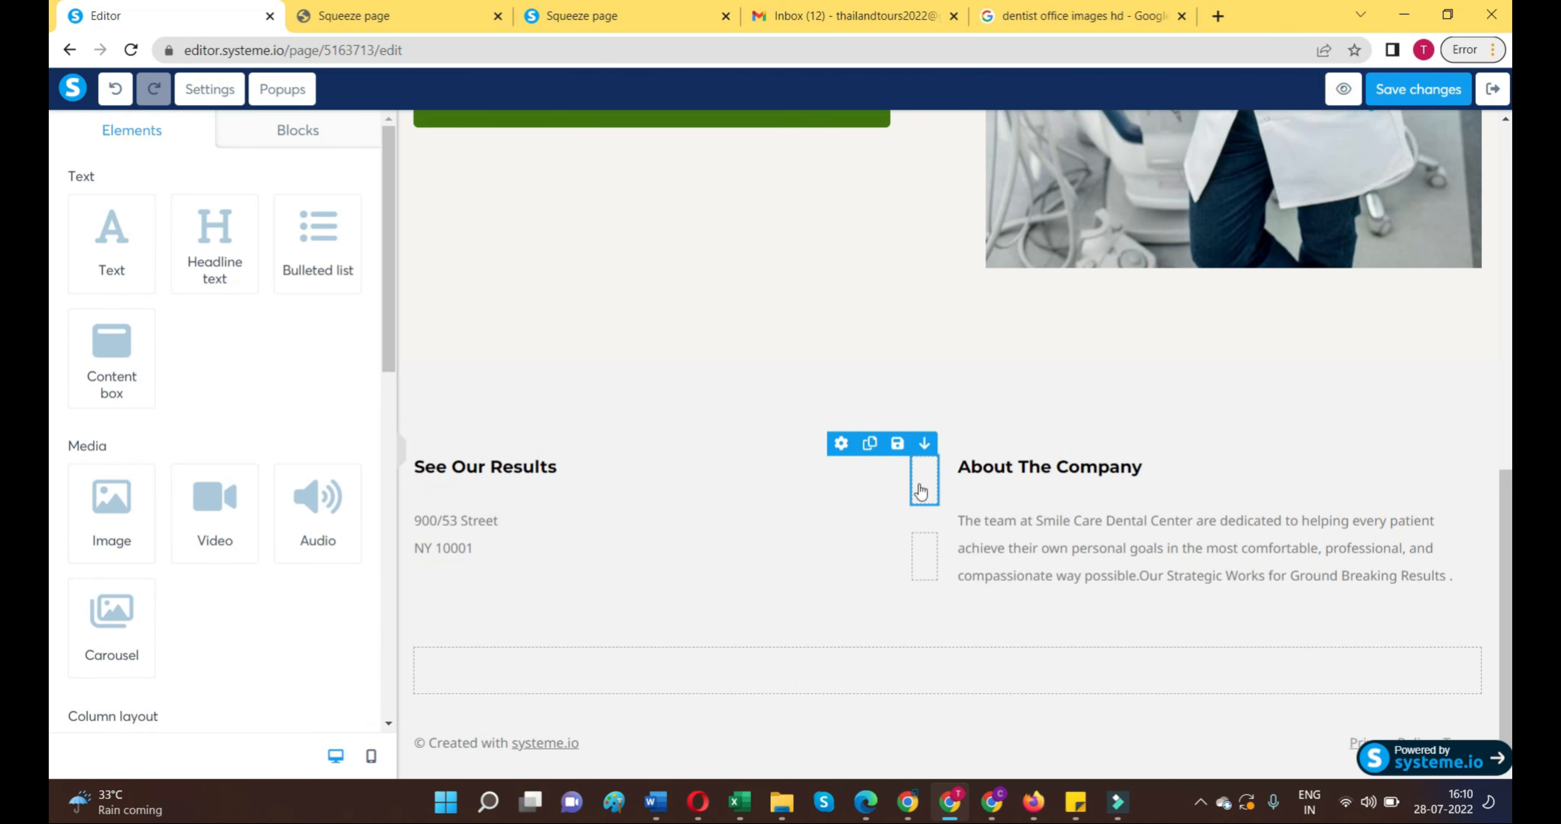
Step: Insert "The case also includes information on:" and the four lines on social media, conversions, AdWords keywords and revenue above the address under "See Our Results"
left_click(503, 521)
left_click(418, 521)
key("Return")
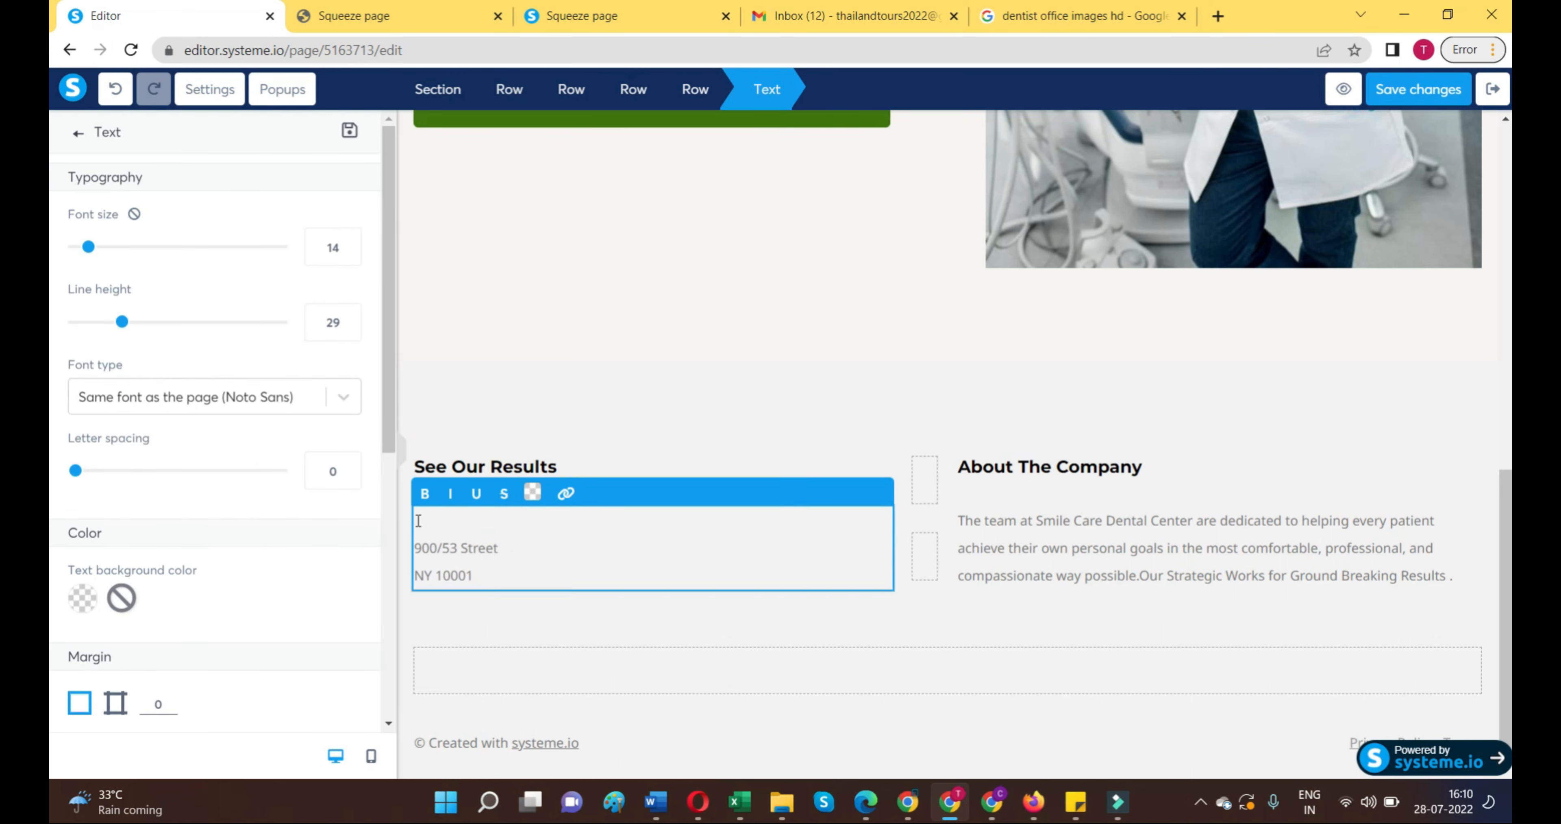
type("The case also includes information on: - 100% Increase In social media presence -  200% Increase In Conversions -  List of 20+ Buyers keywords On 1st Page AdWords'. - 100% Increase In sales and overall revenue")
left_click(432, 520)
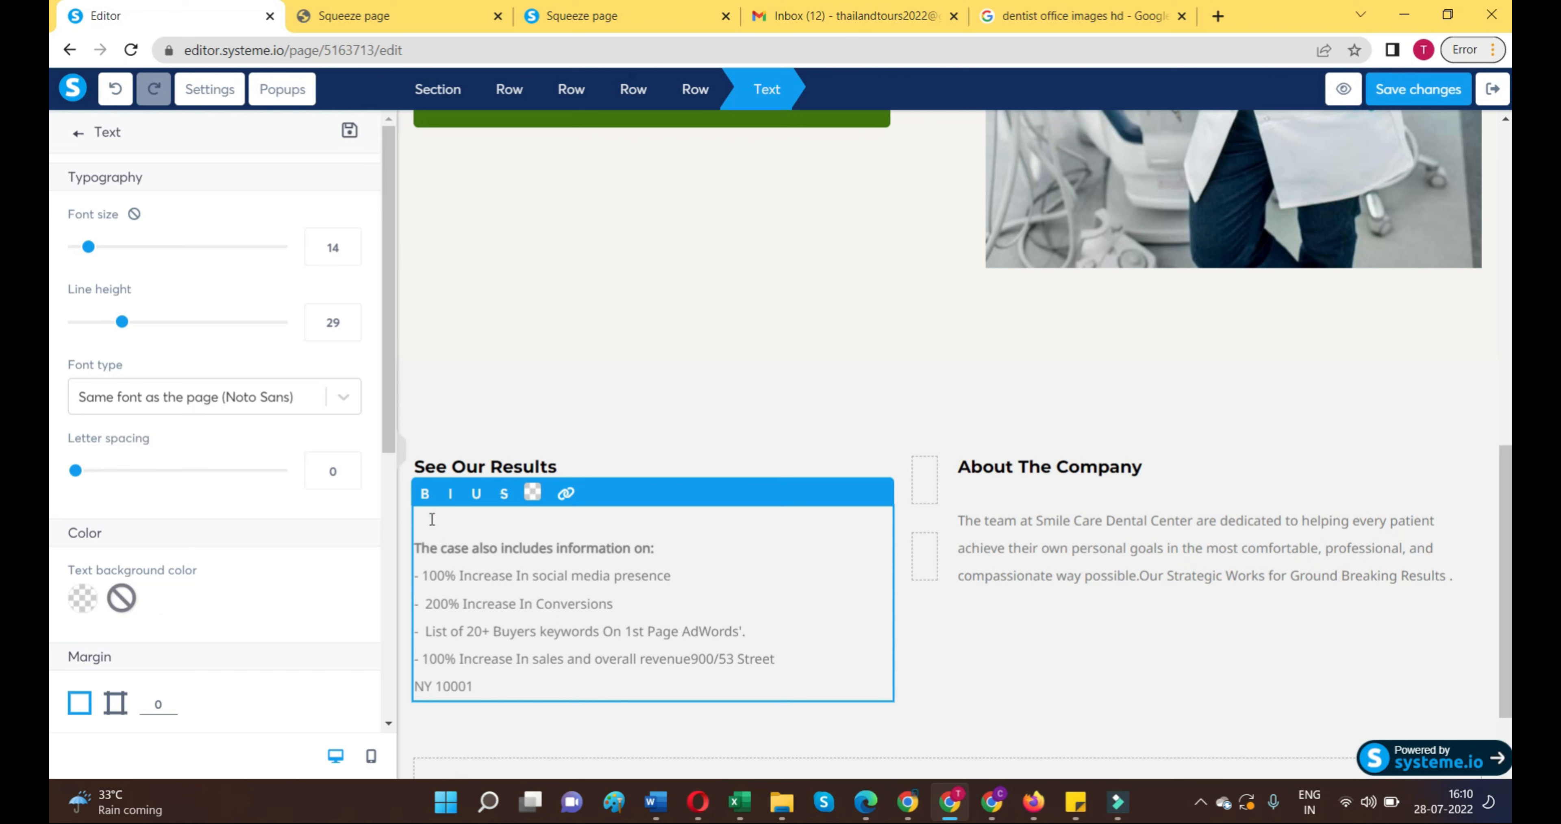
key("Delete")
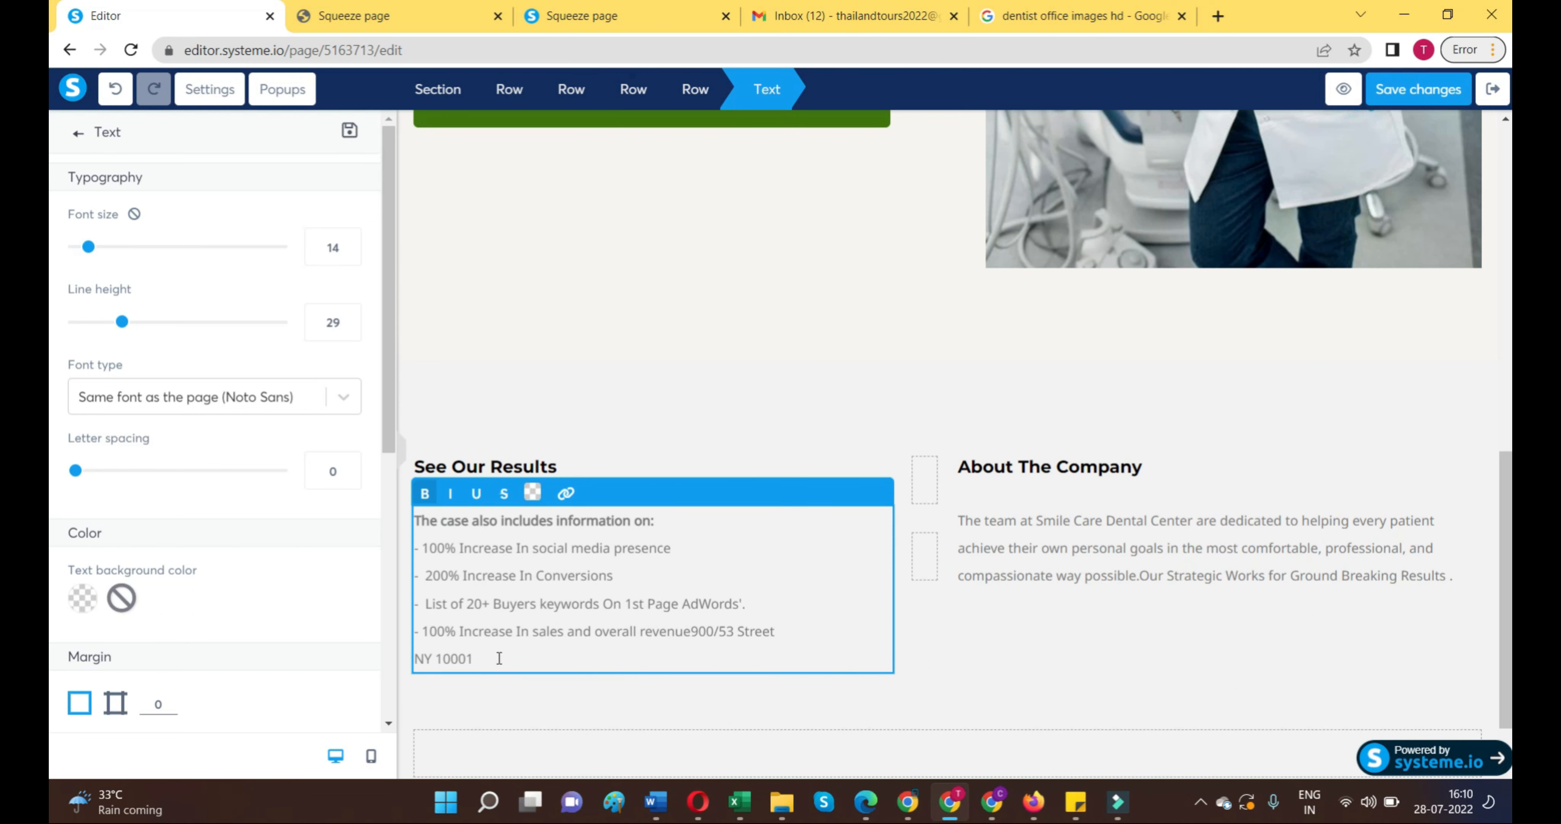
Step: Delete the leftover street address and postal code after the last result line under "See Our Results"
left_click_drag(499, 658, 695, 631)
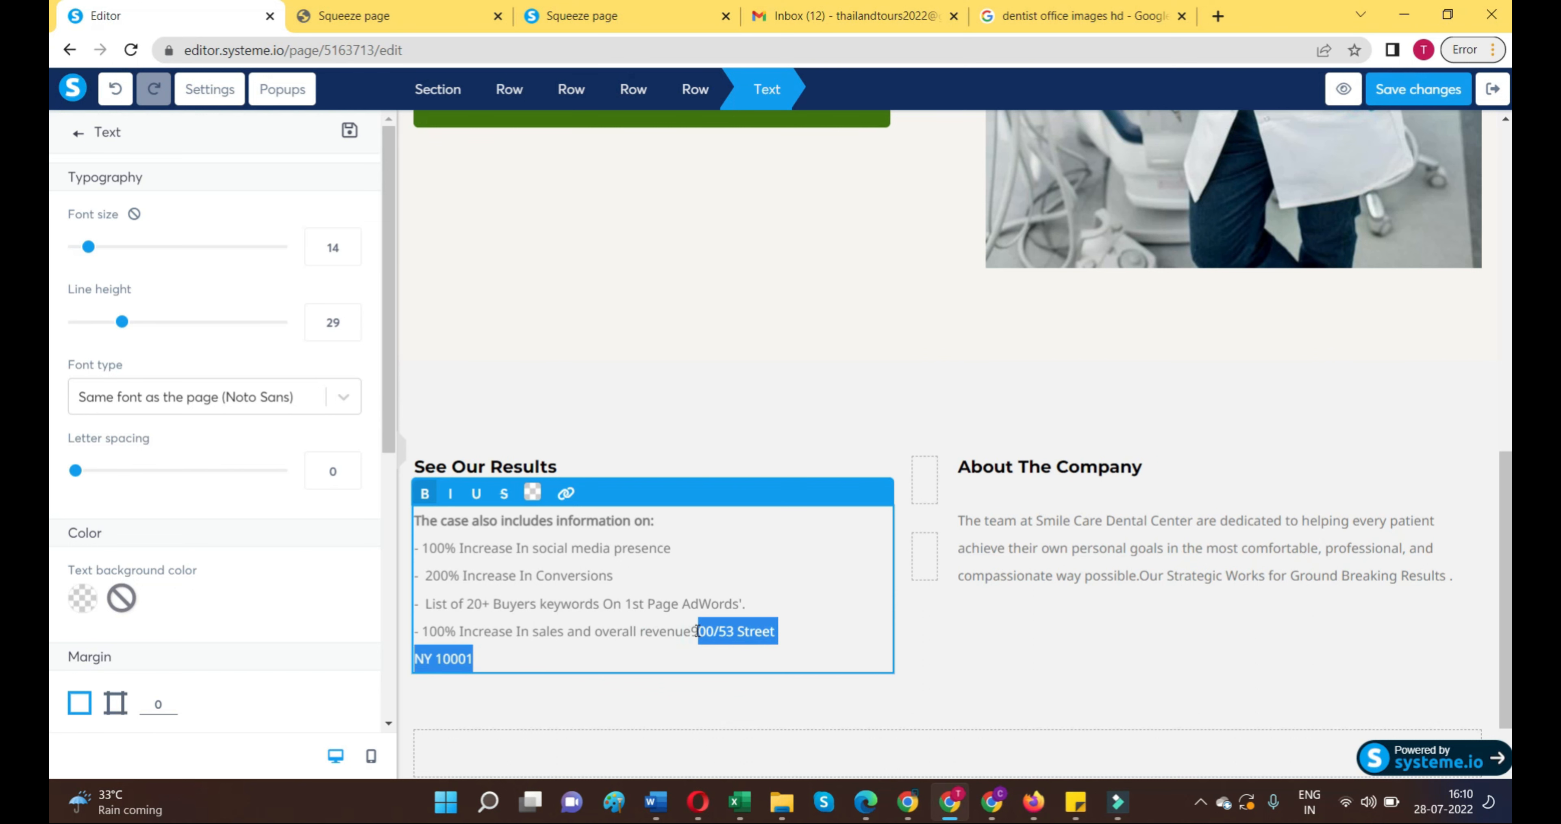
key("Delete")
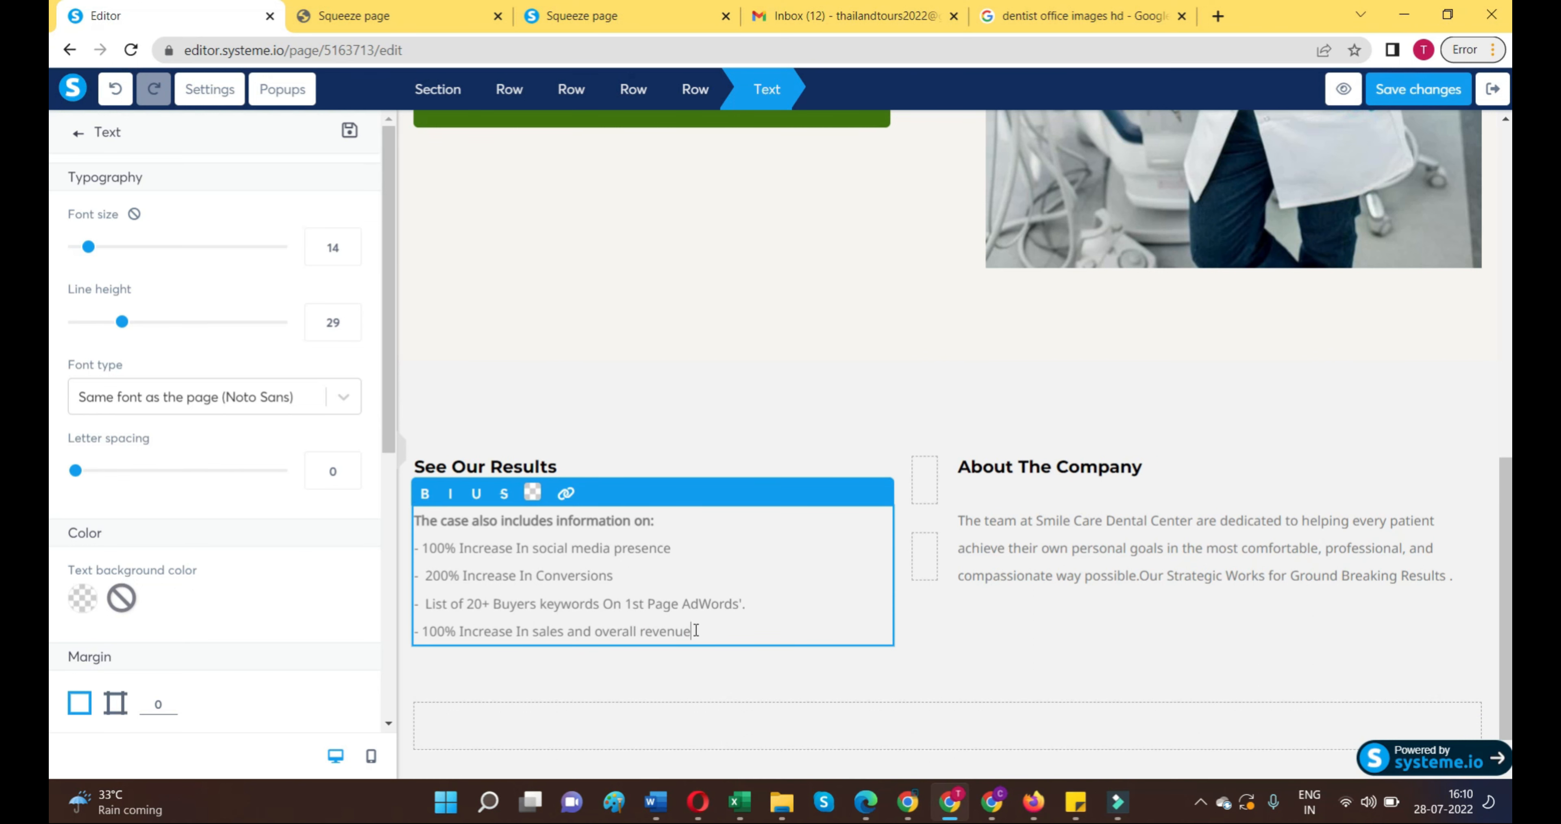
left_click(1282, 617)
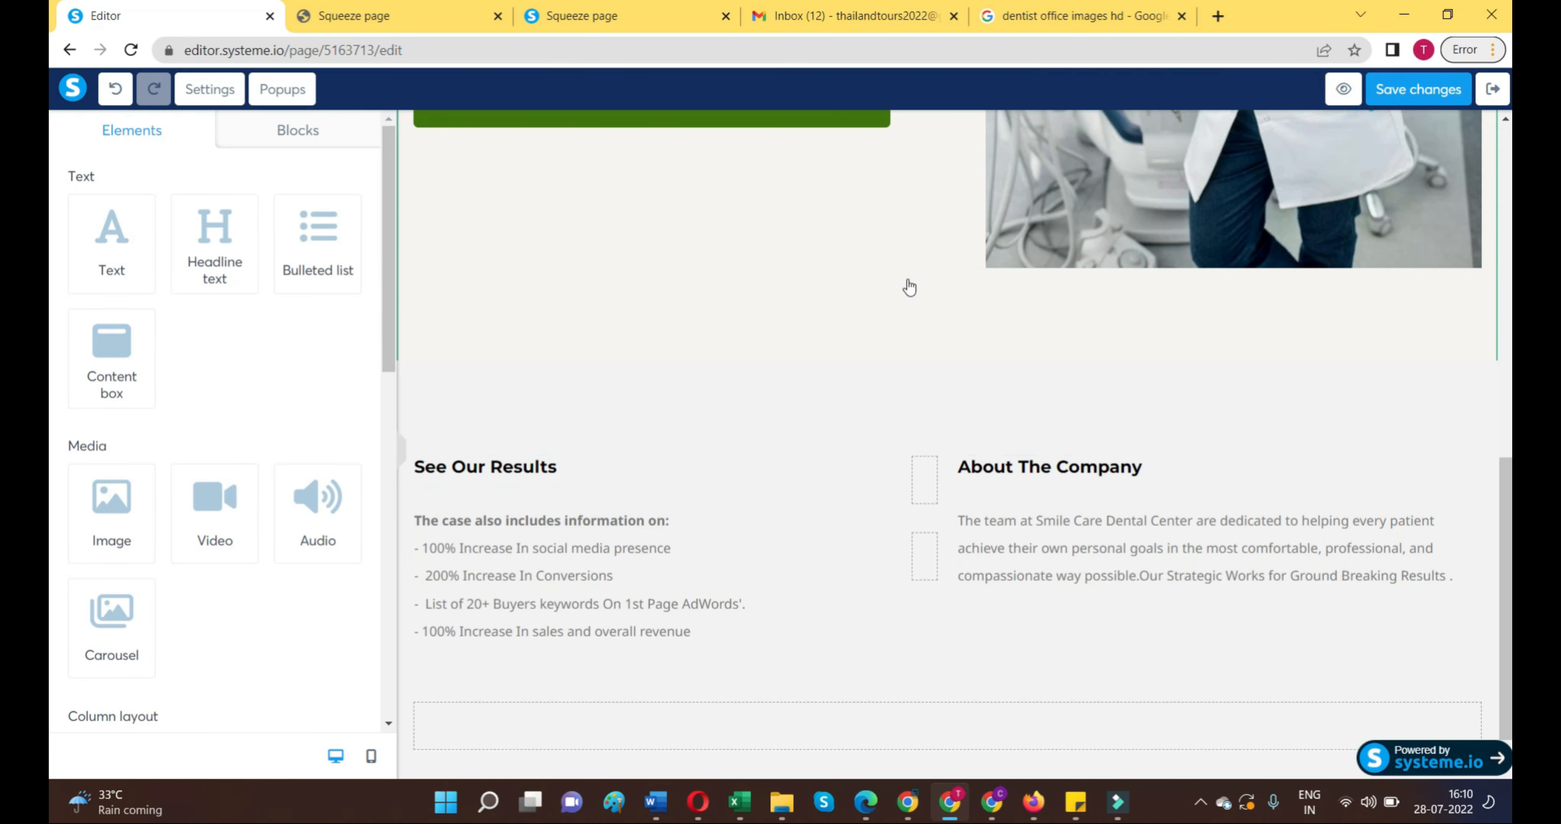
Step: Delete the header section containing the logo at the very top of the page
scroll(907, 287, "down", 1)
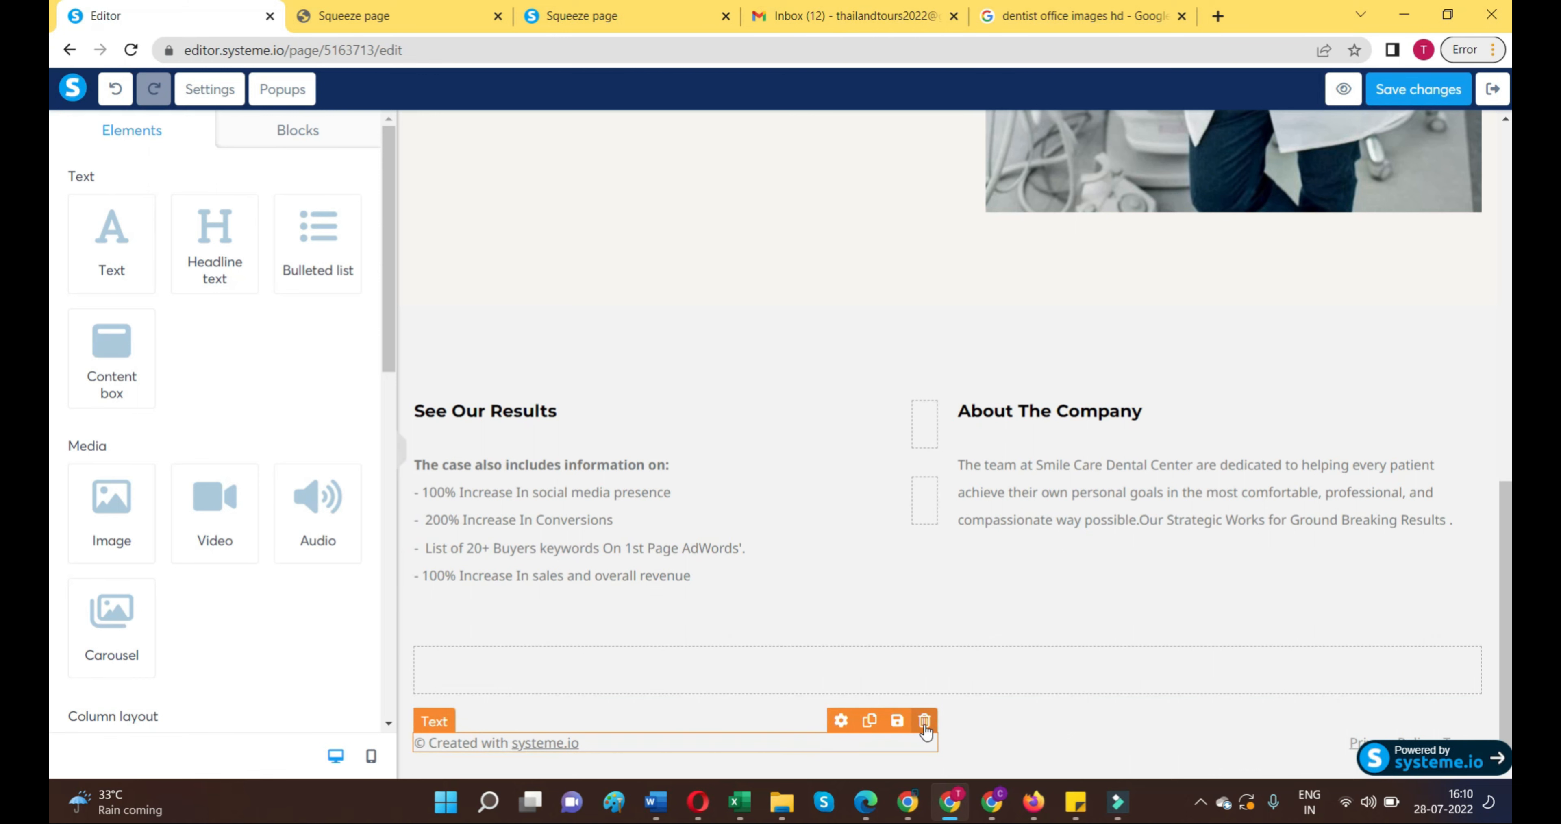
scroll(871, 478, "up", 12)
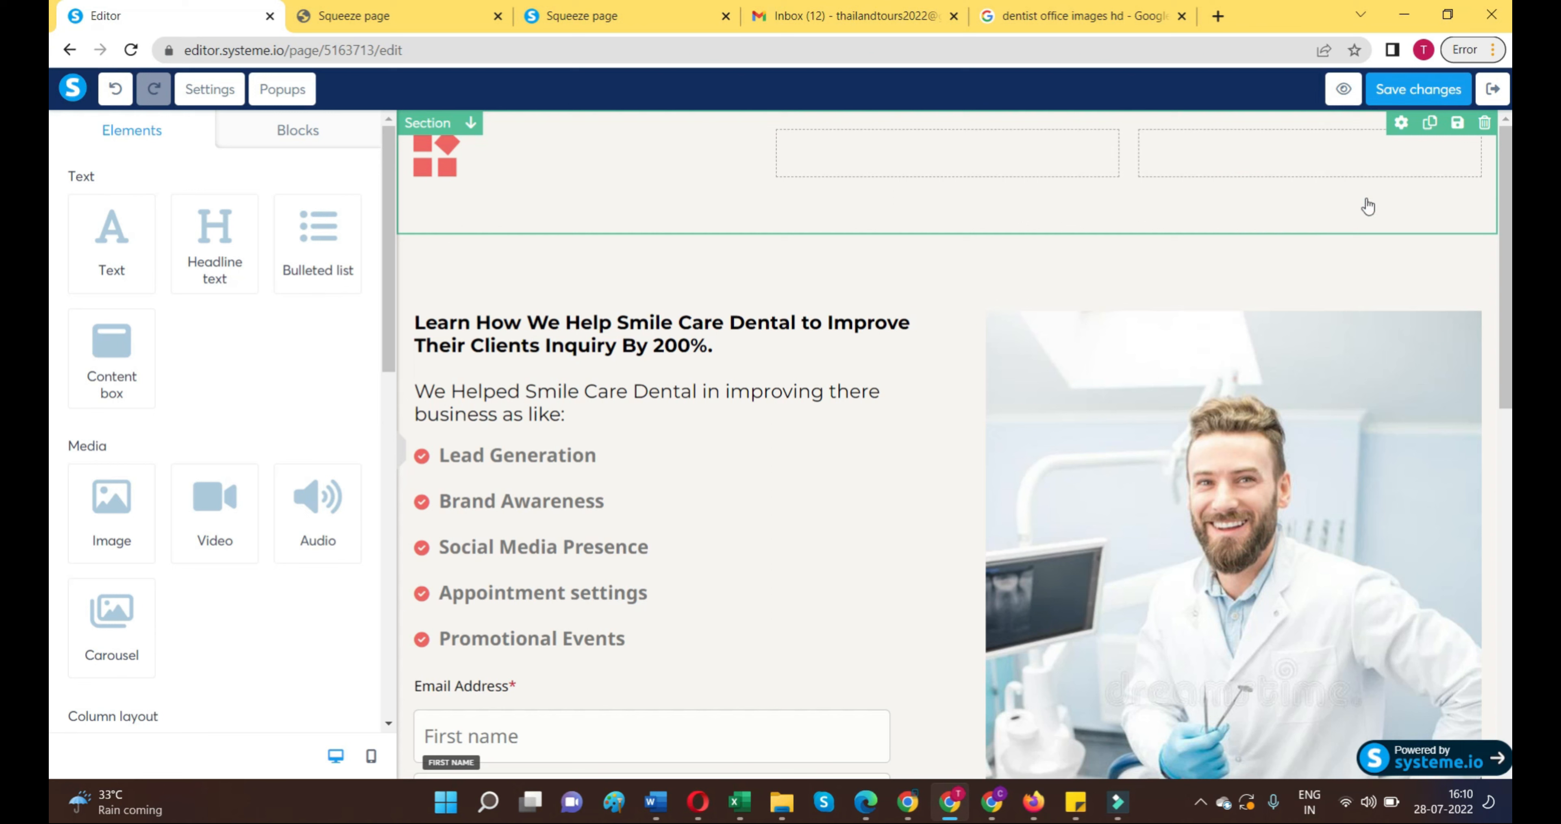
left_click(1484, 123)
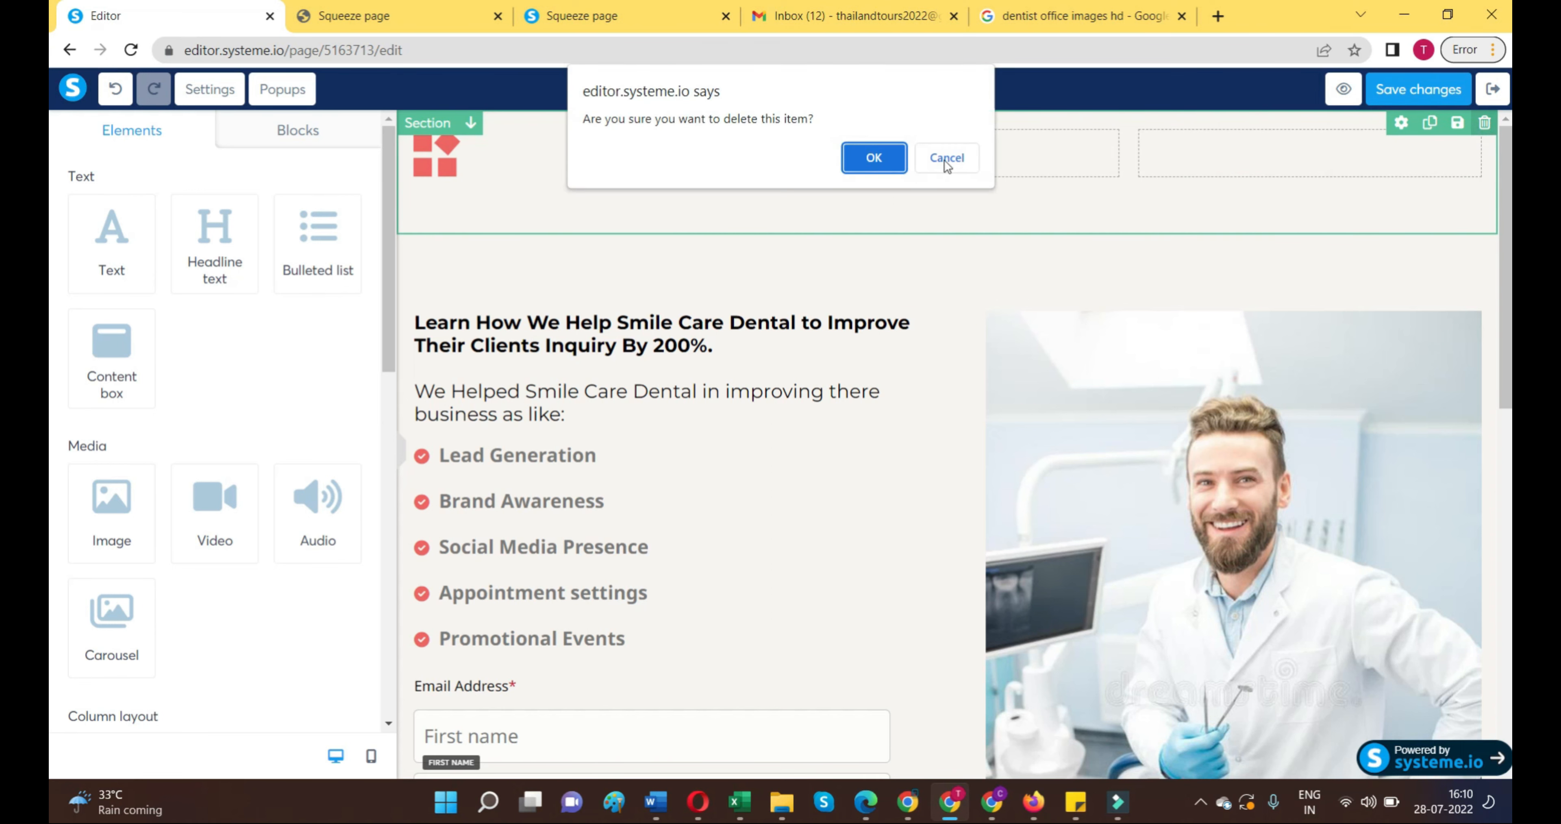
left_click(874, 159)
Step: Add a new section with an empty row at the top of the page, above the "Learn How We Help Smile Care Dental" headline
left_click_drag(115, 240, 808, 148)
left_click_drag(848, 152, 150, 356)
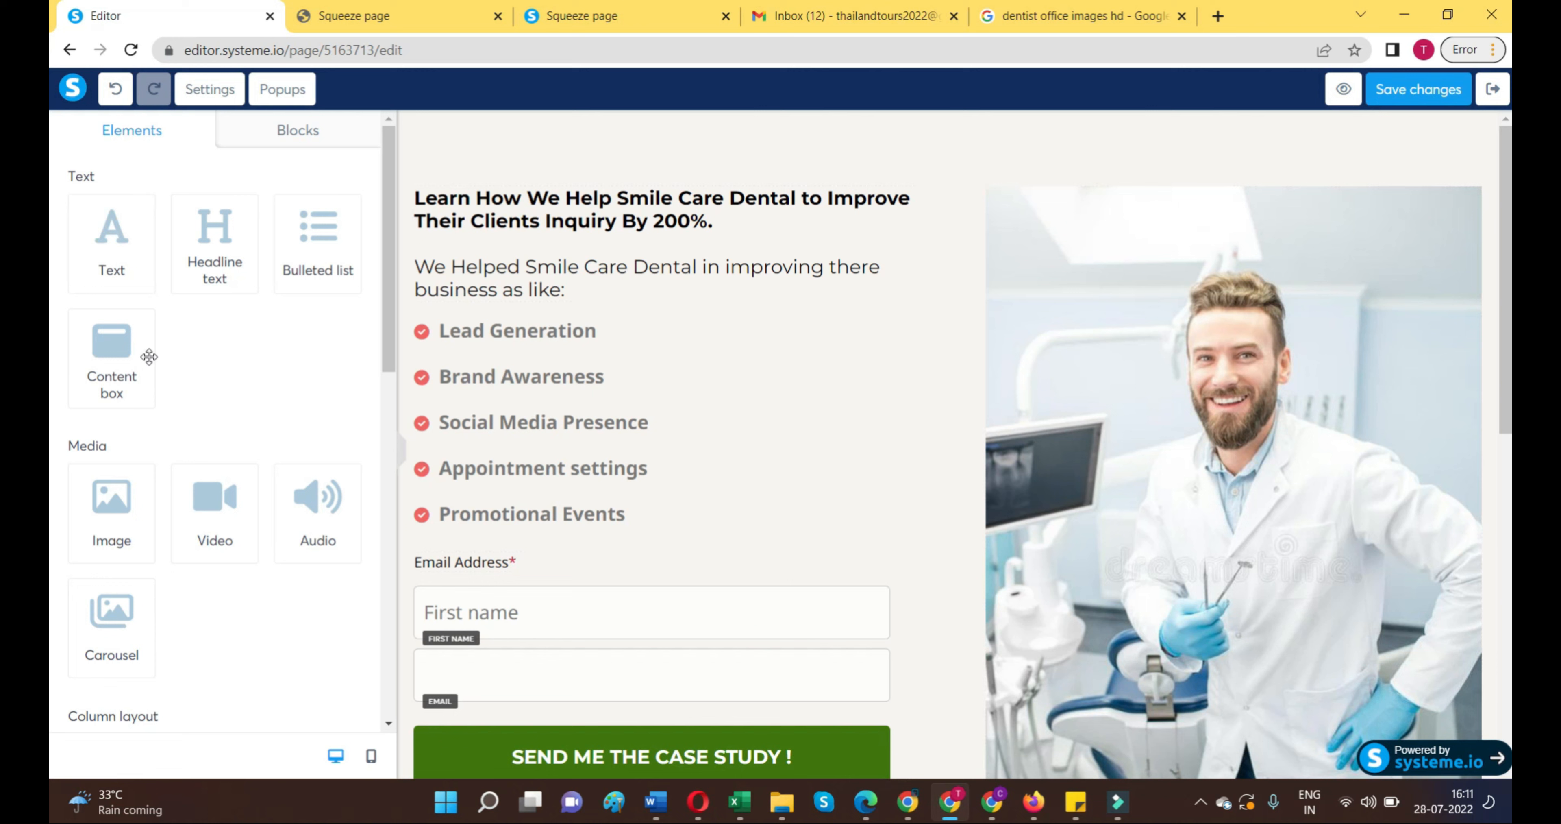
left_click_drag(124, 497, 118, 580)
scroll(122, 576, "down", 6)
left_click_drag(106, 515, 885, 140)
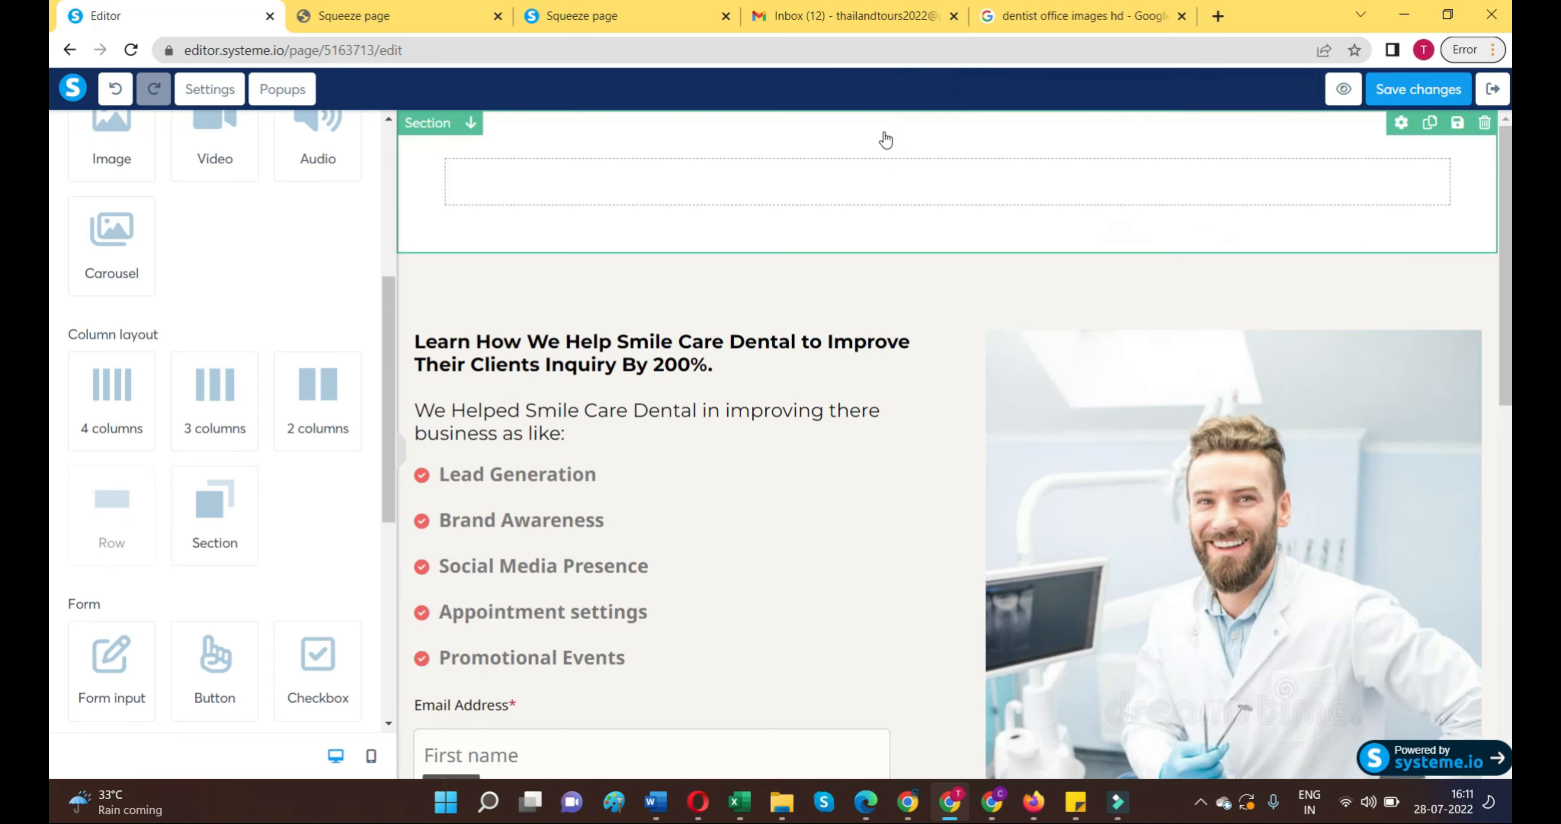
left_click(949, 815)
left_click(949, 815)
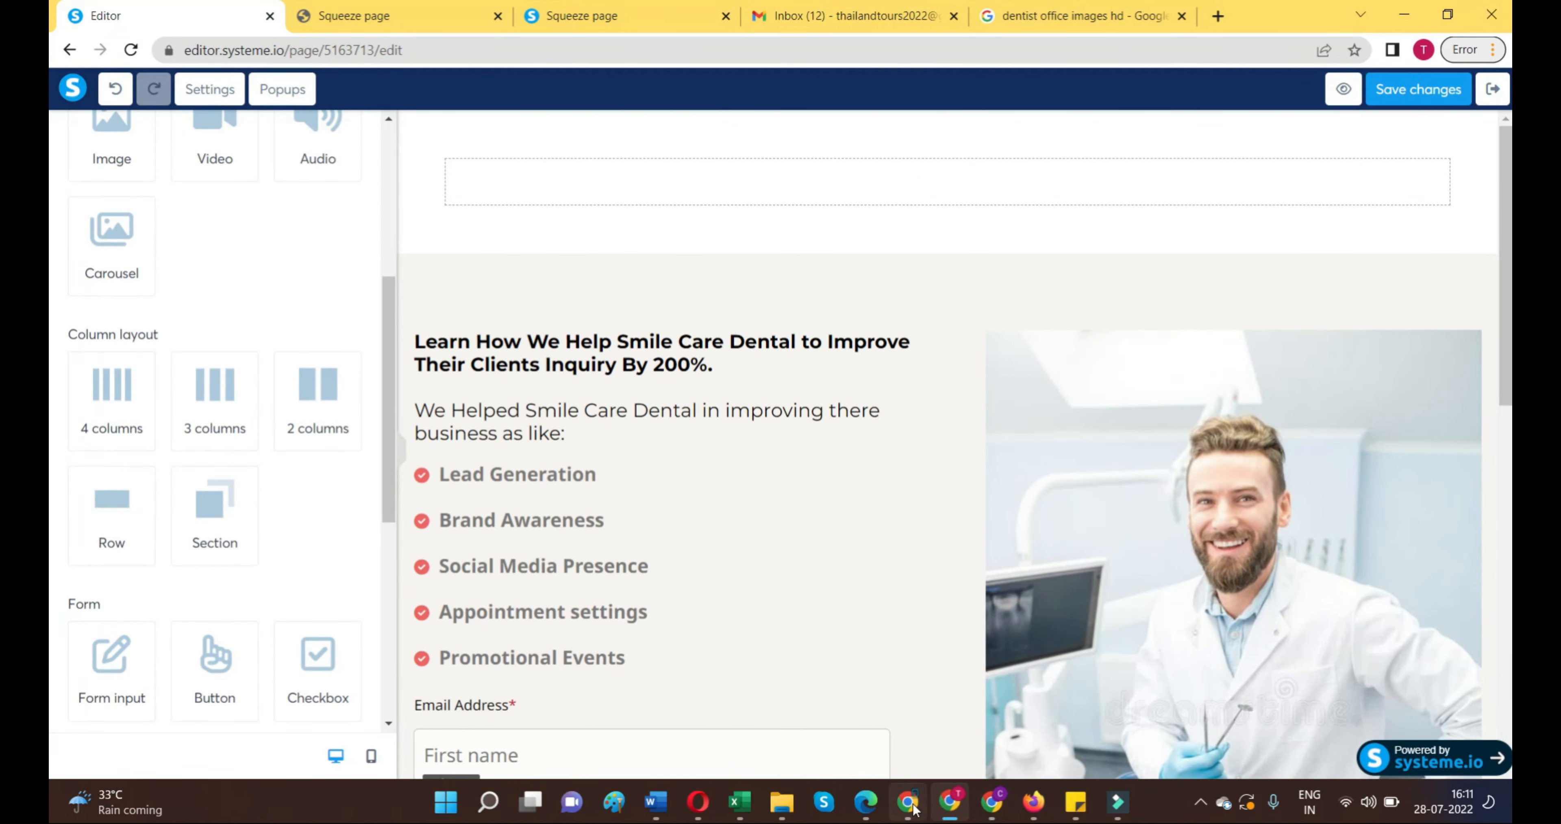
Step: Add a text element to the empty top row and replace its placeholder with "DENTAL SUCCESS STORY"
scroll(750, 303, "down", 3)
scroll(749, 303, "up", 3)
scroll(167, 435, "up", 4)
left_click_drag(124, 181, 824, 185)
left_click(1011, 195)
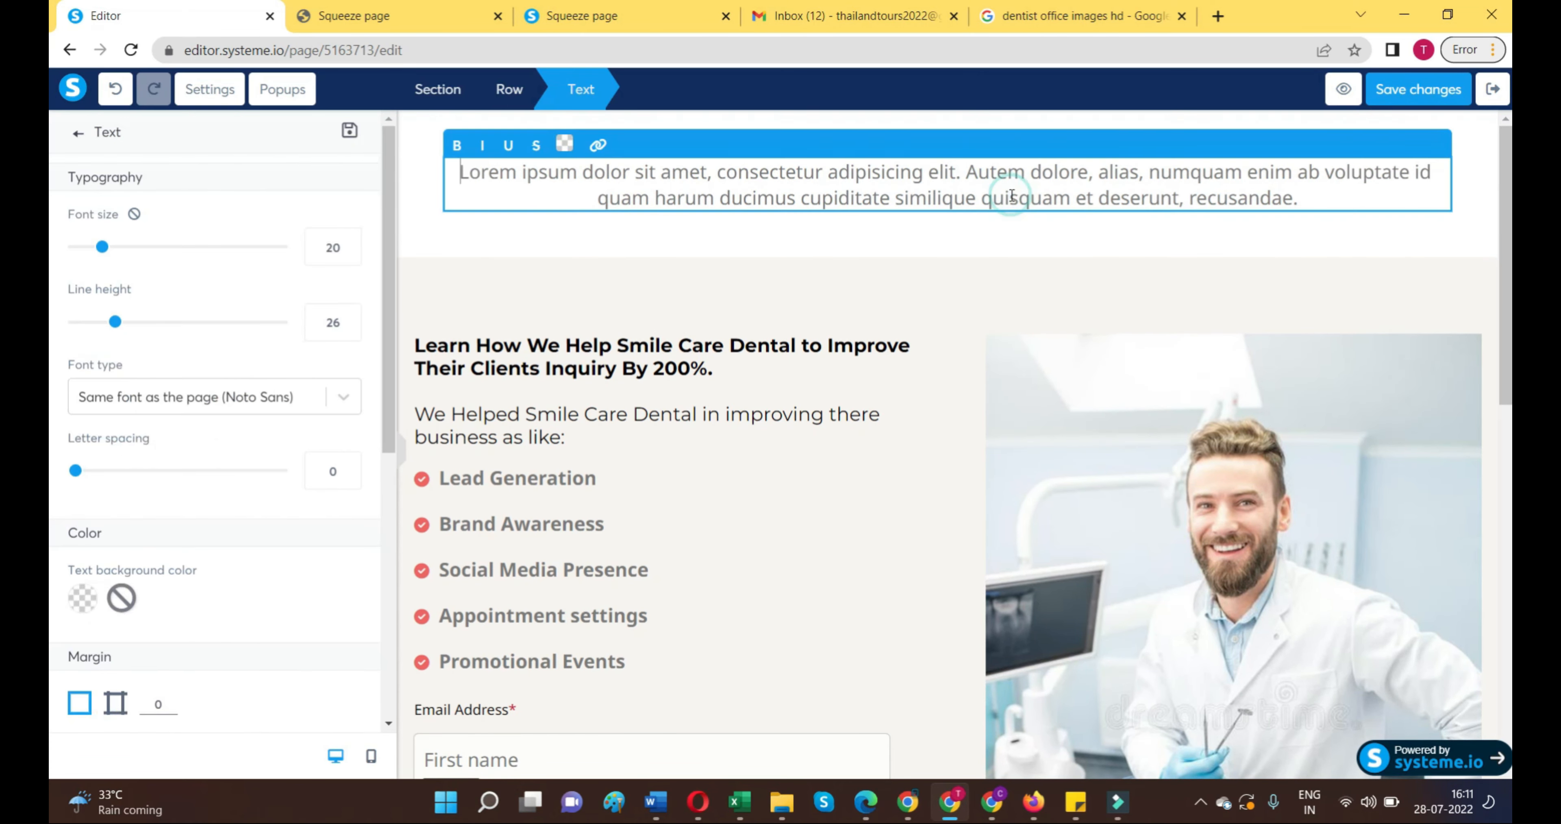
left_click_drag(1311, 198, 471, 173)
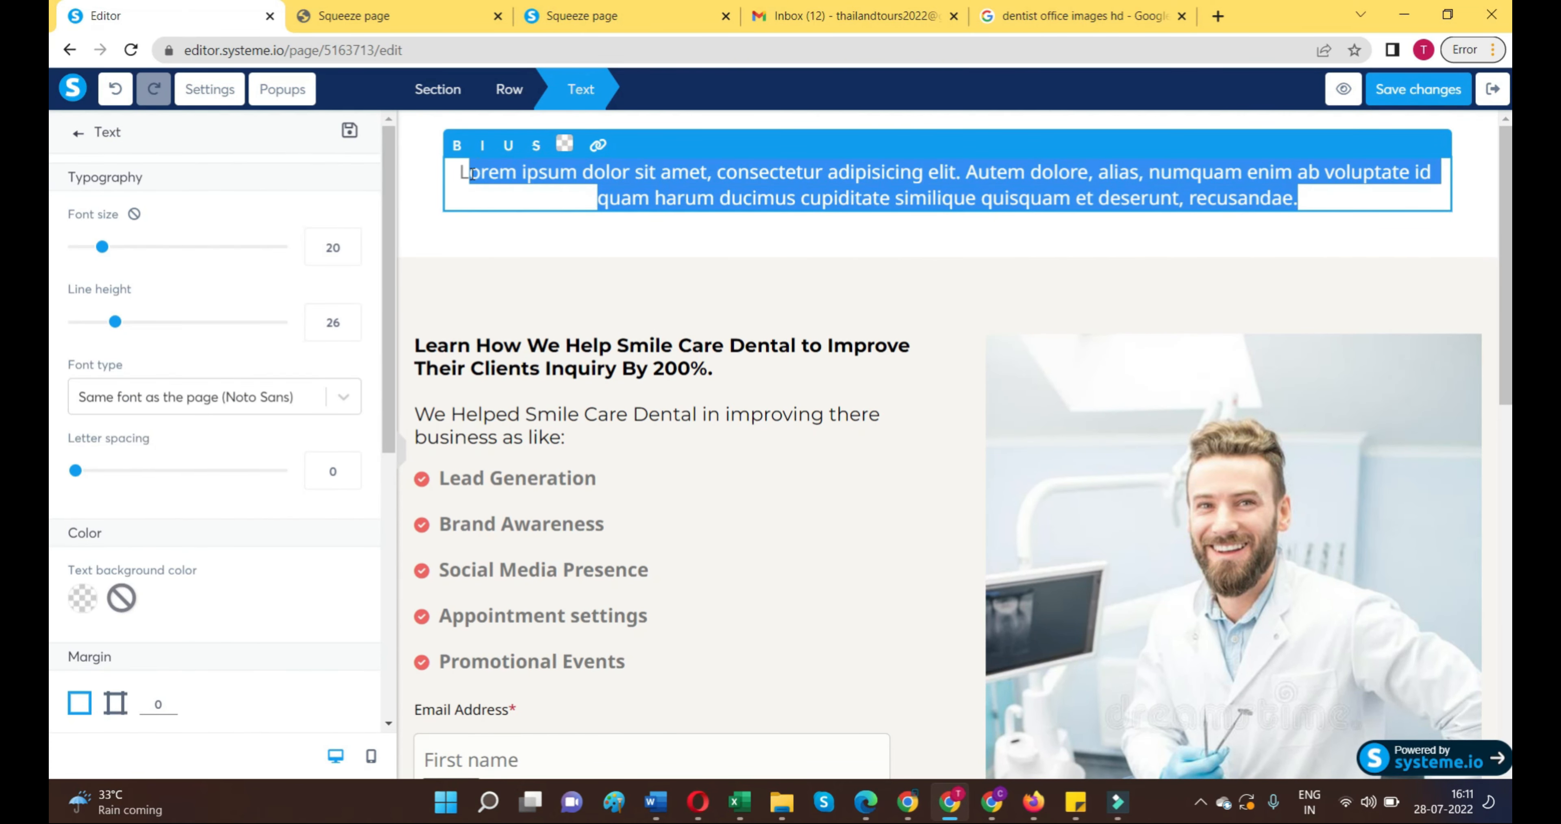
type("de")
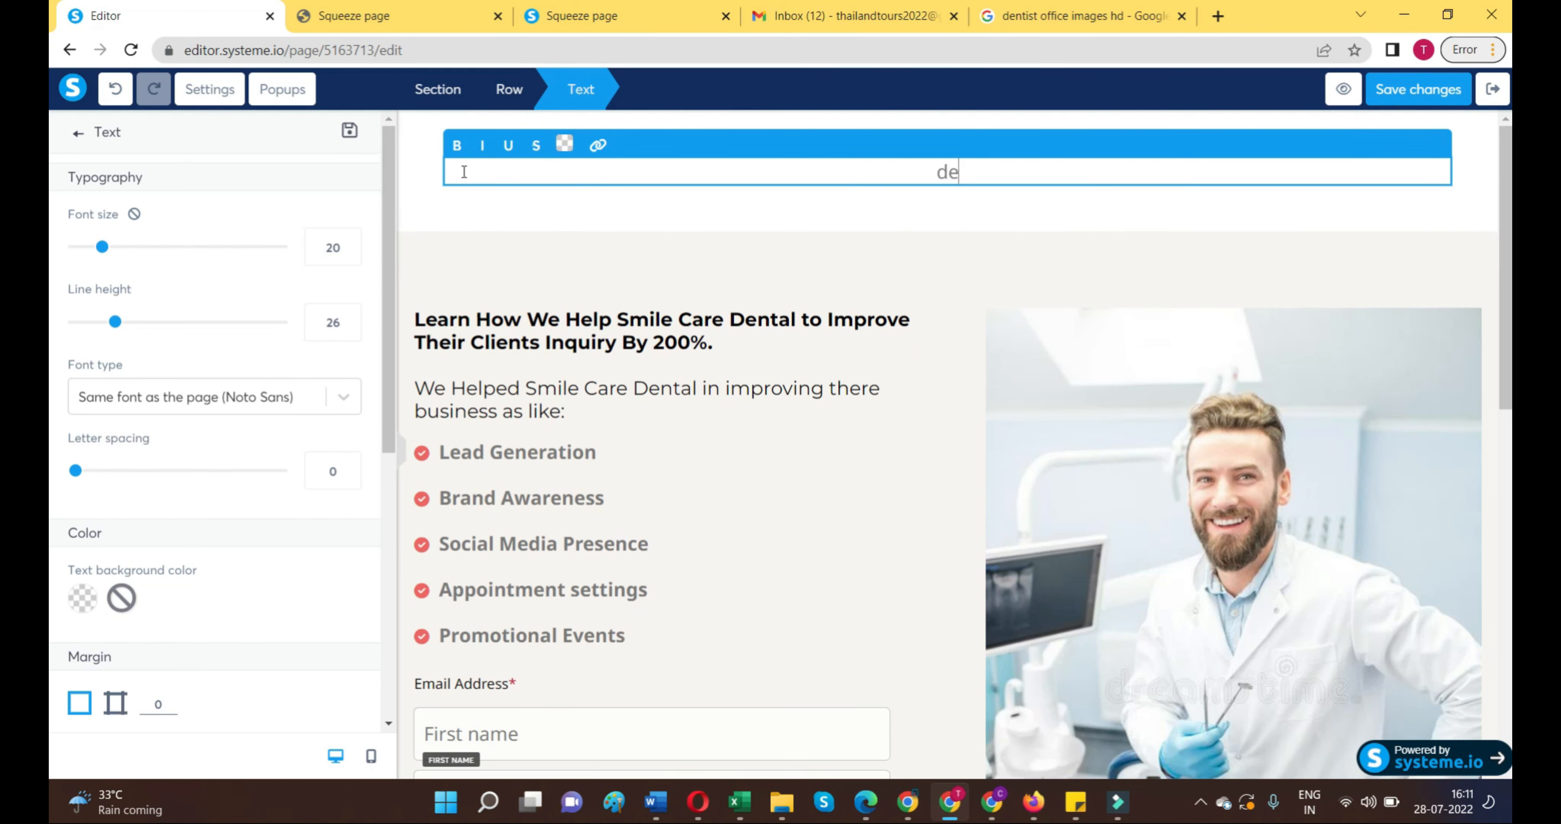
type("ntal suc")
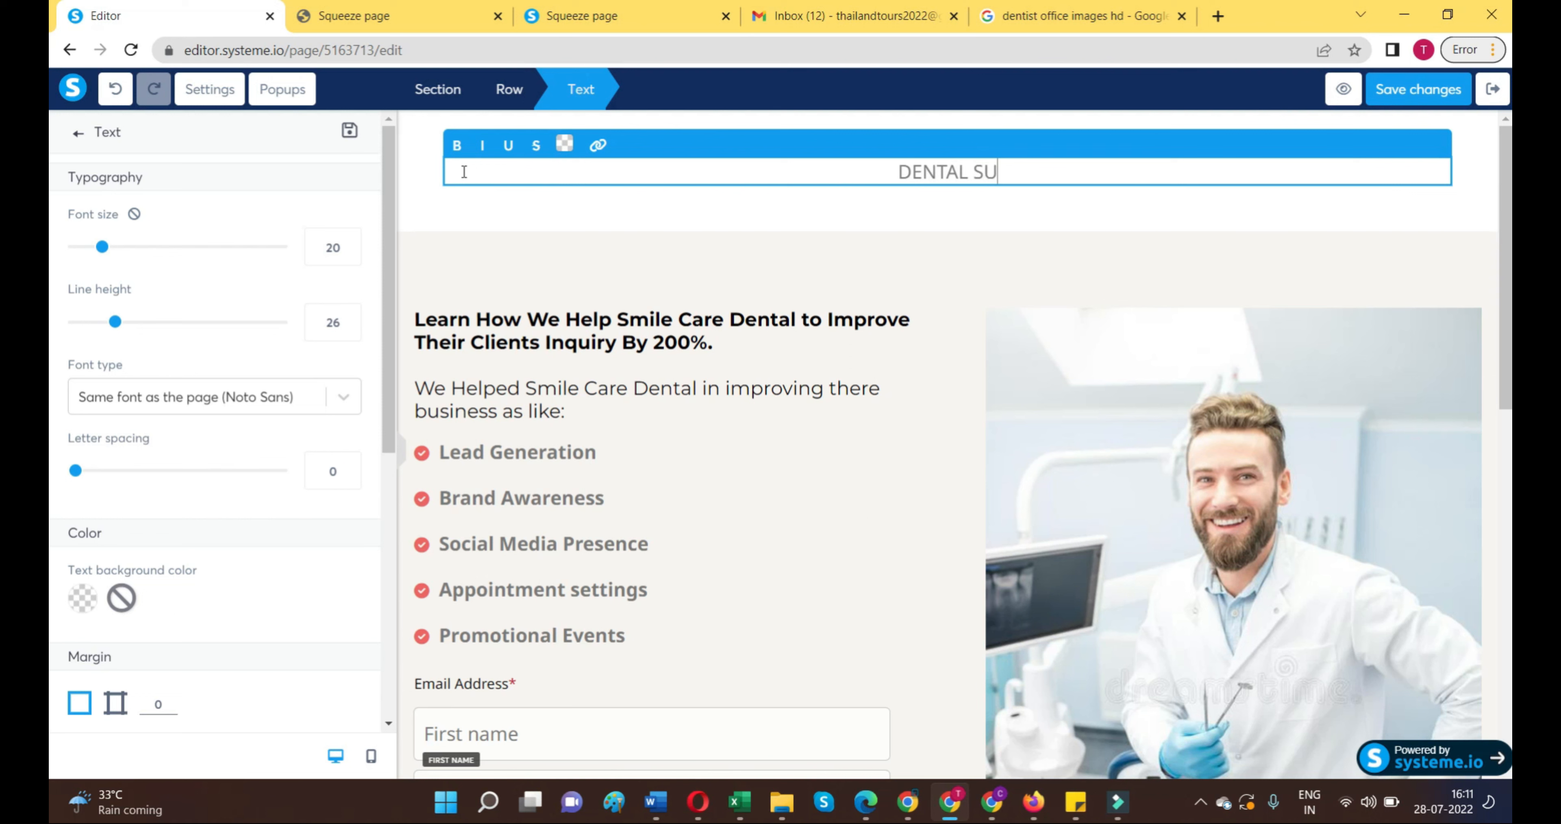
type("cess sto")
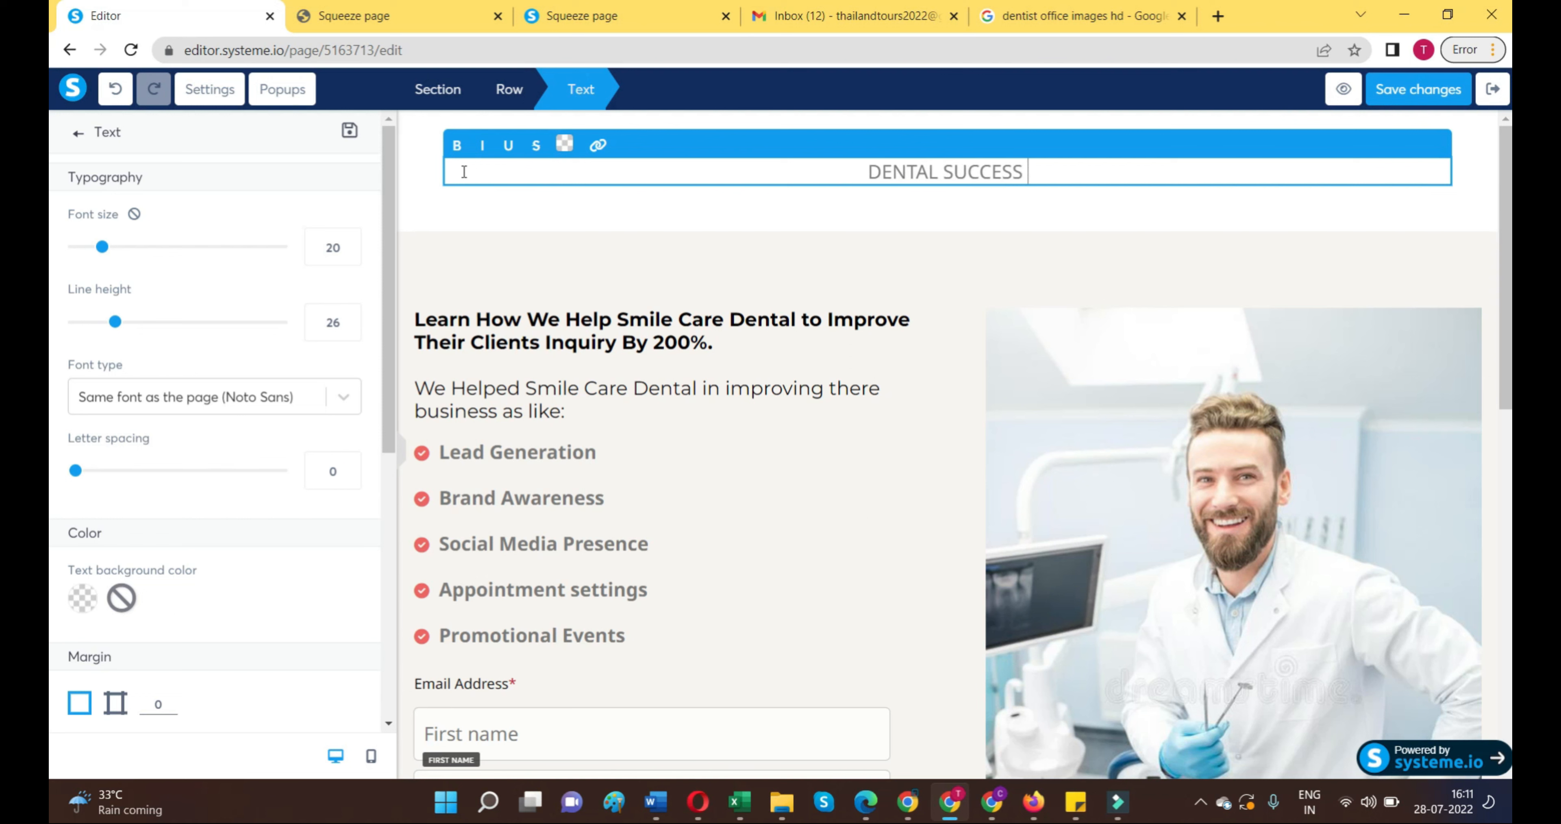
type("ry")
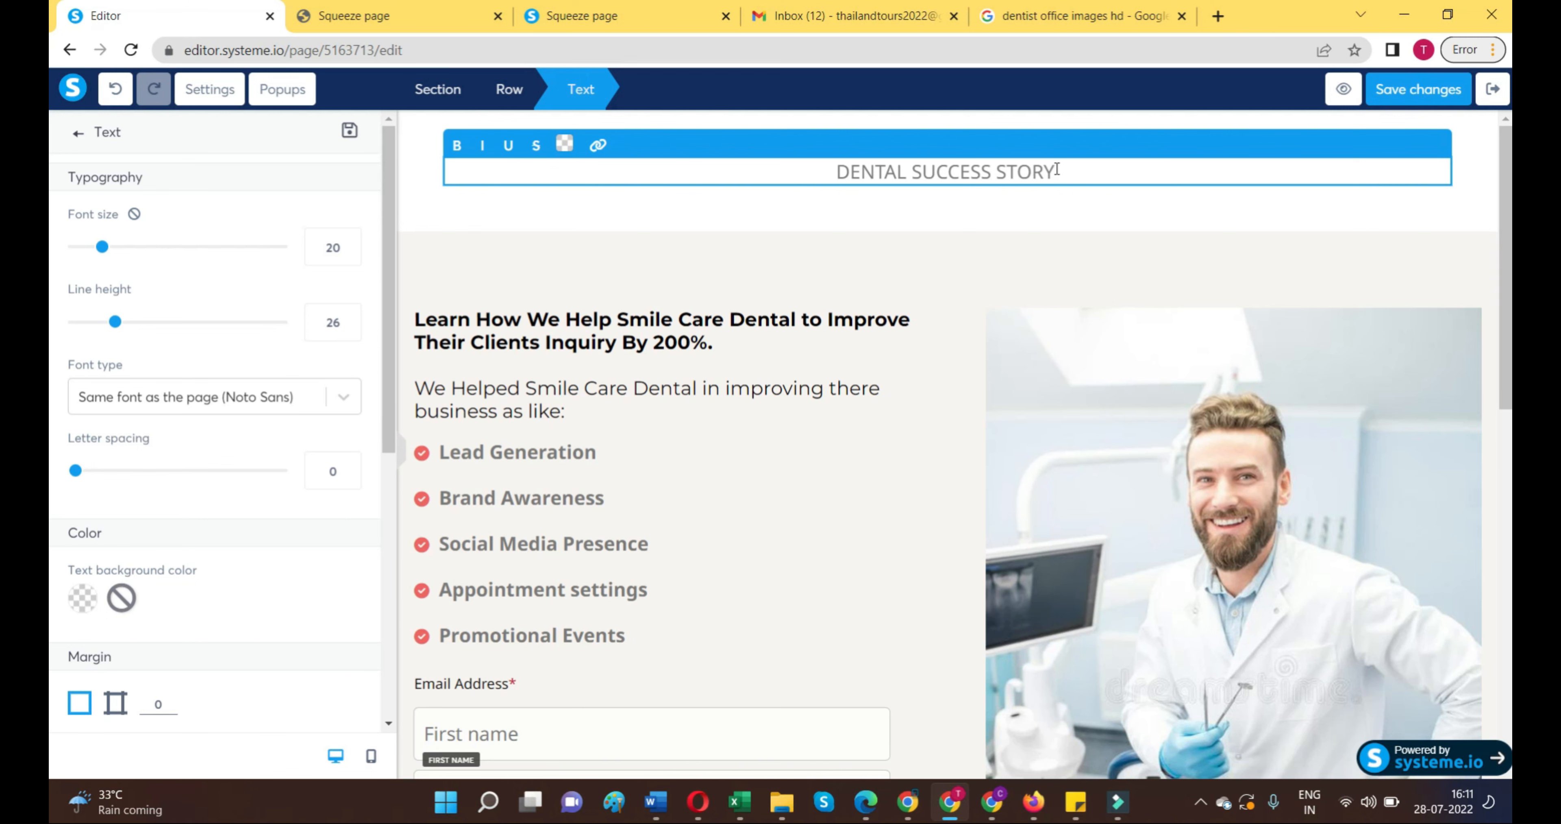
Step: Set the font size of the "DENTAL SUCCESS STORY" text to 30
left_click_drag(1056, 170, 824, 161)
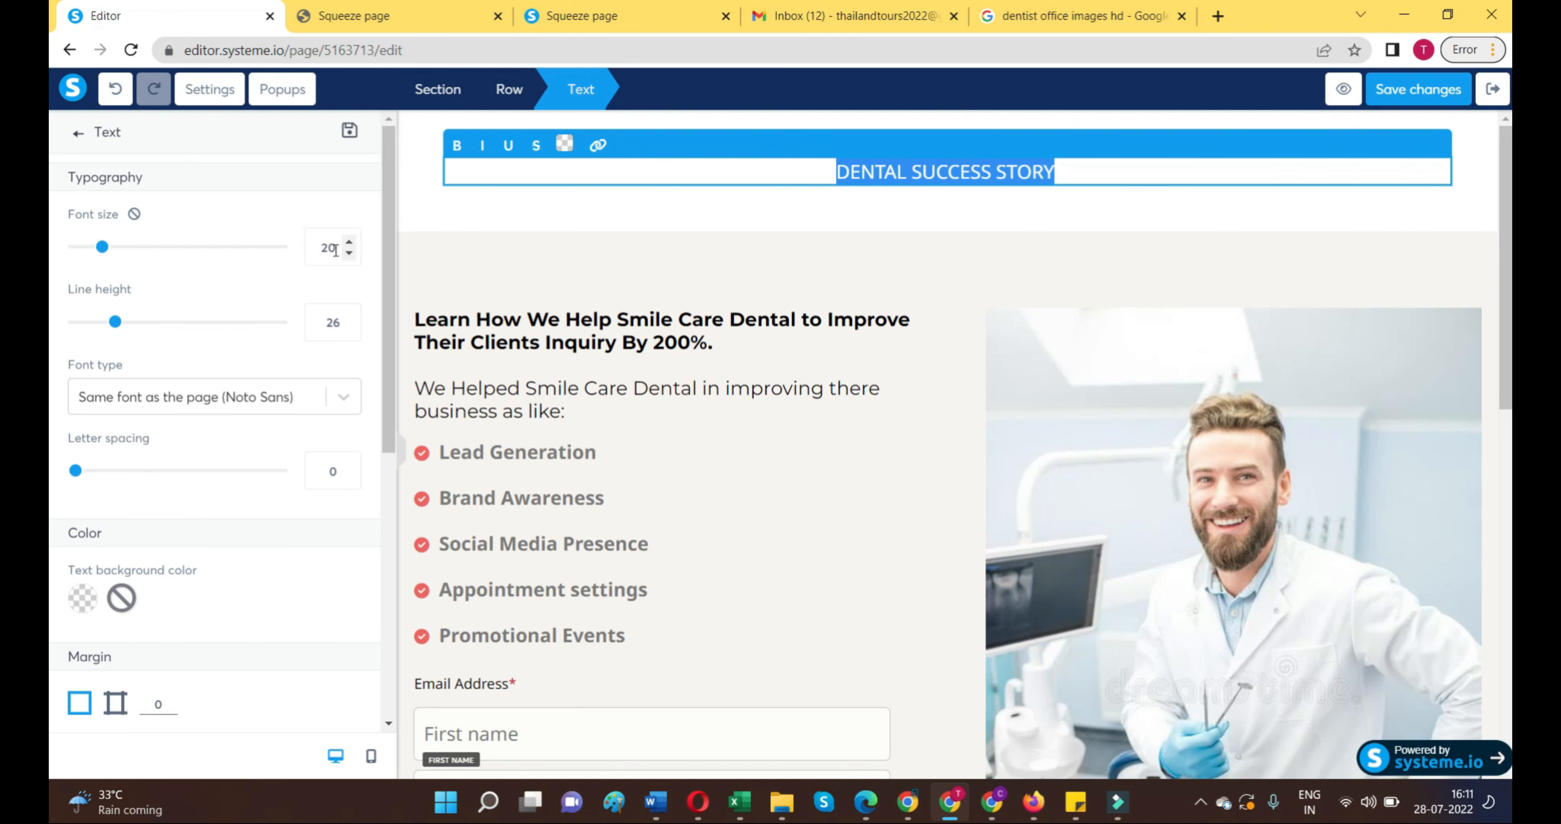
left_click(350, 238)
left_click(349, 238)
left_click(350, 238)
left_click(349, 238)
left_click(349, 239)
left_click(350, 238)
left_click(349, 239)
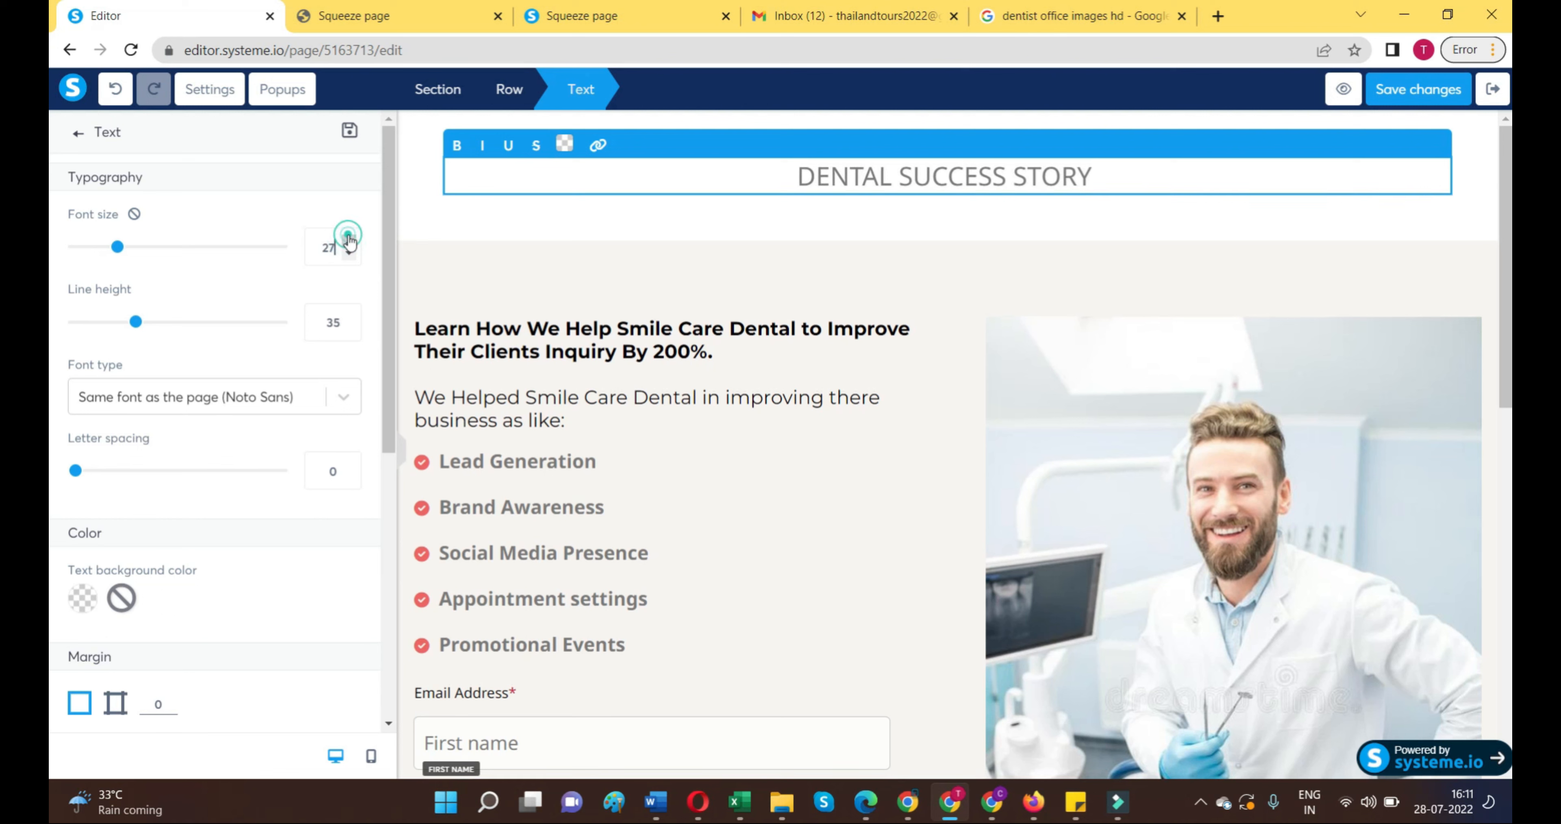
left_click(349, 239)
left_click(350, 240)
left_click(349, 239)
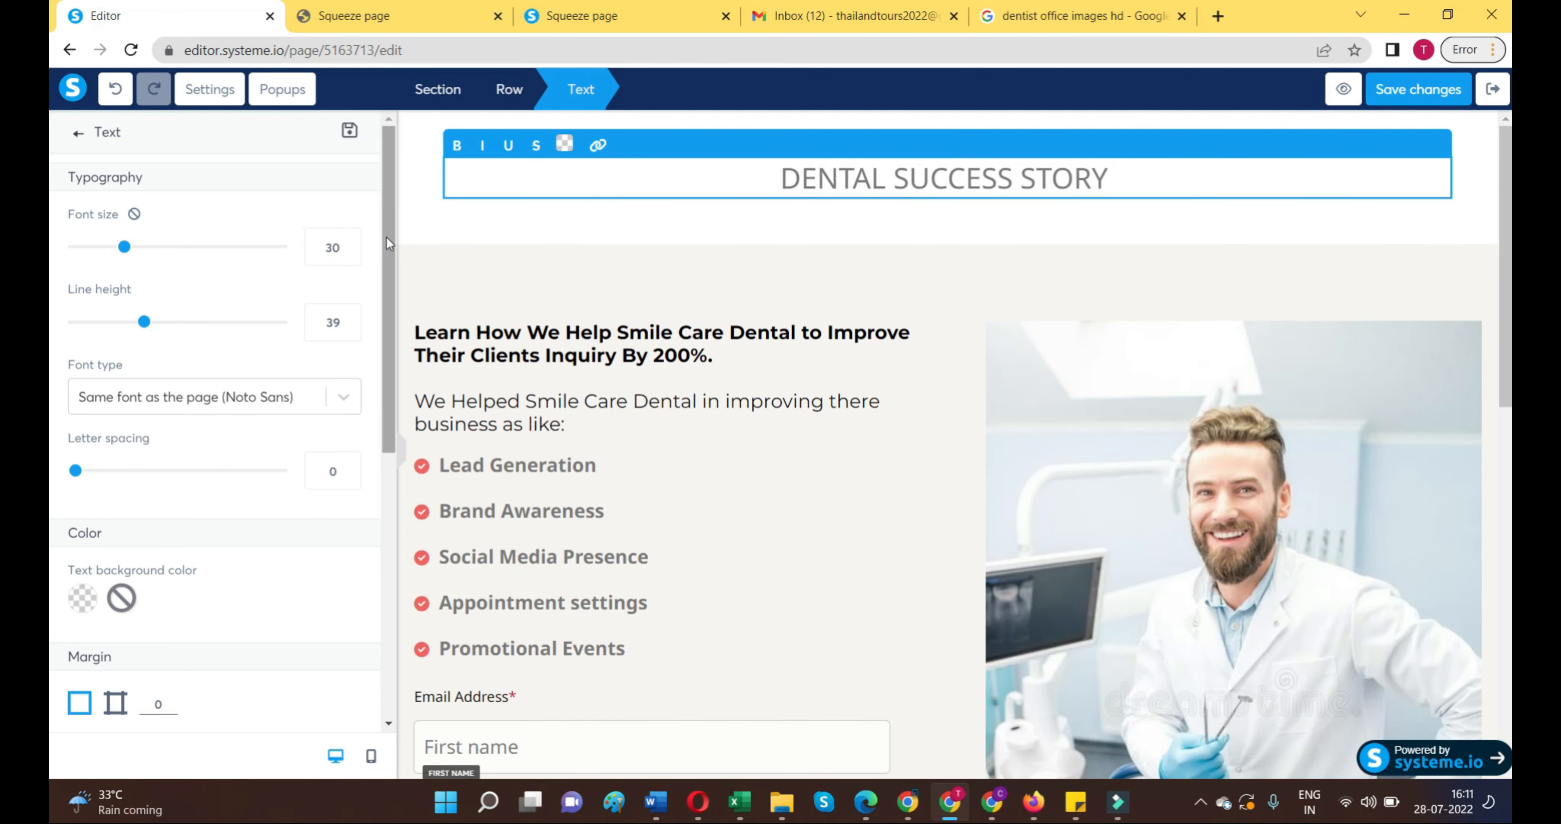
Step: Rewrite the all-caps title in the top section in title case as "Dental Success Story"
key("BackSpace")
key("BackSpace")
key("BackSpace")
key("BackSpace")
key("BackSpace")
type("ental")
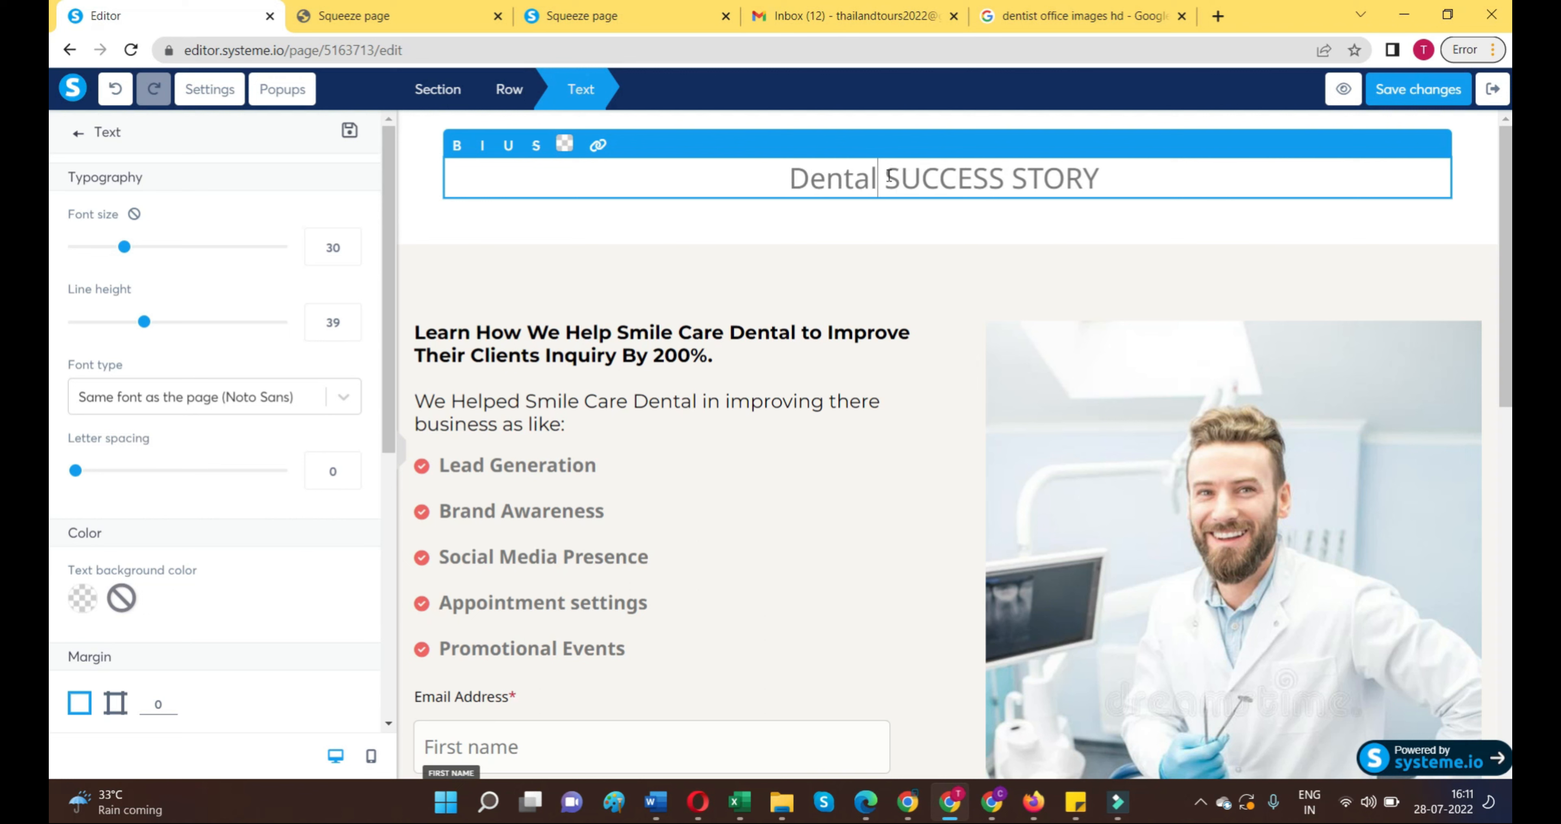
key("BackSpace")
key("BackSpace")
key("BackSpace")
key("BackSpace")
key("BackSpace")
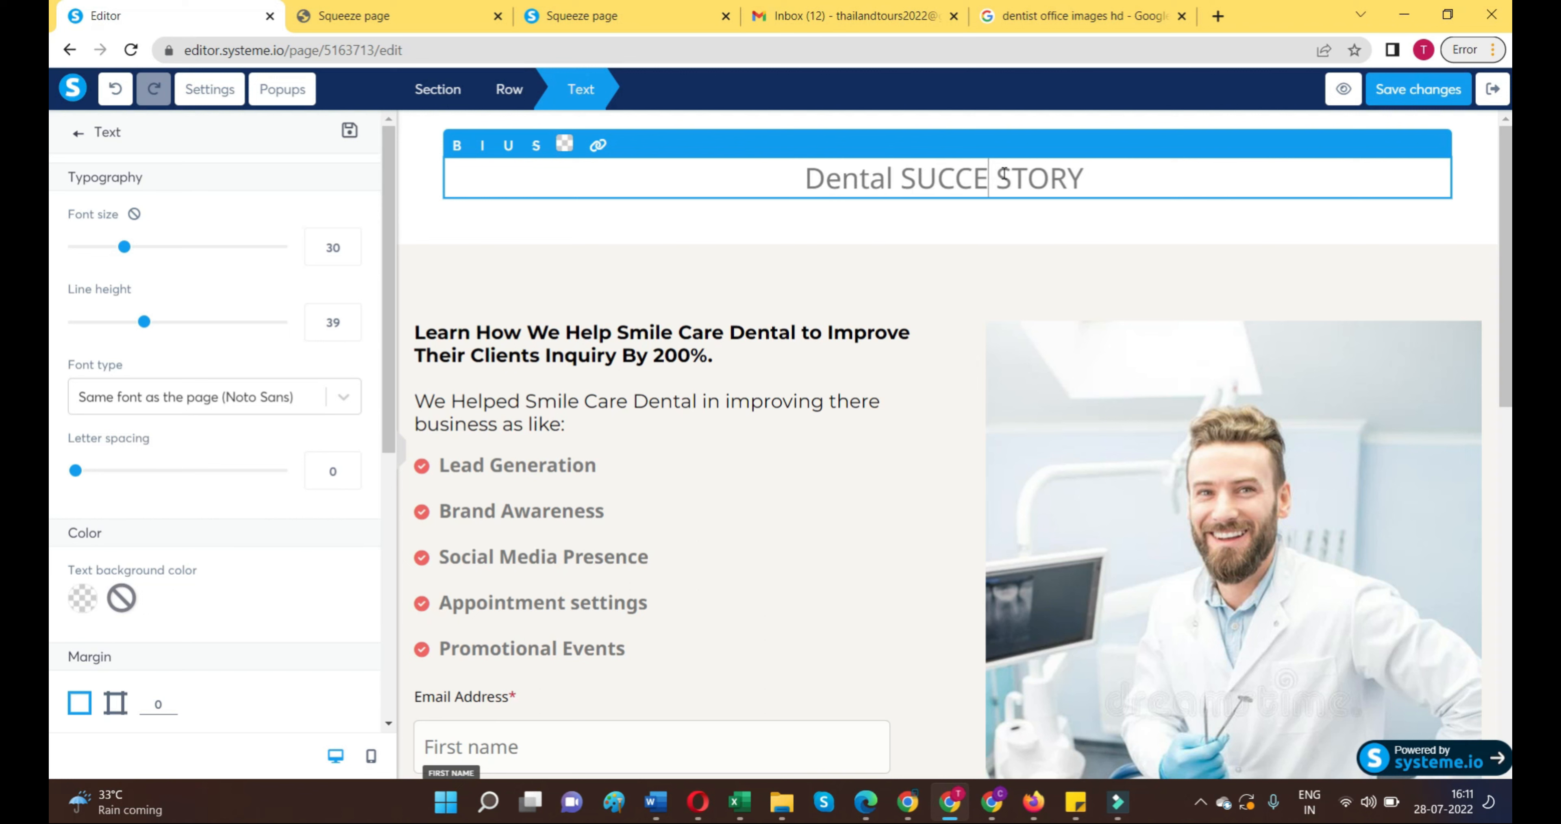
type("CC")
key("BackSpace")
key("BackSpace")
key("BackSpace")
type("uccess")
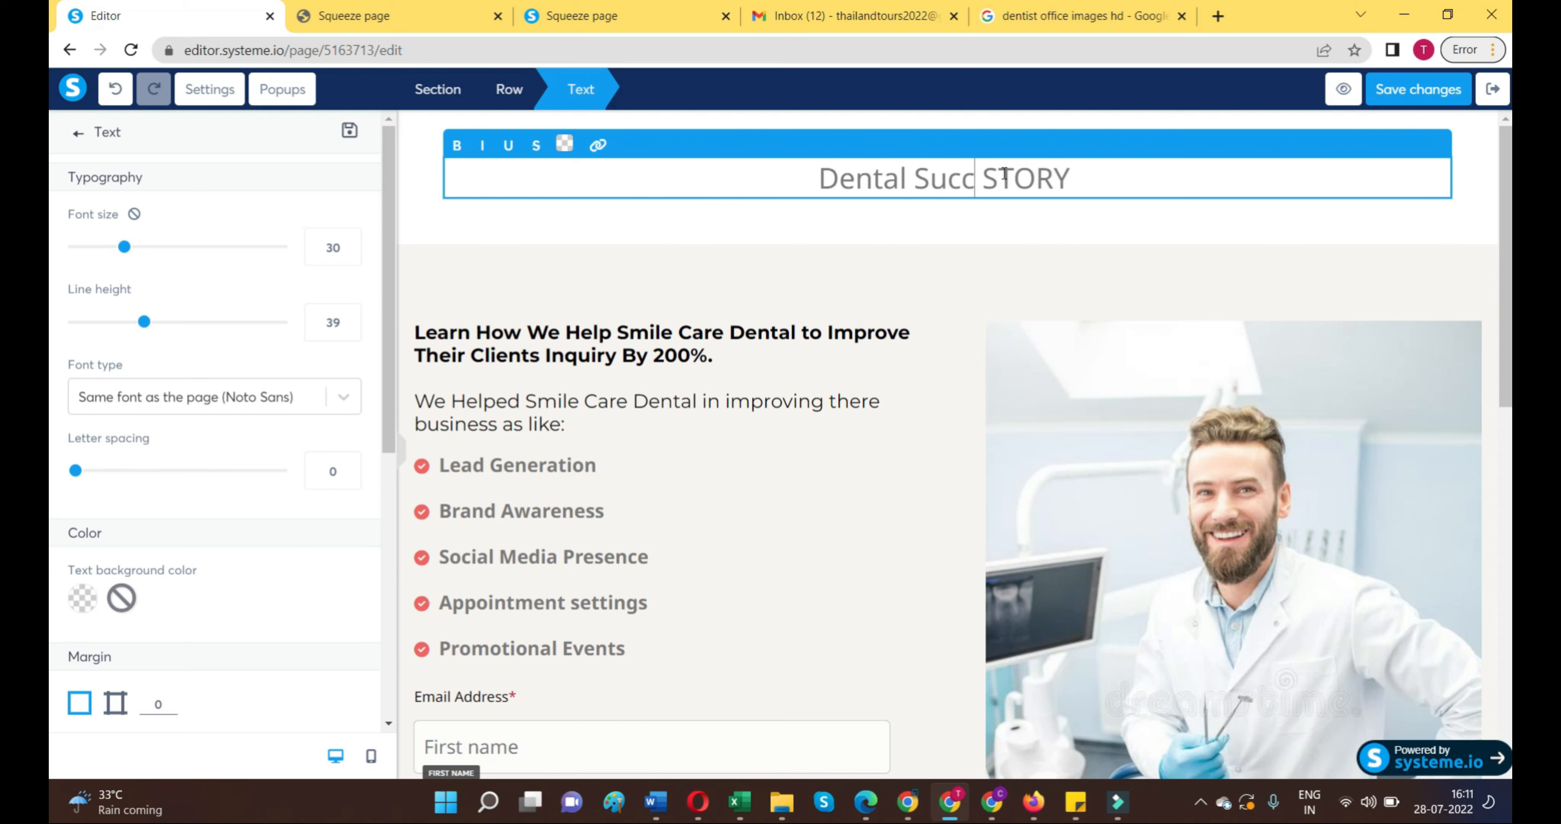
key("BackSpace")
key("BackSpace")
key("BackSpace")
key("BackSpace")
key("BackSpace")
type("tory")
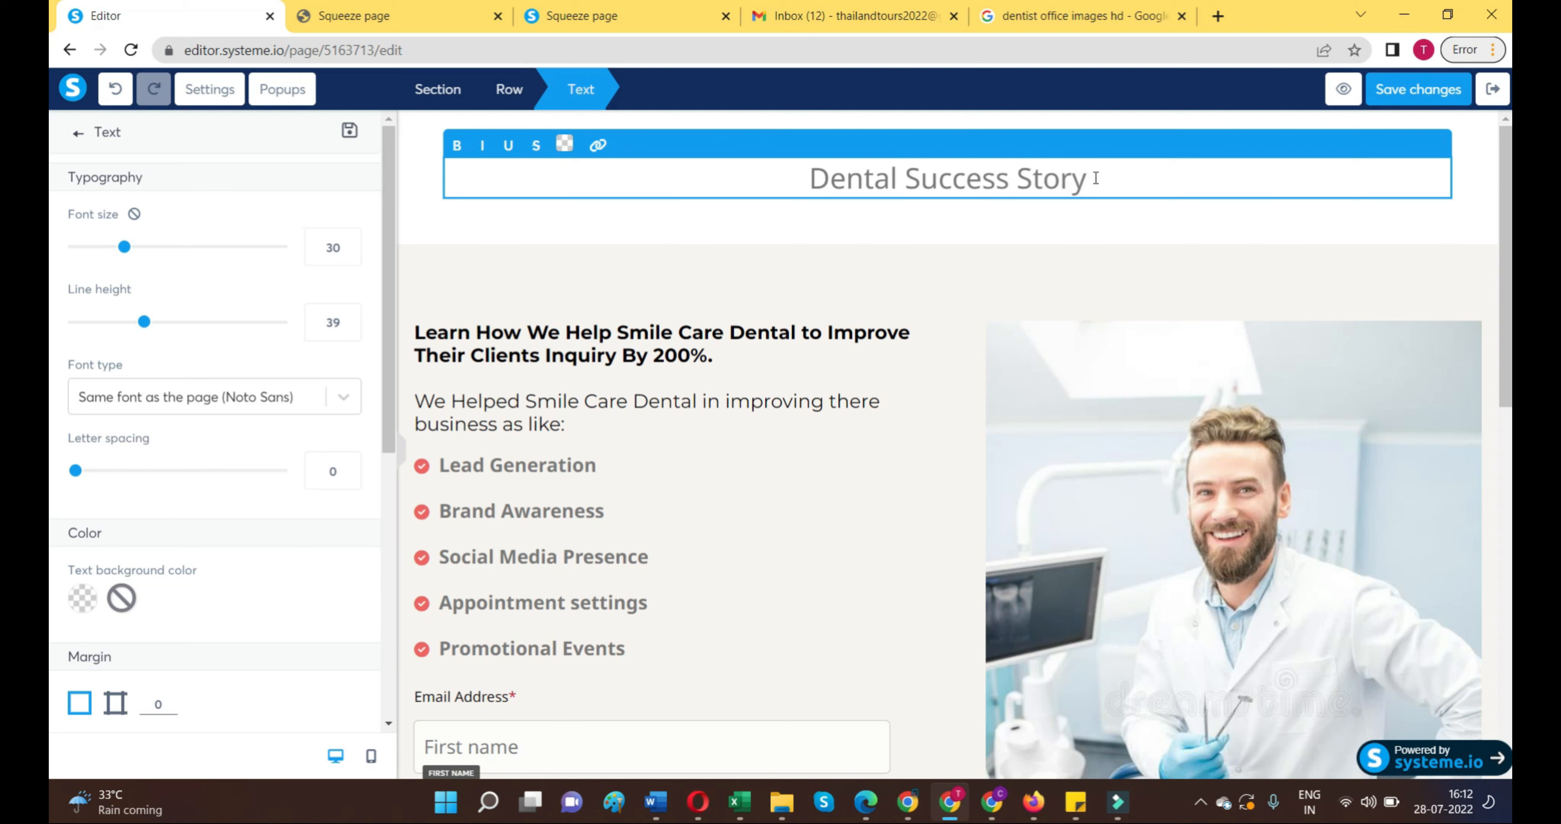
type("!")
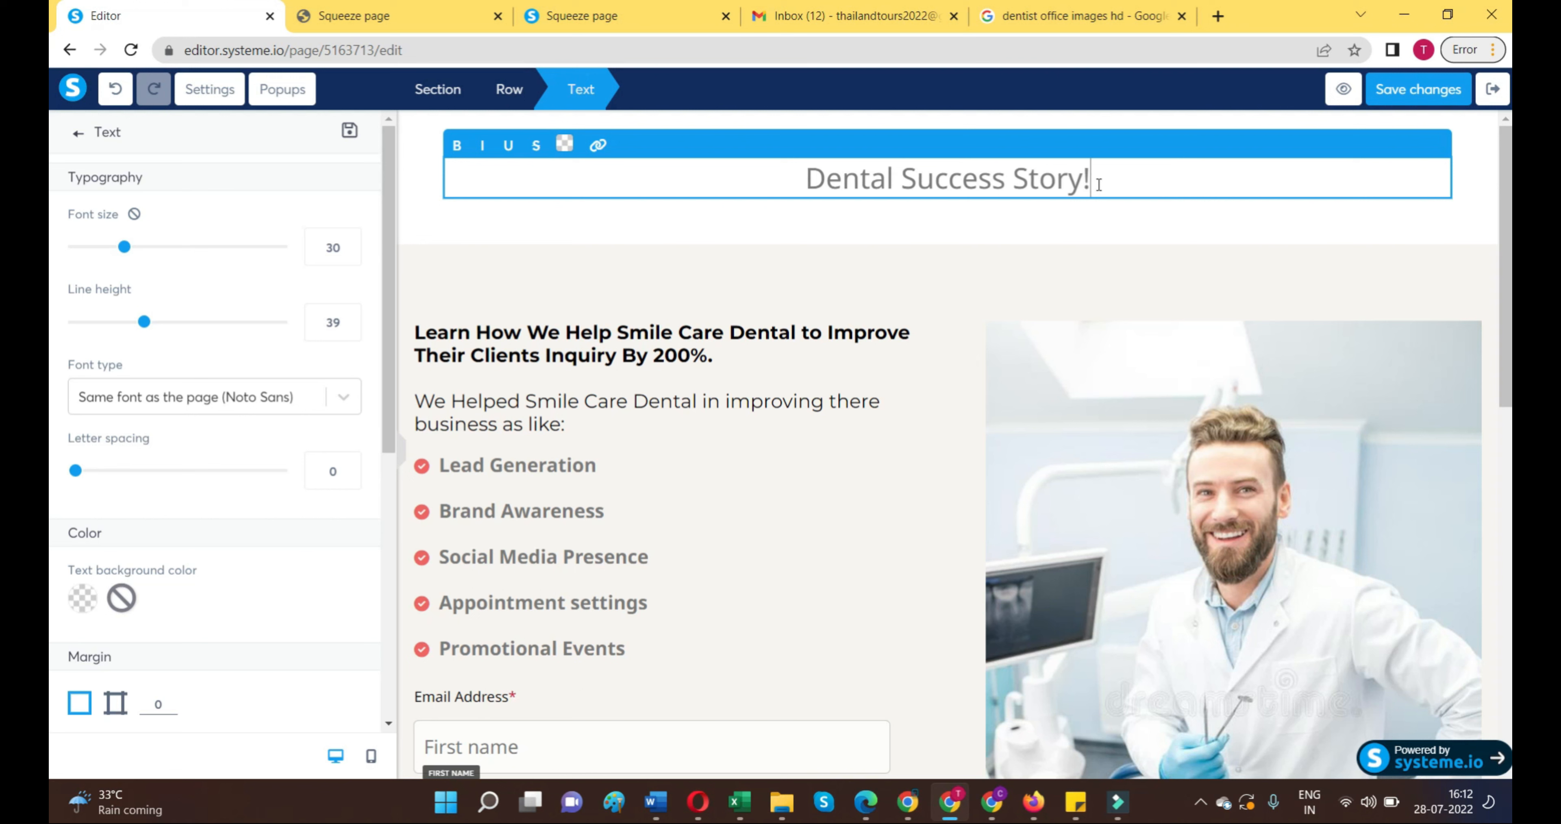
key("BackSpace")
Step: Make the "Dental Success Story" title bold and set its text color to black
left_click_drag(1064, 184, 806, 189)
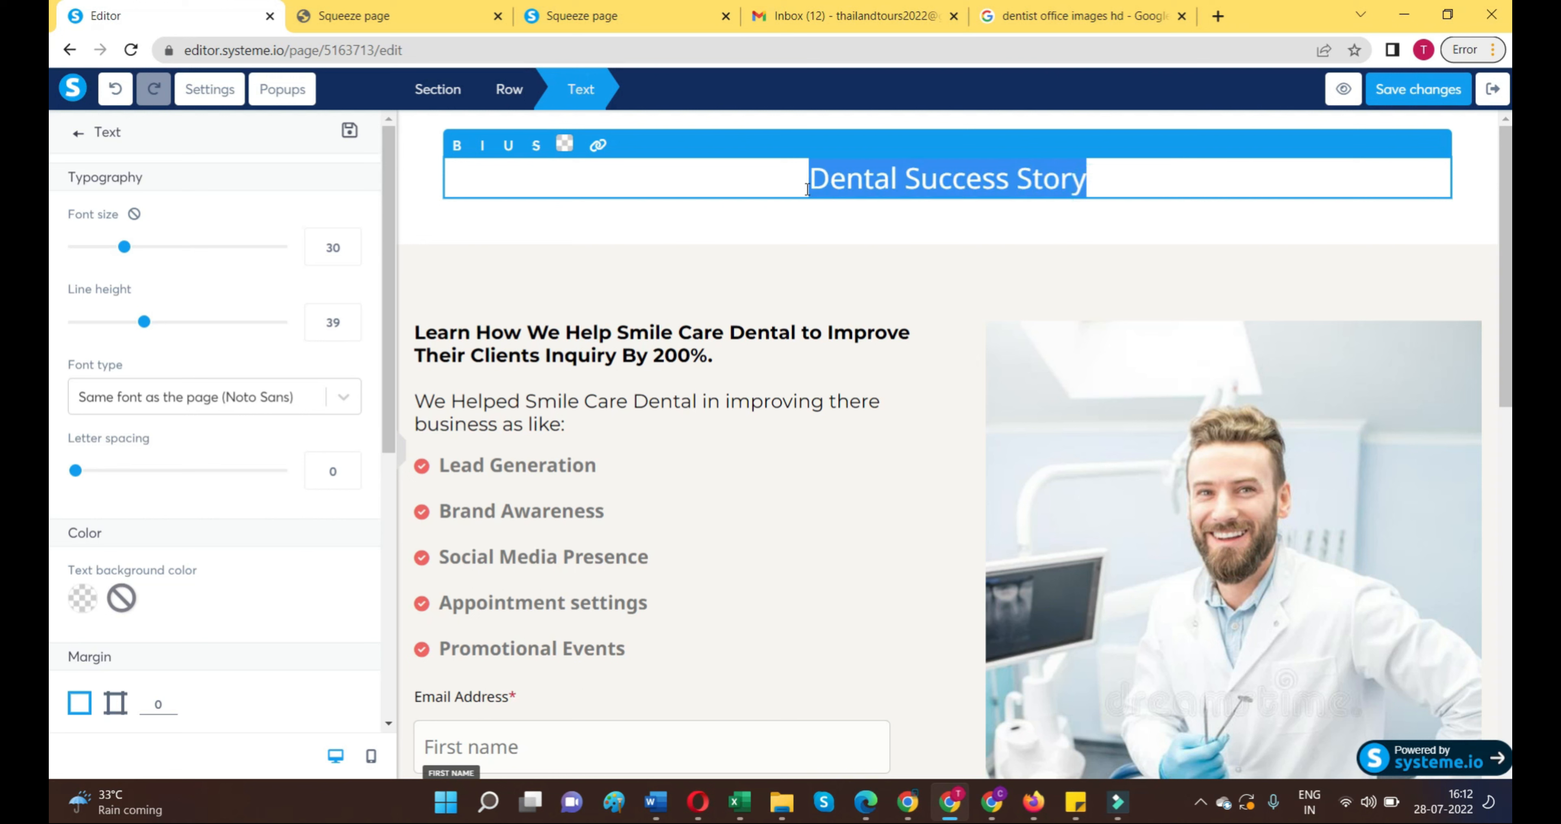
left_click(457, 145)
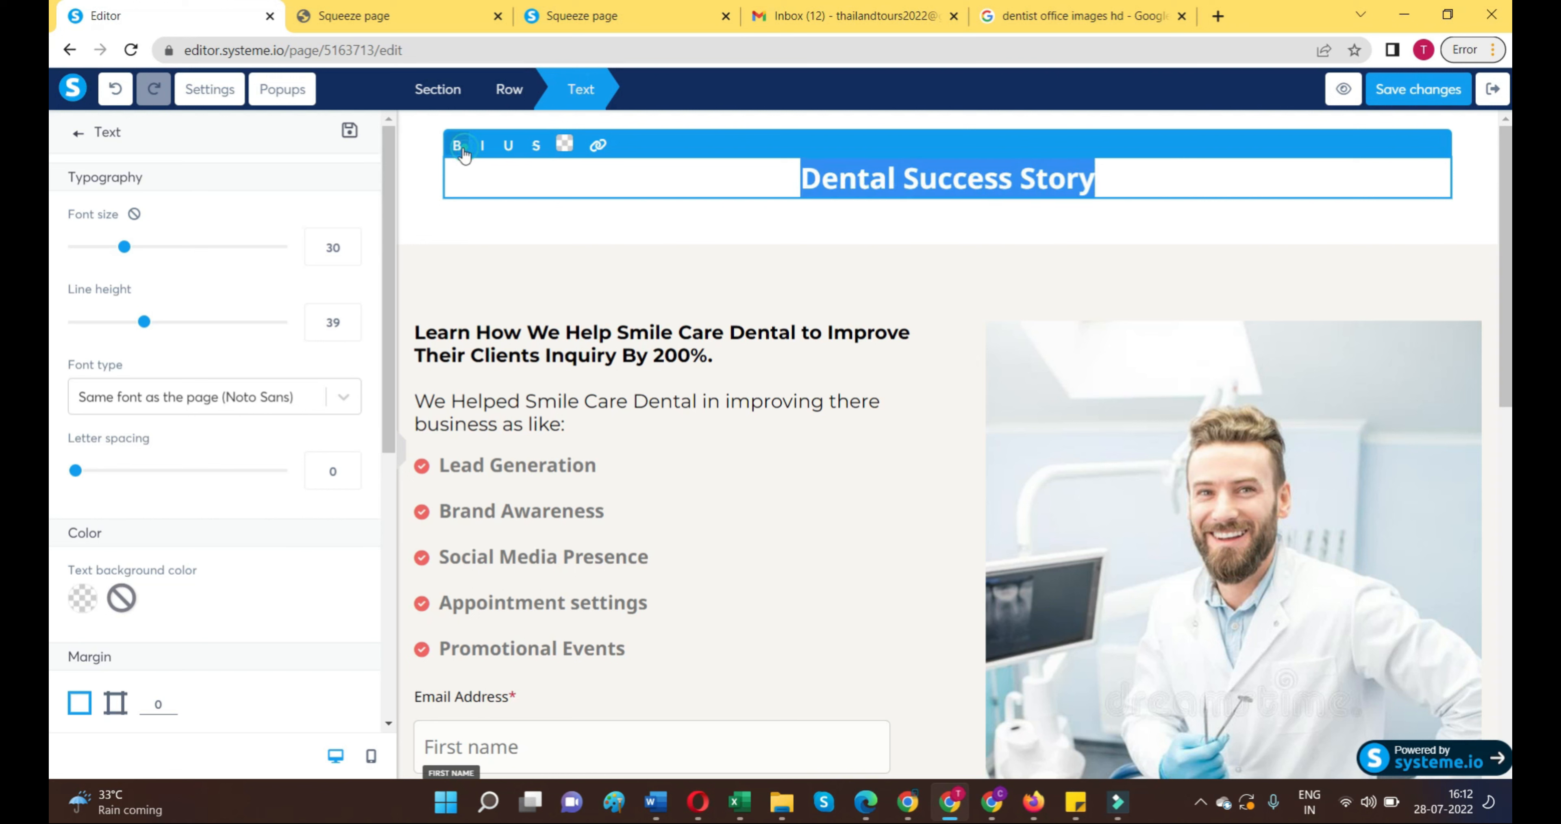
left_click(1125, 174)
left_click_drag(1105, 178, 791, 172)
left_click(562, 144)
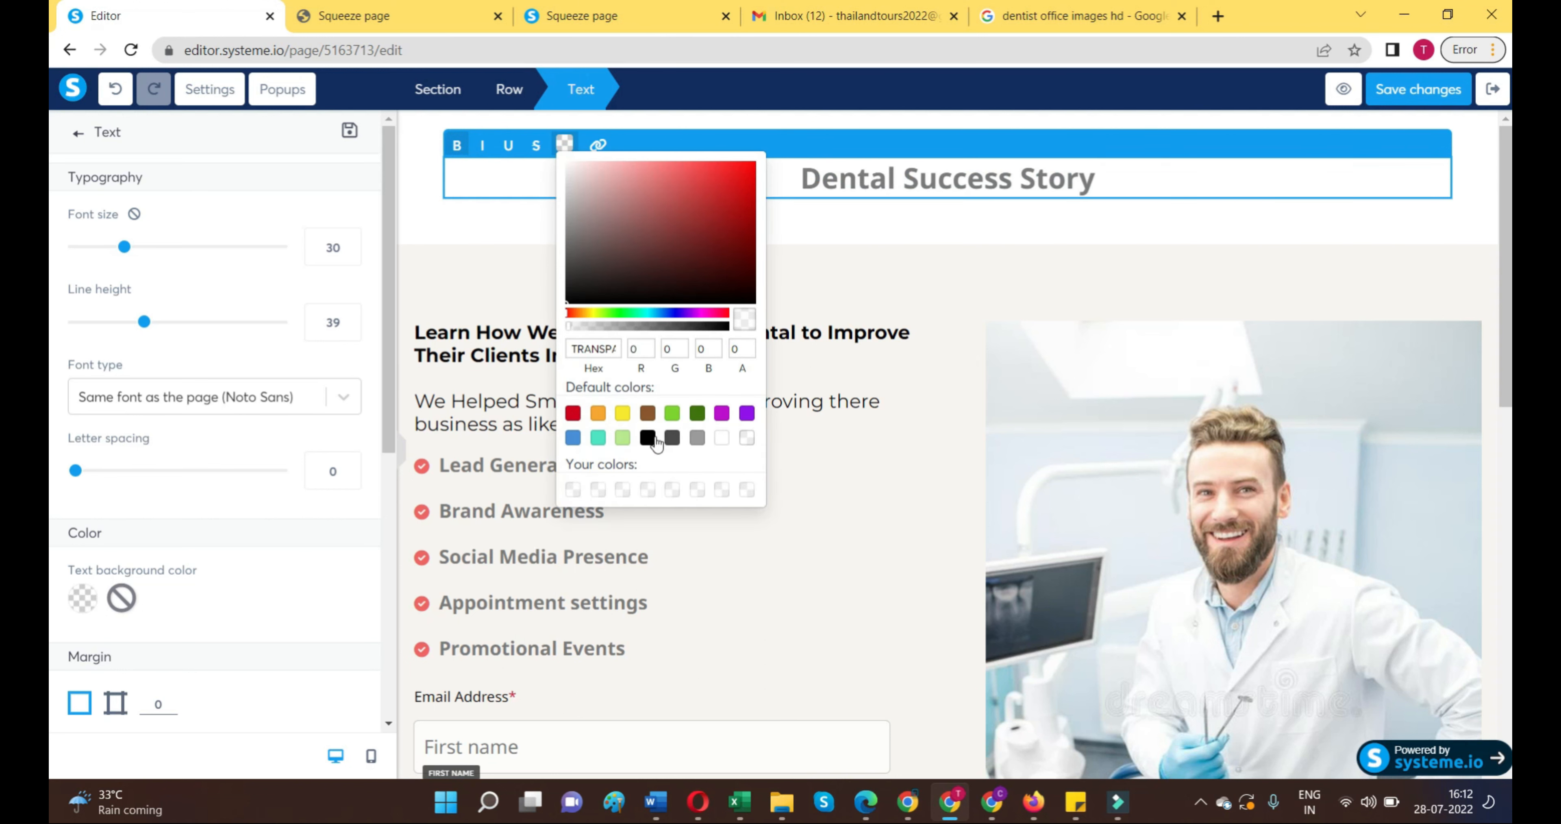
left_click(647, 438)
left_click(1049, 226)
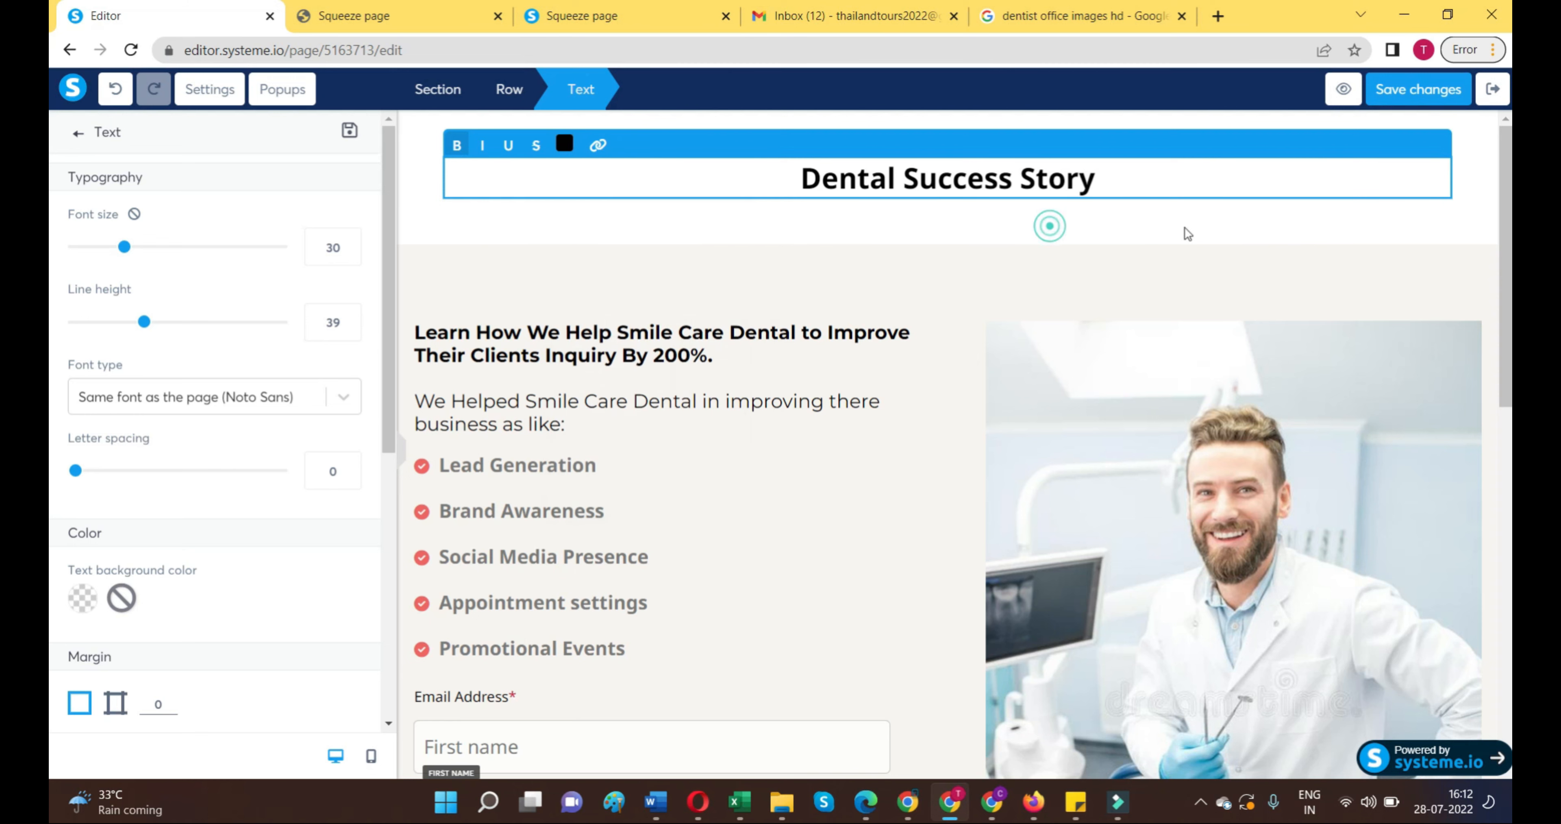
left_click(928, 505)
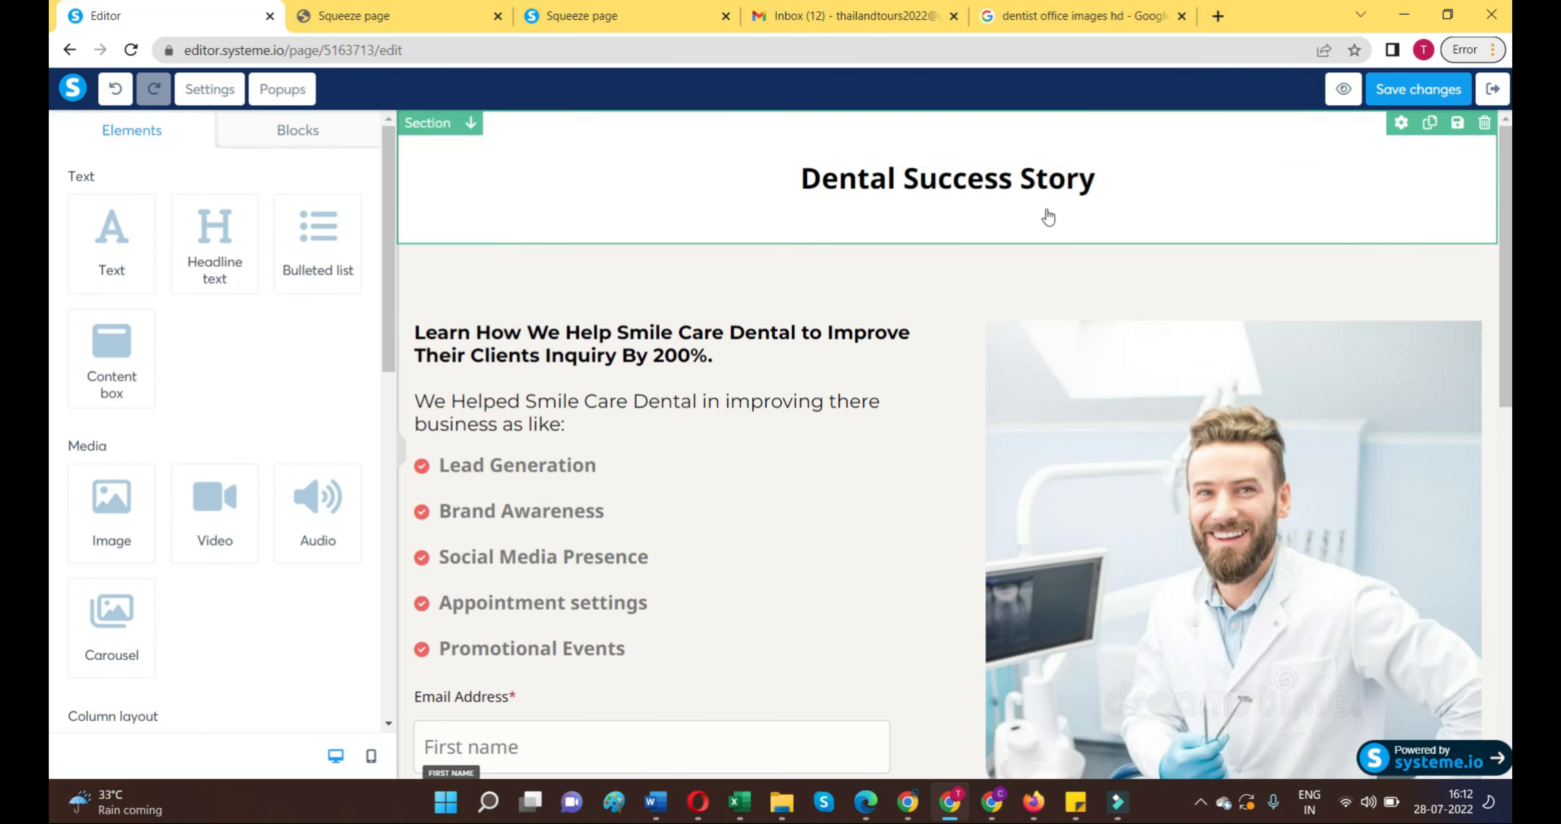
scroll(1049, 216, "down", 10)
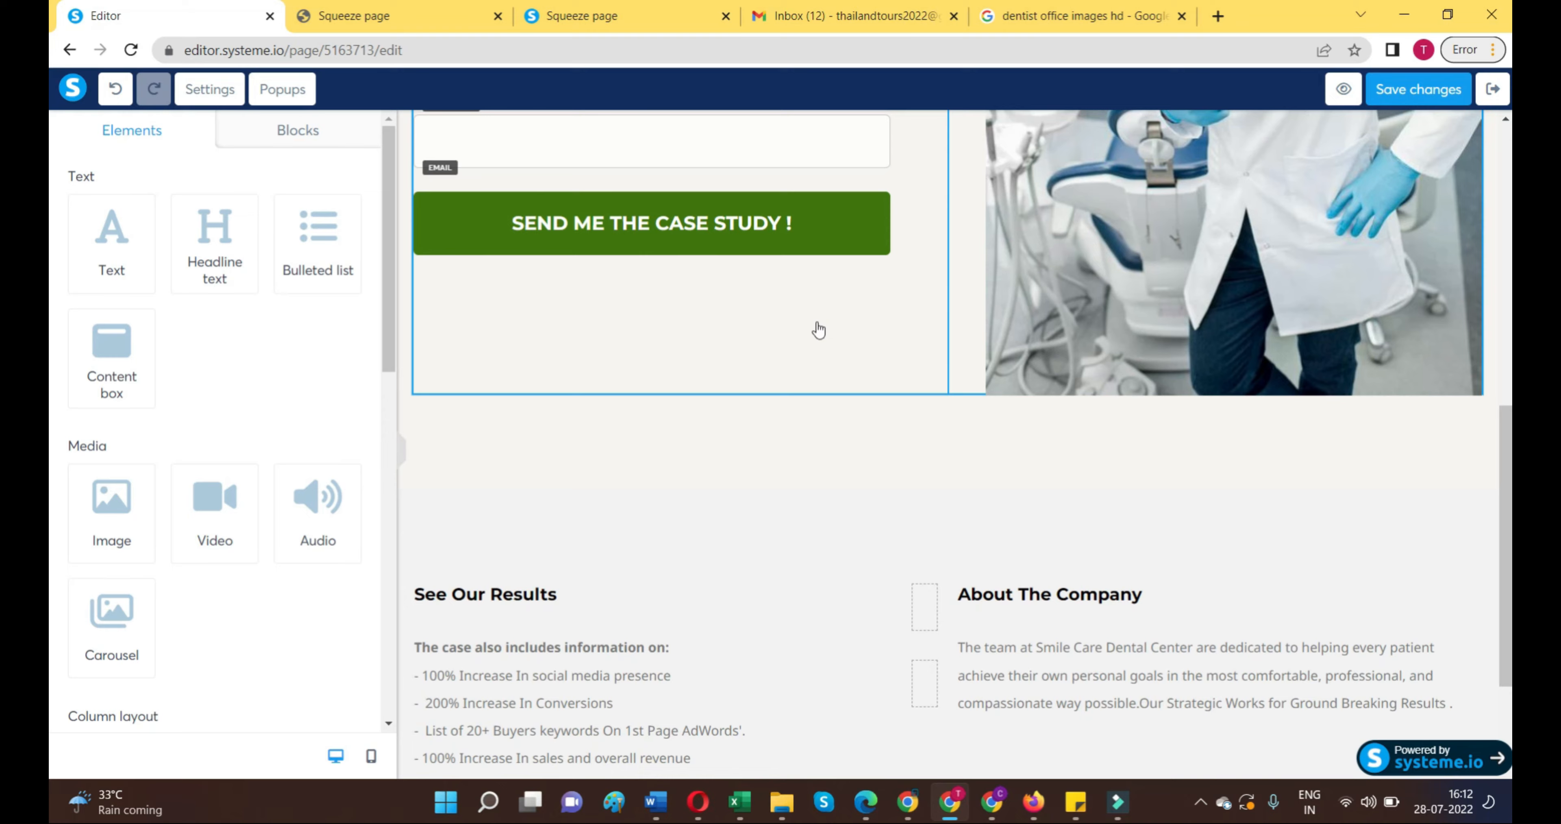
Step: Set the top margin of the "Dental Success Story" section to 61
scroll(819, 331, "down", 3)
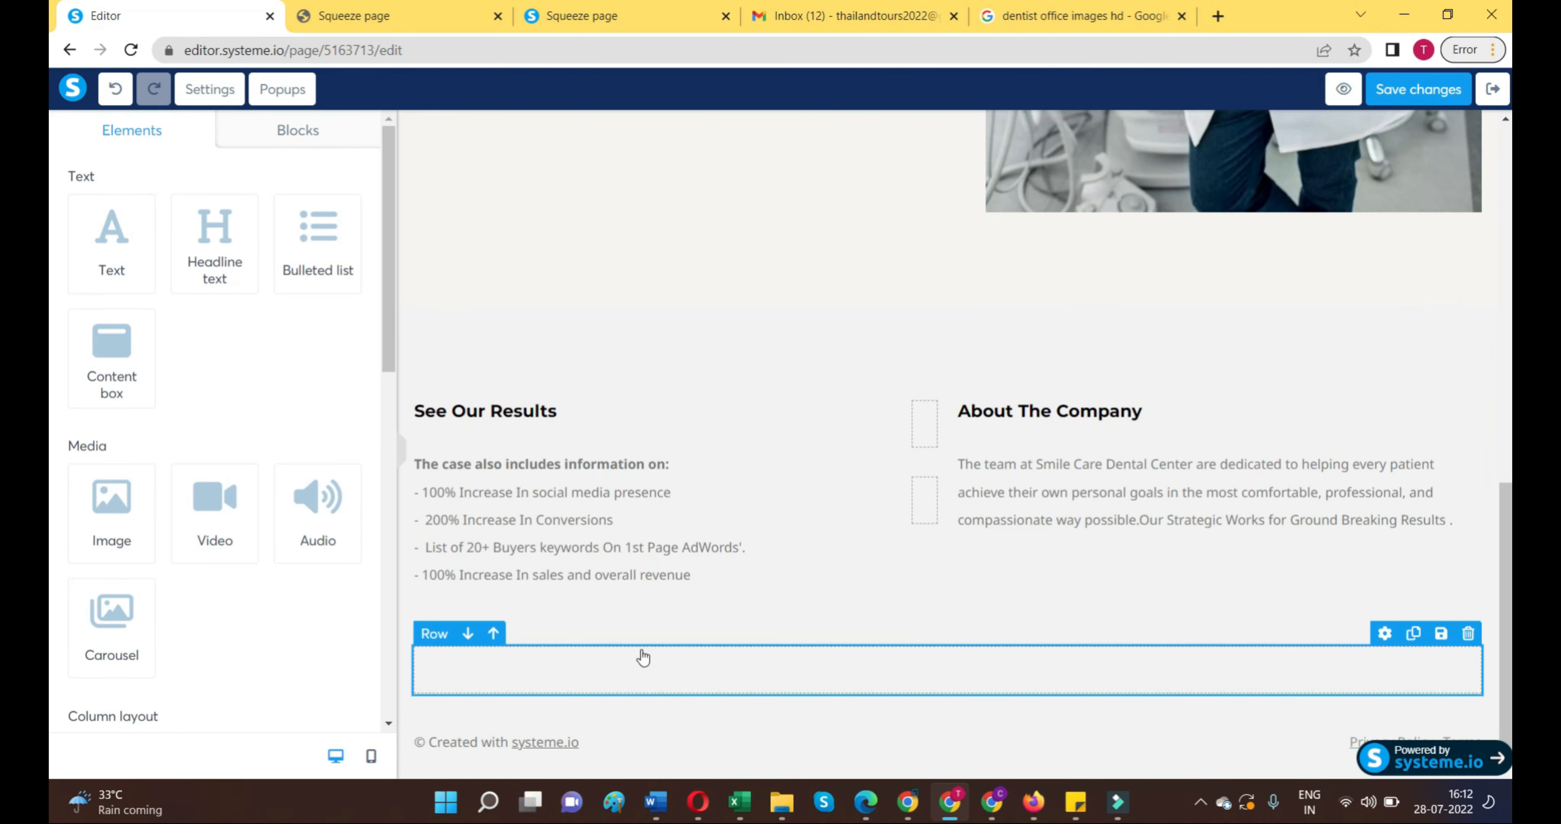
scroll(972, 536, "up", 14)
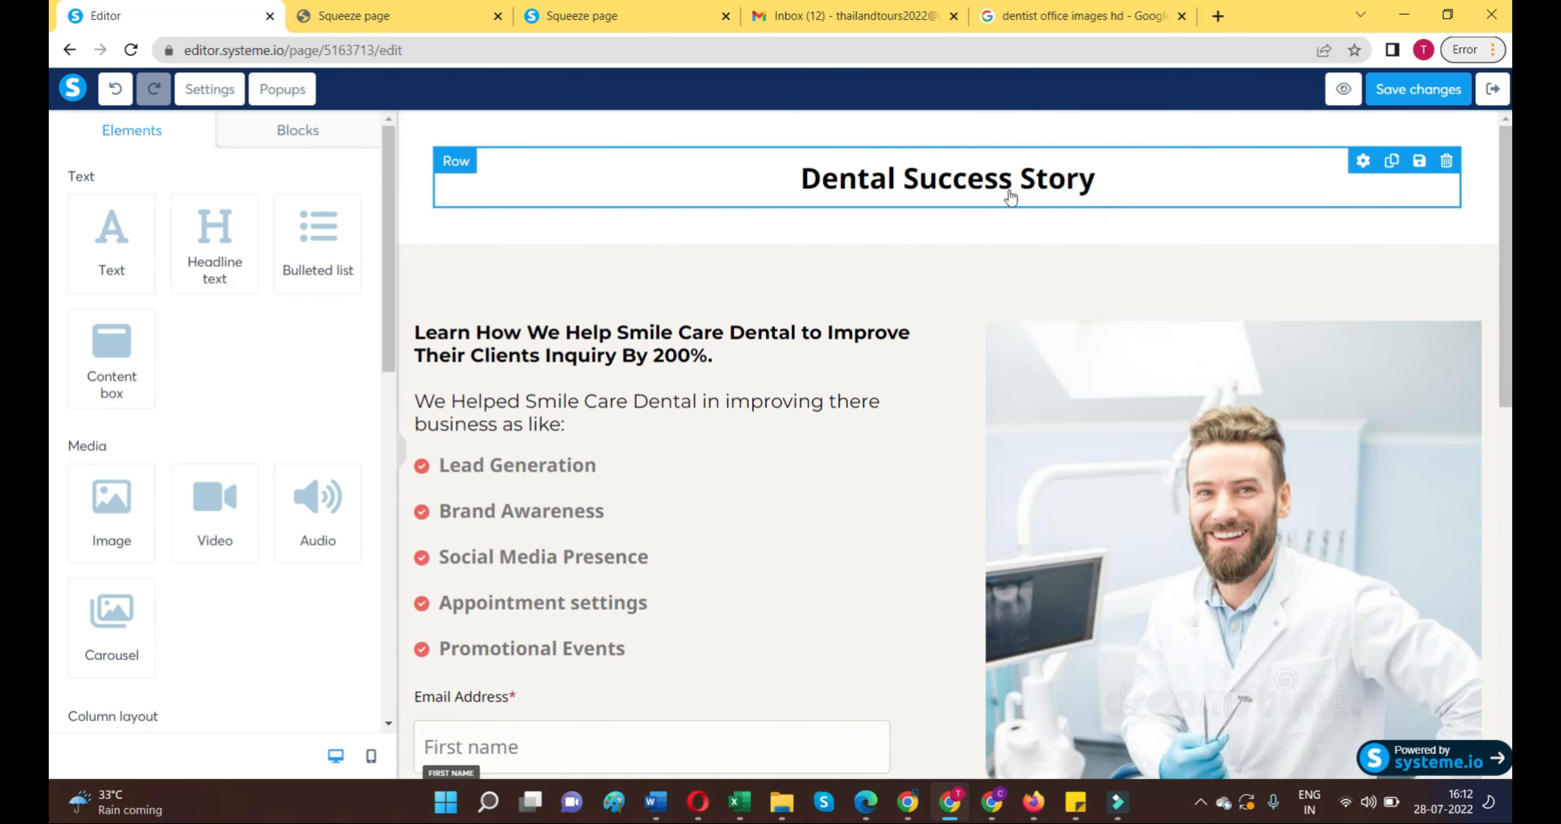
left_click(646, 124)
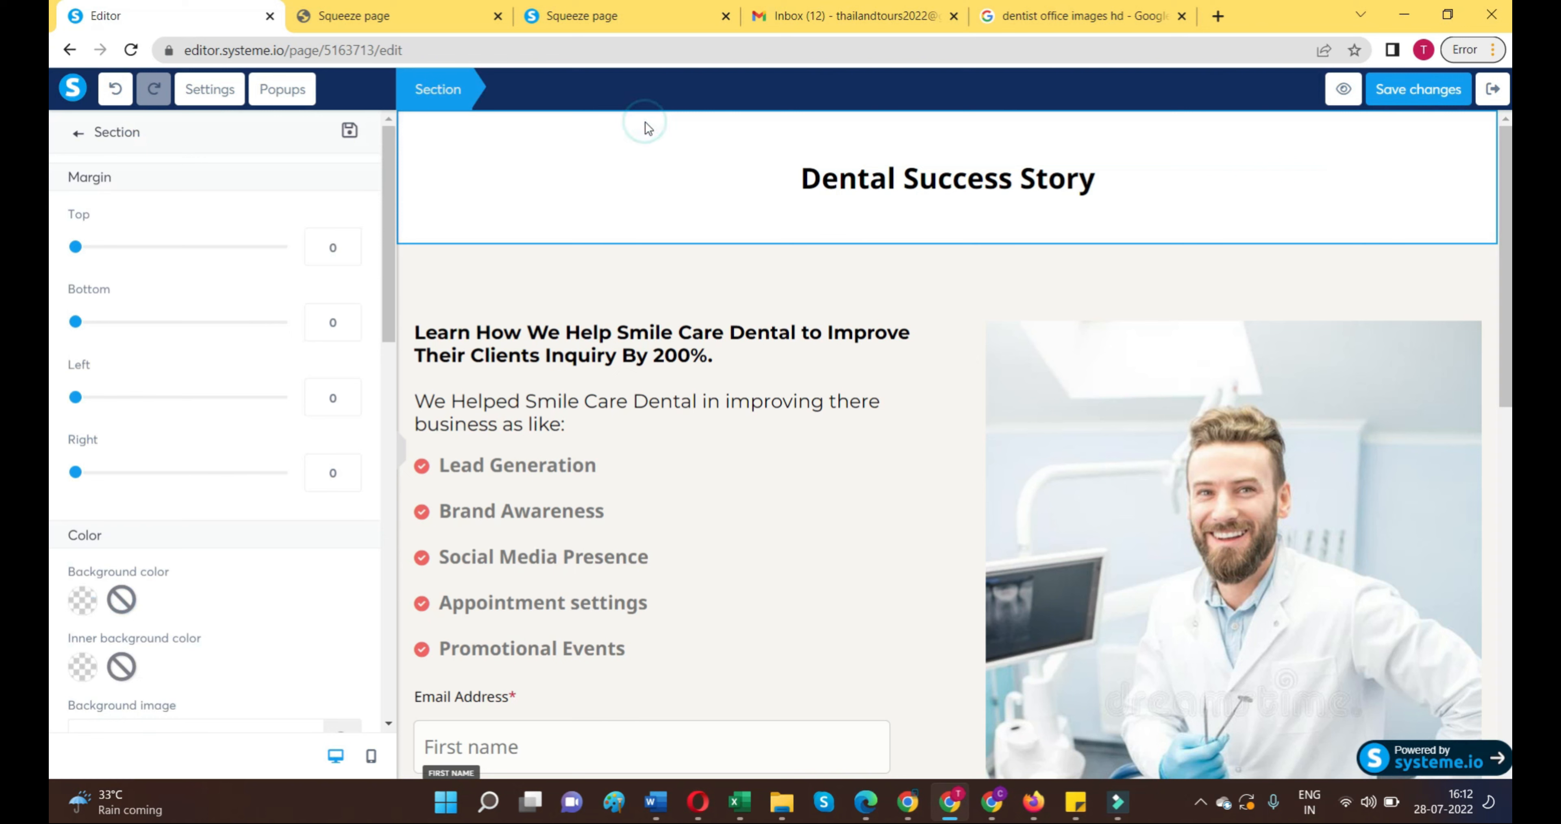
left_click_drag(76, 247, 137, 247)
left_click(521, 141)
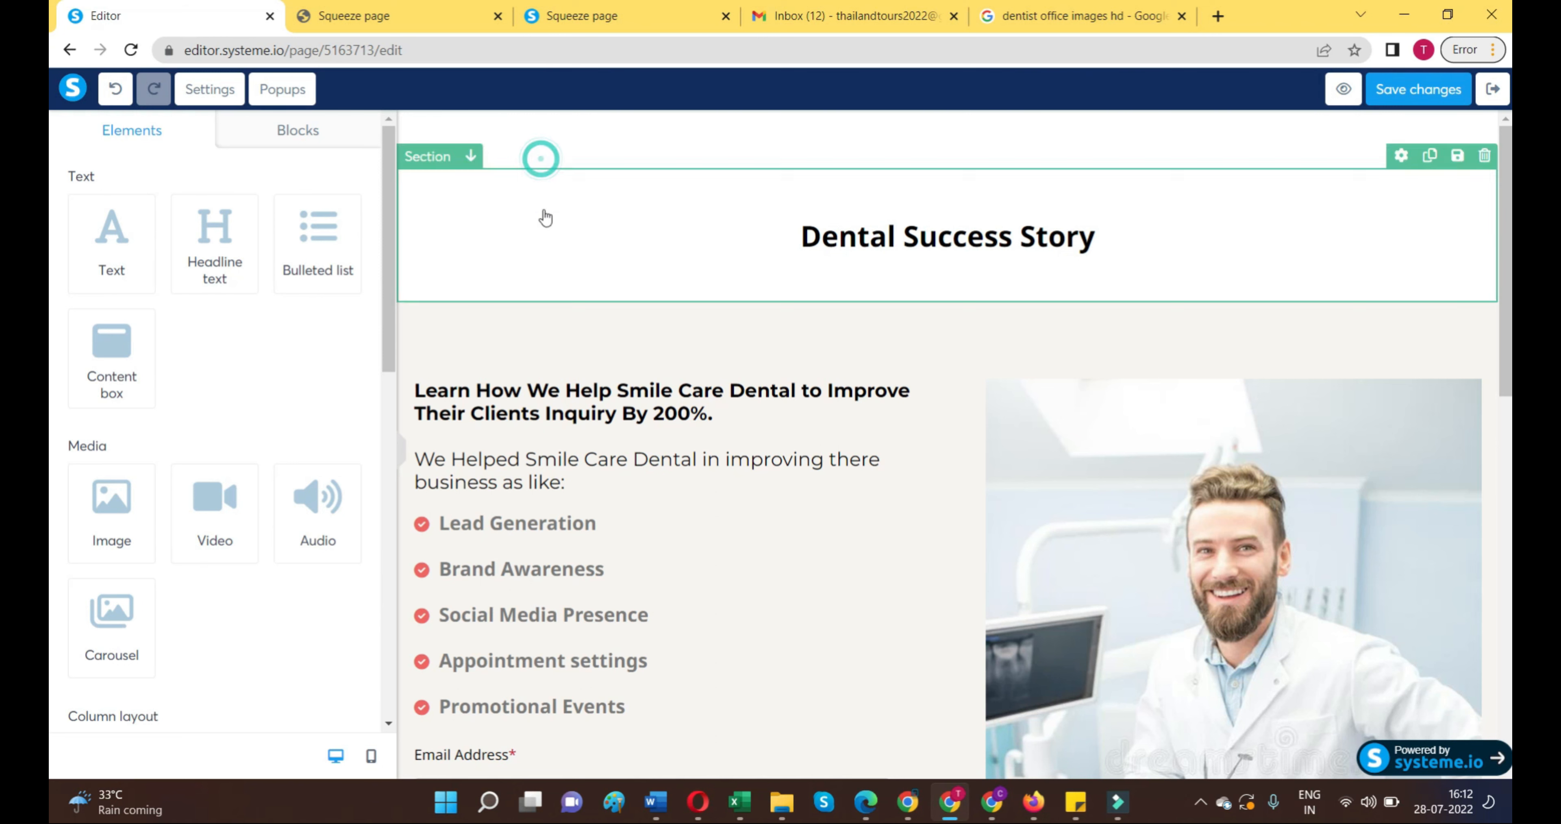
Step: Set the title section's background image to the uploaded teal dental picture whose file name starts with 360_F_194947990
left_click(543, 183)
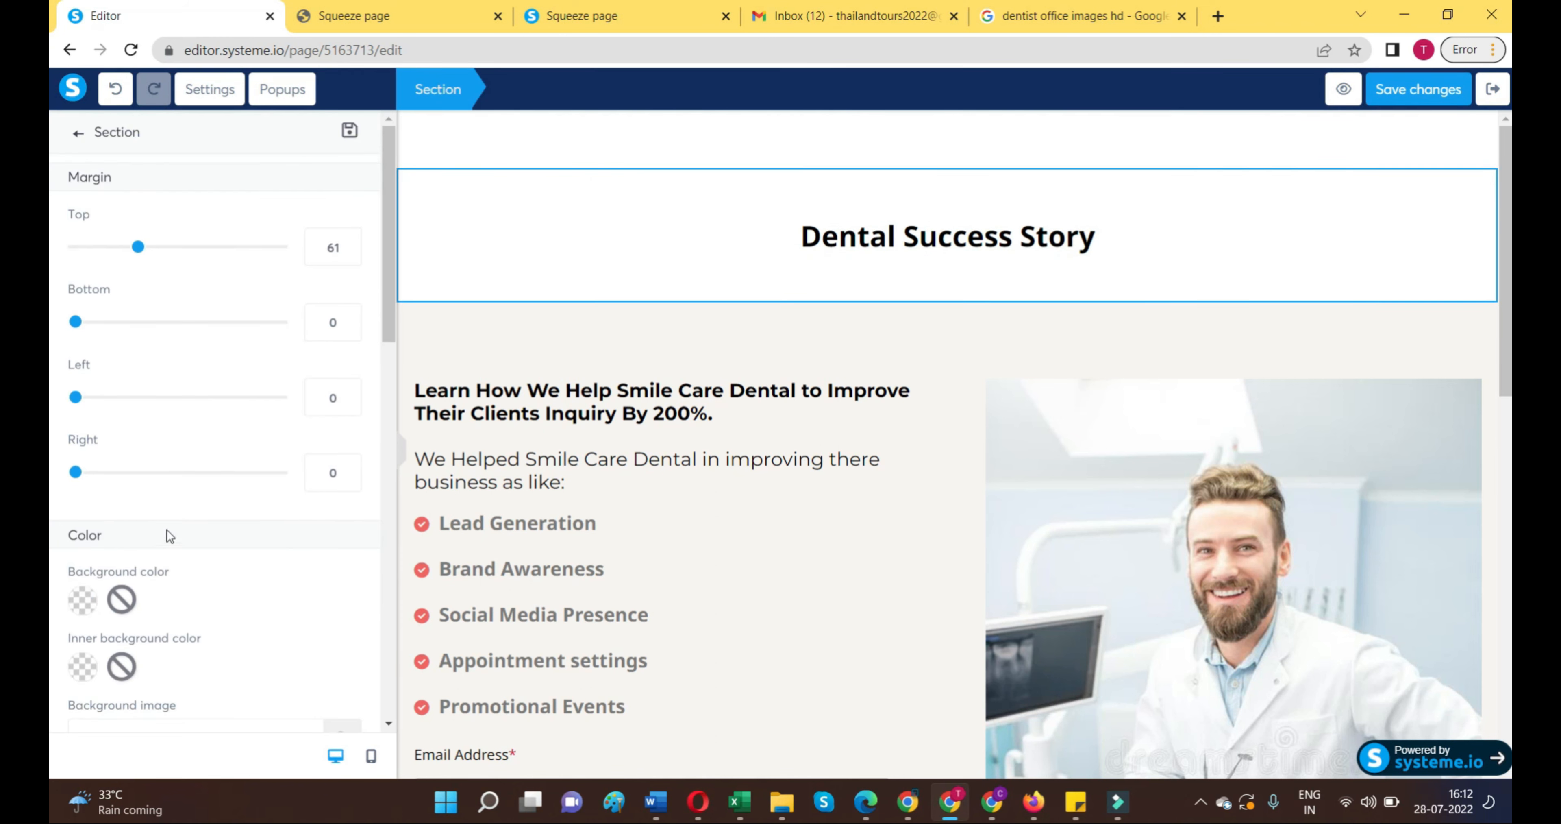
scroll(168, 528, "down", 4)
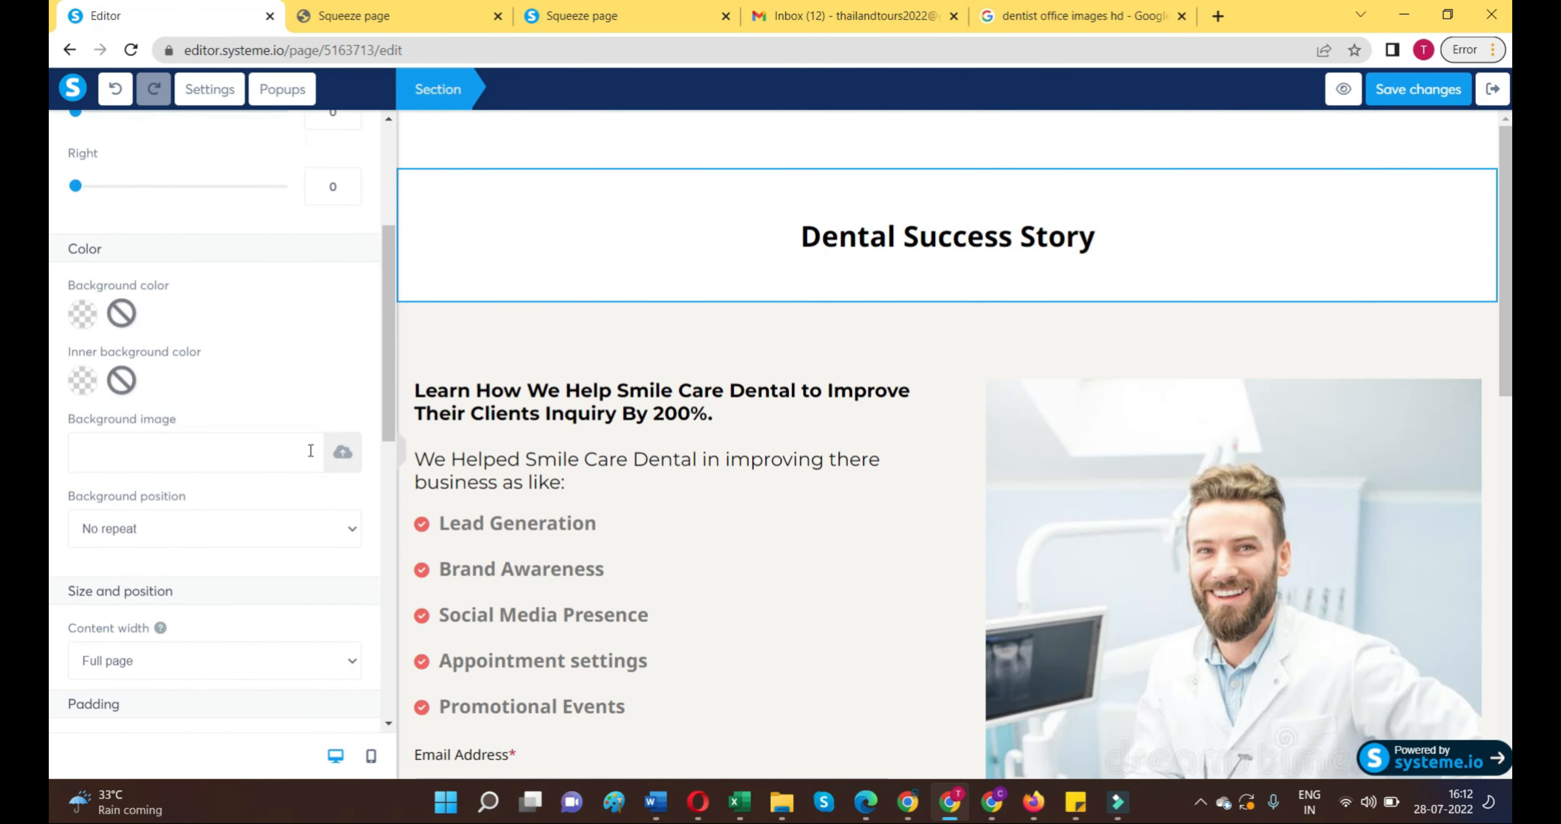
left_click(341, 449)
left_click(861, 225)
scroll(758, 424, "down", 10)
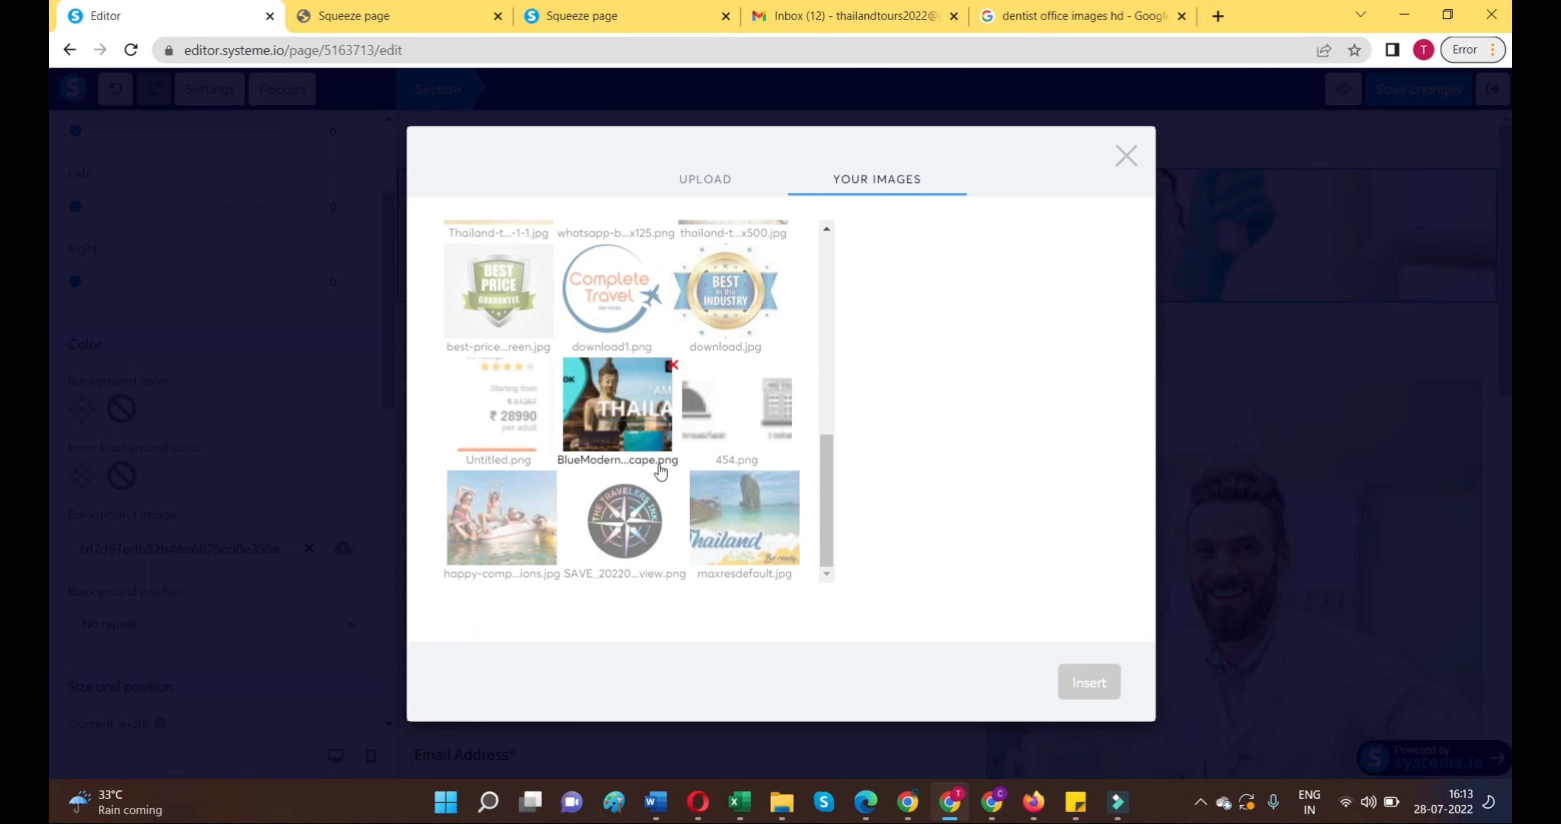
scroll(664, 448, "up", 3)
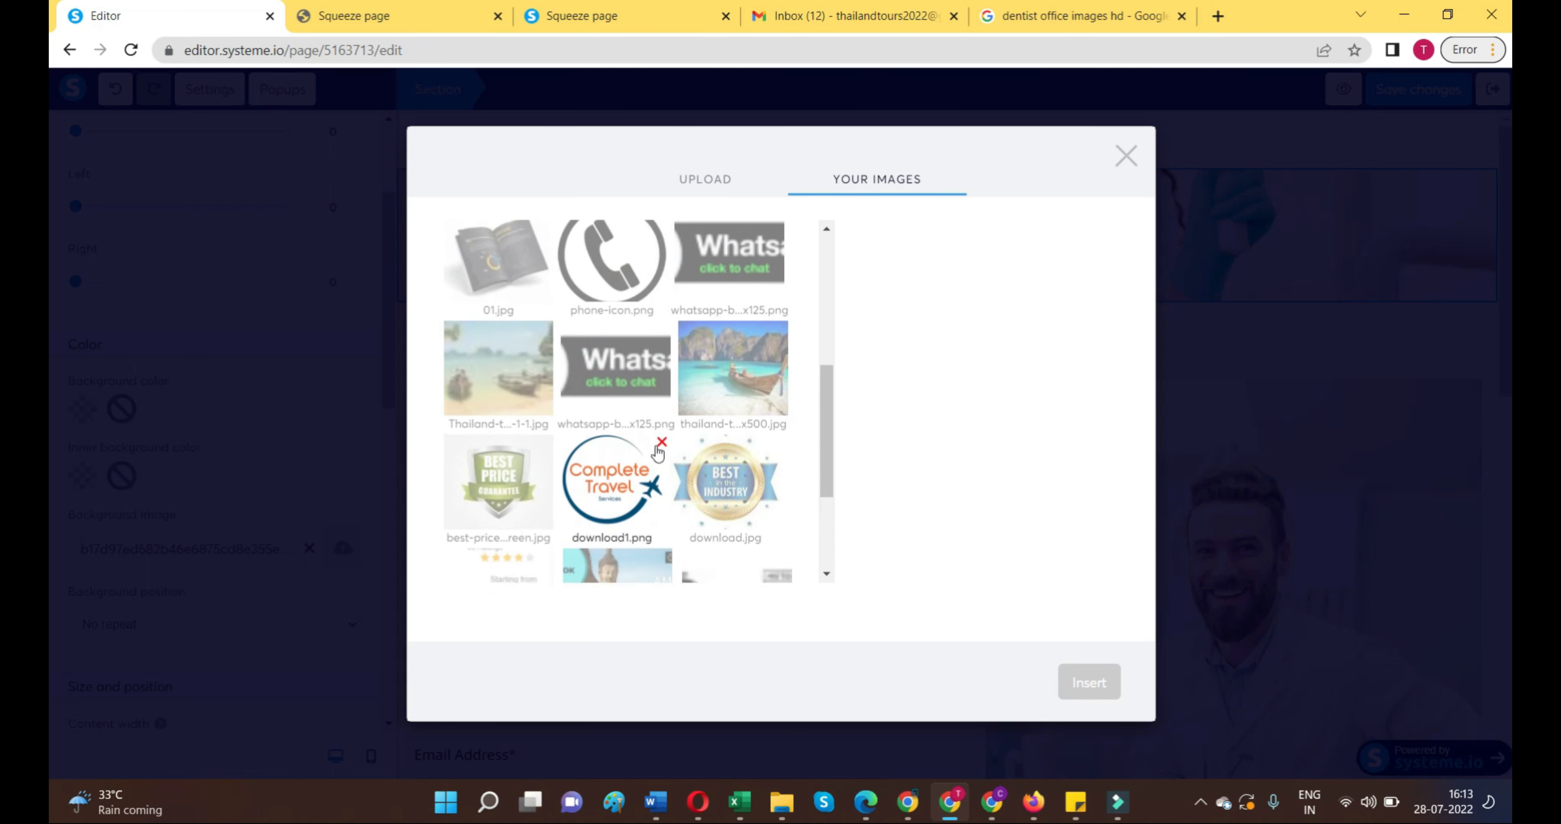
scroll(663, 445, "up", 7)
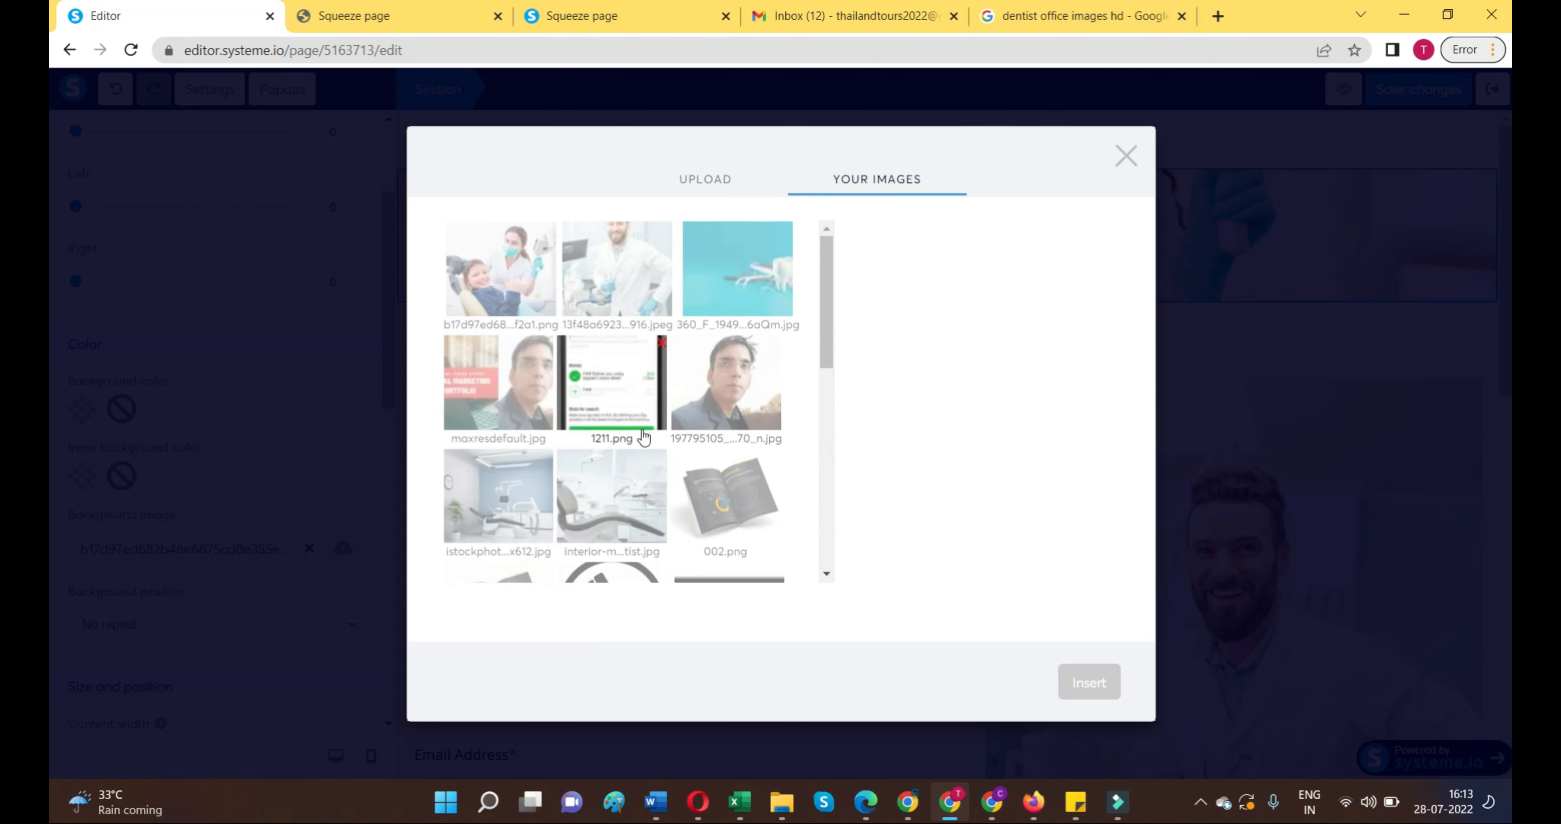
left_click(752, 297)
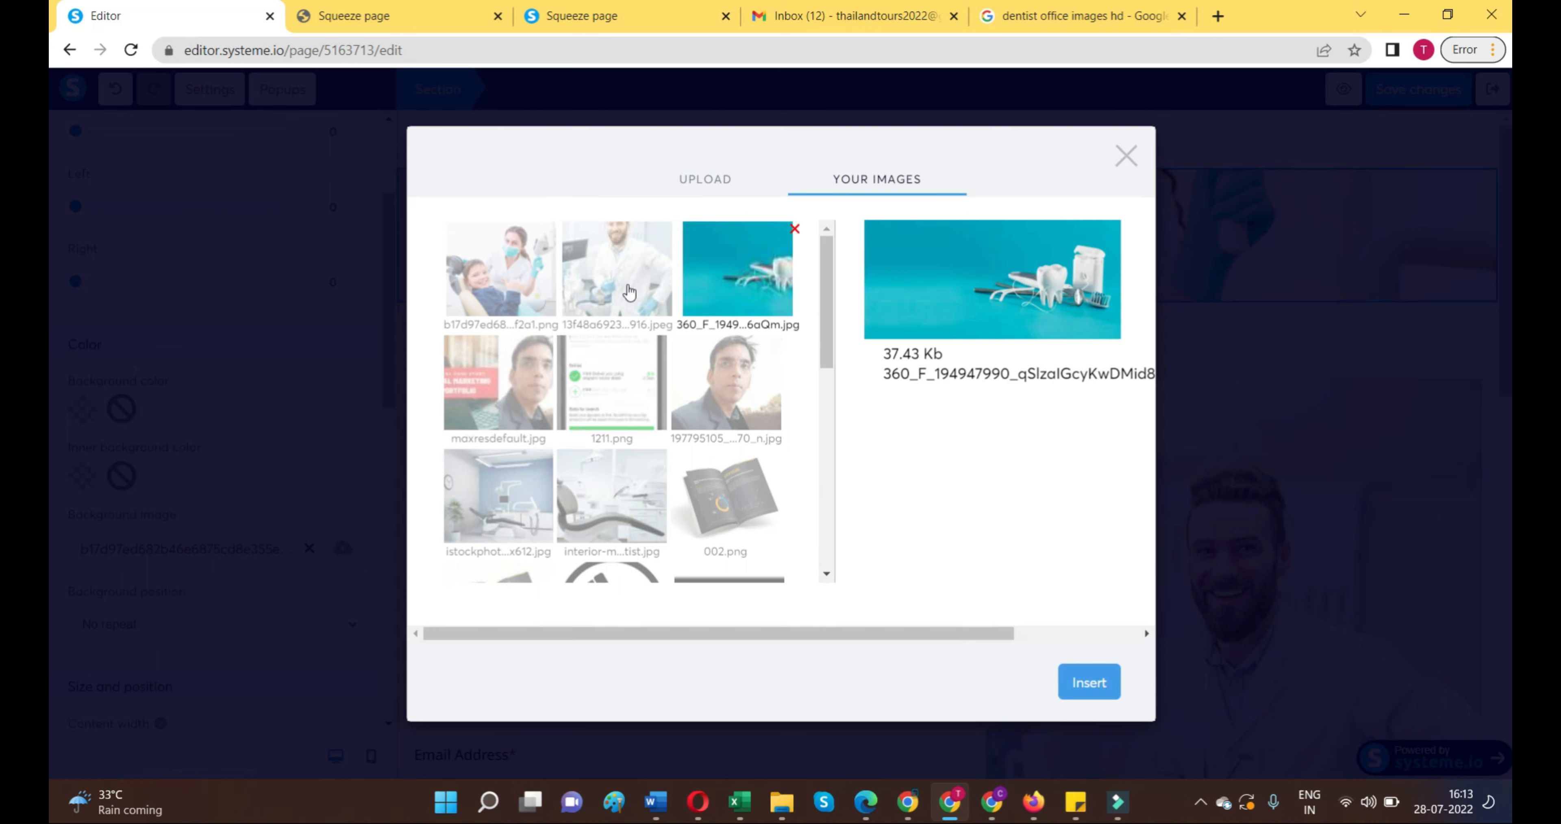
left_click(1098, 682)
Step: Set the title section's top margin to 0
left_click(862, 123)
left_click(764, 138)
left_click(753, 187)
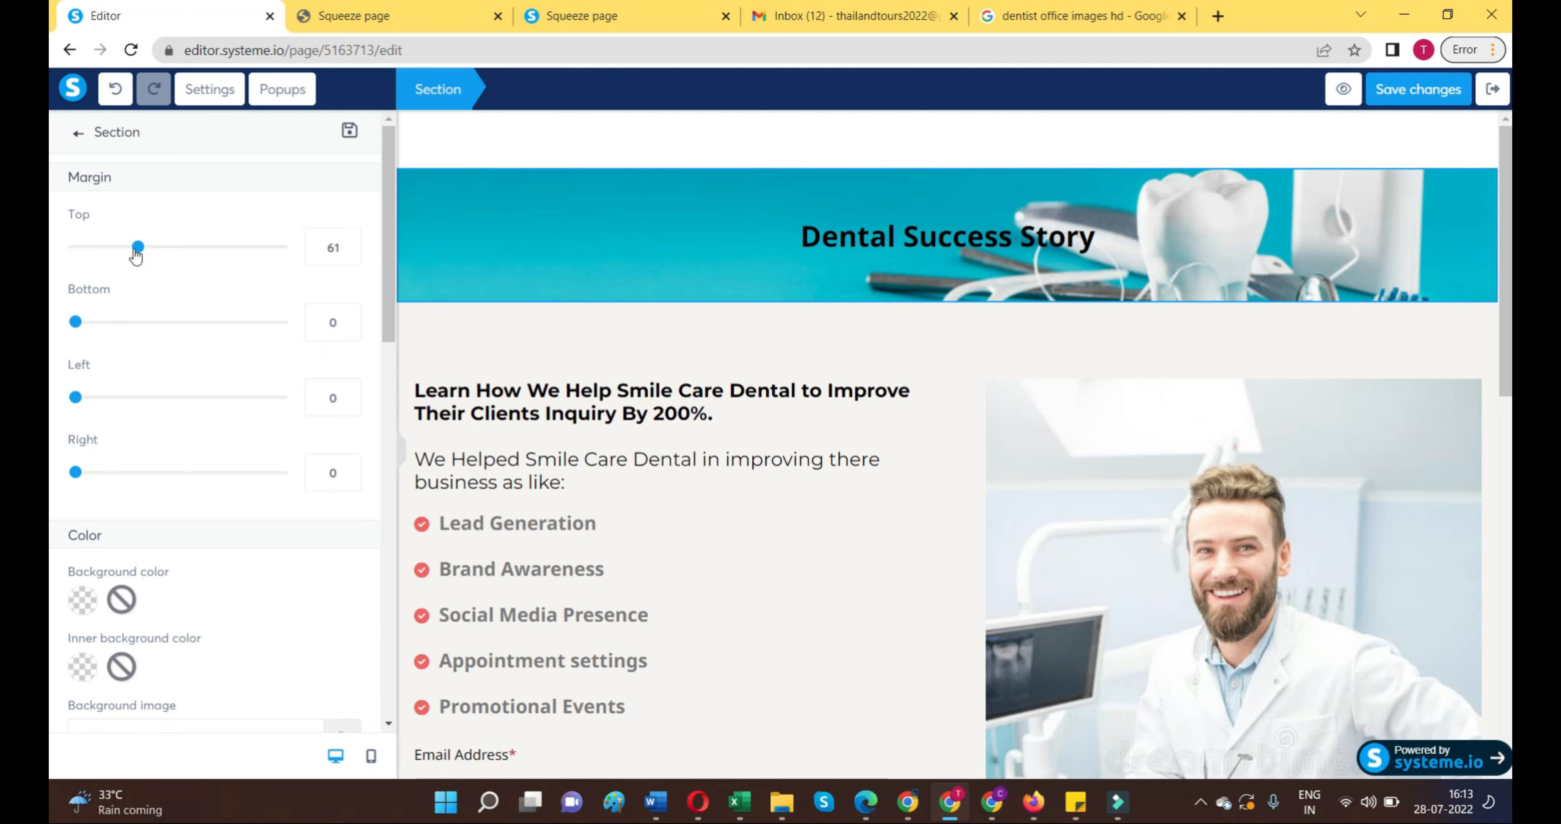
left_click_drag(136, 255, 54, 253)
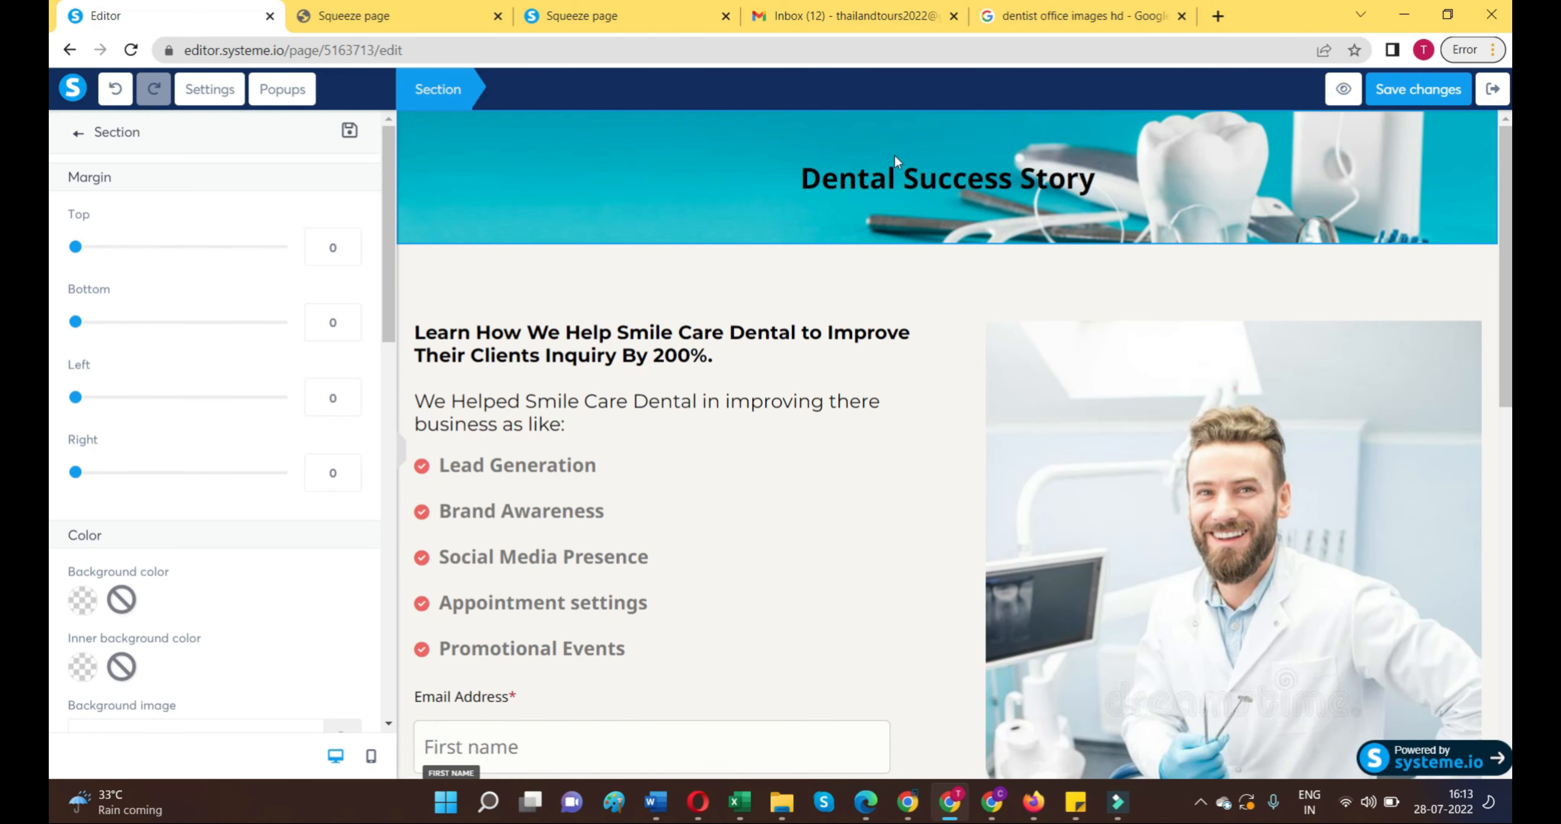
Step: Left-align the "Dental Success Story" title in its banner section
left_click(896, 183)
left_click(784, 185)
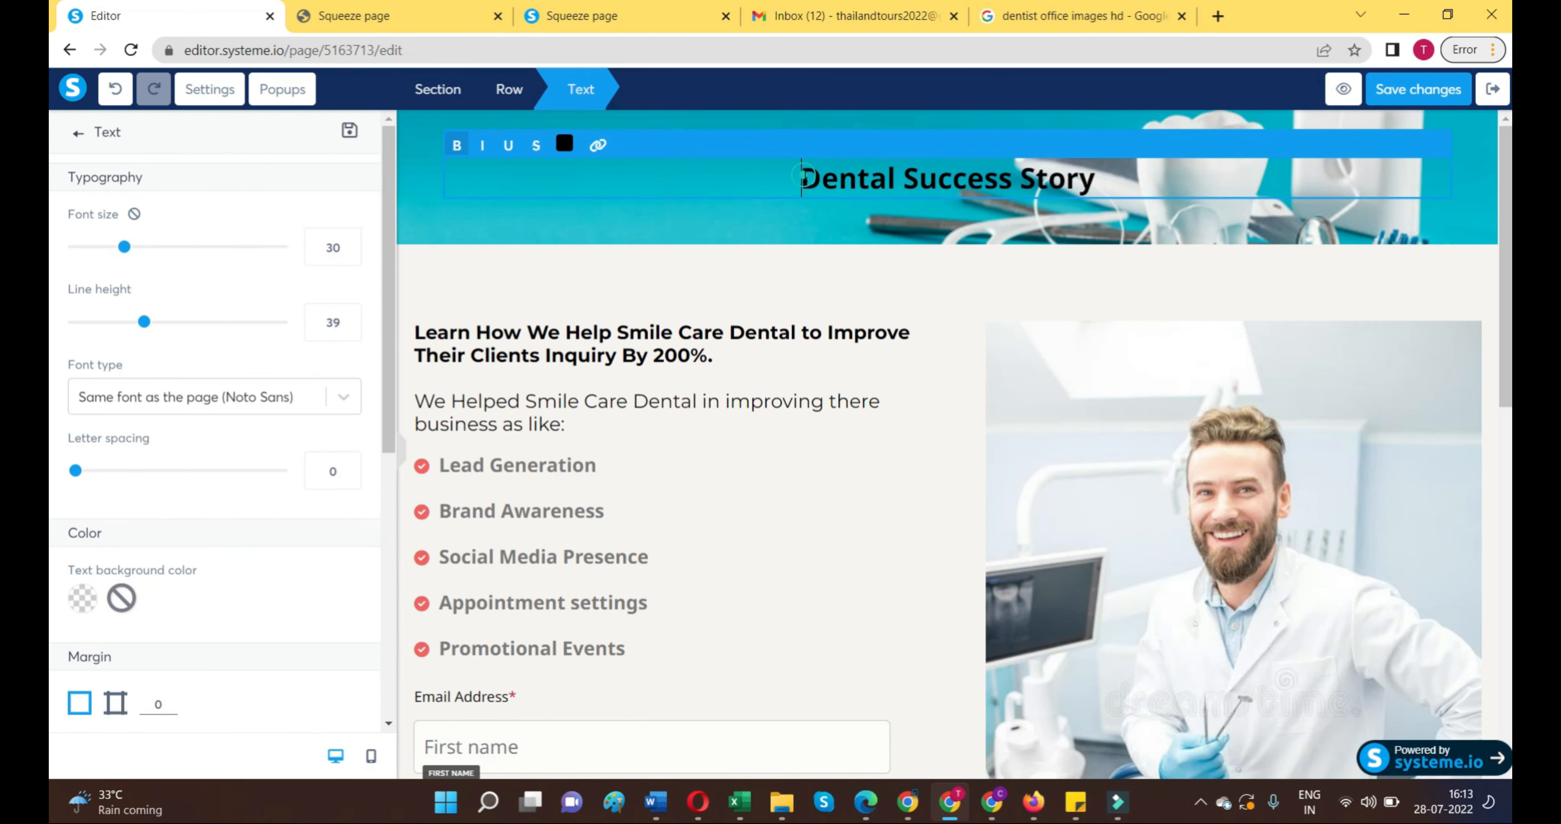
left_click_drag(1124, 180, 811, 179)
scroll(135, 500, "down", 5)
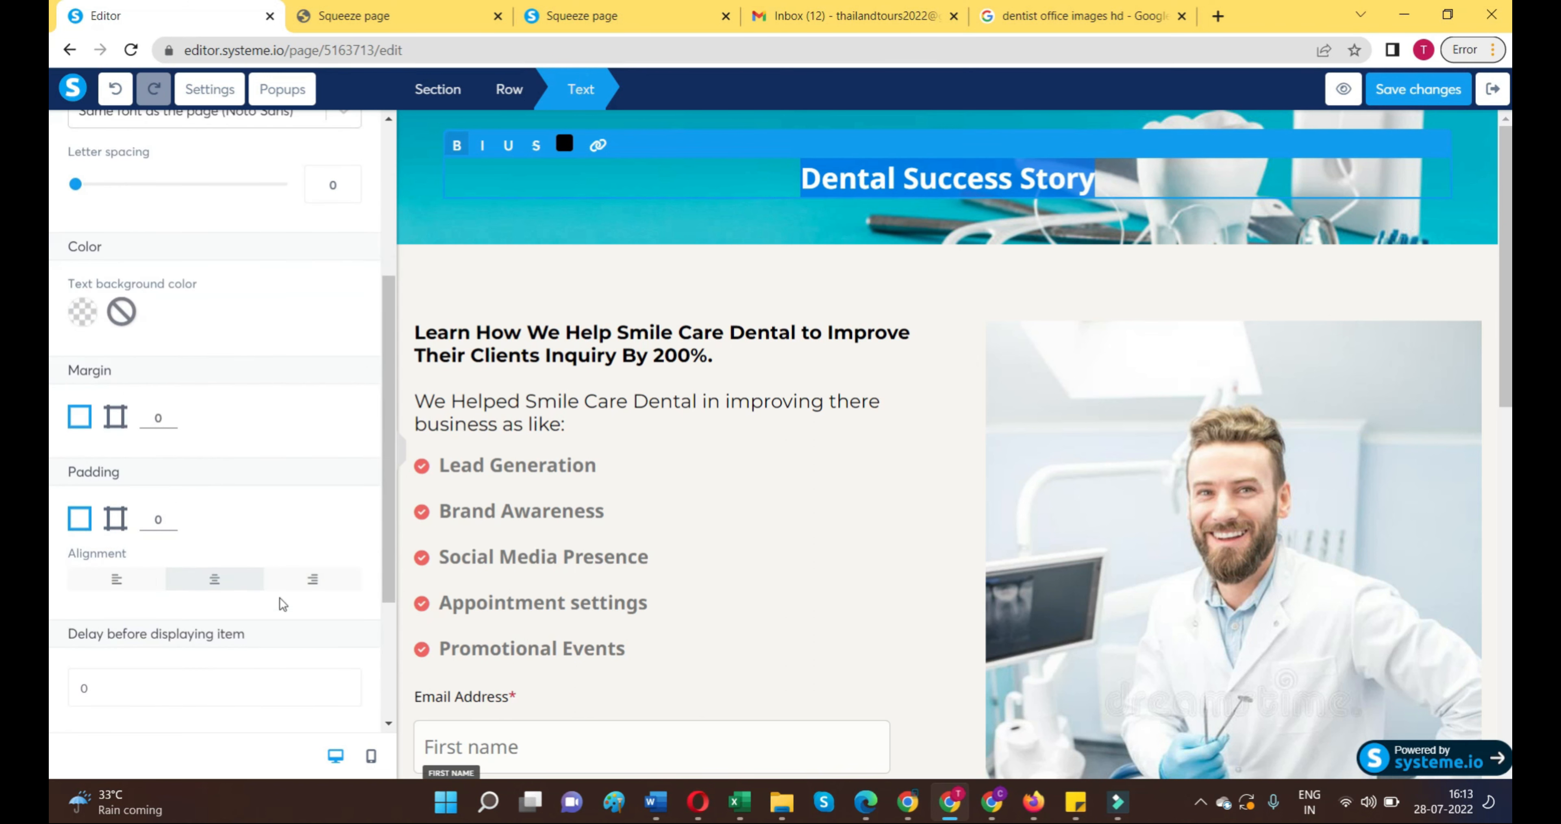
left_click(135, 583)
left_click(625, 237)
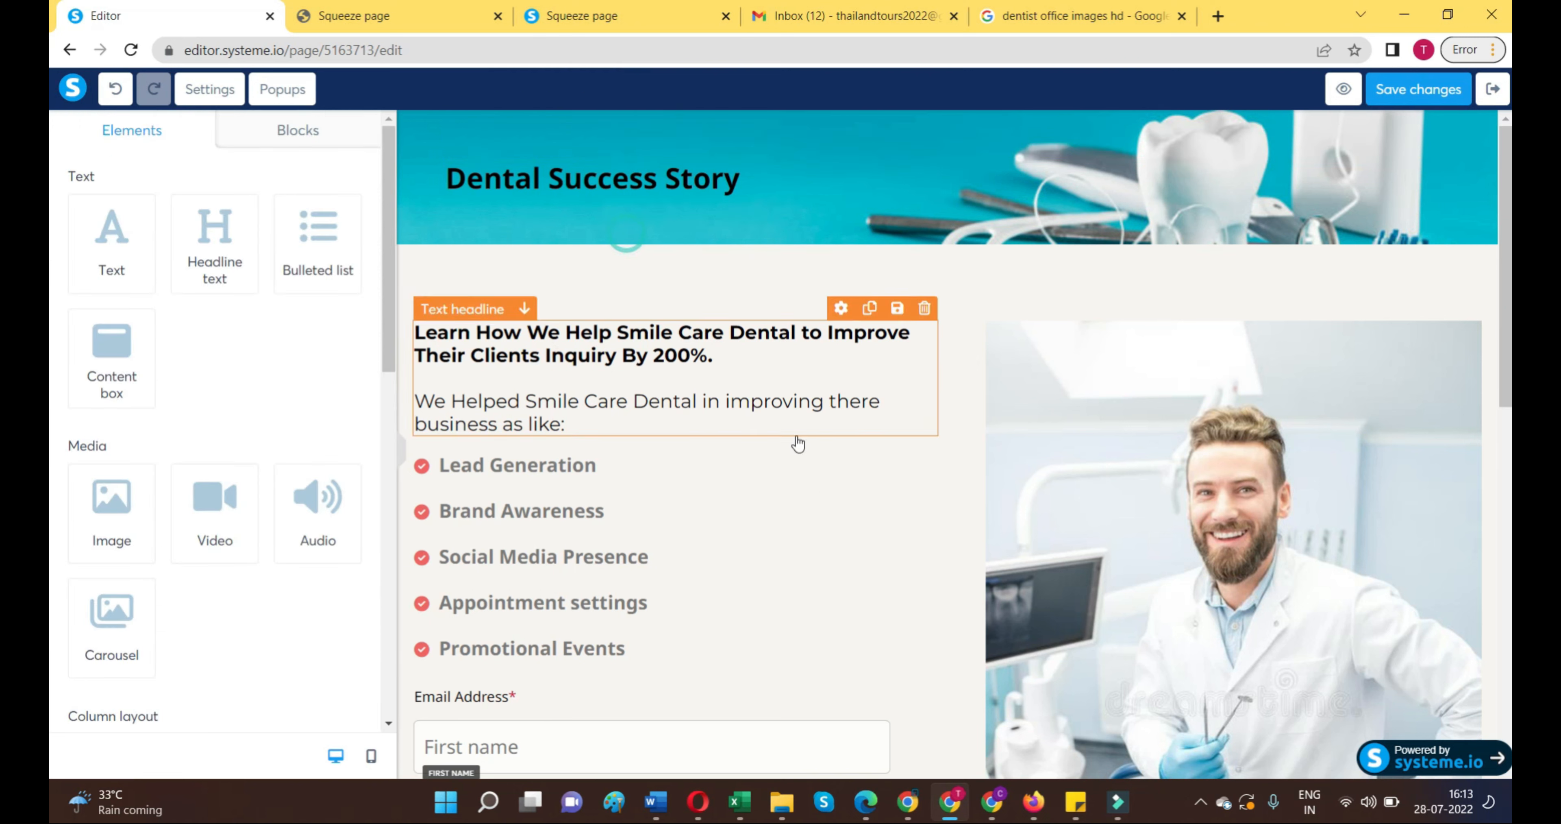
Step: Review the squeeze page from the title banner through the bullets and opt-in form down to the footer
left_click(800, 514)
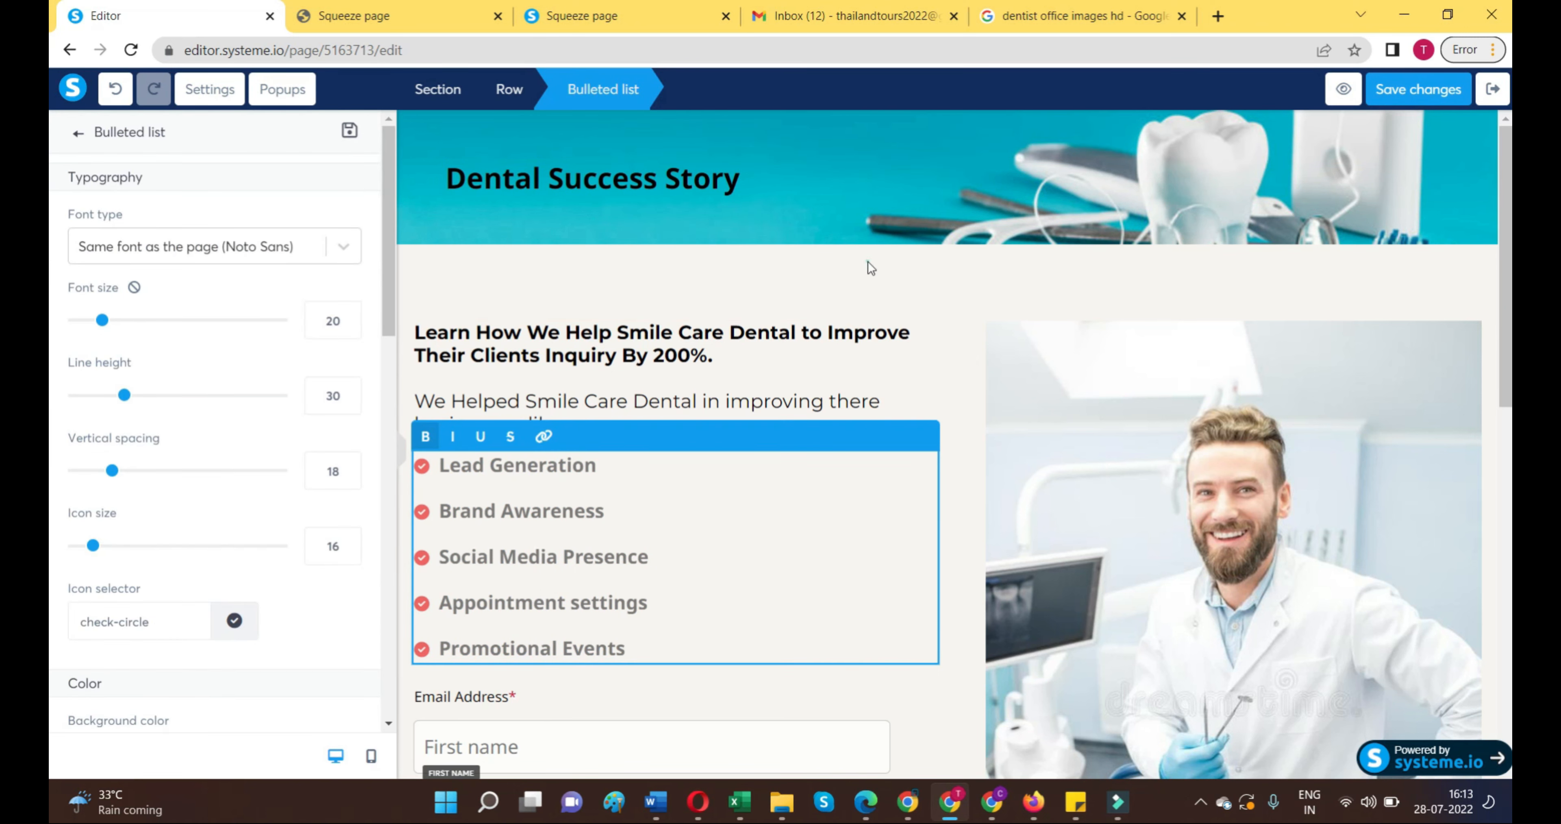
left_click(868, 262)
scroll(865, 426, "down", 12)
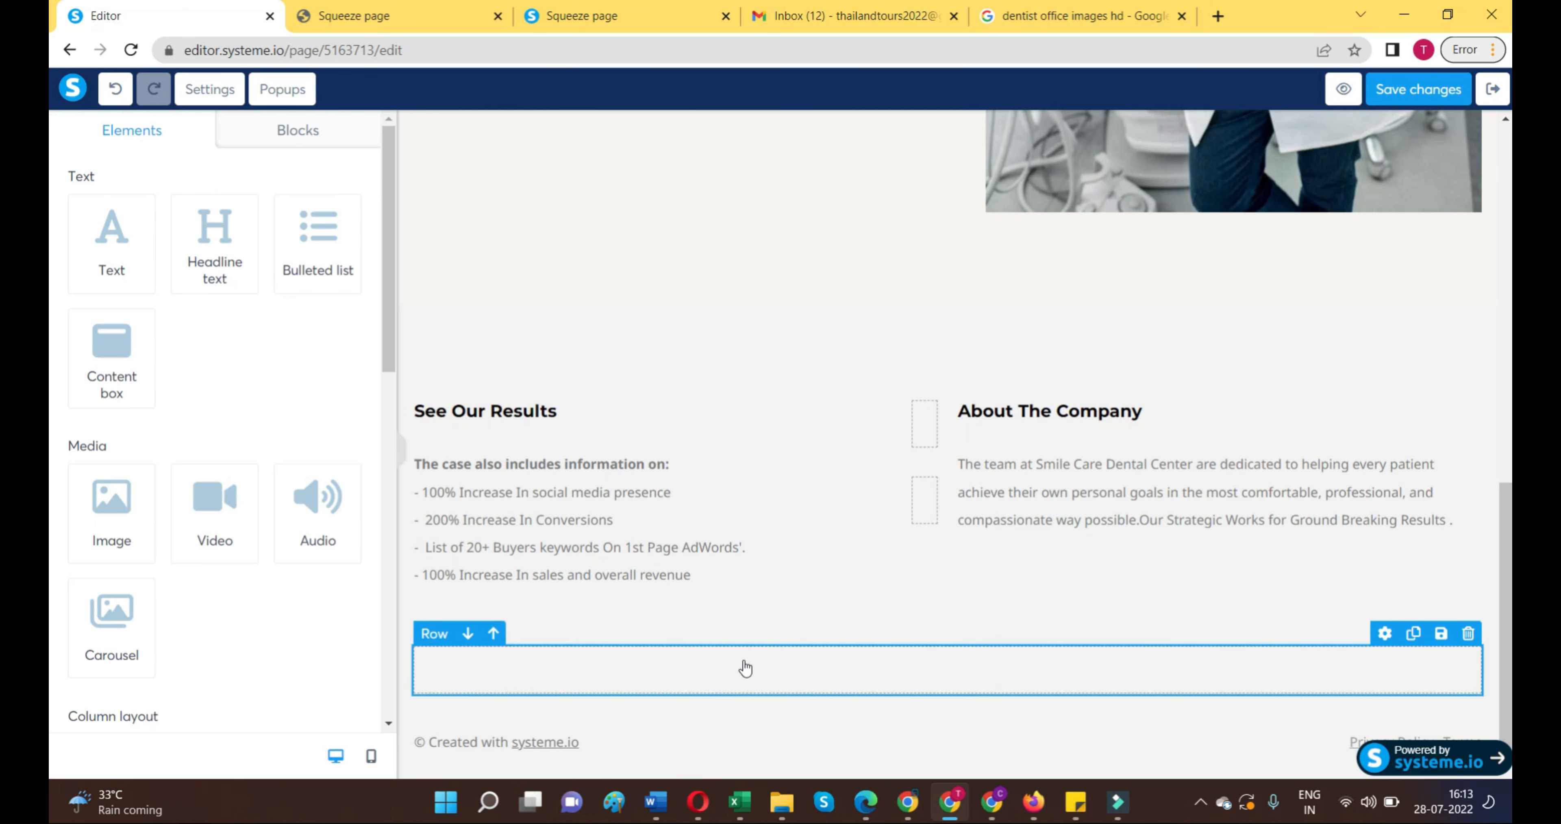
scroll(796, 329, "up", 1)
scroll(796, 330, "down", 1)
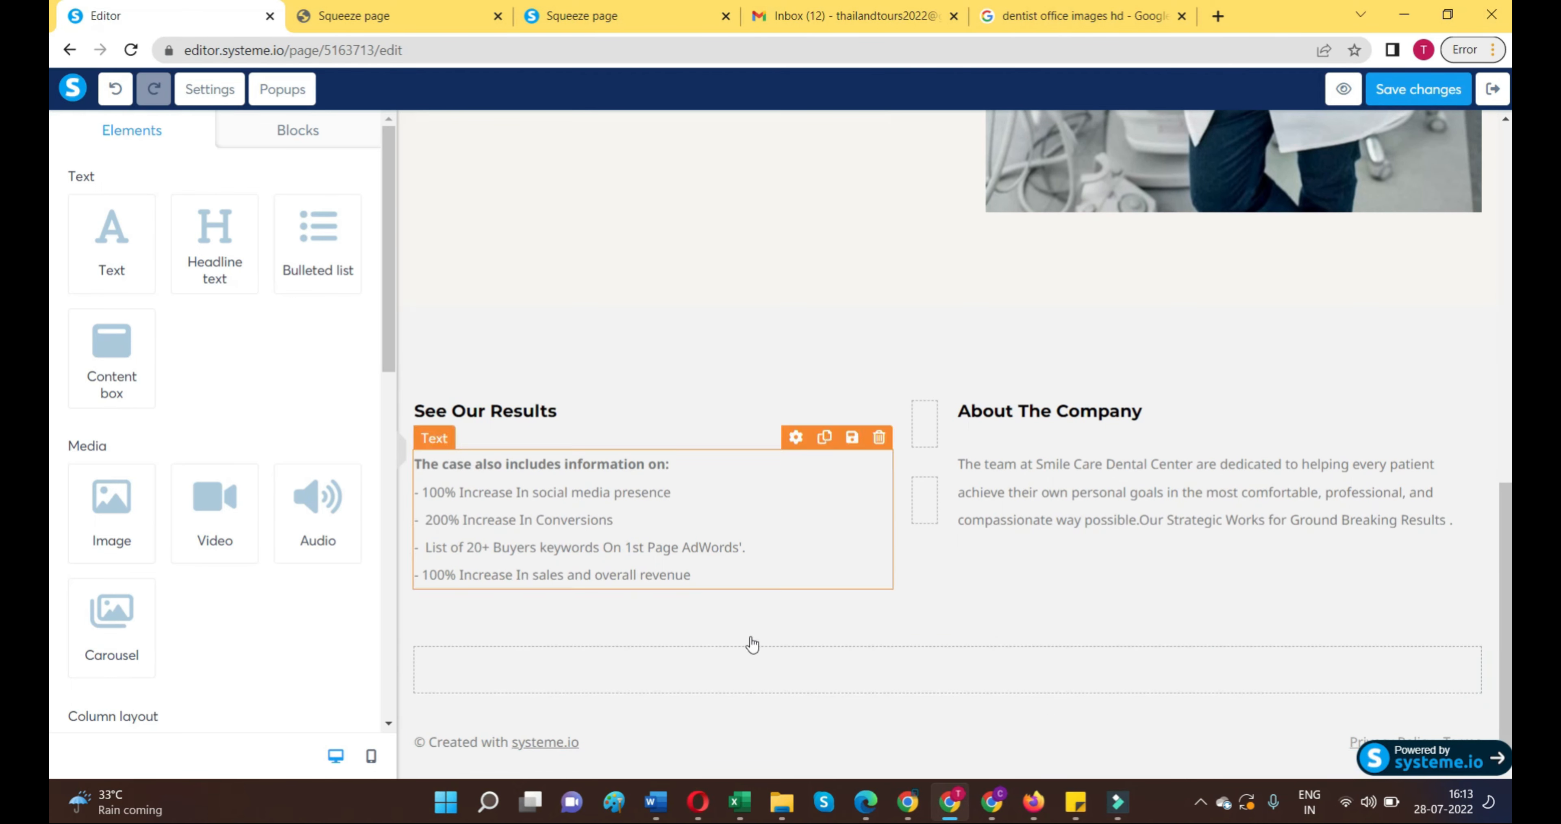
scroll(903, 199, "up", 8)
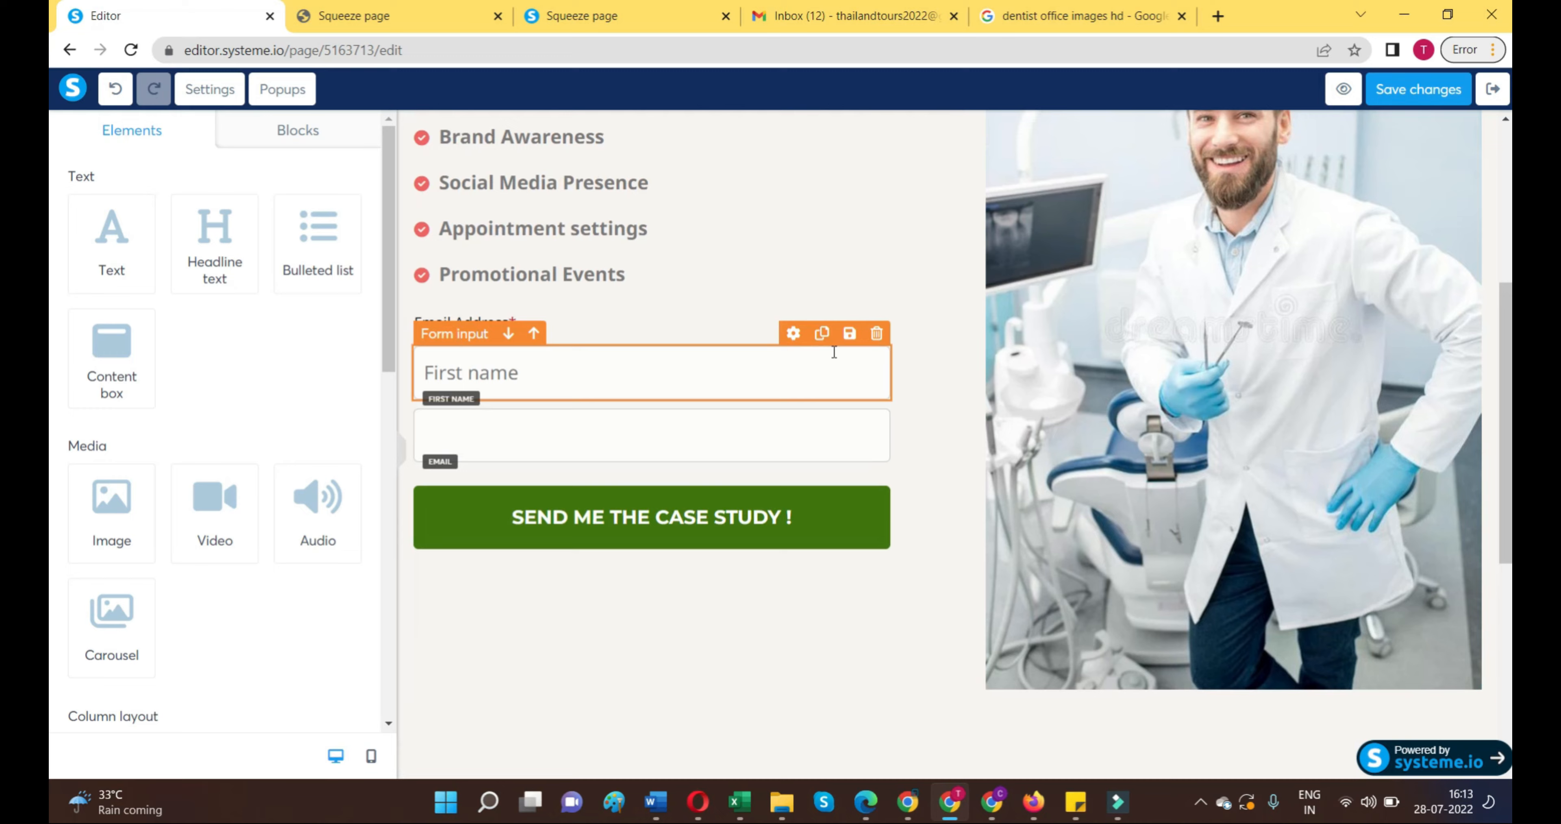
scroll(818, 339, "up", 6)
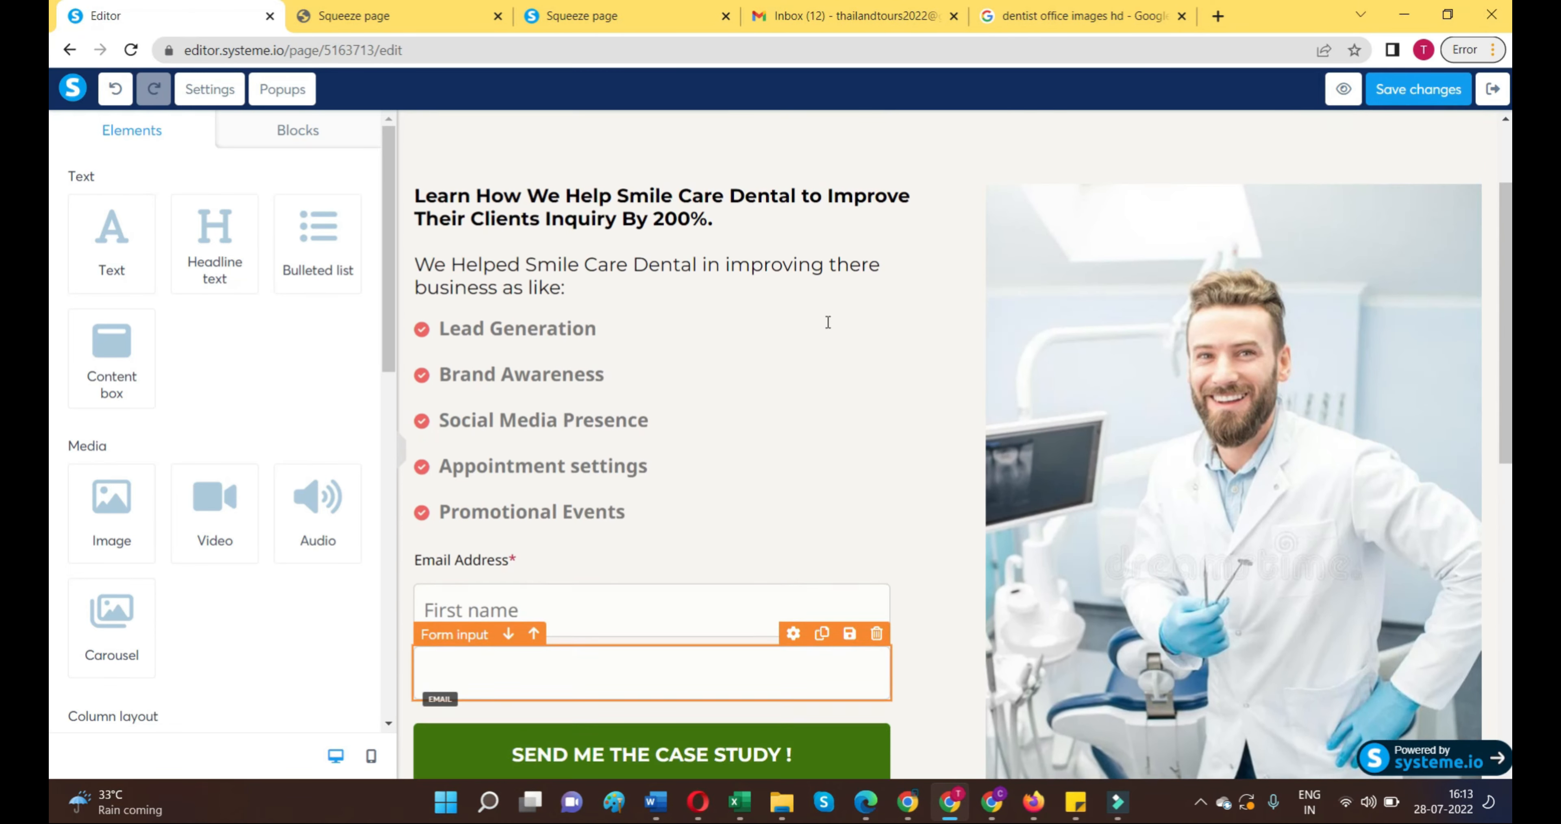
scroll(836, 390, "down", 12)
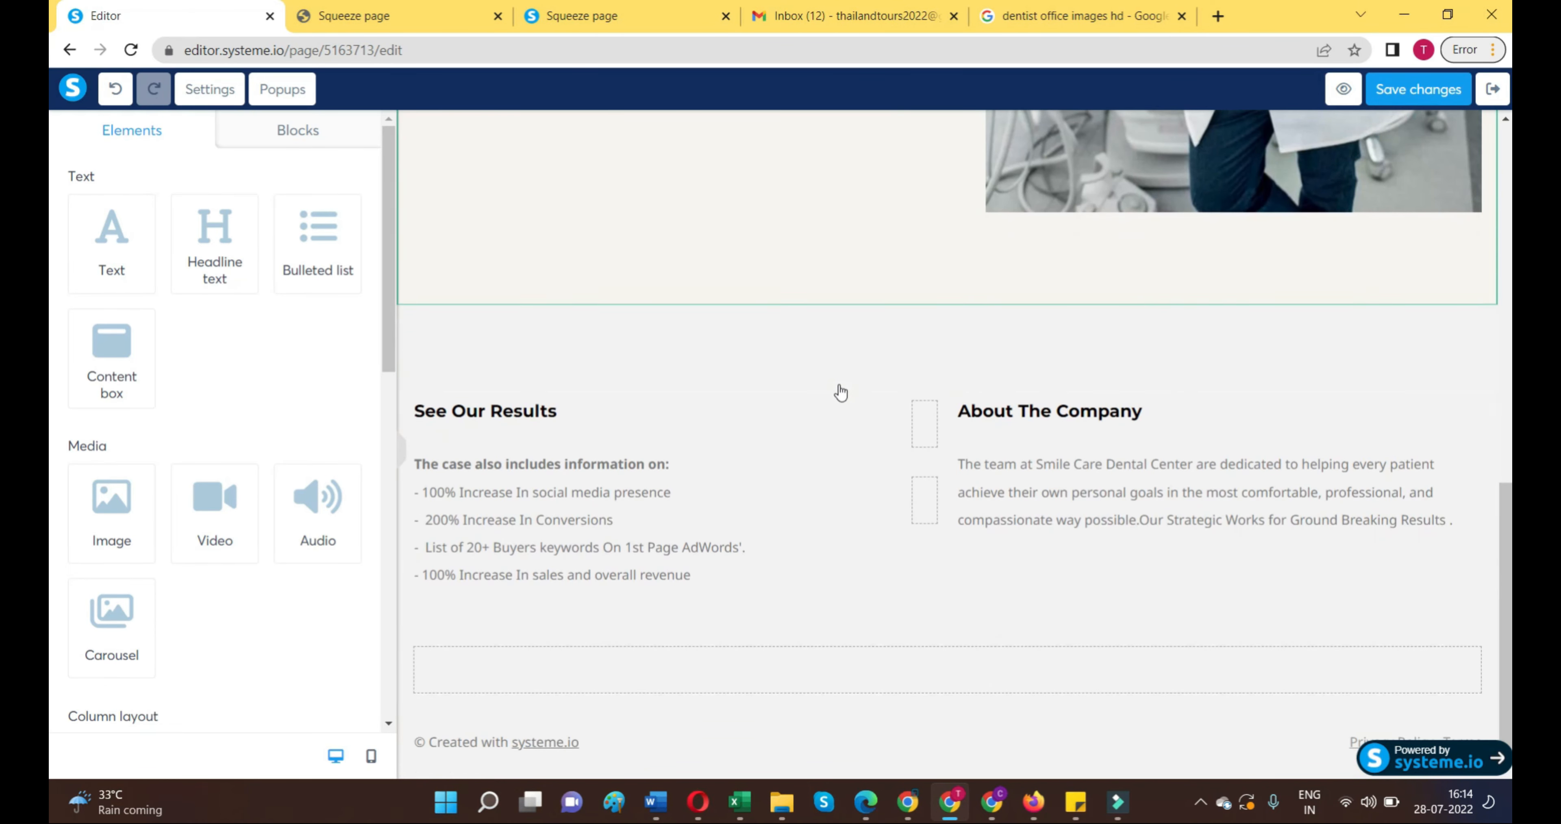
scroll(812, 558, "up", 12)
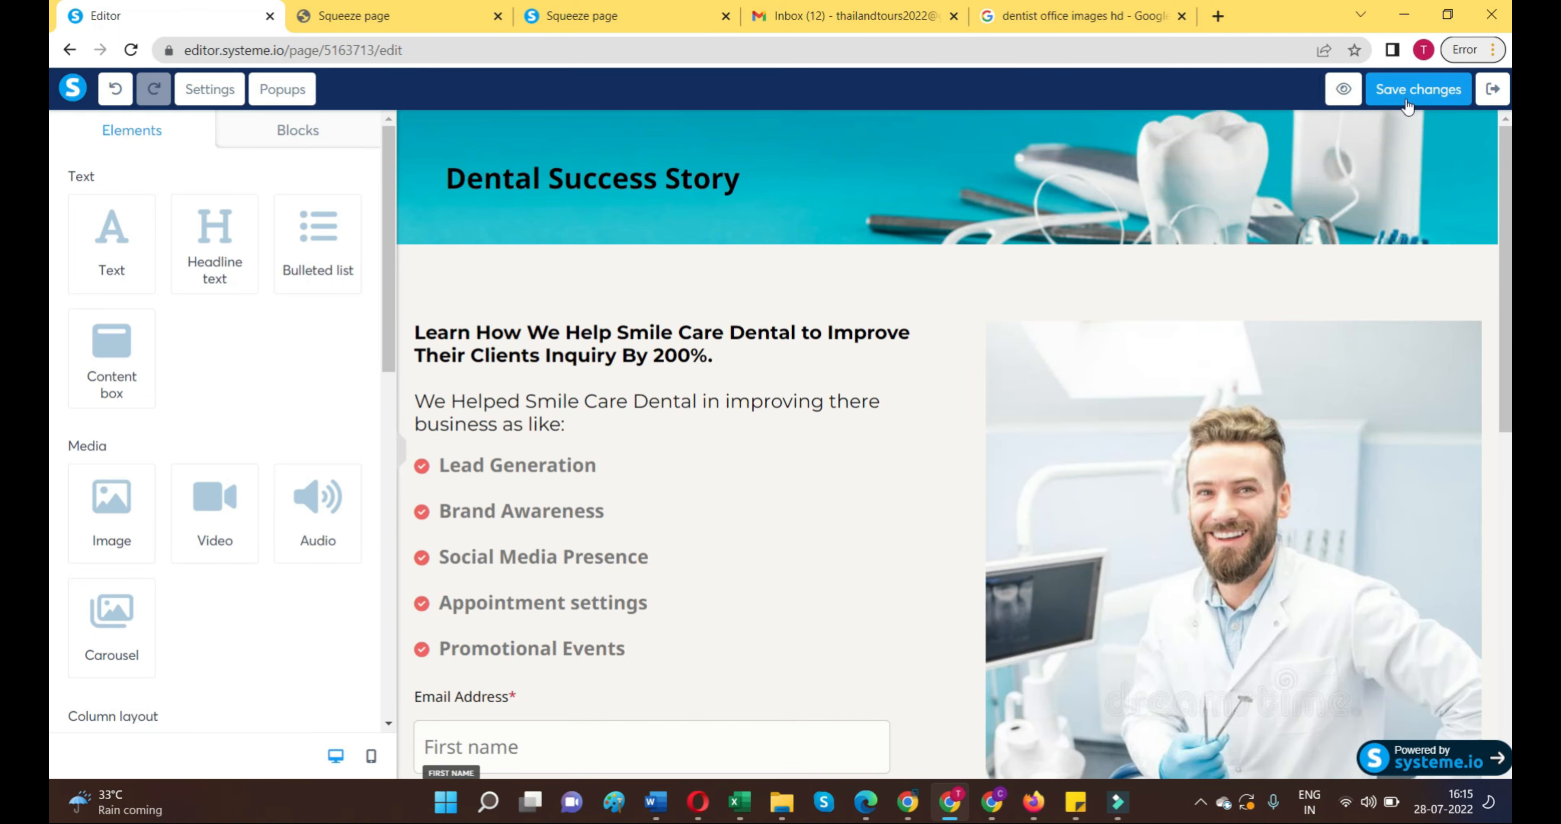
Step: Exit the page editor and try to save "Lead Magnet" as the Lead Magnet step's URL path
left_click(1493, 89)
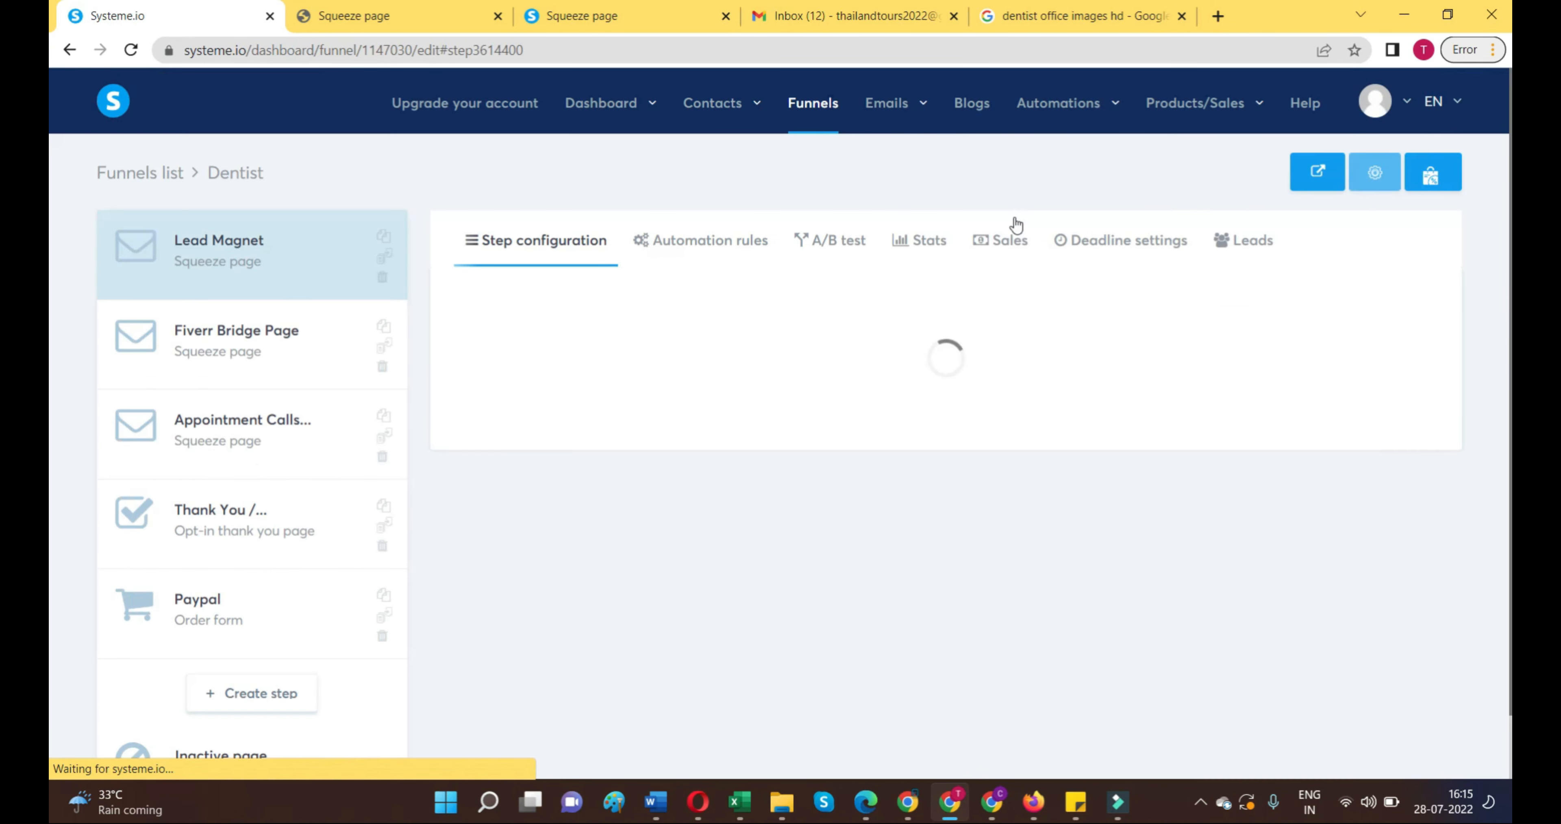
left_click_drag(818, 418, 720, 421)
type("Lead Magnet")
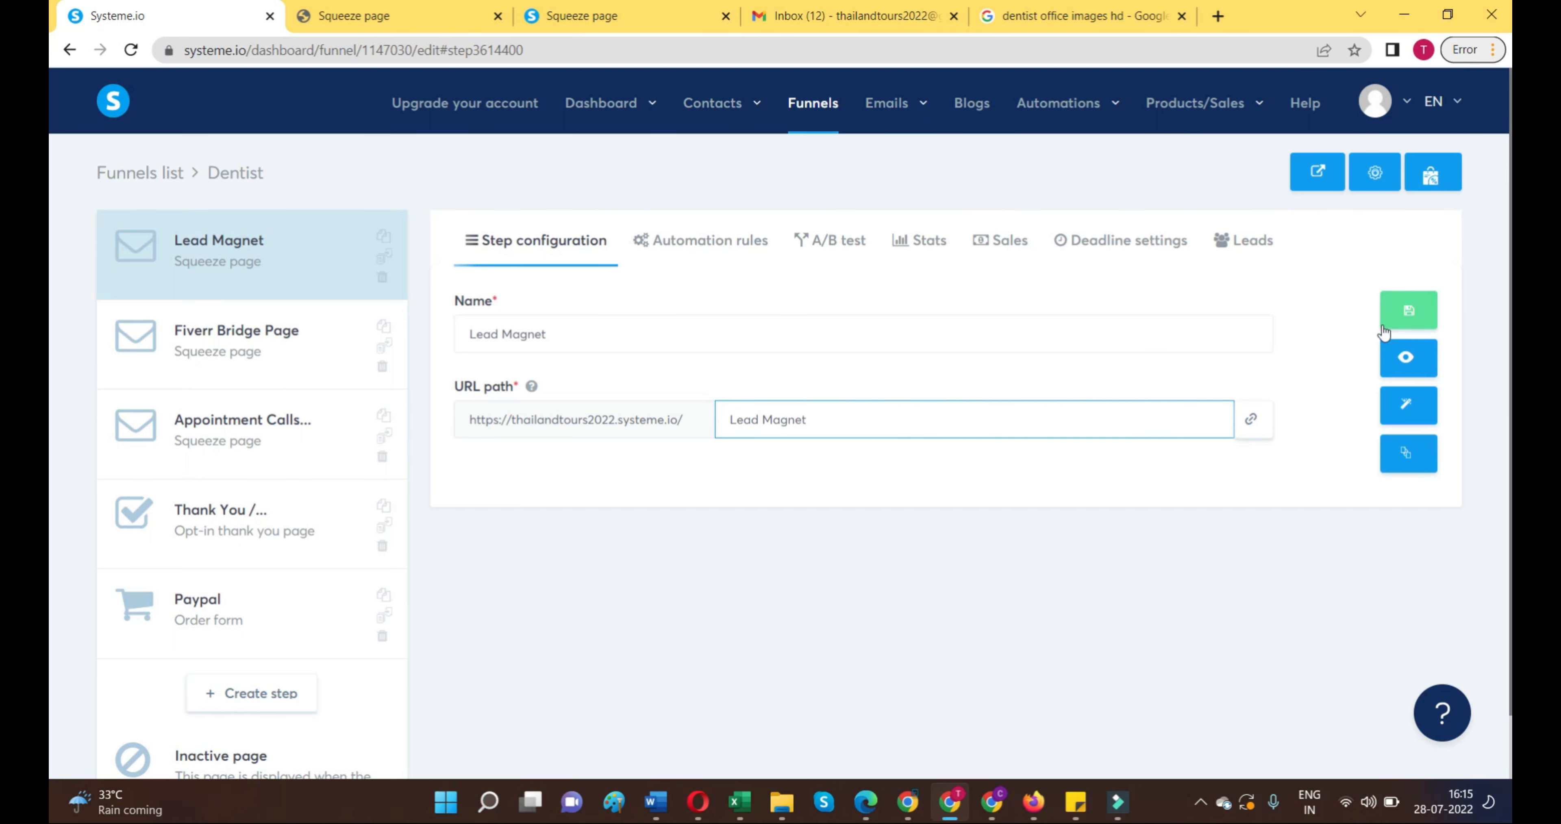
left_click(1383, 325)
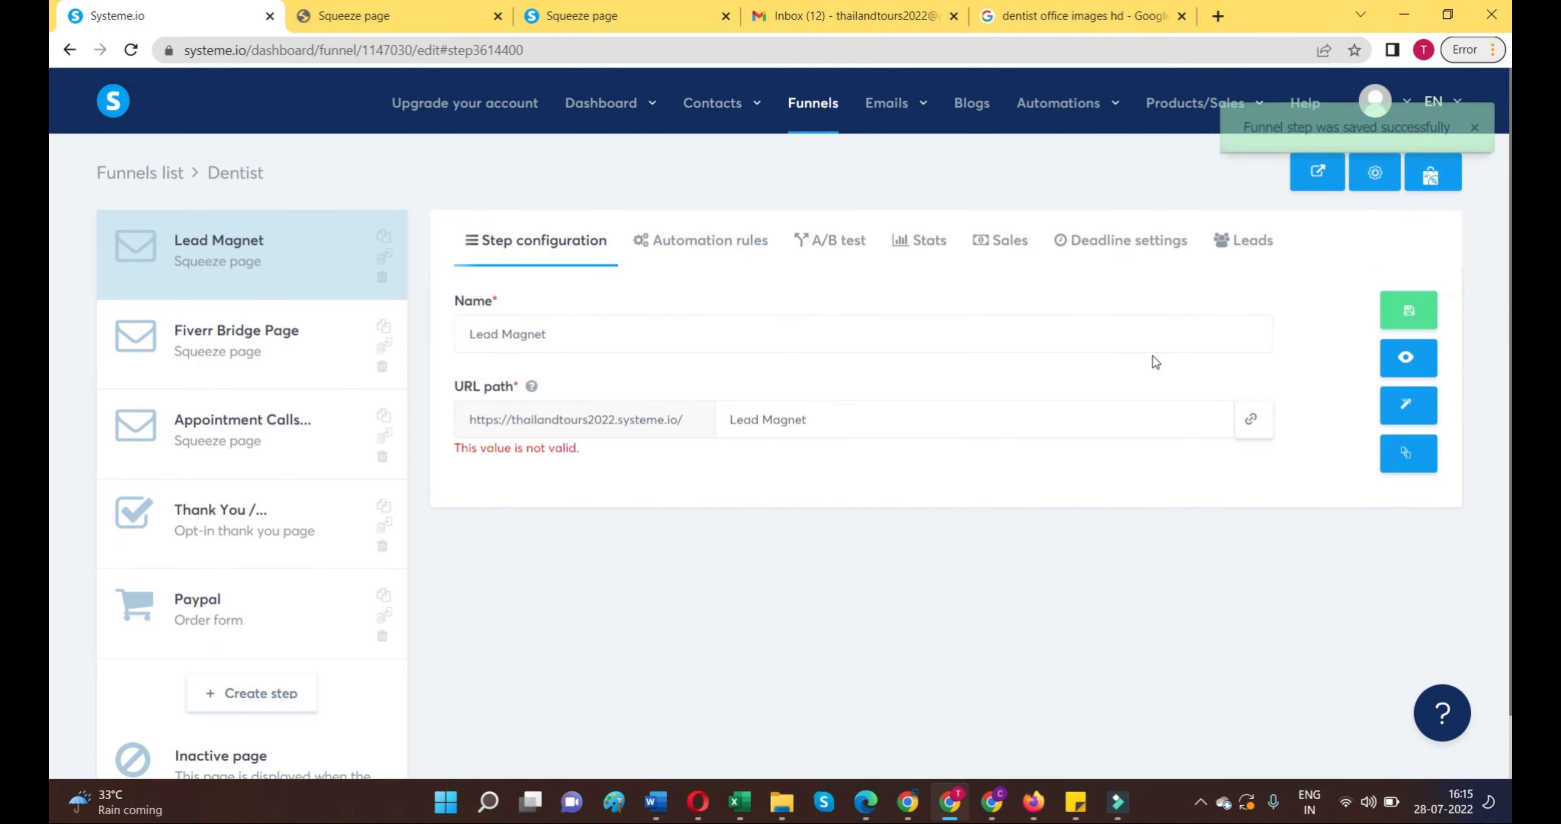
Step: Remove the space from the URL path so it reads "LeadMagnet" and try to save the funnel step
left_click(764, 412)
key("BackSpace")
left_click(1396, 327)
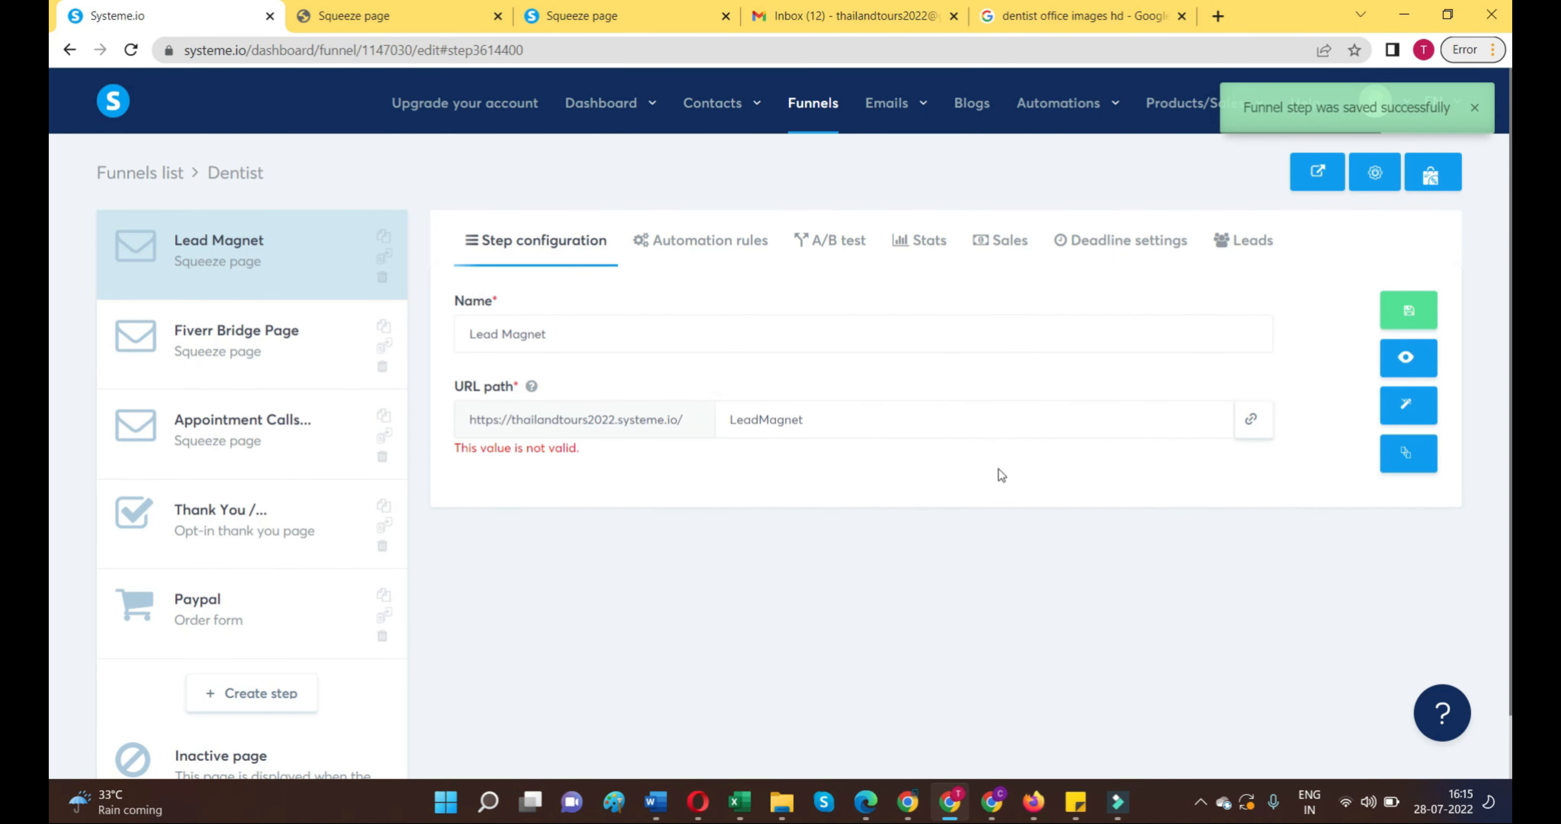
Step: Change the URL path to all-lowercase "leadmagnet" and save the funnel step
left_click(744, 418)
left_click(739, 419)
key("BackSpace")
left_click(765, 420)
key("BackSpace")
type("m")
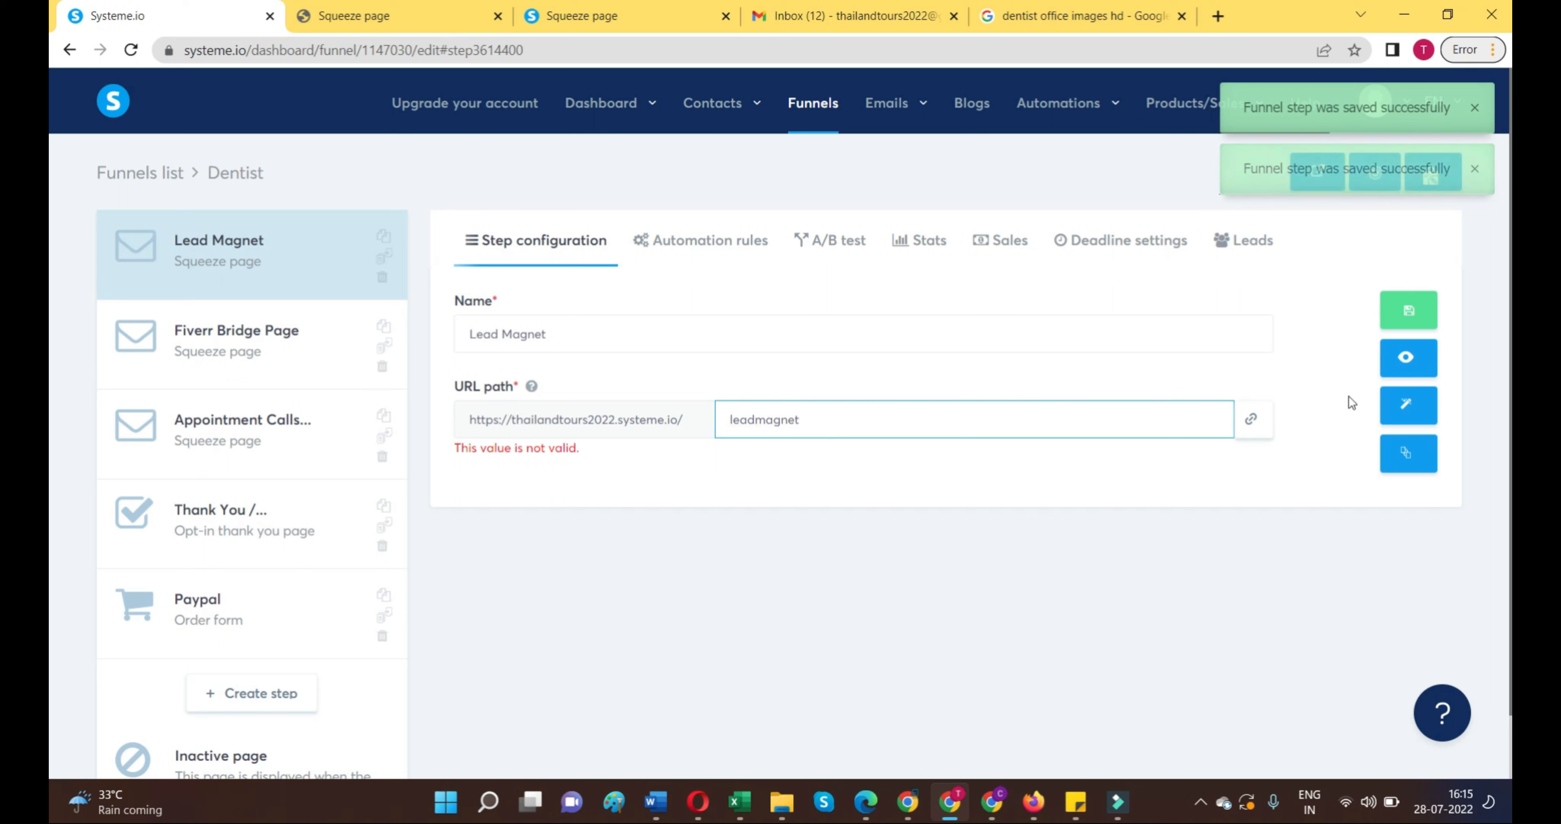
left_click(1410, 312)
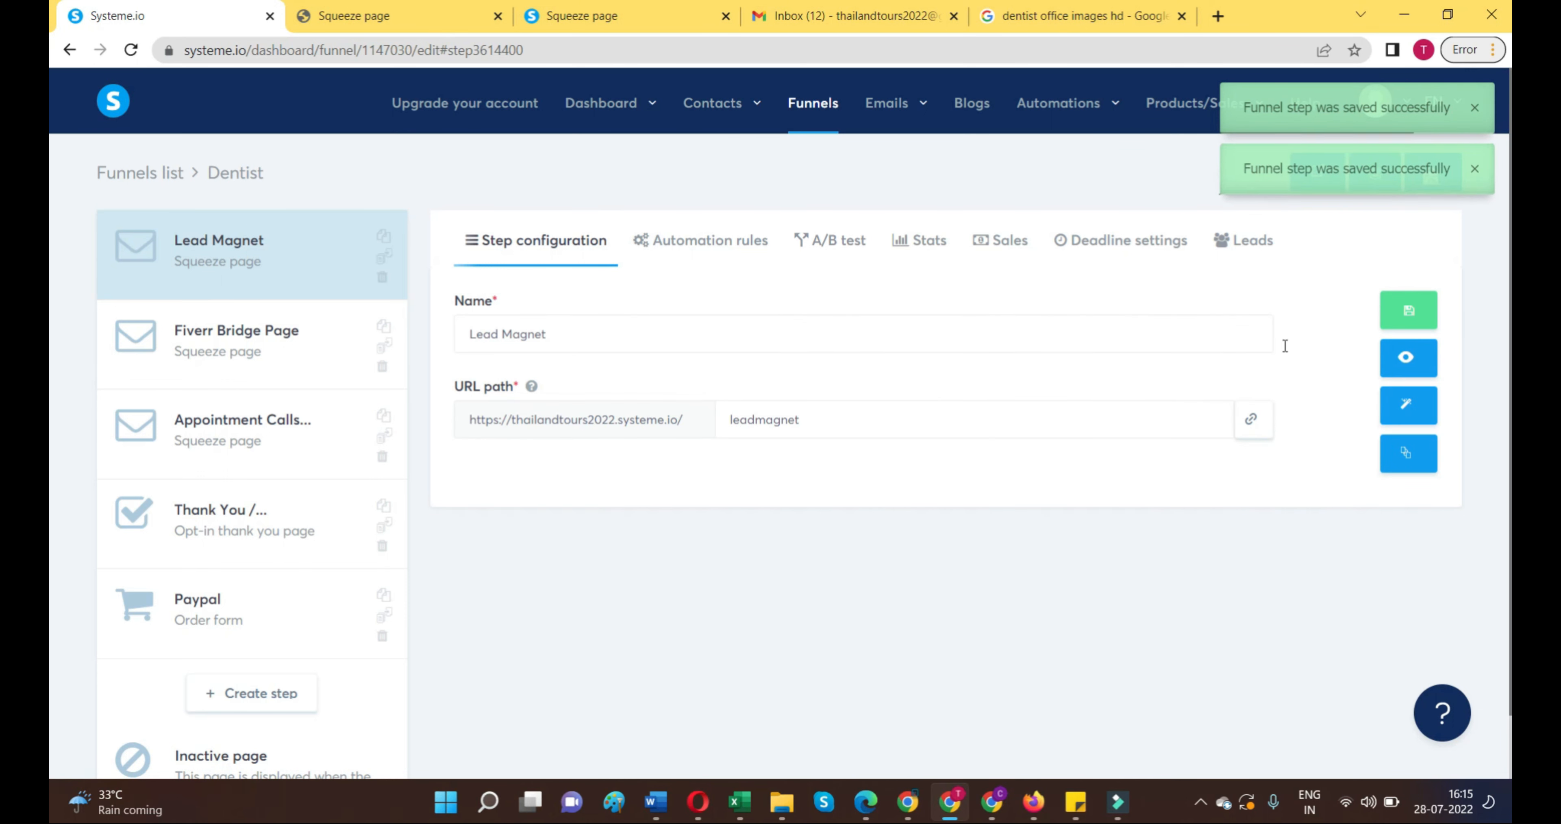
Step: Preview the live Lead Magnet page, check its banner and opt-in form, and close the duplicate preview
left_click(1408, 357)
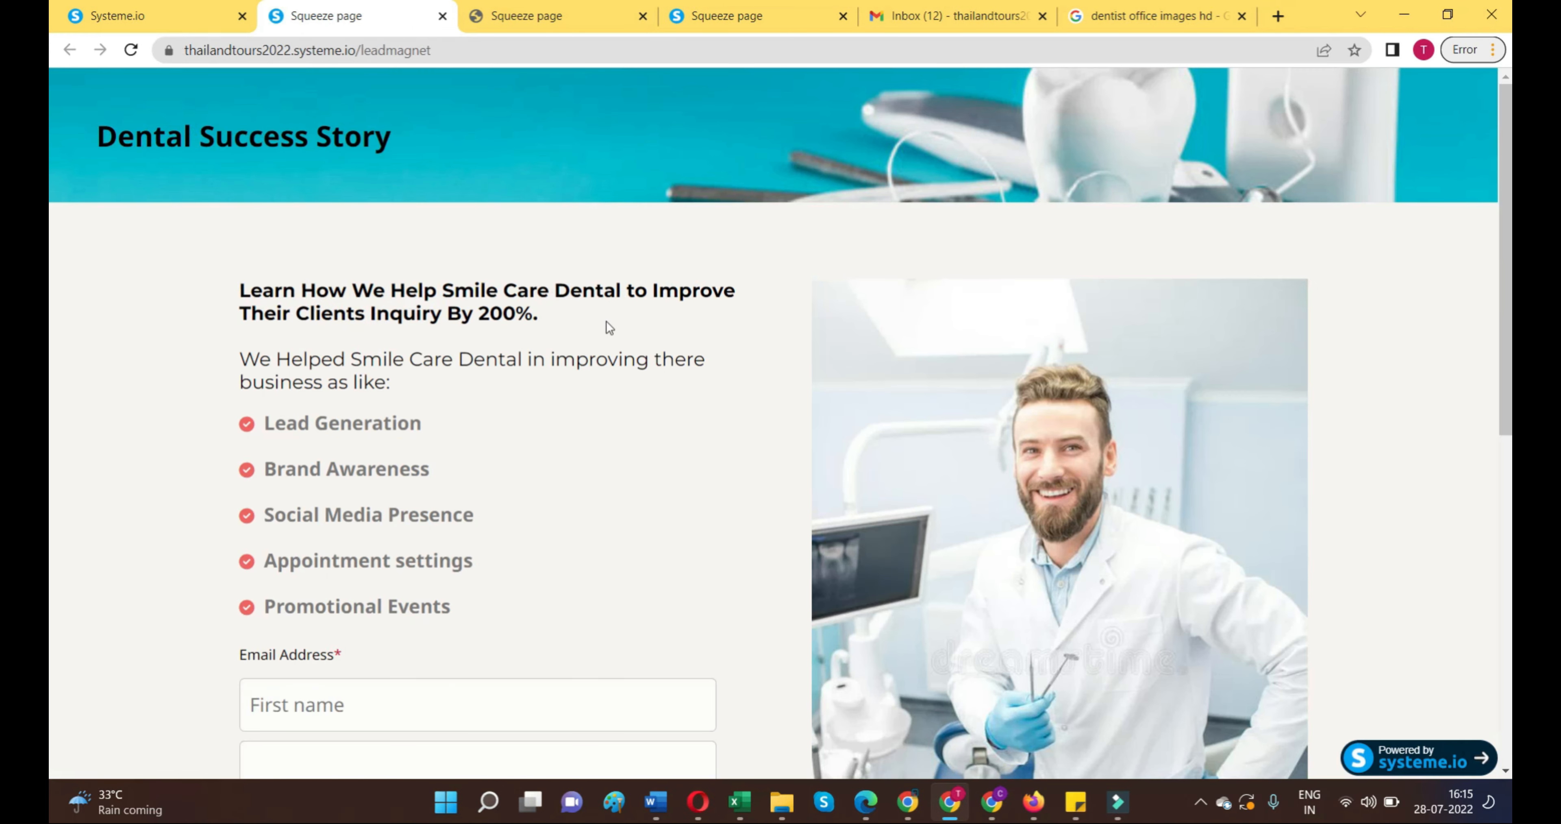
scroll(609, 327, "down", 6)
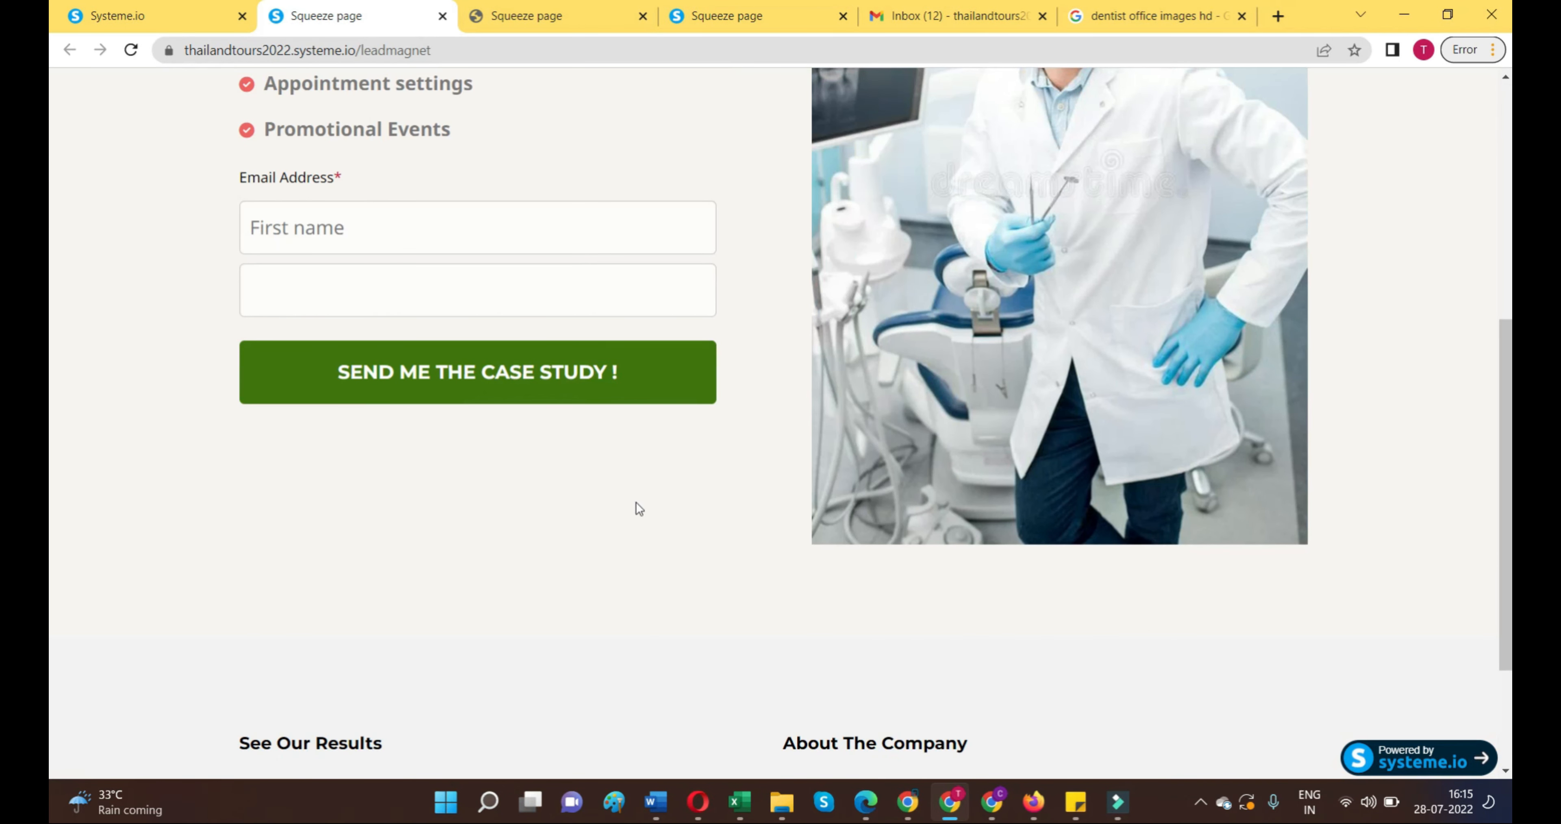
scroll(502, 330, "up", 3)
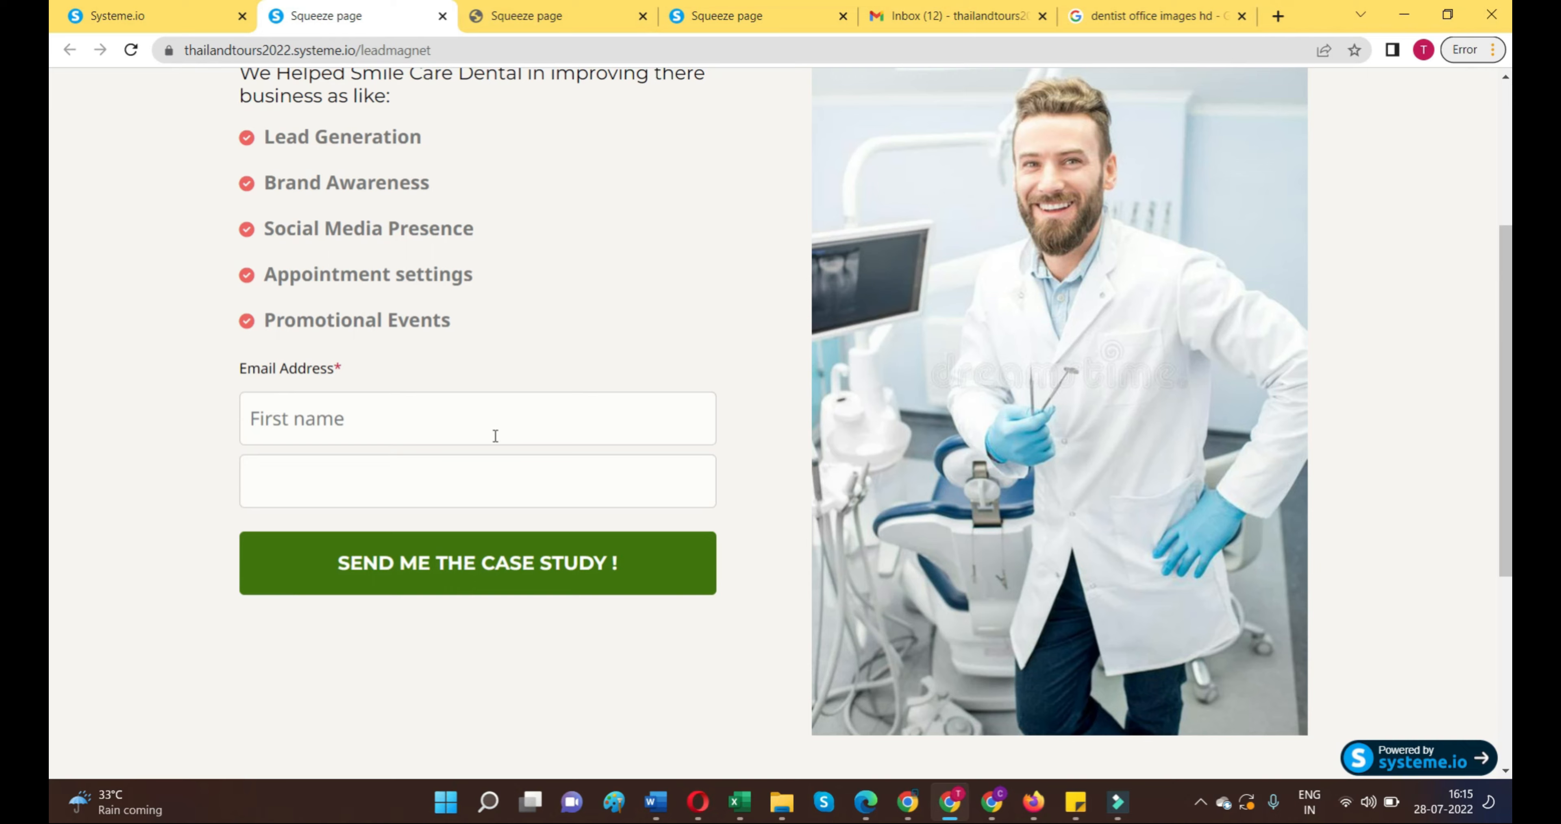
left_click(200, 18)
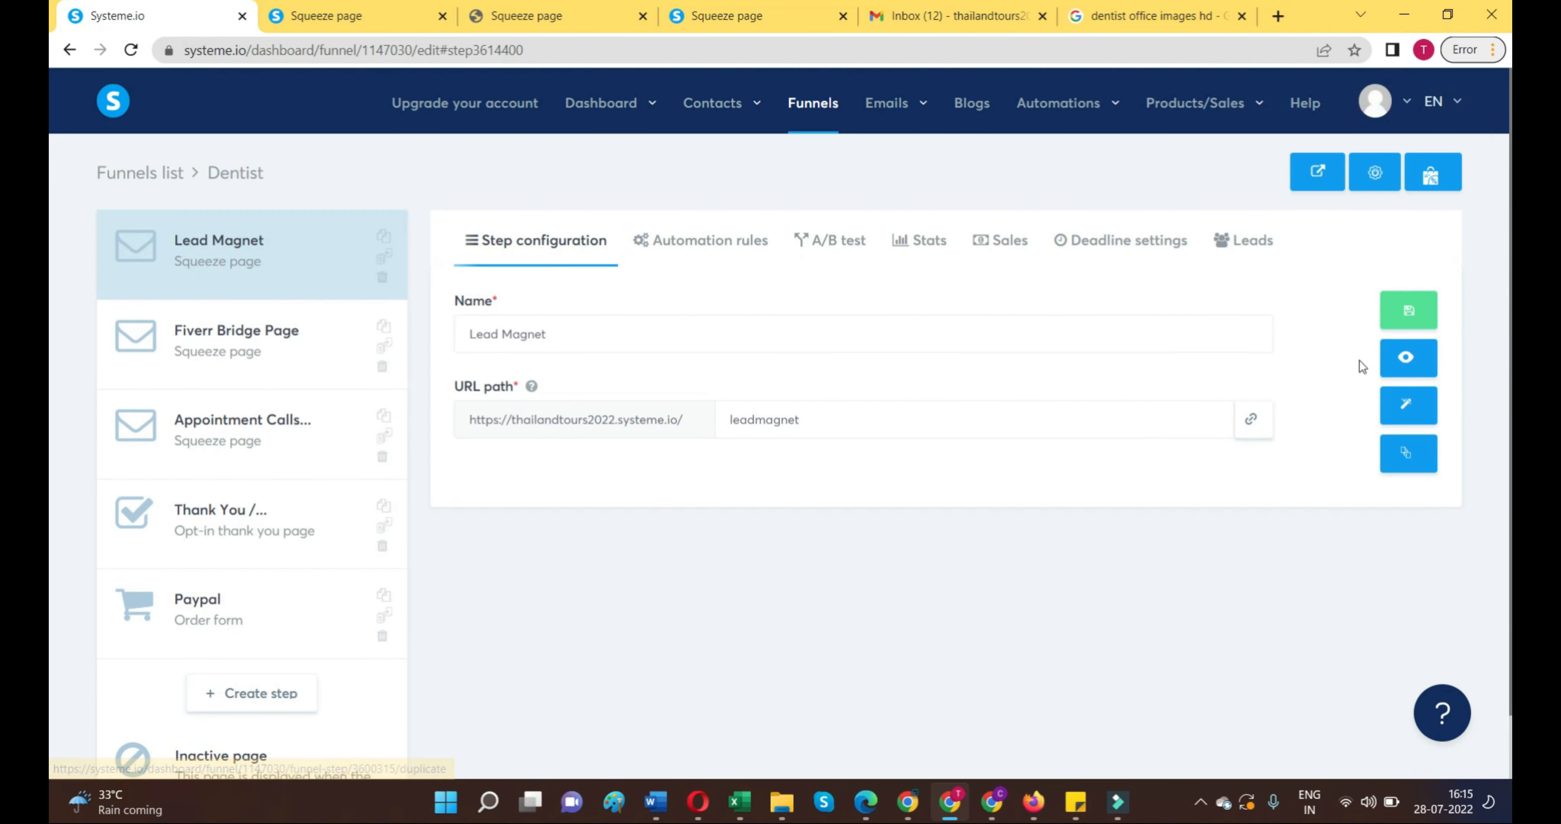
left_click(1406, 359)
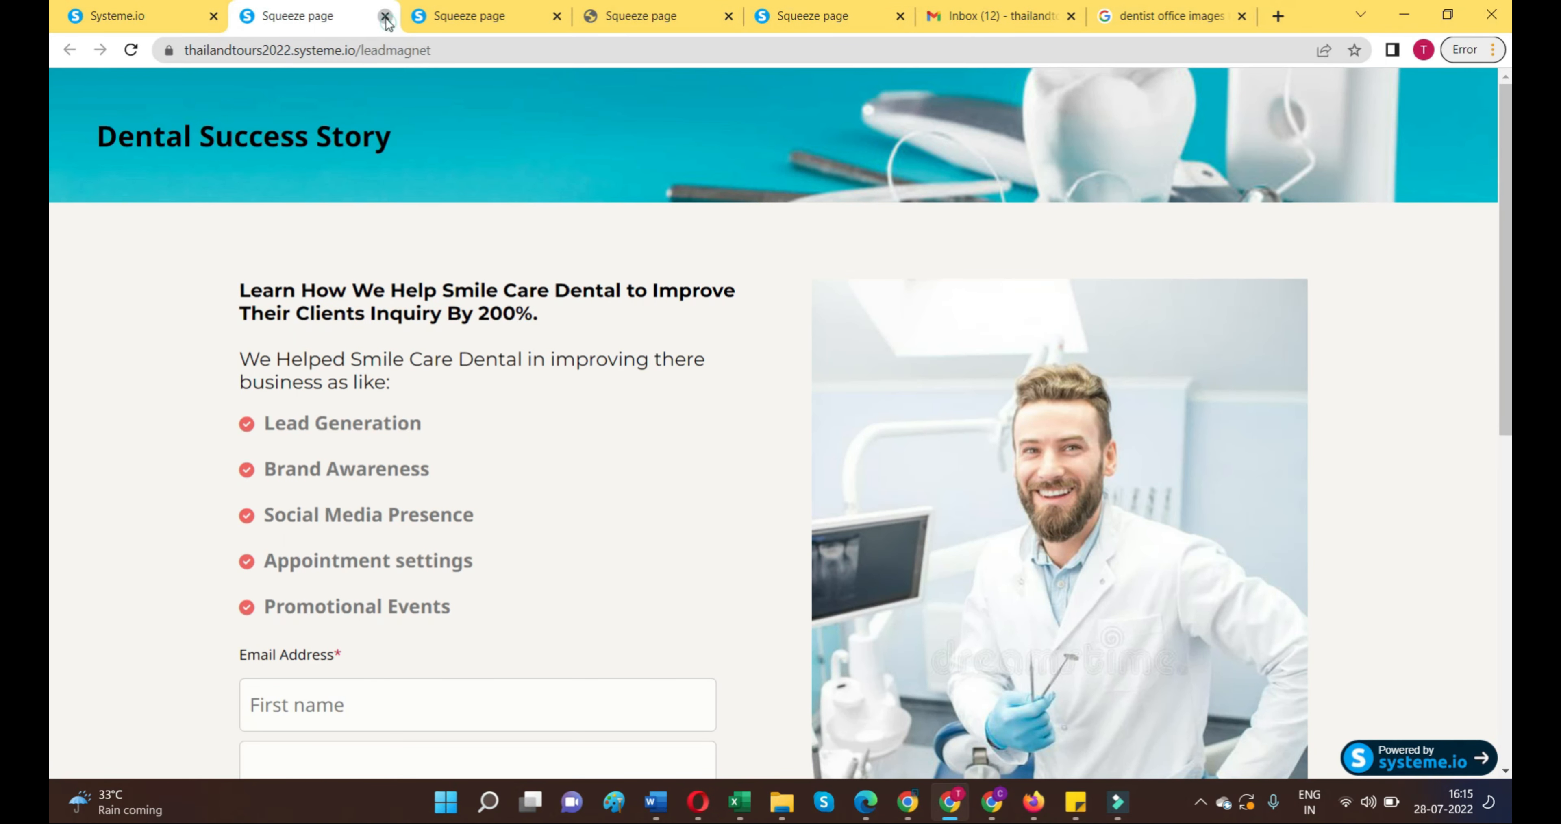
left_click(385, 17)
Step: Reopen the Lead Magnet squeeze page in the page editor
left_click(1411, 404)
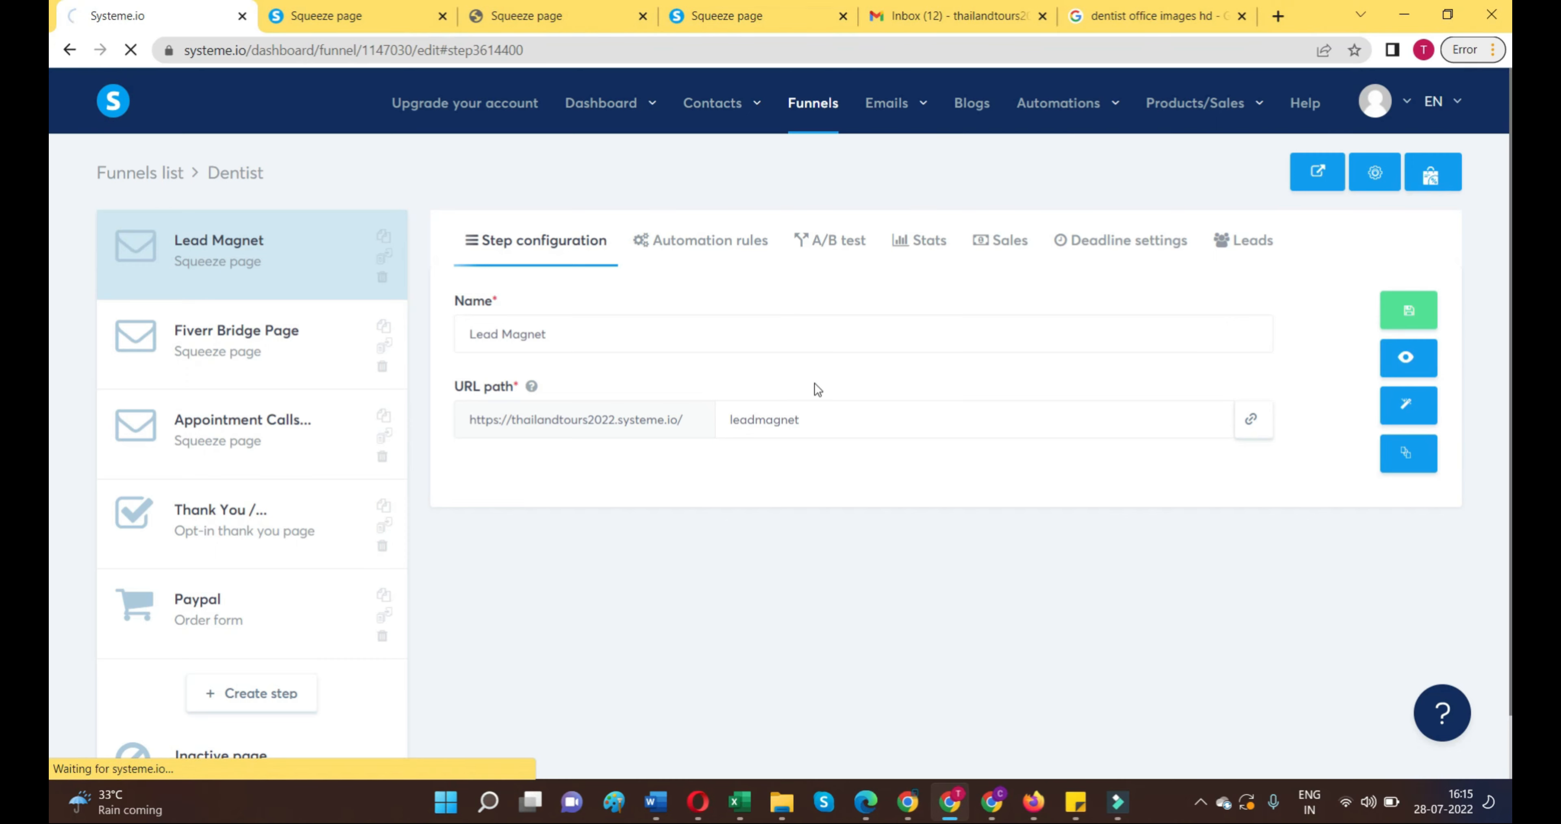
scroll(649, 622, "down", 1)
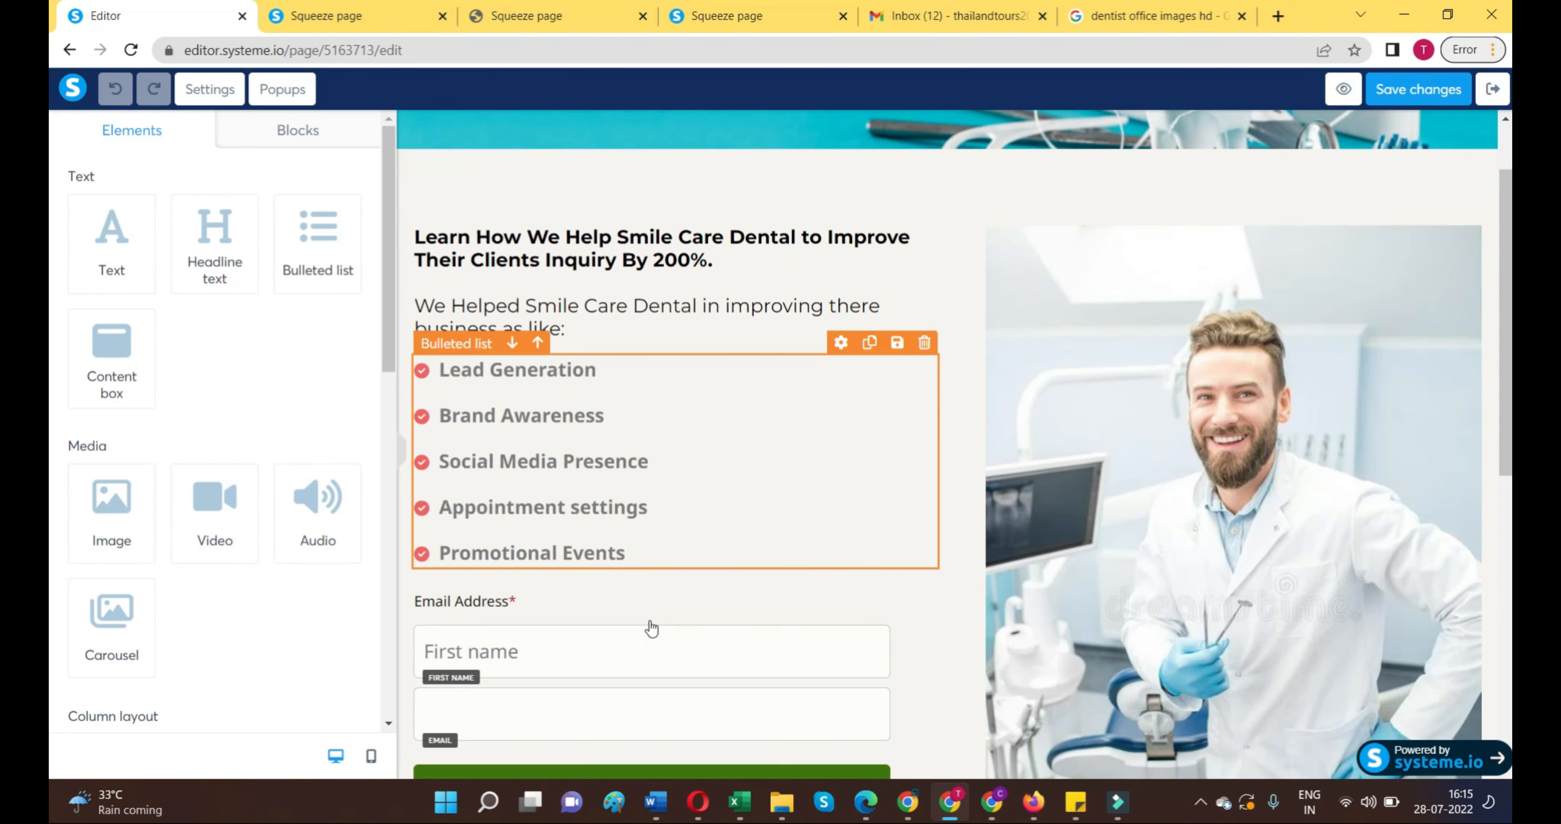
Step: Give the email input in the opt-in form the placeholder text "Email", keeping its input type as Email
left_click(598, 713)
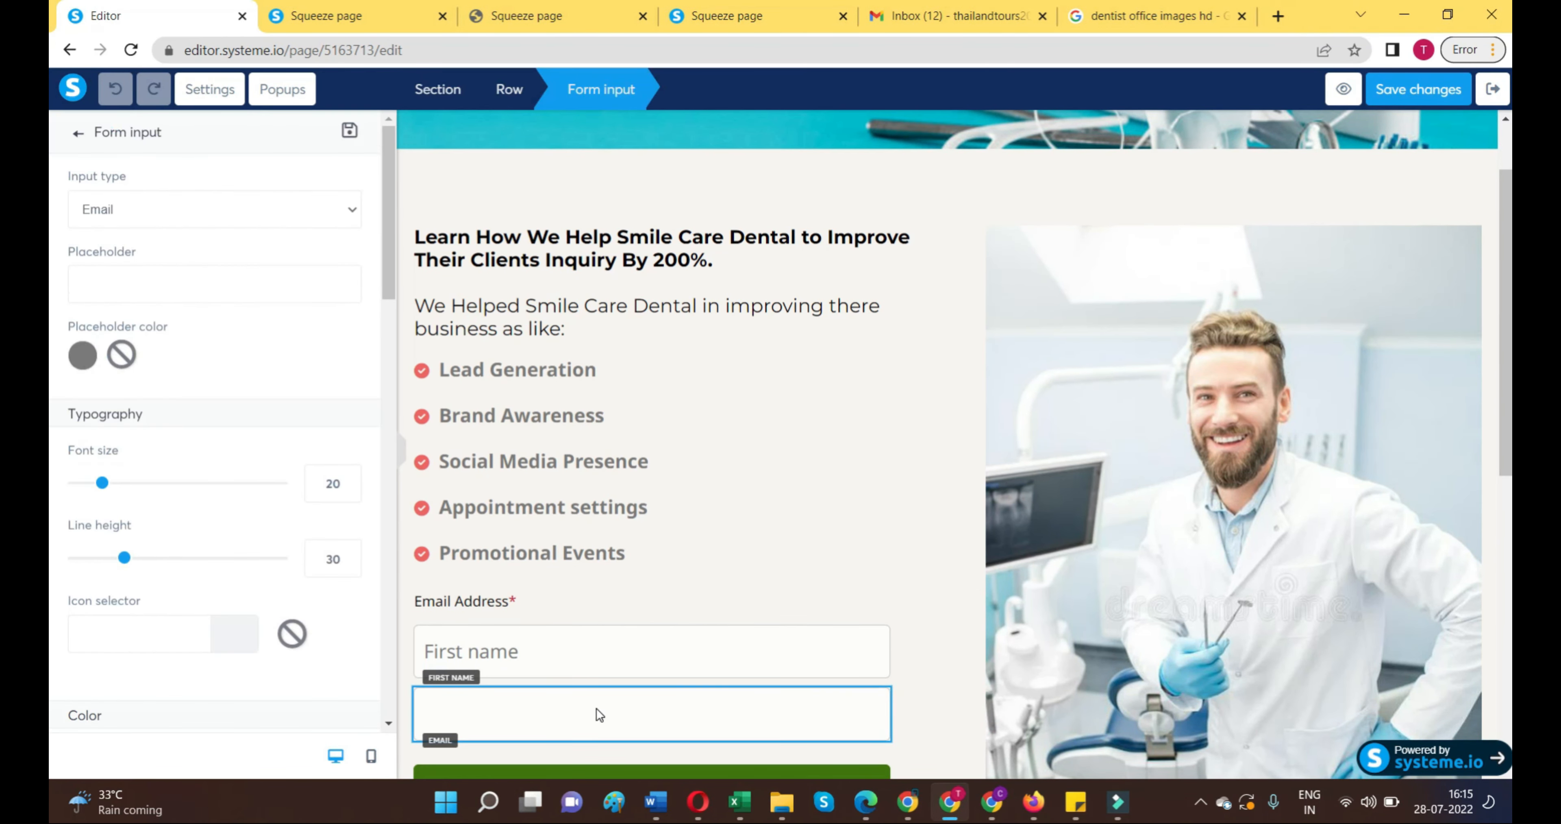
left_click(126, 212)
left_click(128, 301)
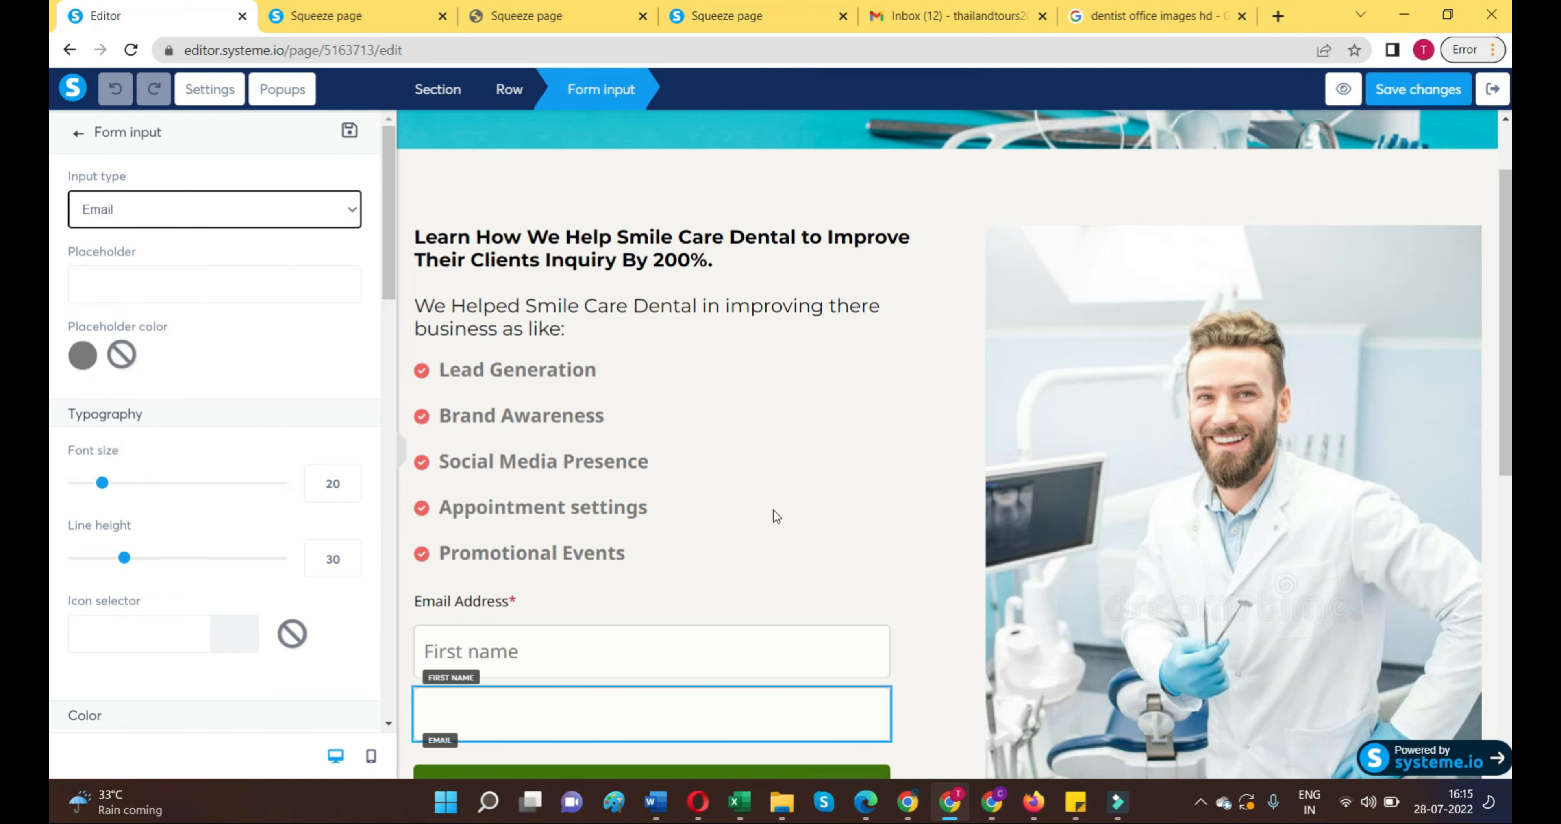
left_click(523, 704)
left_click(523, 702)
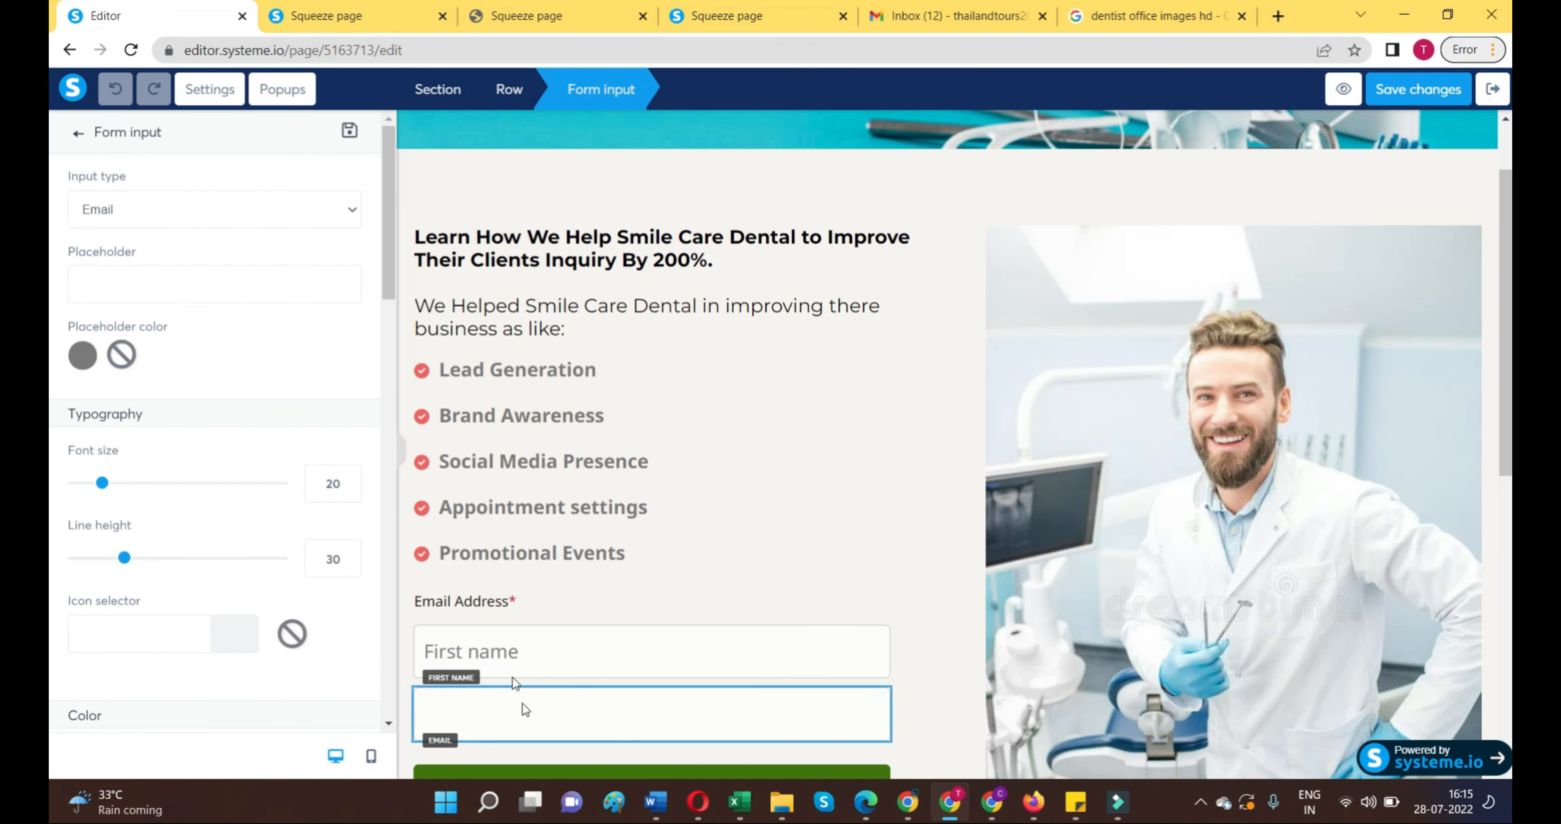
left_click(174, 286)
type("Email")
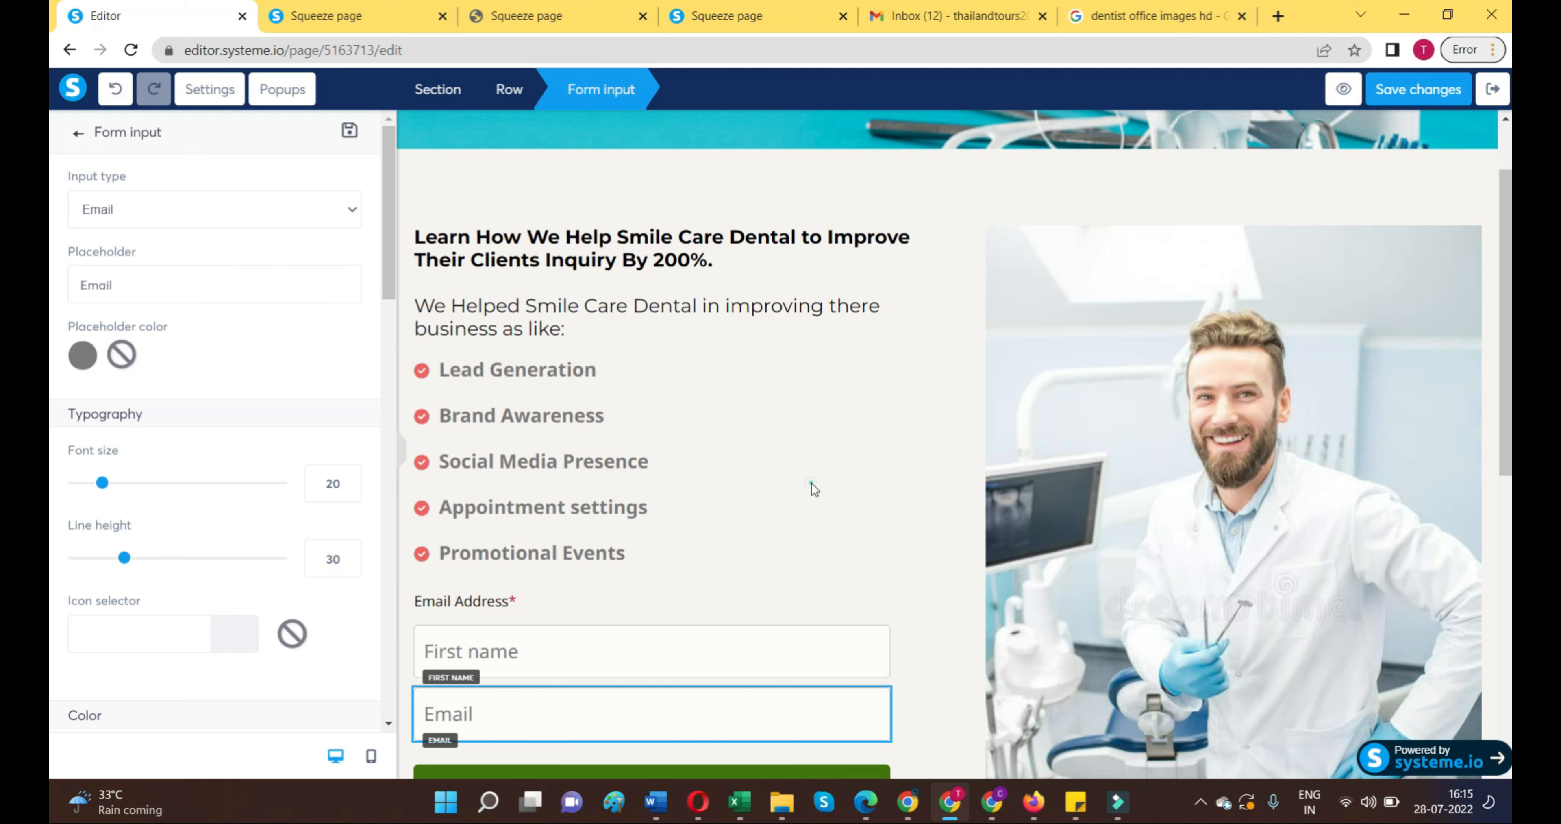
left_click(814, 489)
Step: Save the changes to the squeeze page and exit the editor to the Dentist funnel
scroll(814, 489, "down", 5)
scroll(649, 382, "up", 4)
left_click(1402, 90)
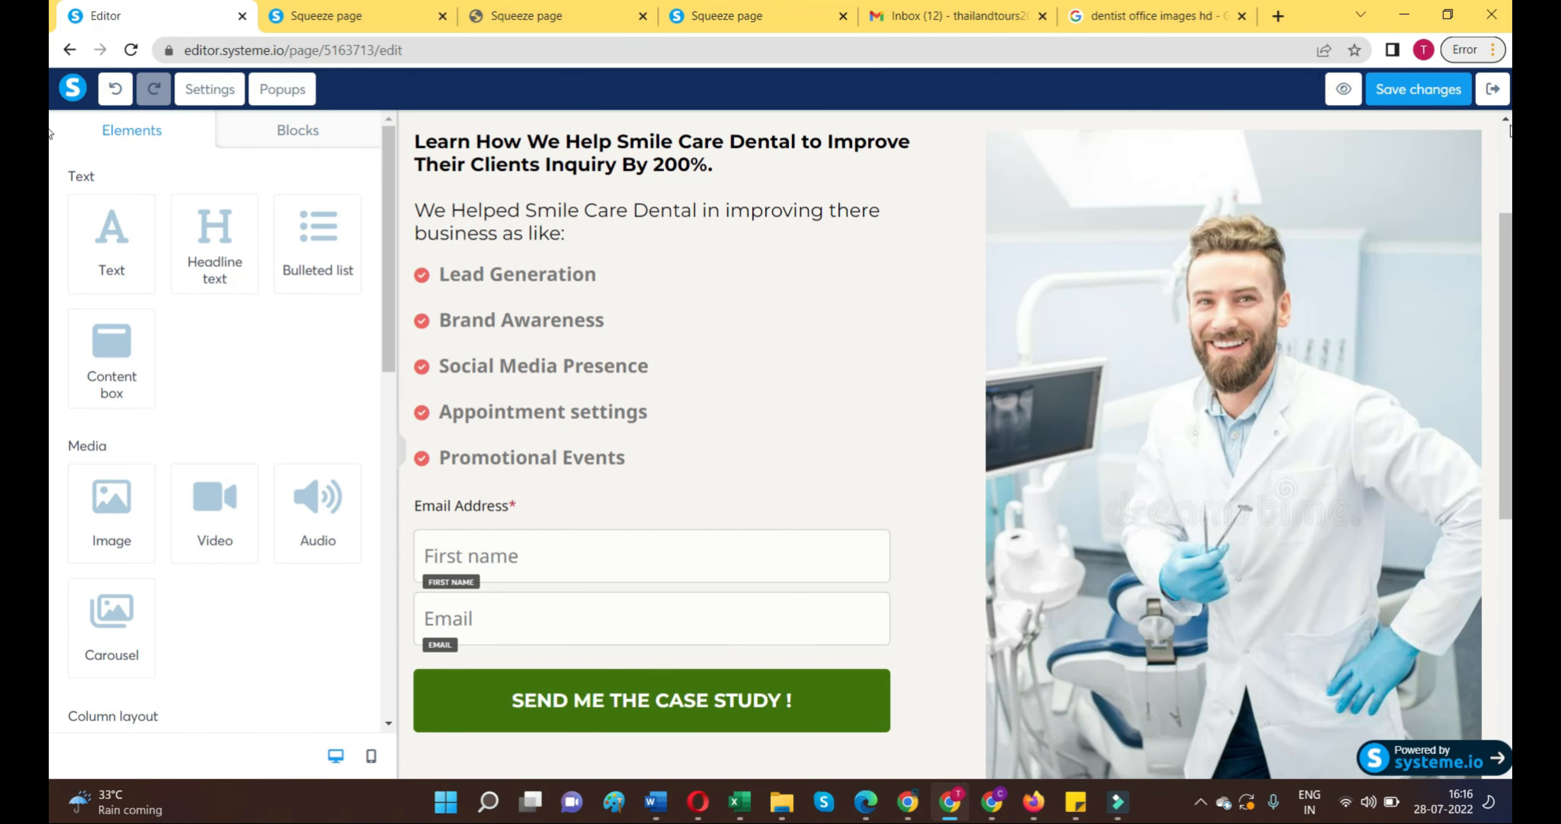
left_click(1493, 89)
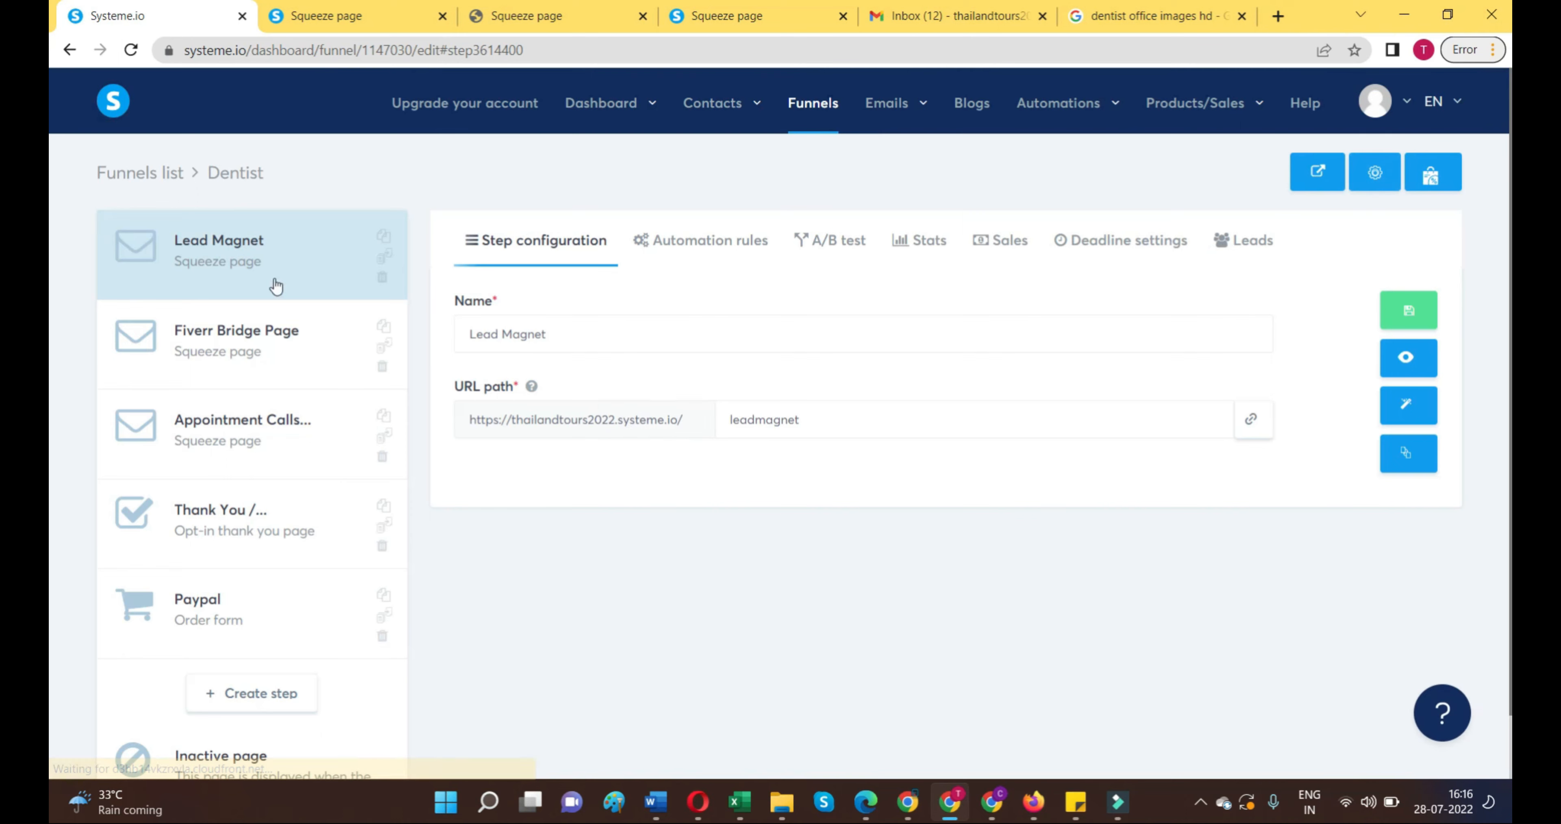
Step: Preview the live Lead Magnet page and check its banner, opt-in form placeholders, case study button and footer sections
left_click(1398, 363)
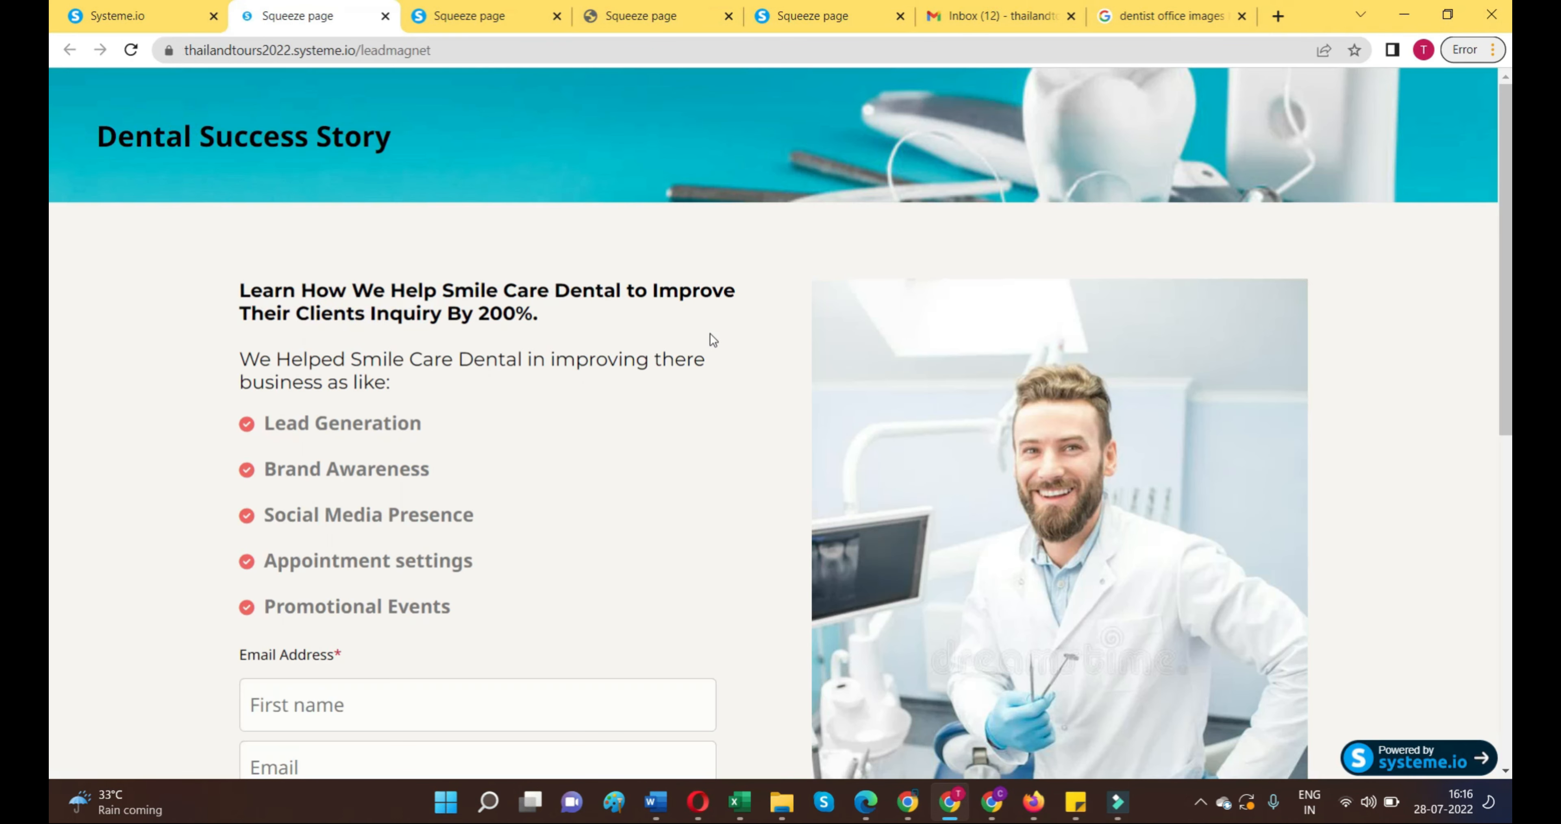
scroll(664, 460, "down", 5)
scroll(662, 516, "down", 2)
scroll(659, 512, "up", 10)
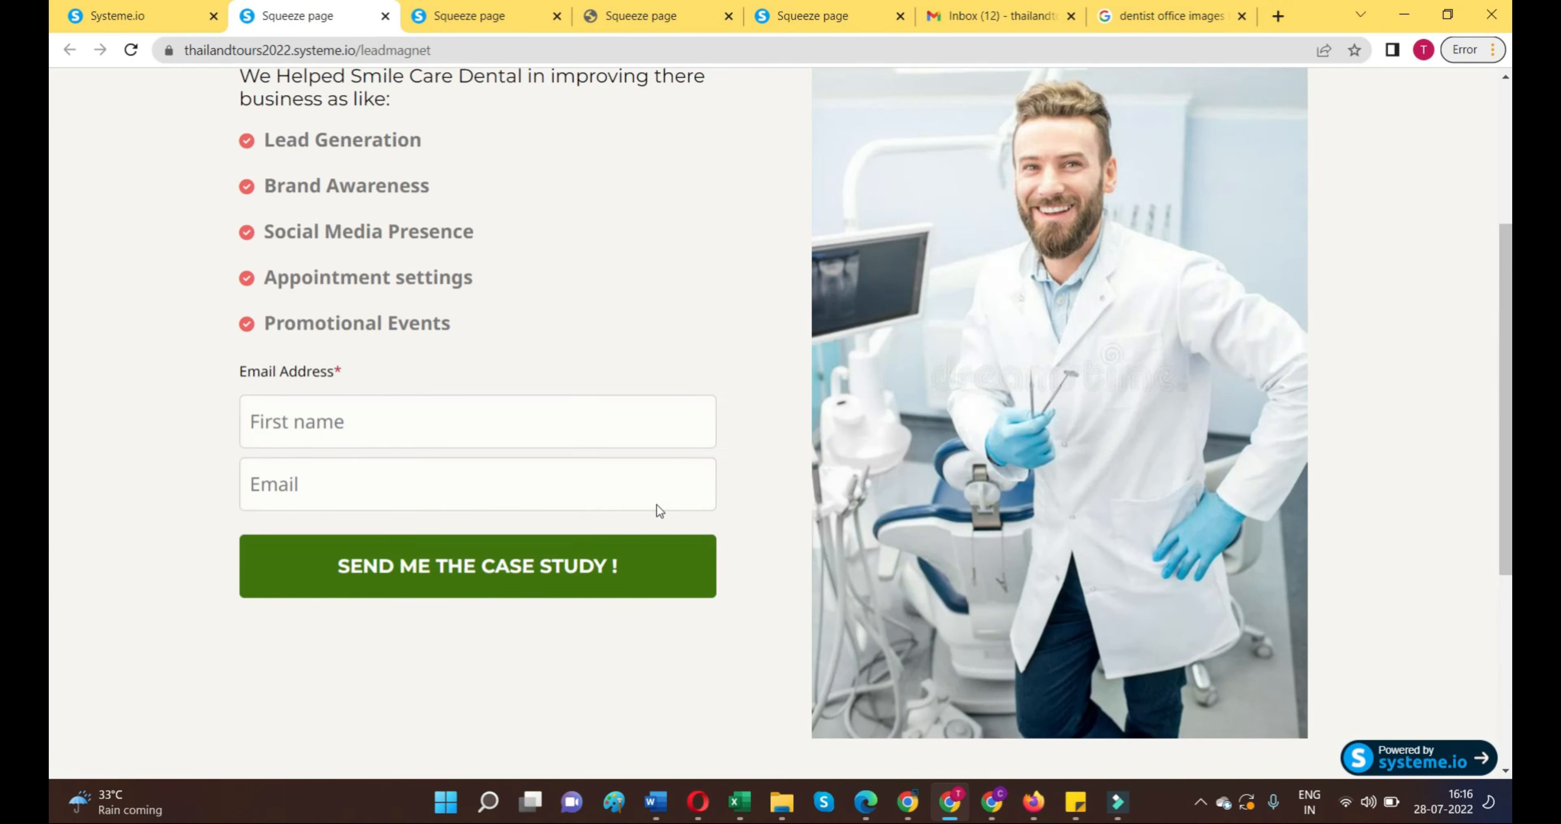
scroll(656, 504, "down", 10)
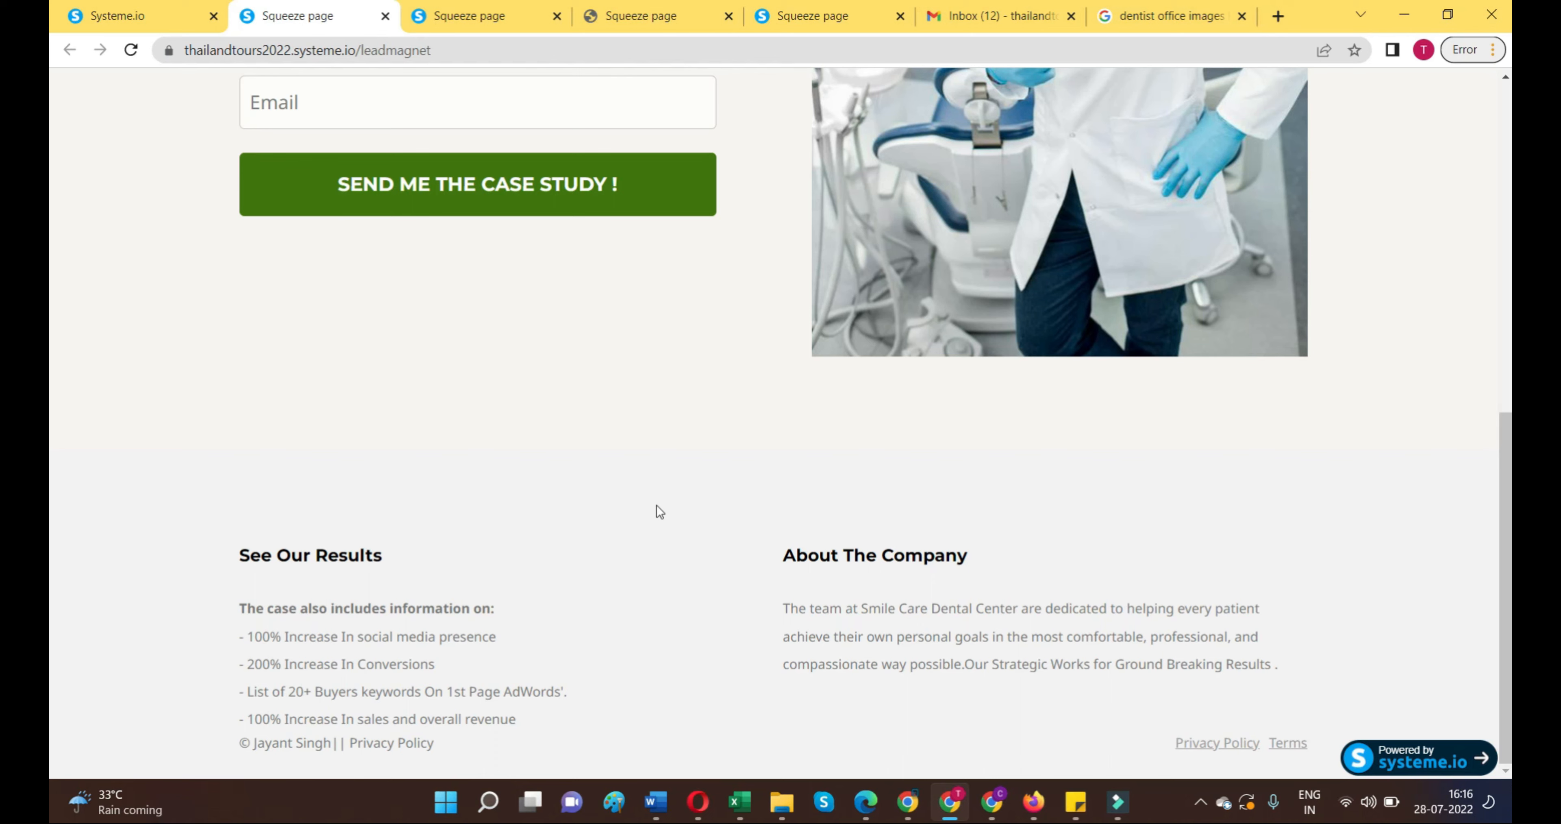
scroll(712, 494, "up", 7)
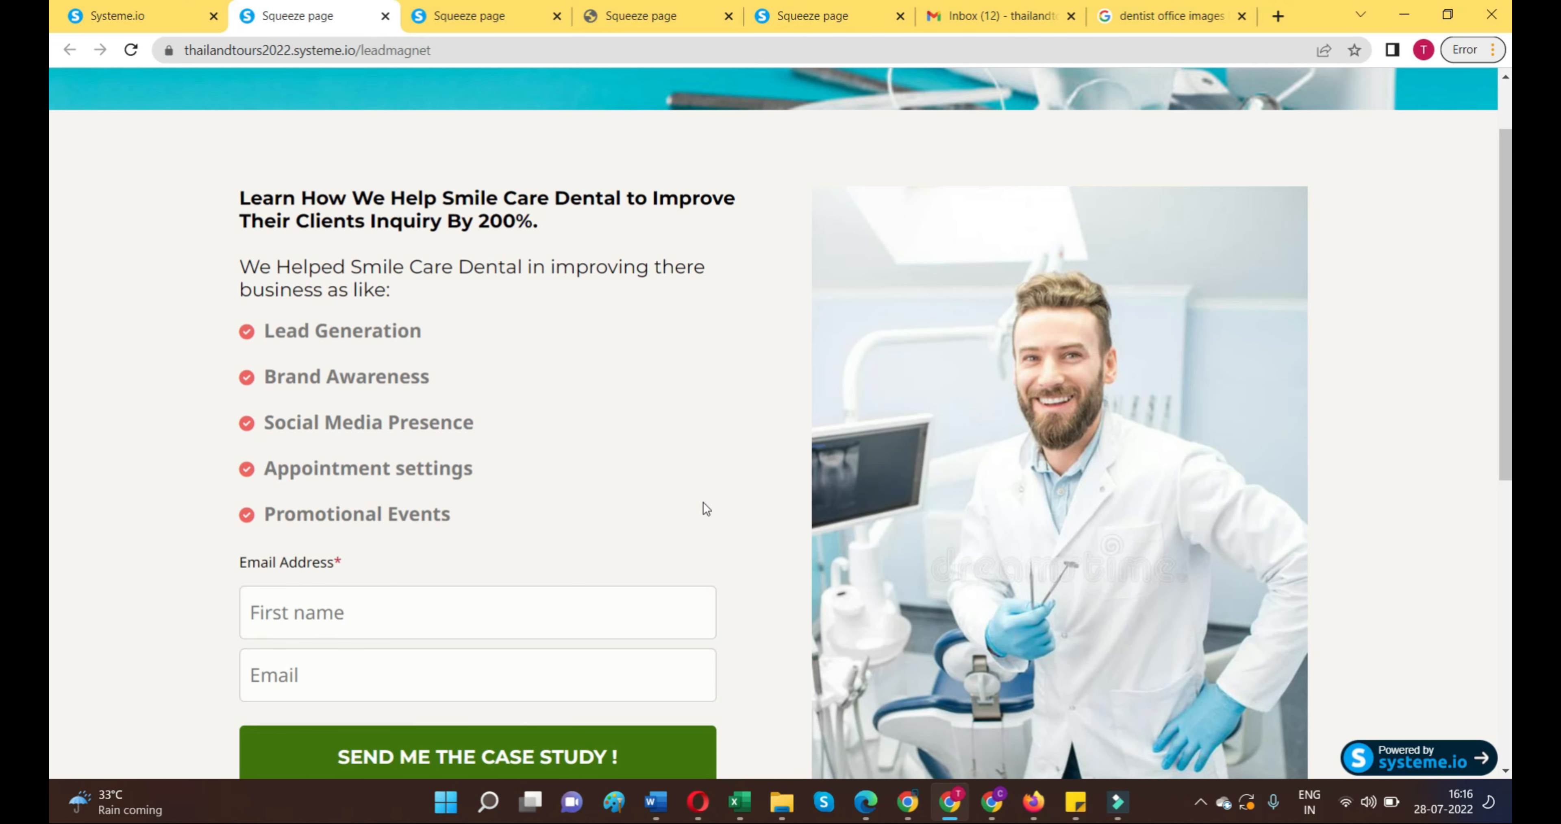
scroll(702, 503, "down", 2)
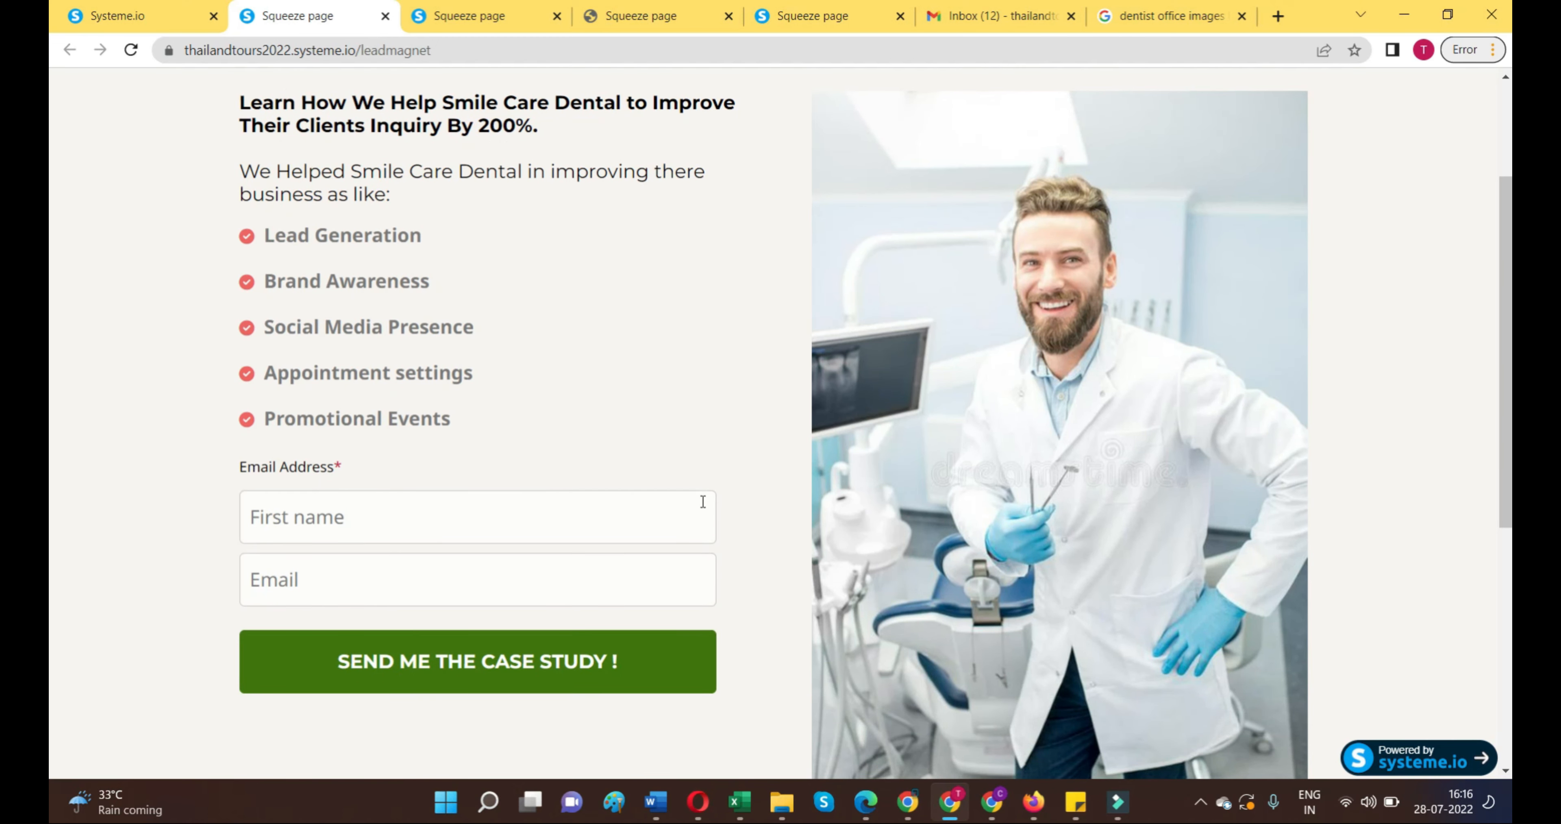
scroll(703, 502, "down", 7)
scroll(701, 502, "up", 10)
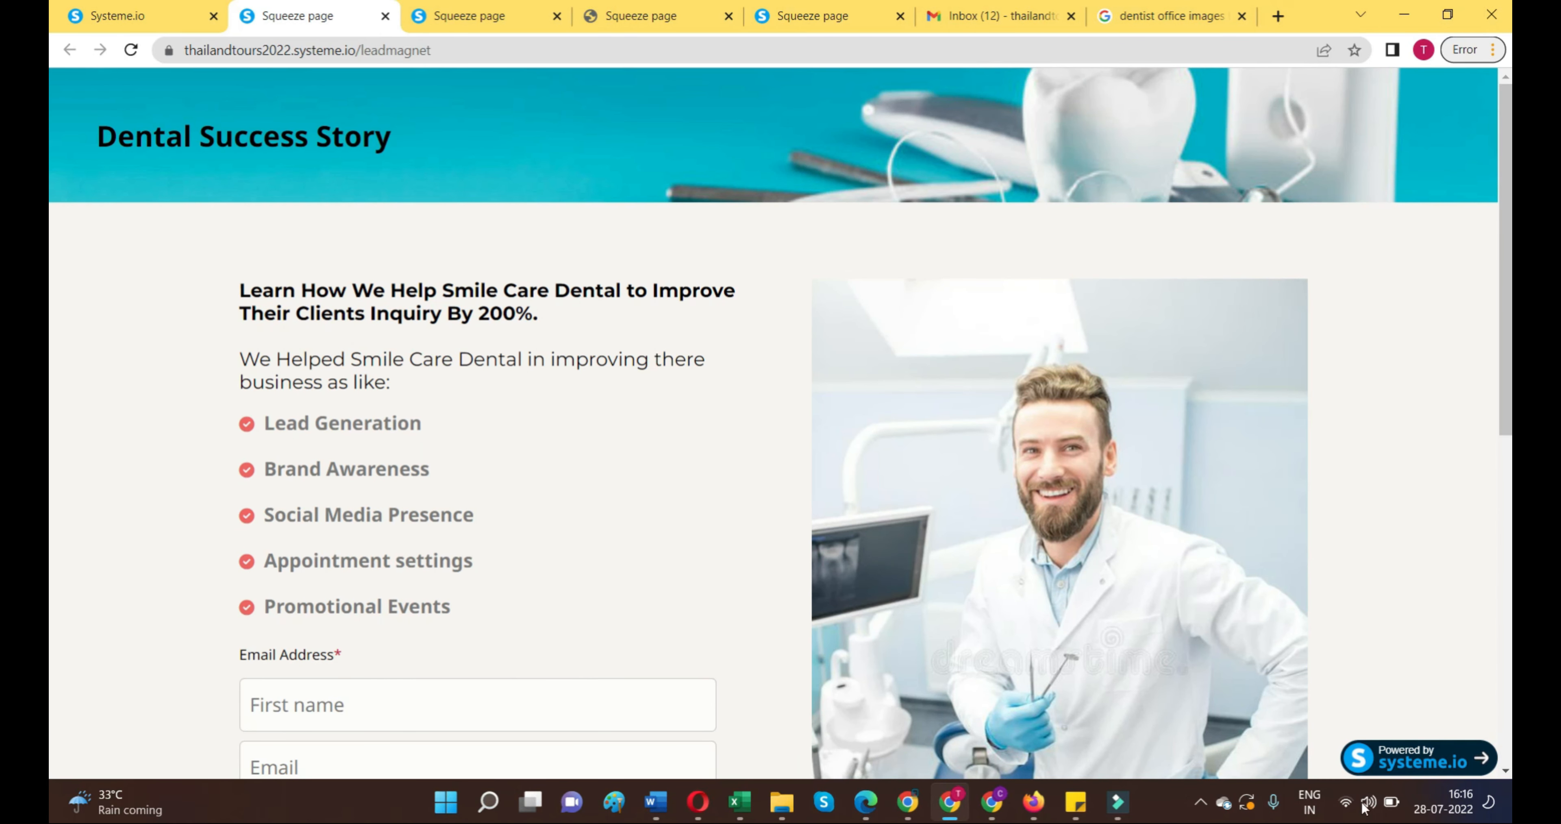
left_click(1197, 803)
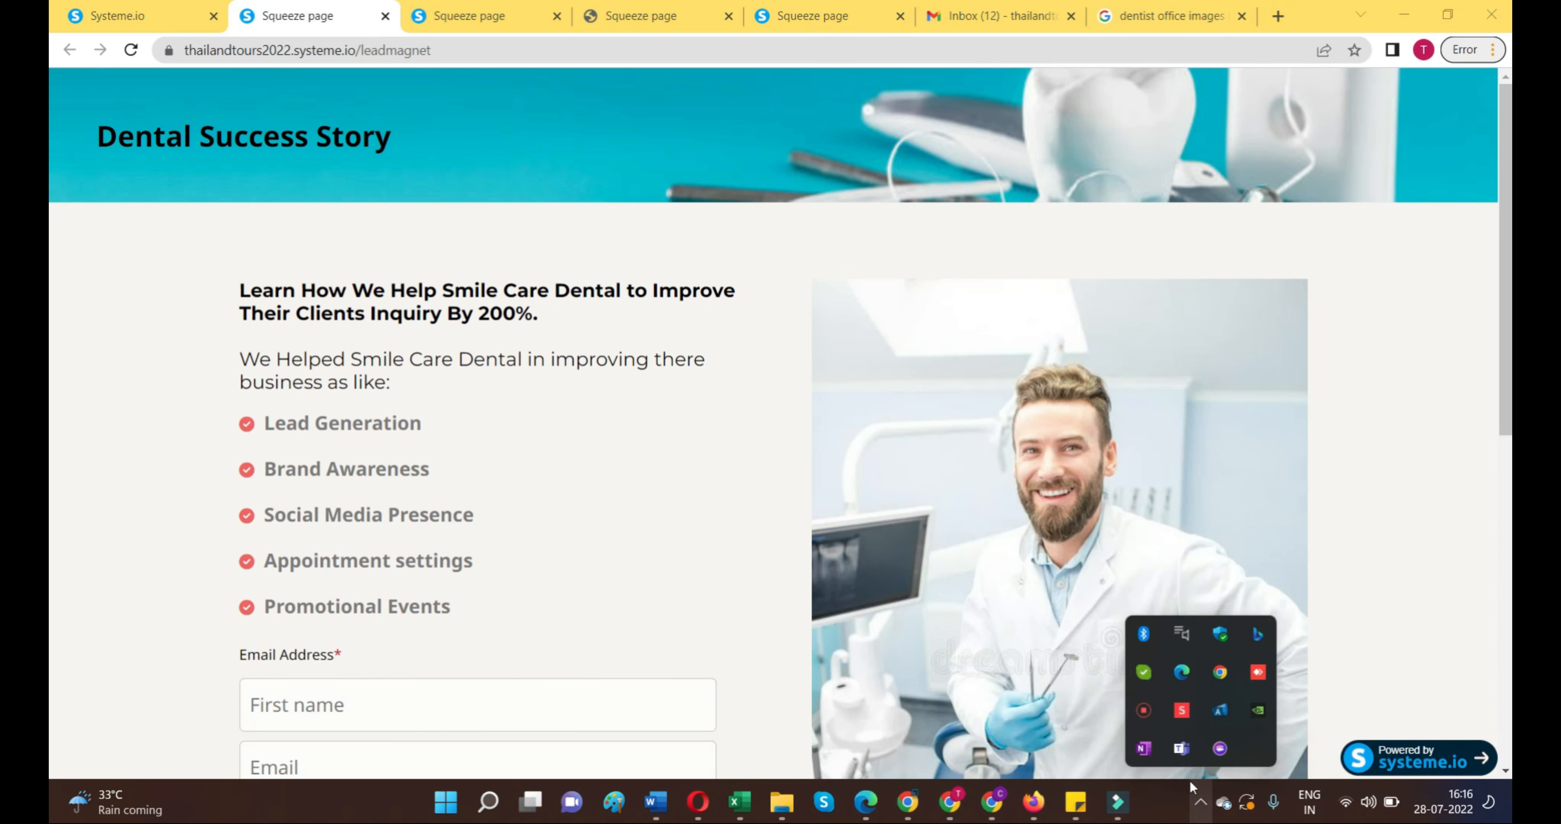
left_click(1154, 709)
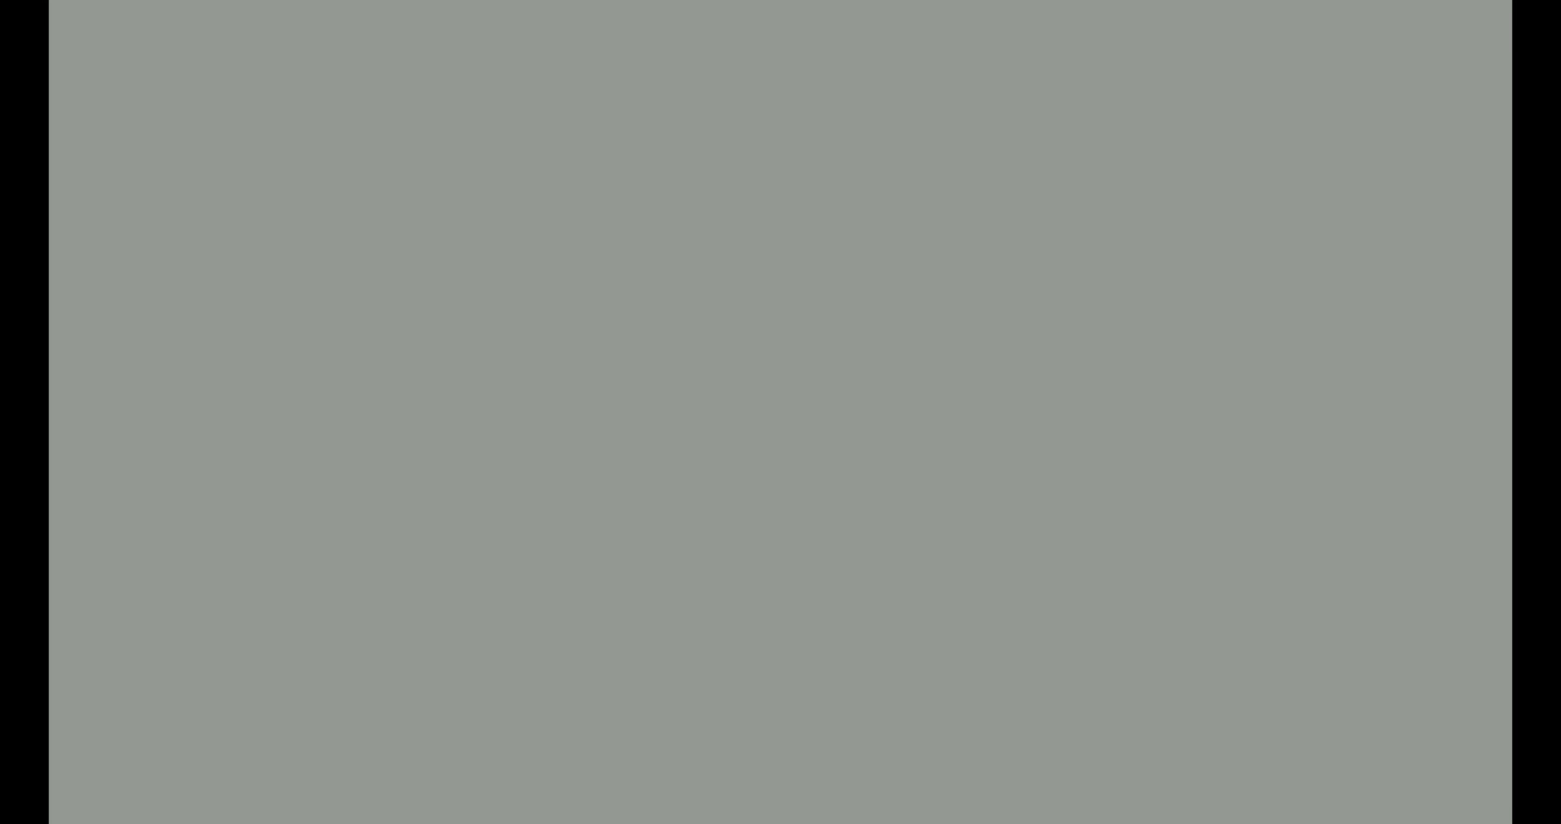